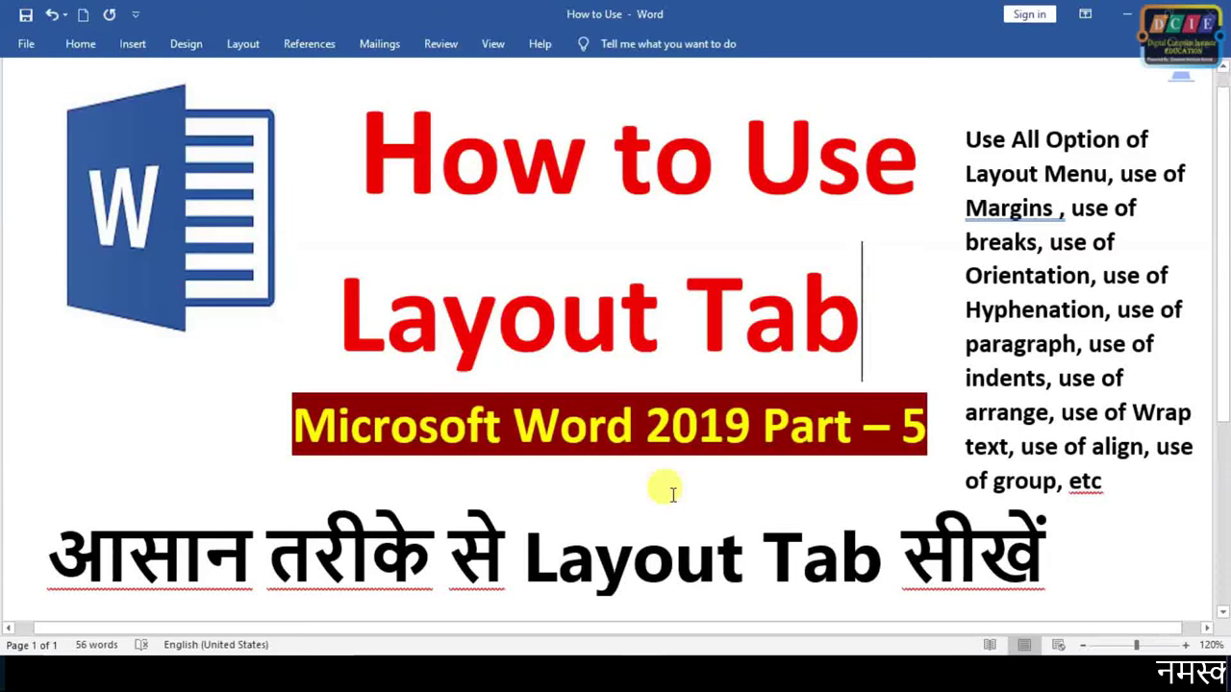
# Bring the blank Document2 window to the front in Word.
pyautogui.click(106, 413)
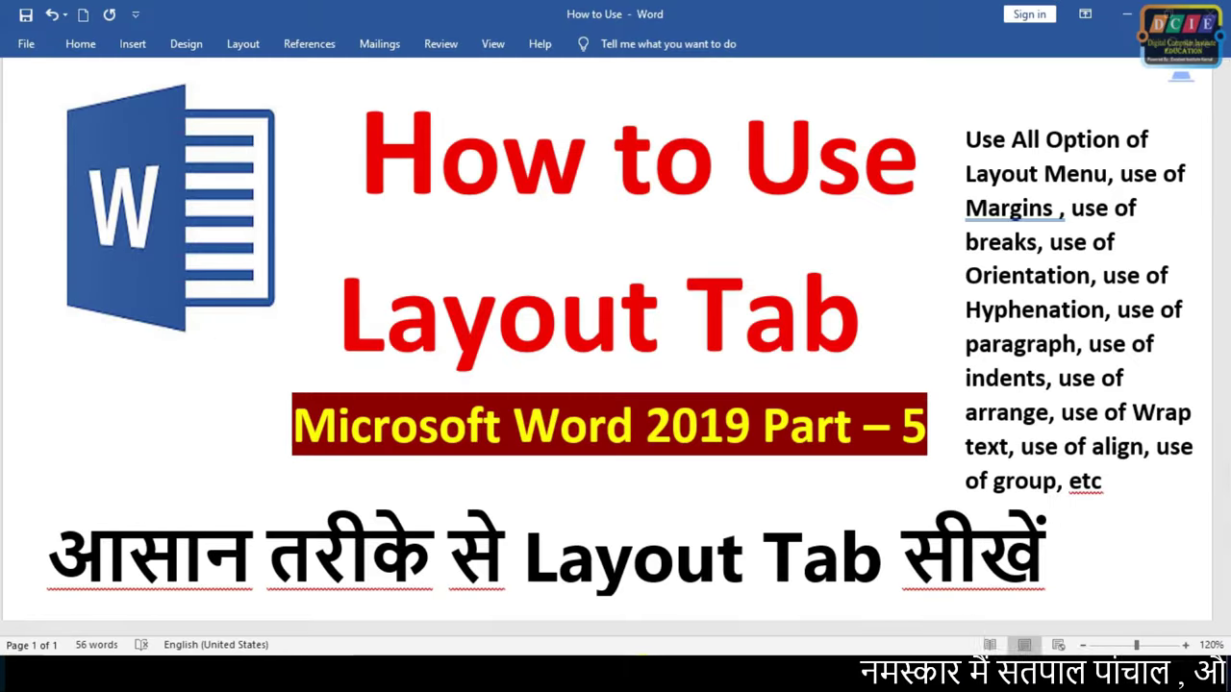
pyautogui.click(658, 642)
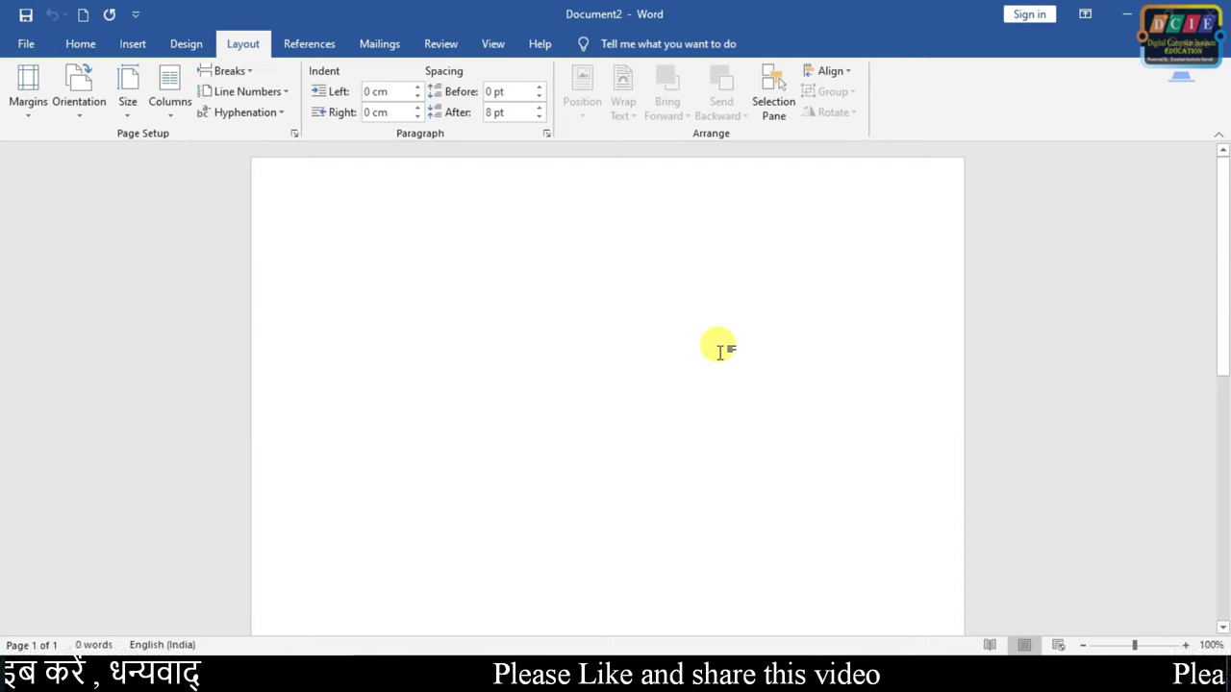
# Generate sample paragraphs by entering =rand() in the document.
pyautogui.write('=rand')
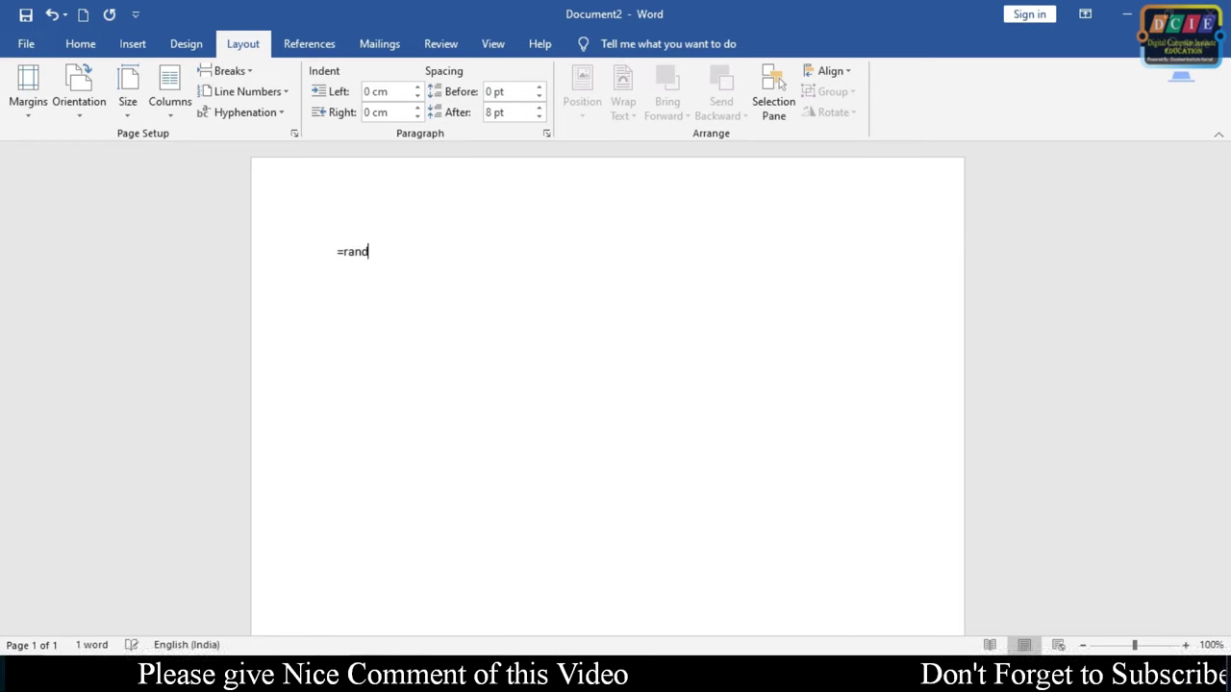
pyautogui.write('()')
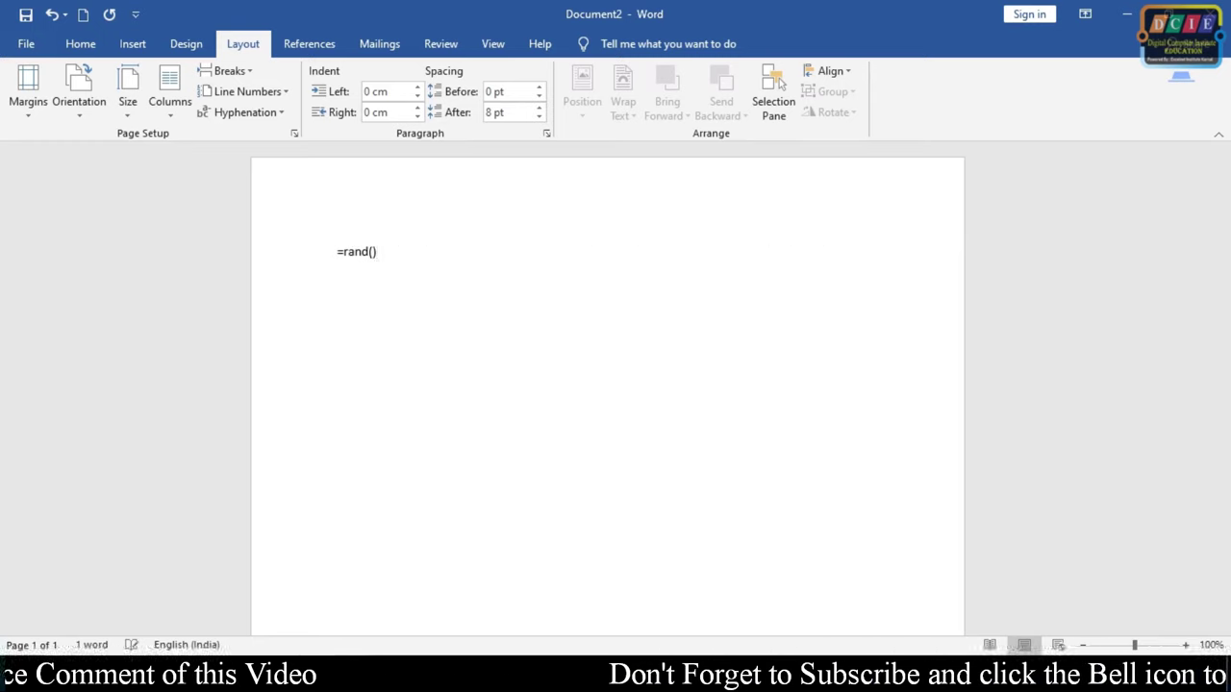
pyautogui.press('Return')
# Copy the sample paragraphs and paste them at the end, reaching 956 words over two pages.
pyautogui.moveTo(558, 552)
pyautogui.mouseDown()
pyautogui.moveTo(284, 298)
pyautogui.moveTo(293, 248)
pyautogui.mouseUp()
pyautogui.hotkey('ctrl', 'c')
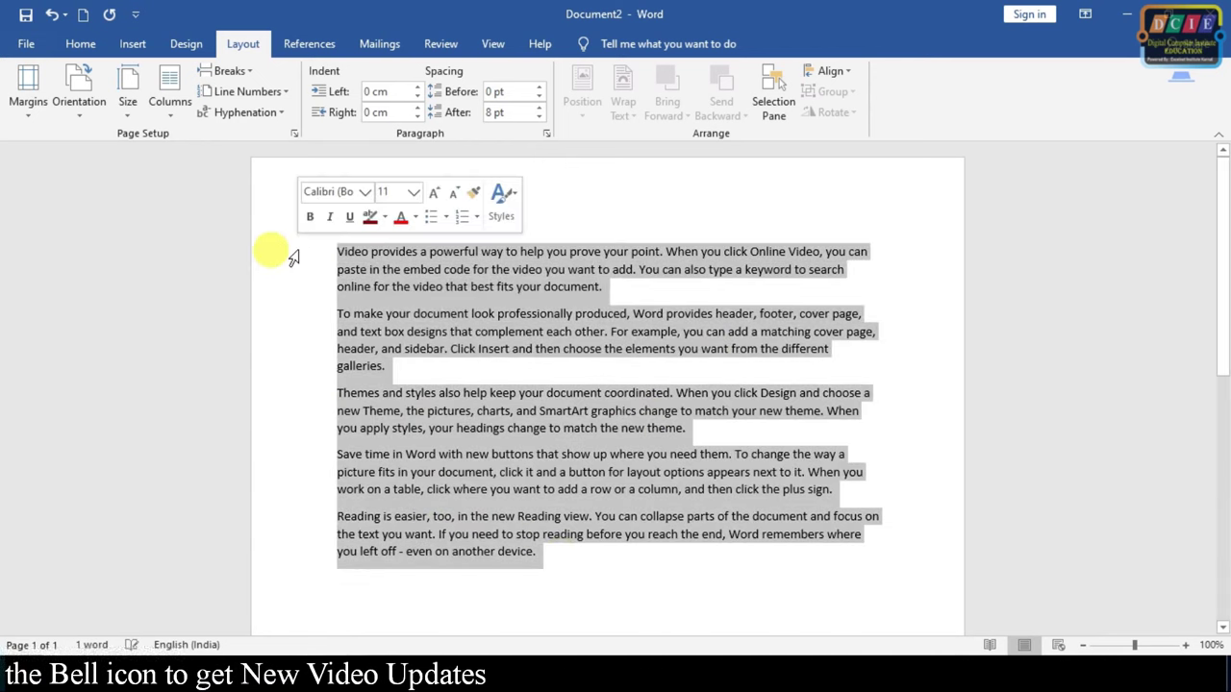
pyautogui.click(575, 564)
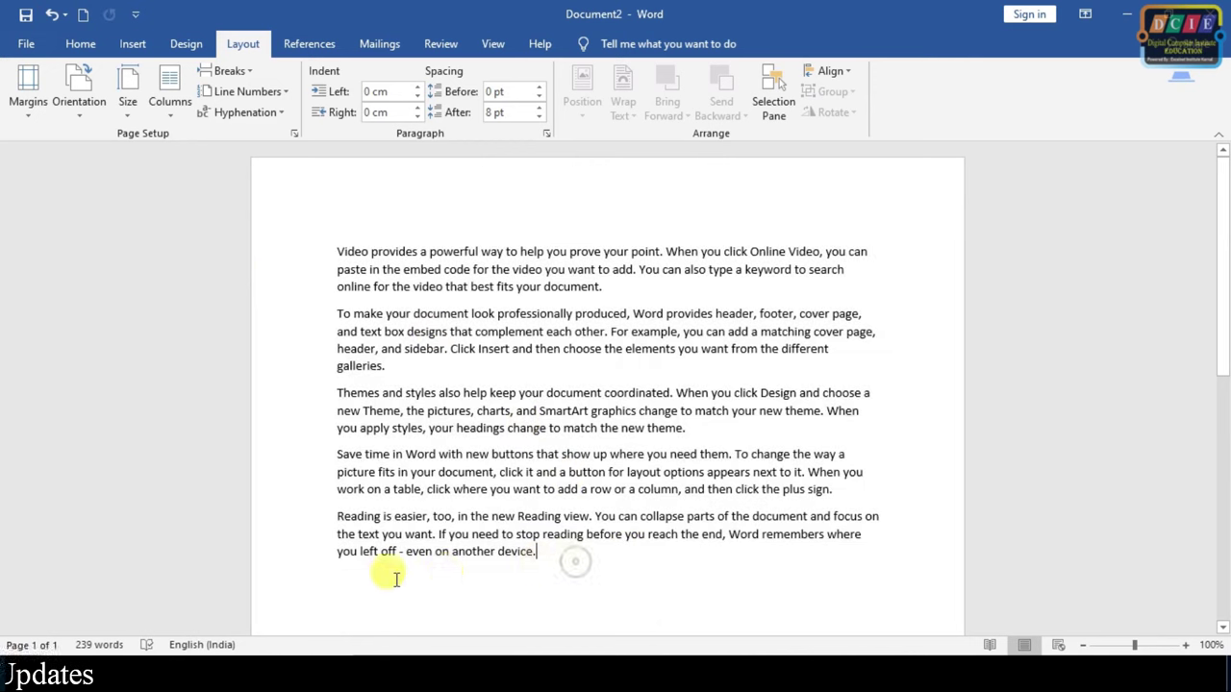
pyautogui.hotkey('ctrl', 'v')
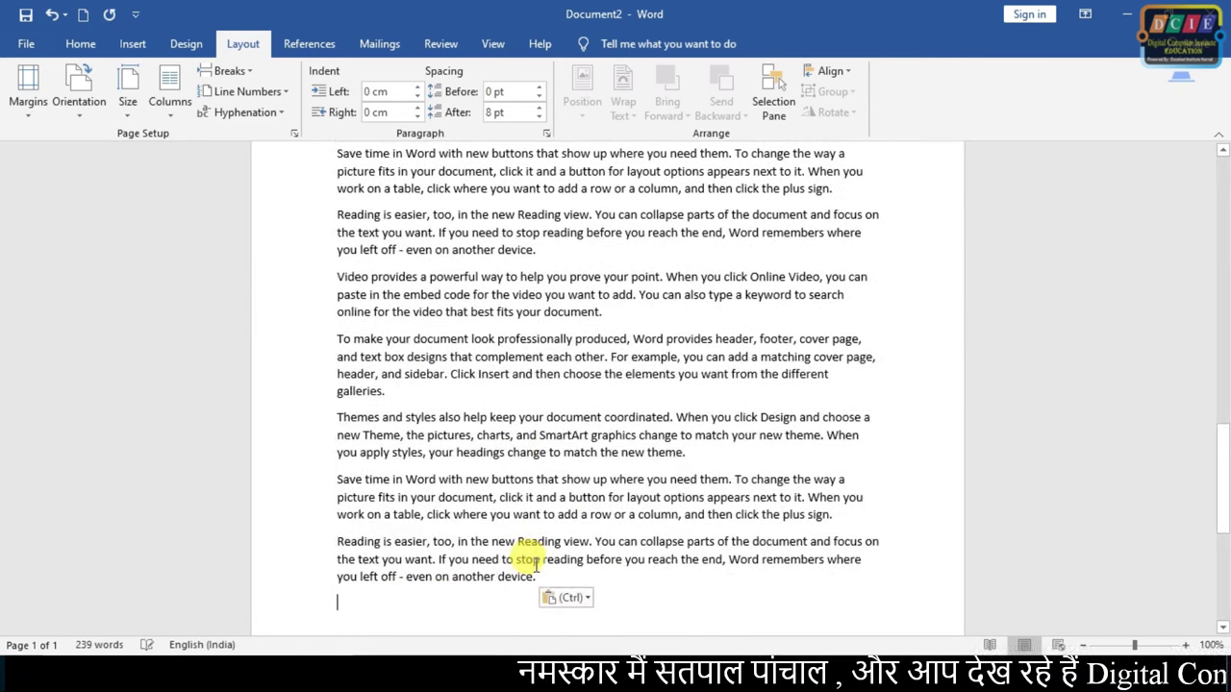
pyautogui.scroll(5, 673, 452)
pyautogui.scroll(3, 745, 423)
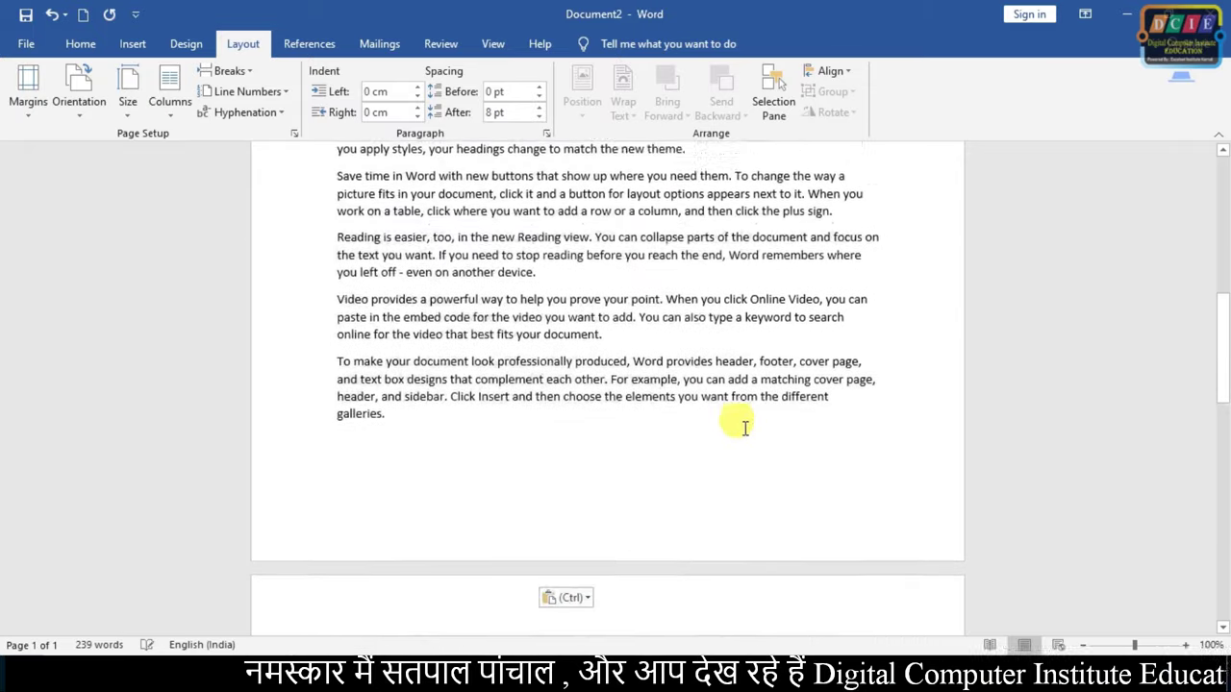
pyautogui.scroll(3, 745, 423)
pyautogui.scroll(3, 745, 423)
pyautogui.scroll(3, 745, 423)
pyautogui.scroll(1, 745, 420)
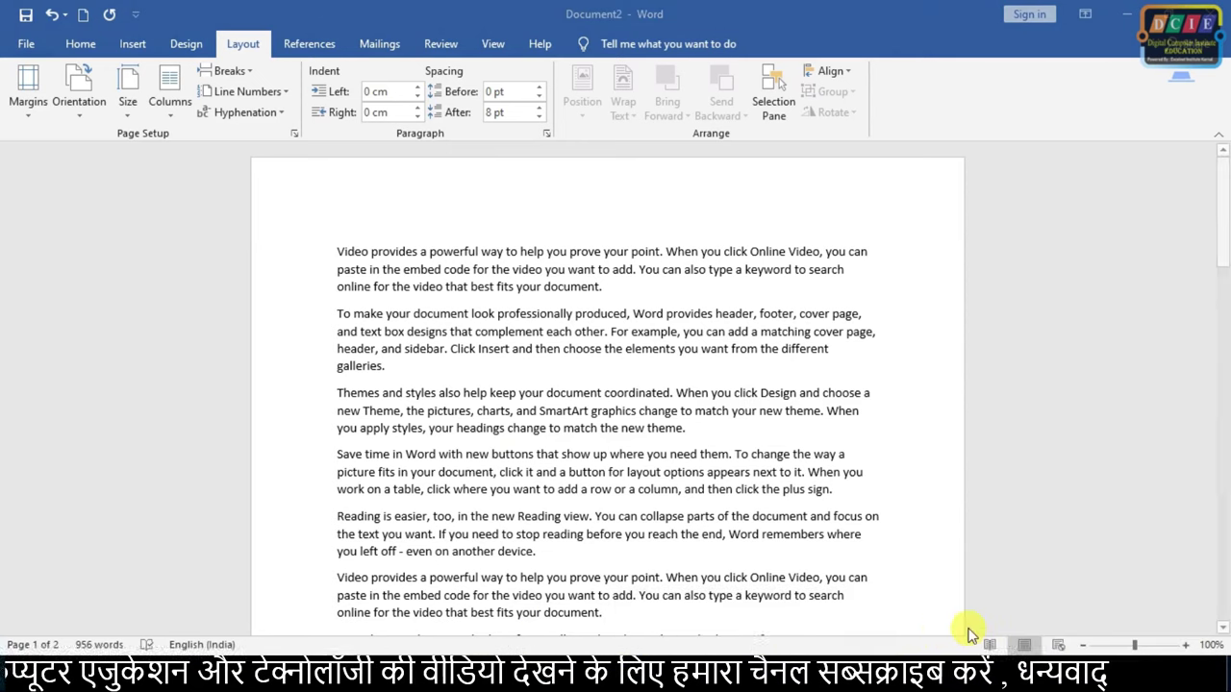
pyautogui.moveTo(950, 576)
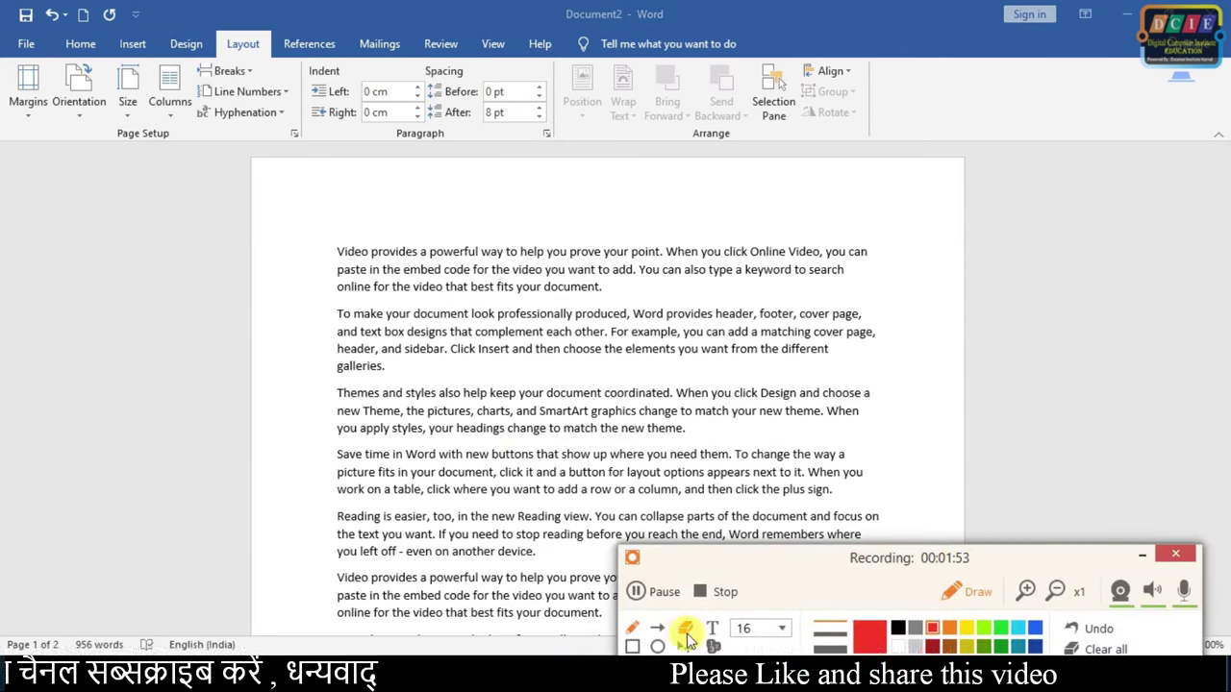
pyautogui.click(632, 646)
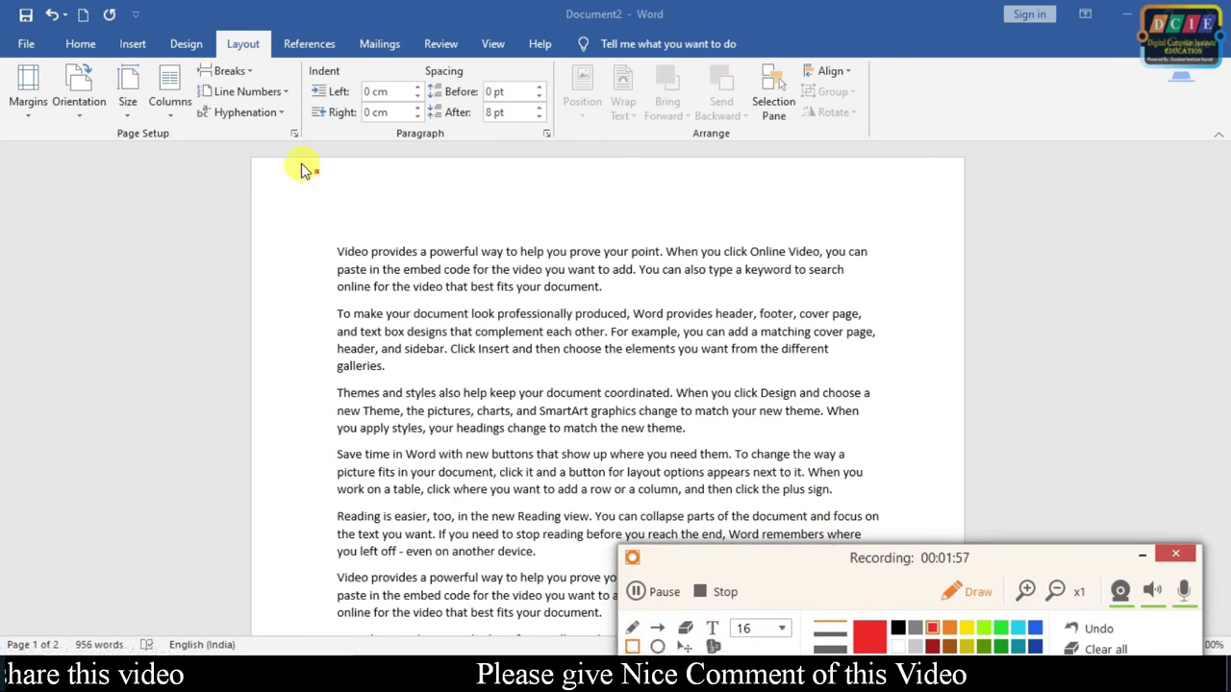
pyautogui.moveTo(285, 162)
pyautogui.mouseDown()
pyautogui.moveTo(688, 245)
pyautogui.moveTo(956, 243)
pyautogui.mouseUp()
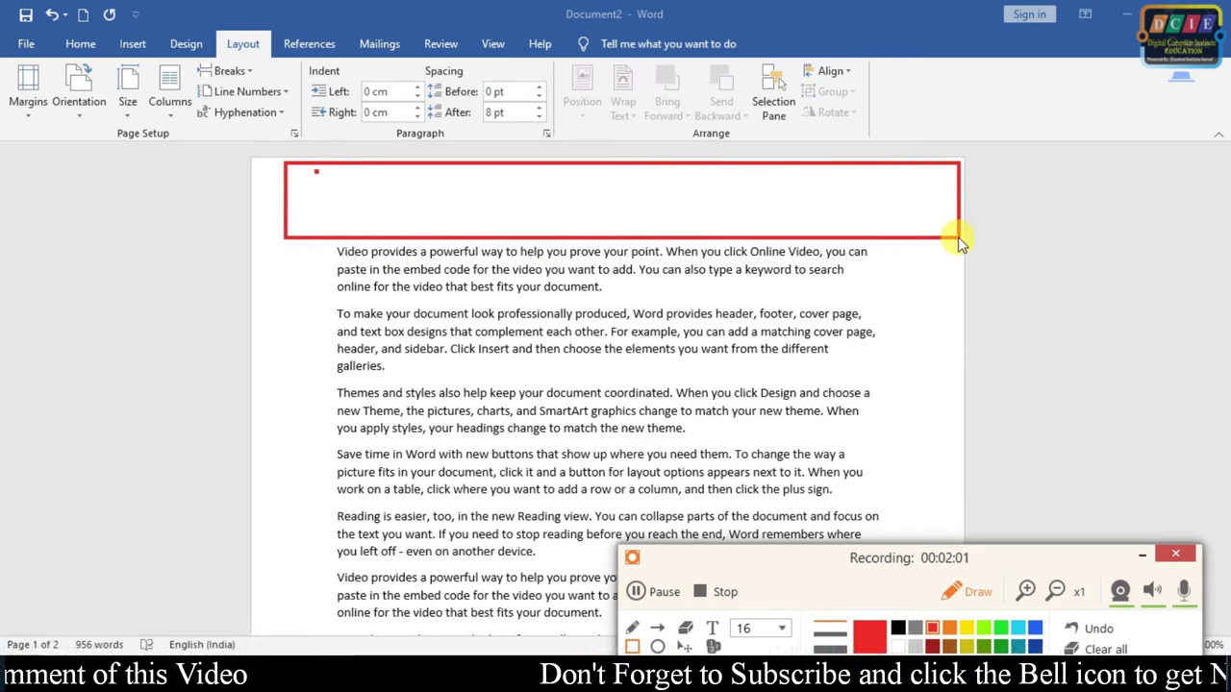
pyautogui.moveTo(956, 244); pyautogui.dragTo(964, 246)
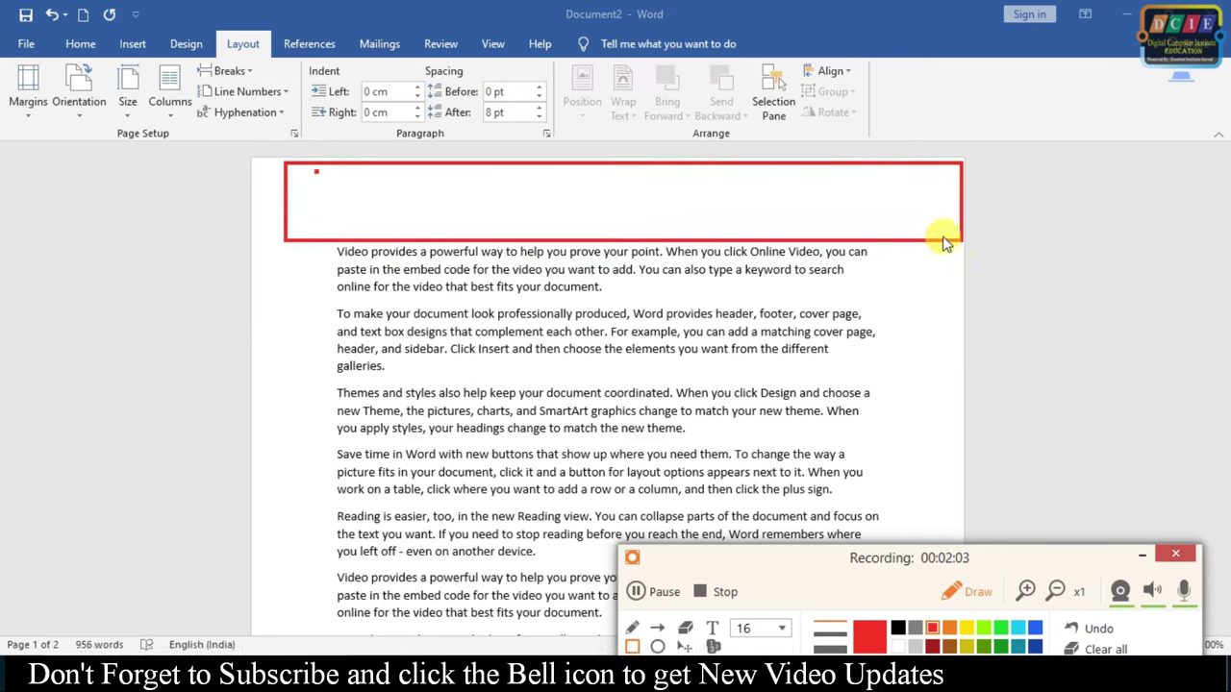
pyautogui.click(1139, 563)
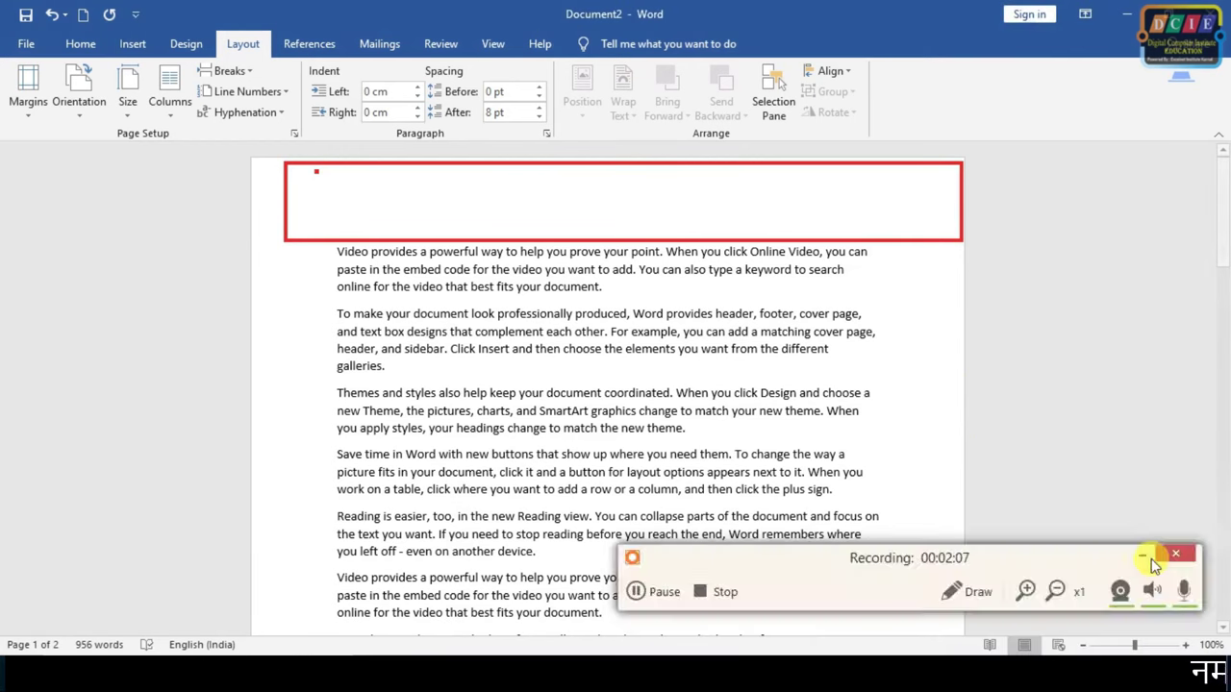
pyautogui.moveTo(1221, 192)
pyautogui.mouseDown()
pyautogui.moveTo(1224, 230)
pyautogui.moveTo(1222, 202)
pyautogui.mouseUp()
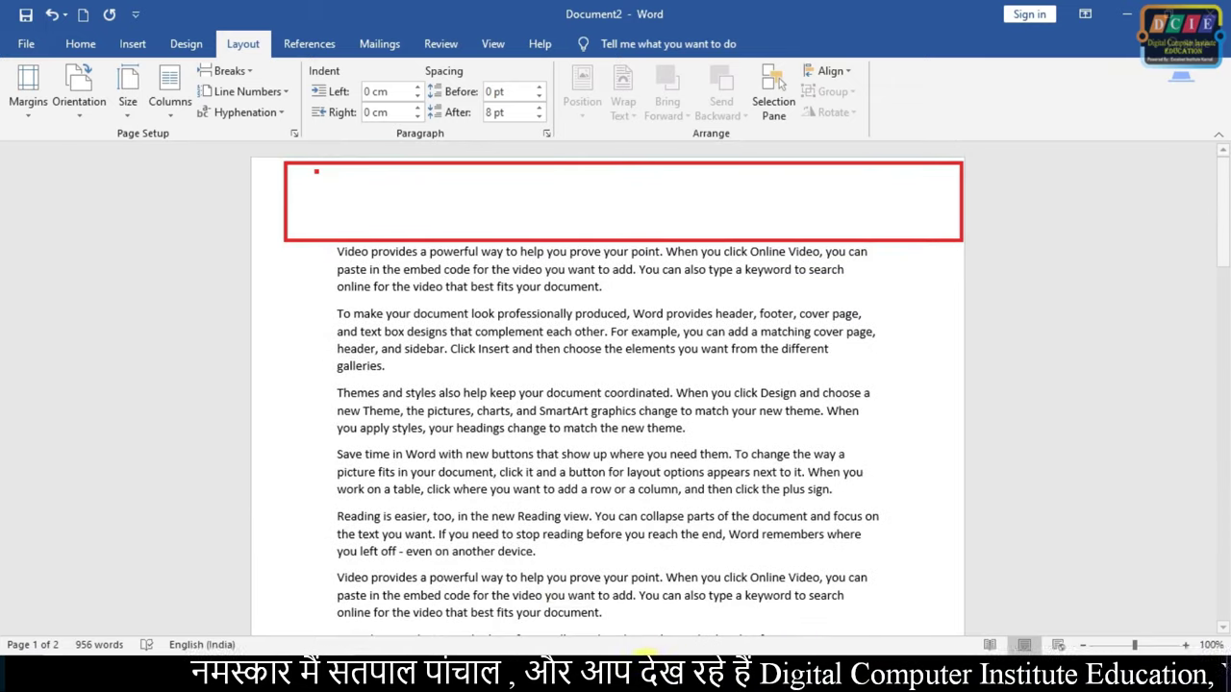
pyautogui.click(950, 593)
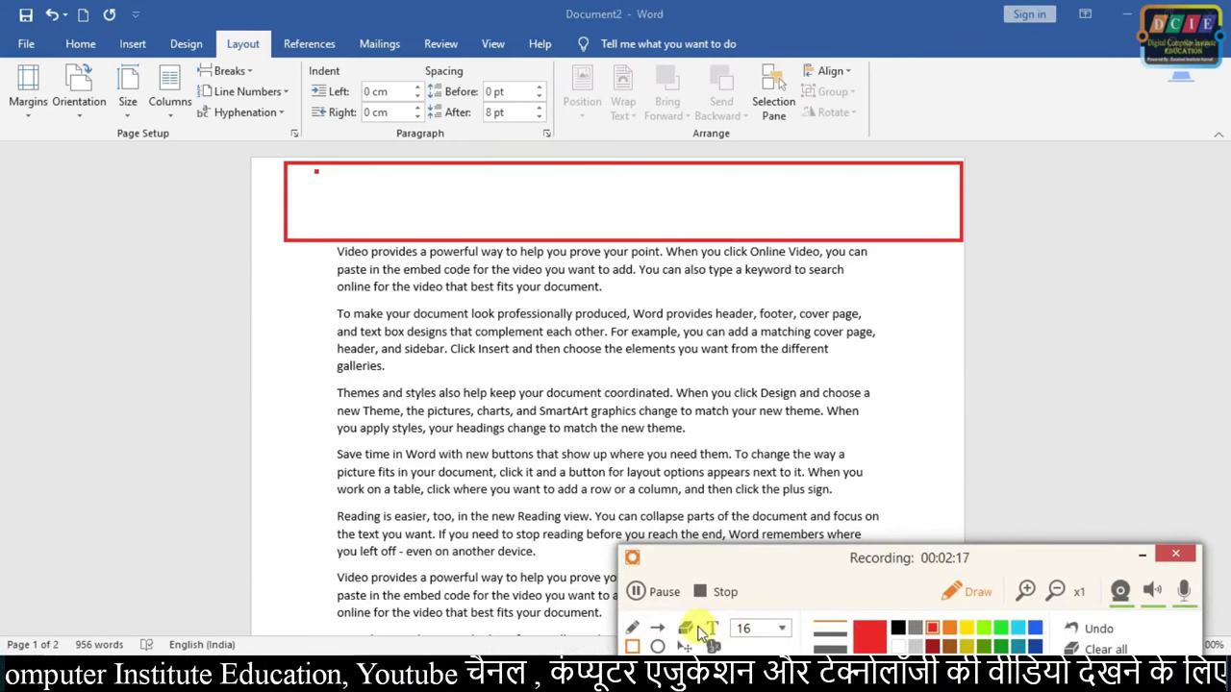
pyautogui.click(631, 645)
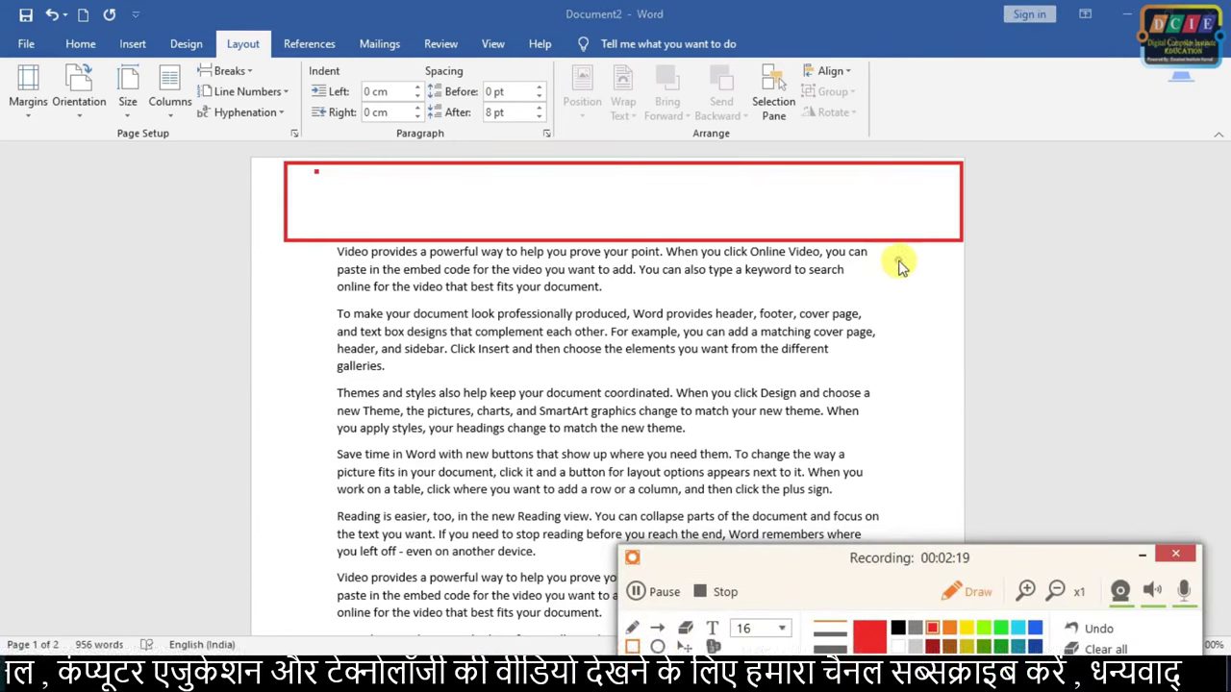
pyautogui.moveTo(902, 313); pyautogui.dragTo(959, 508)
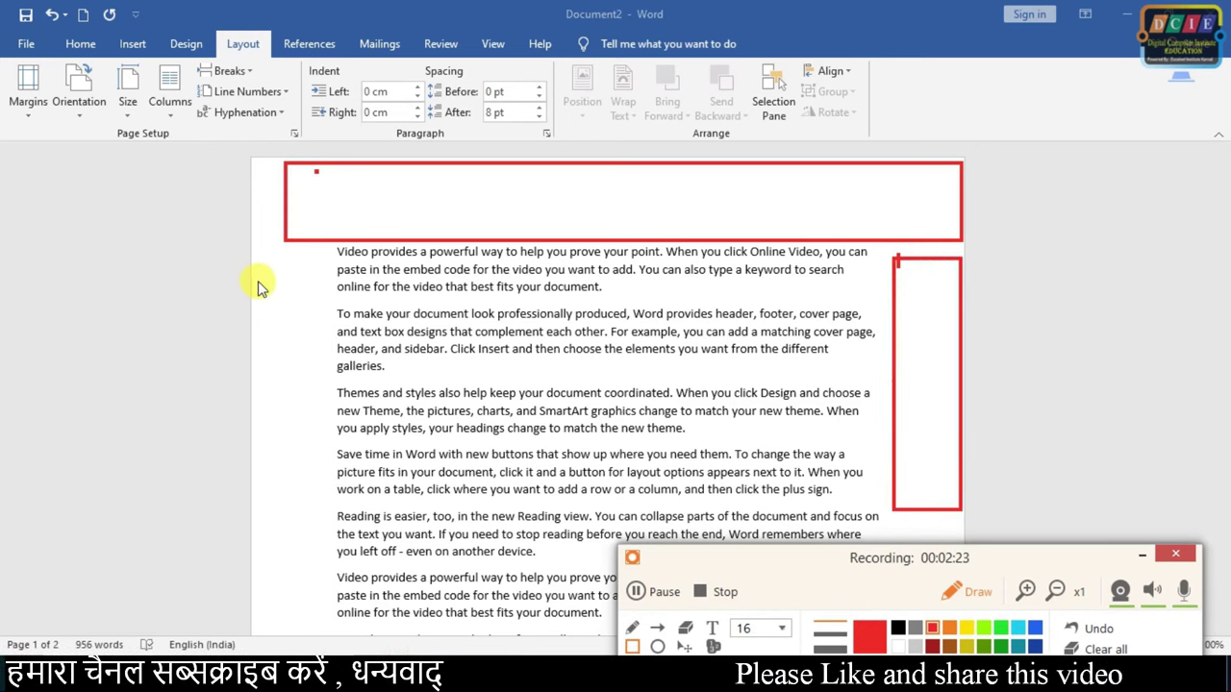
pyautogui.moveTo(254, 279)
pyautogui.mouseDown()
pyautogui.moveTo(314, 413)
pyautogui.moveTo(323, 489)
pyautogui.mouseUp()
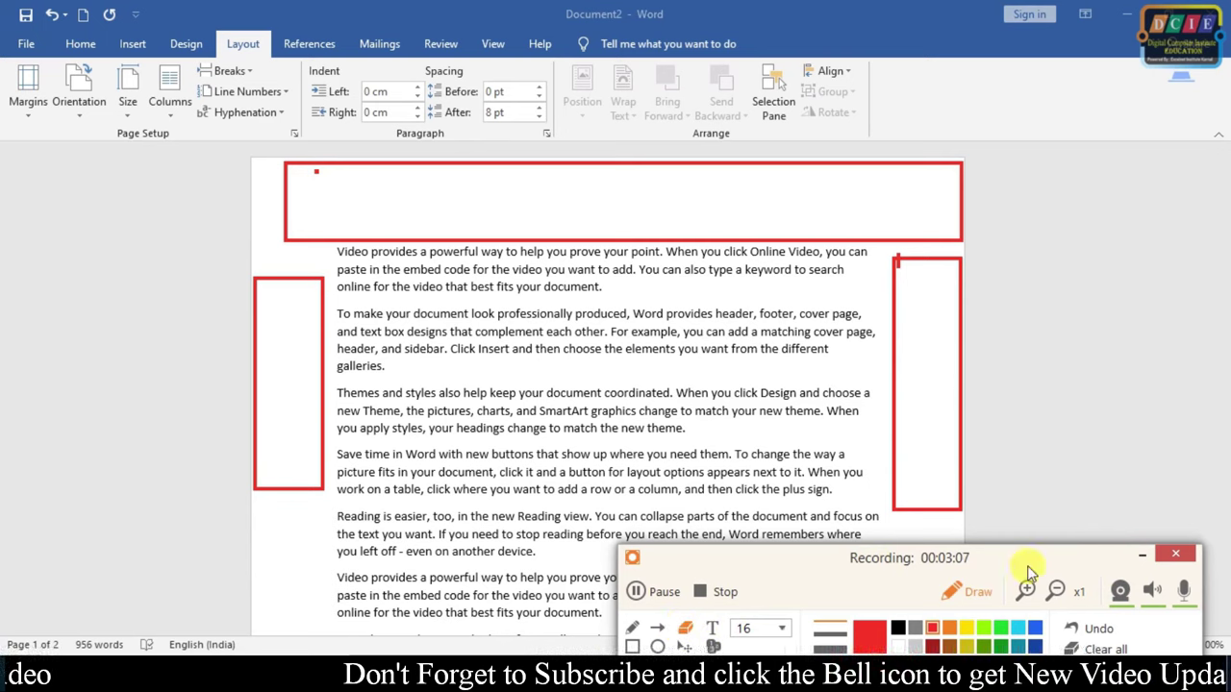
# Try the Normal 2.54 cm margin preset, then apply Narrow 1.27 cm margins.
pyautogui.click(1111, 649)
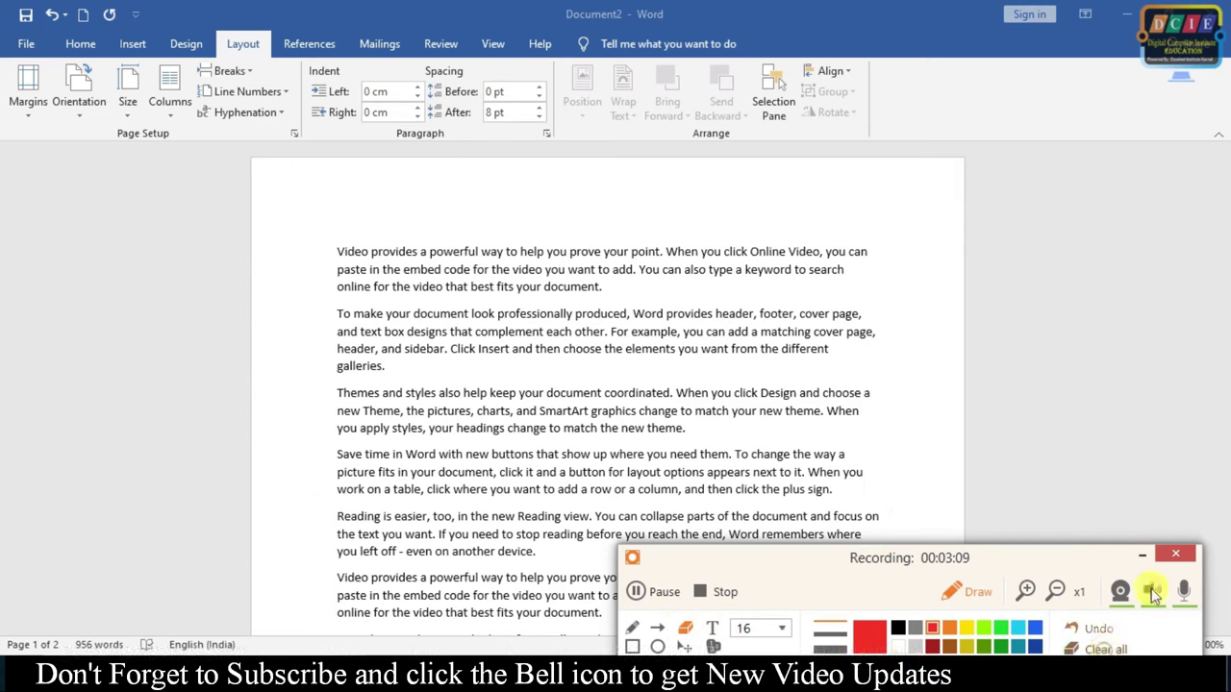
pyautogui.click(1141, 554)
pyautogui.moveTo(1143, 551)
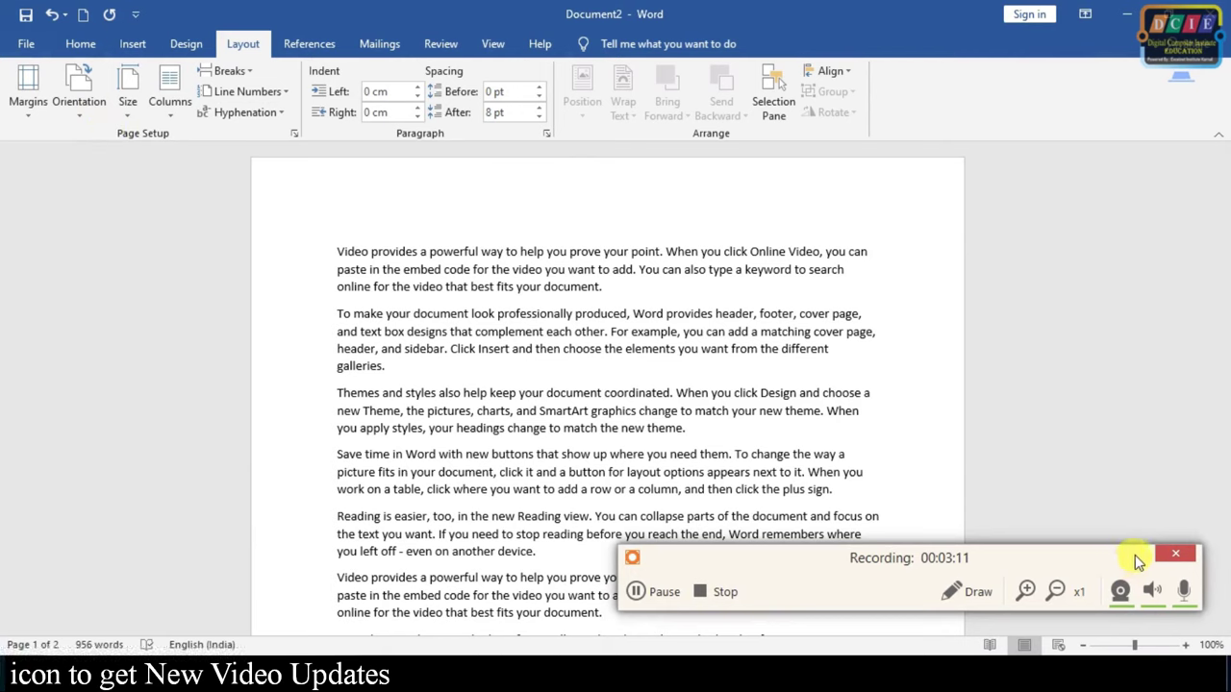
pyautogui.click(27, 115)
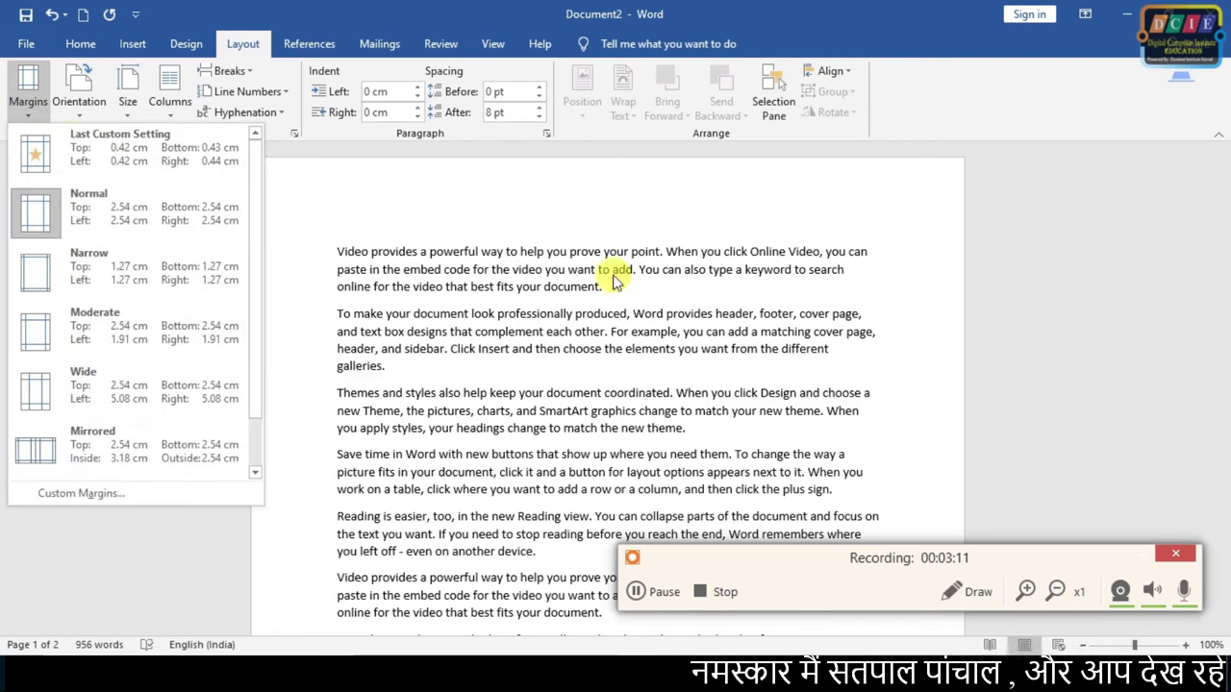
pyautogui.click(1091, 557)
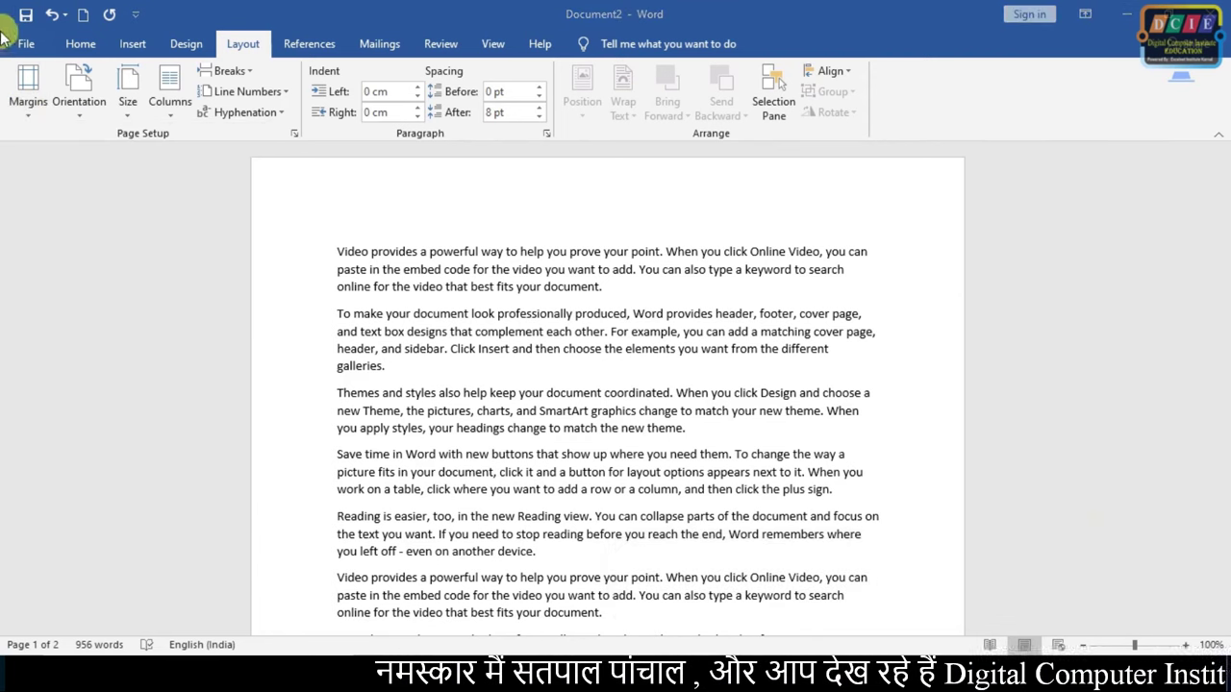
pyautogui.click(35, 121)
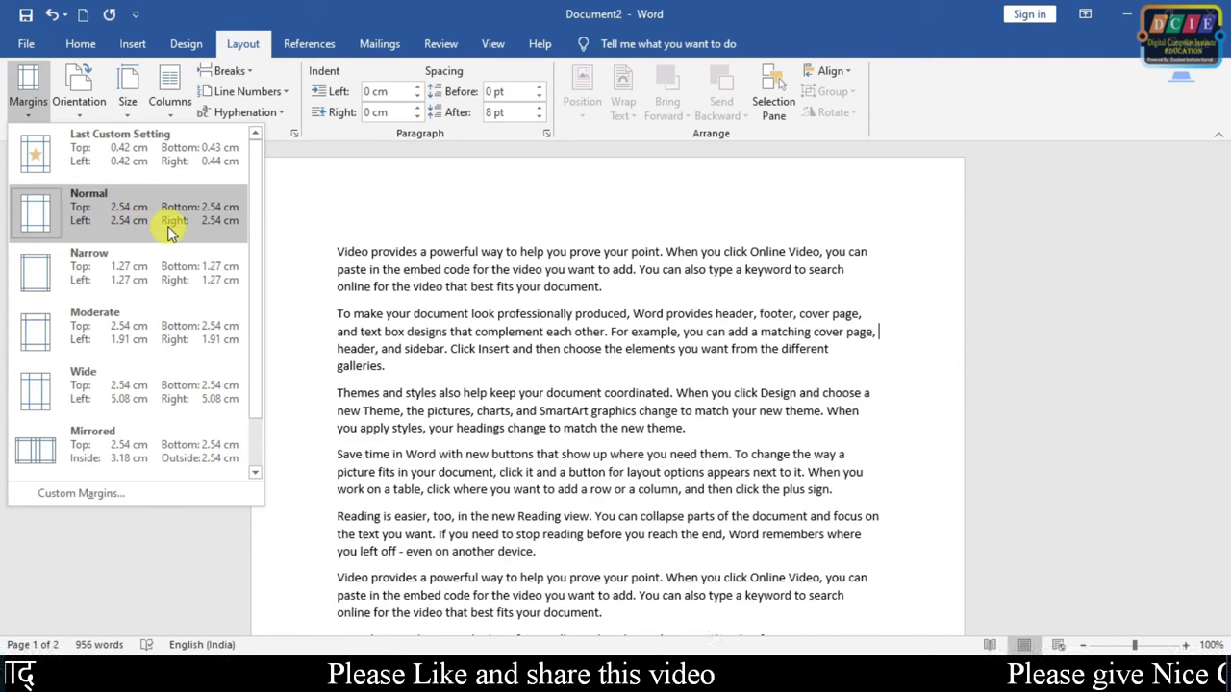
pyautogui.click(172, 219)
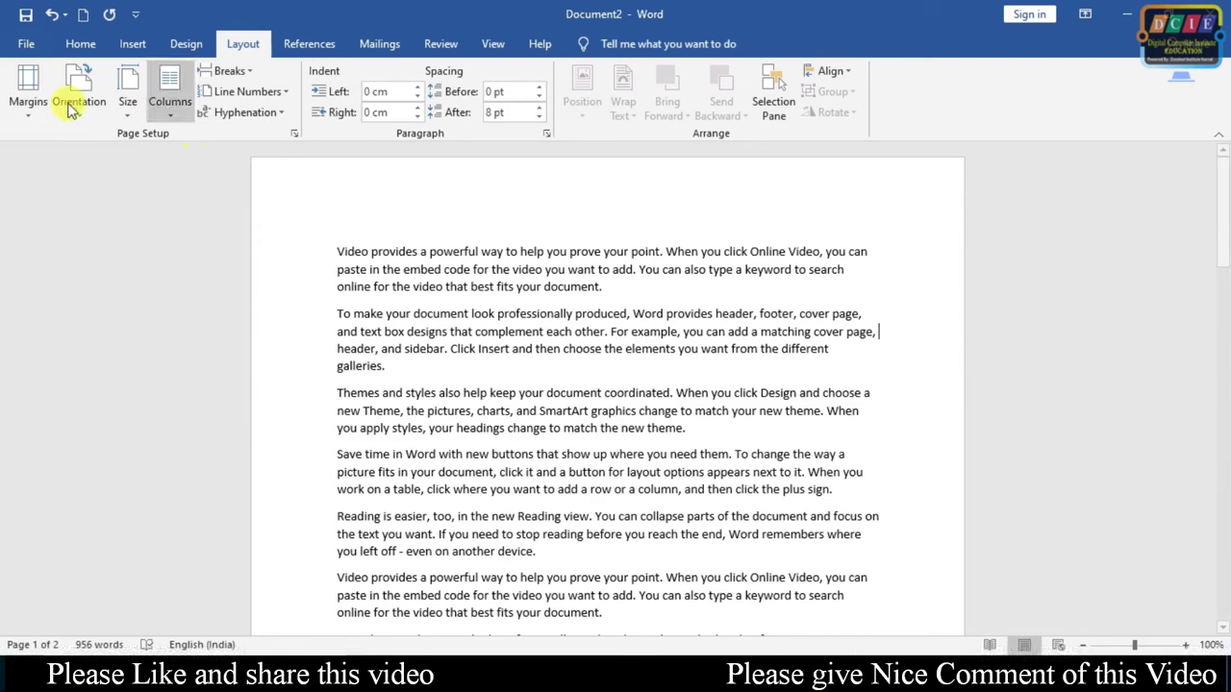
pyautogui.click(30, 114)
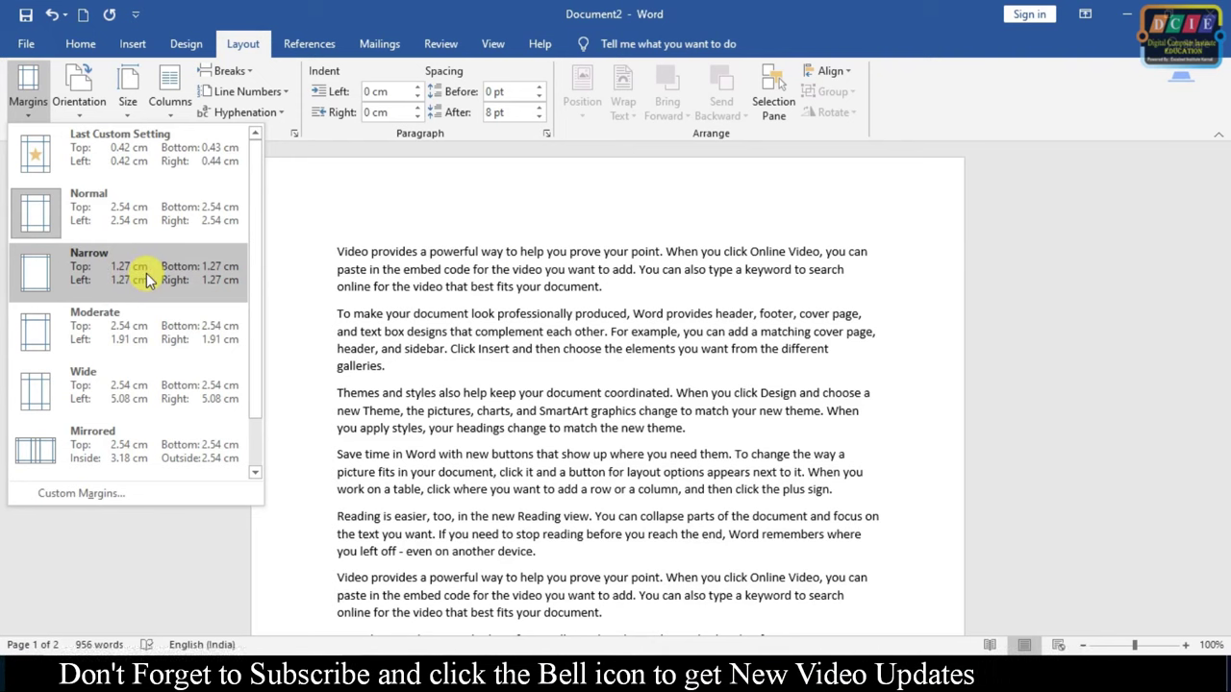
pyautogui.click(146, 273)
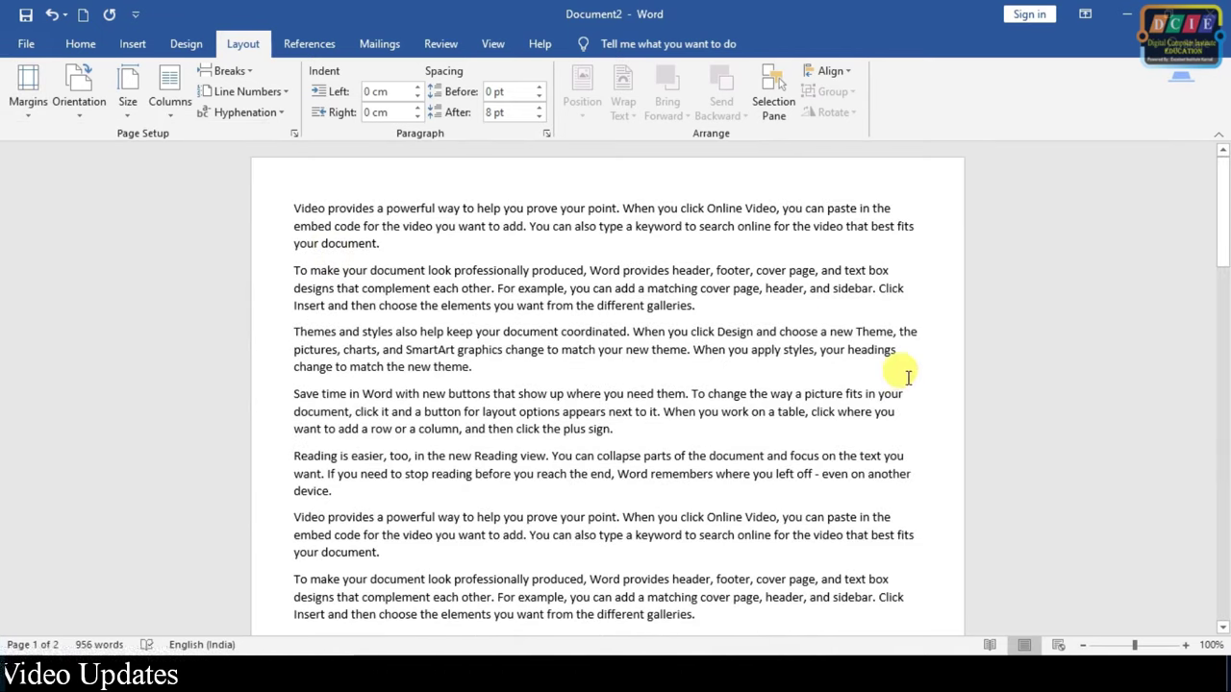
# Bring up Custom Margins in Page Setup, showing 1.27 cm on all four sides.
pyautogui.scroll(-3, 902, 375)
pyautogui.scroll(-2, 904, 377)
pyautogui.scroll(-2, 892, 371)
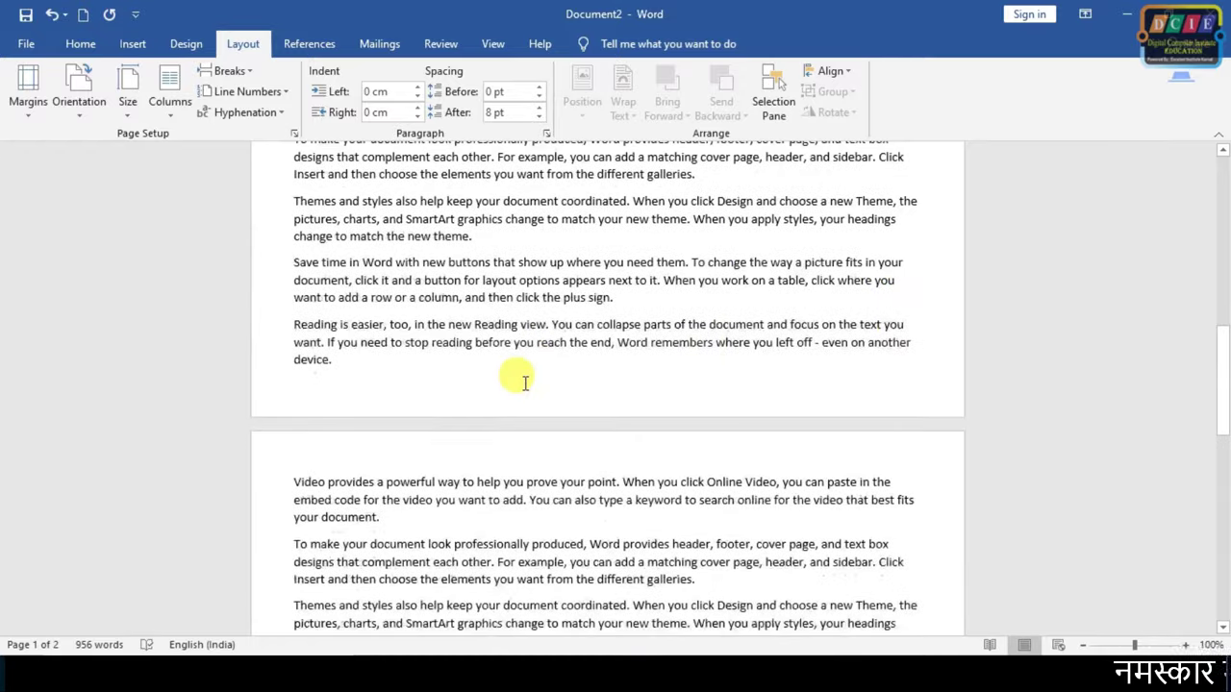
pyautogui.scroll(-4, 517, 379)
pyautogui.scroll(-2, 503, 571)
pyautogui.scroll(4, 509, 329)
pyautogui.scroll(5, 509, 357)
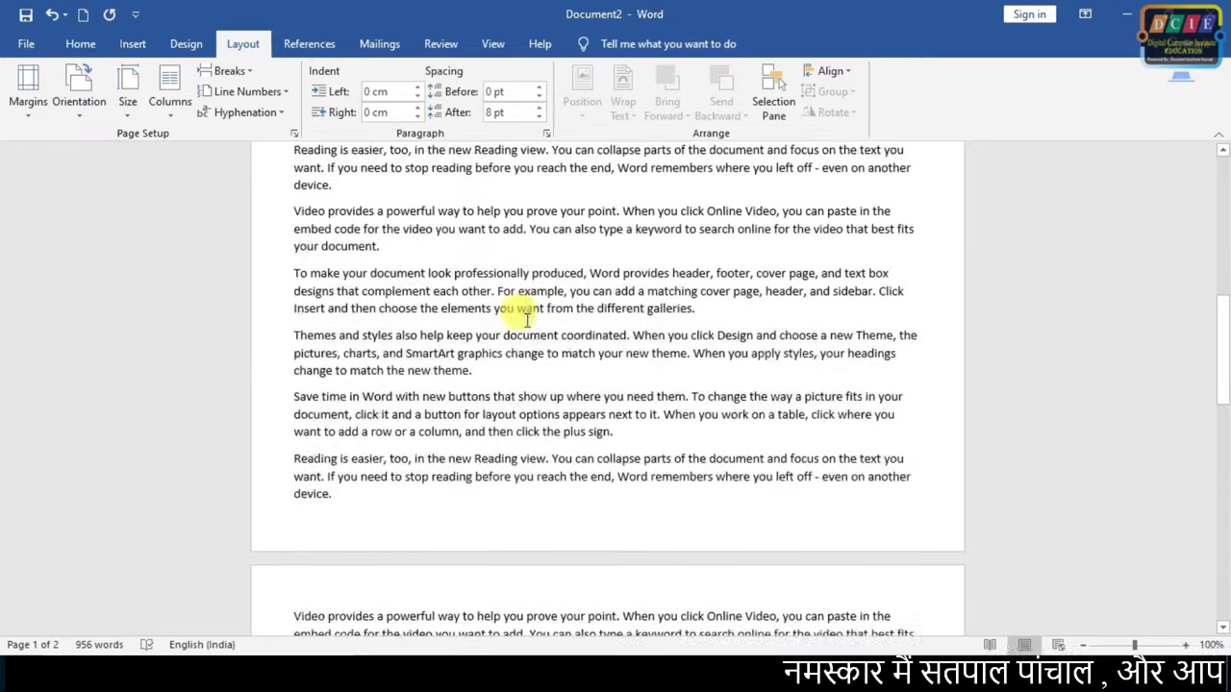
pyautogui.scroll(5, 528, 320)
pyautogui.scroll(3, 528, 320)
pyautogui.scroll(3, 530, 314)
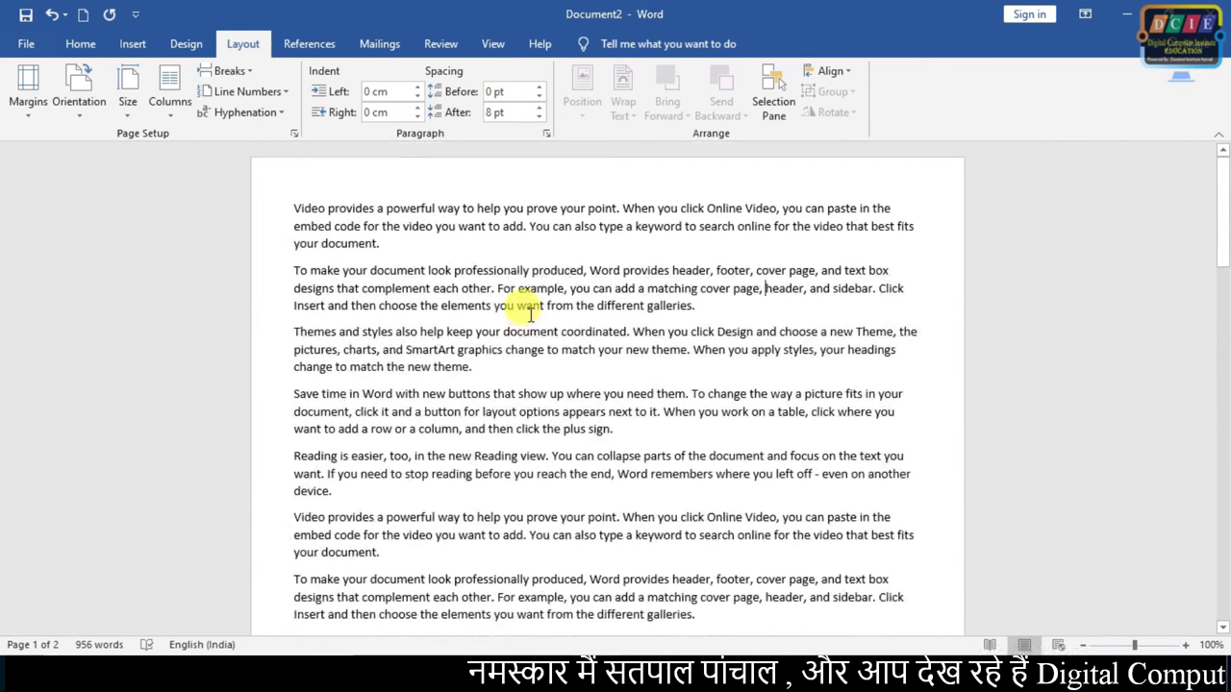
pyautogui.click(20, 114)
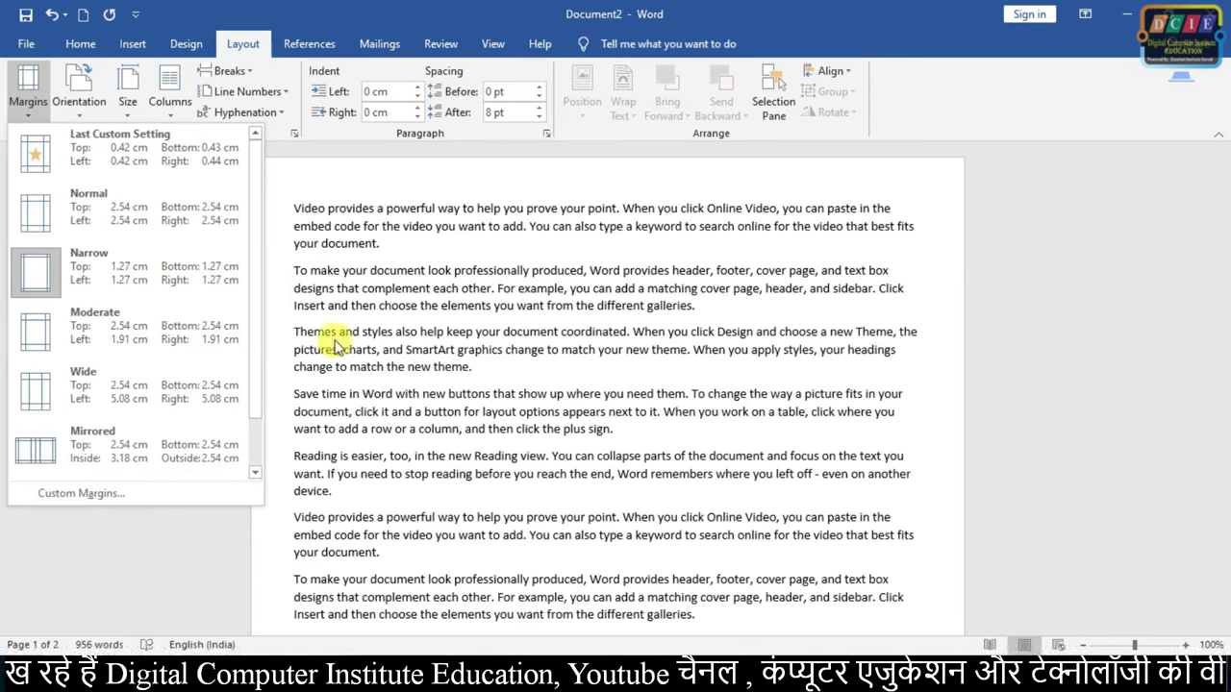
pyautogui.click(269, 305)
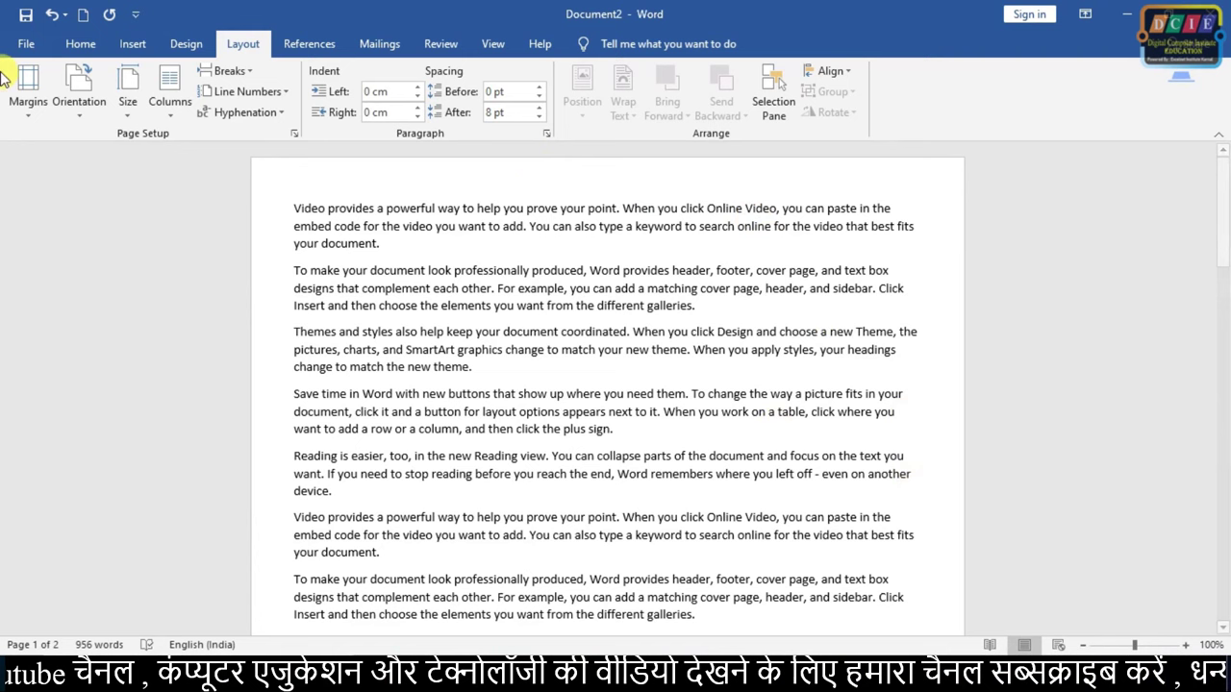
pyautogui.click(34, 117)
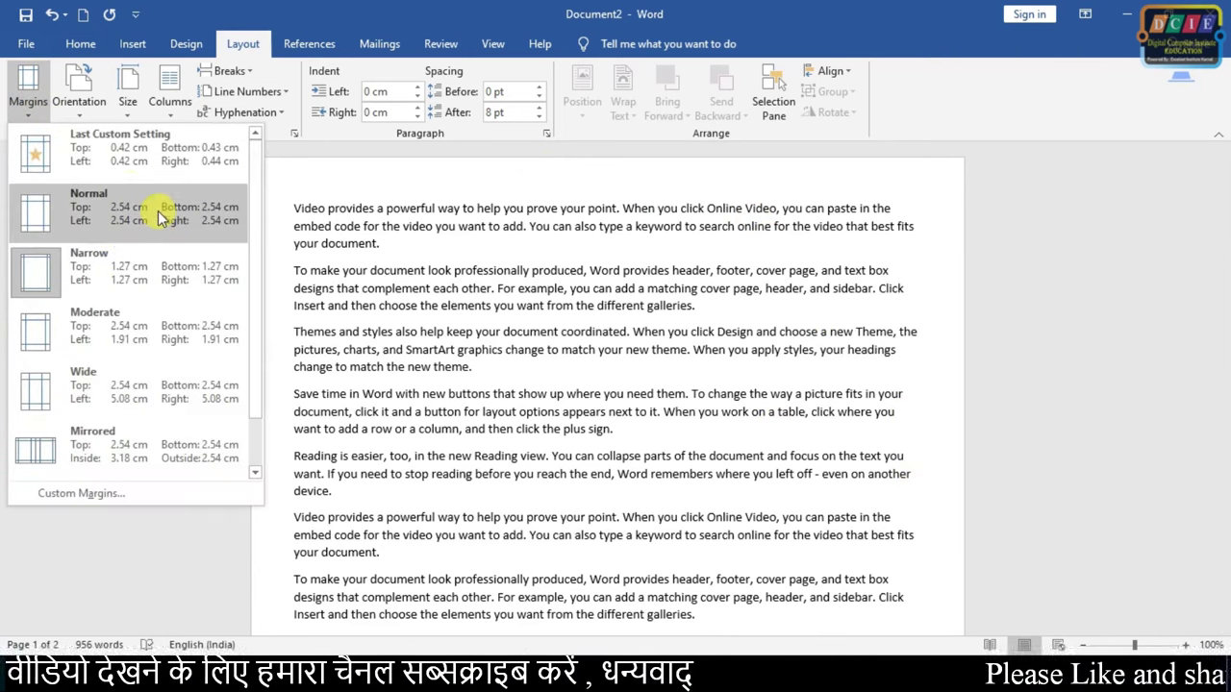
pyautogui.click(123, 494)
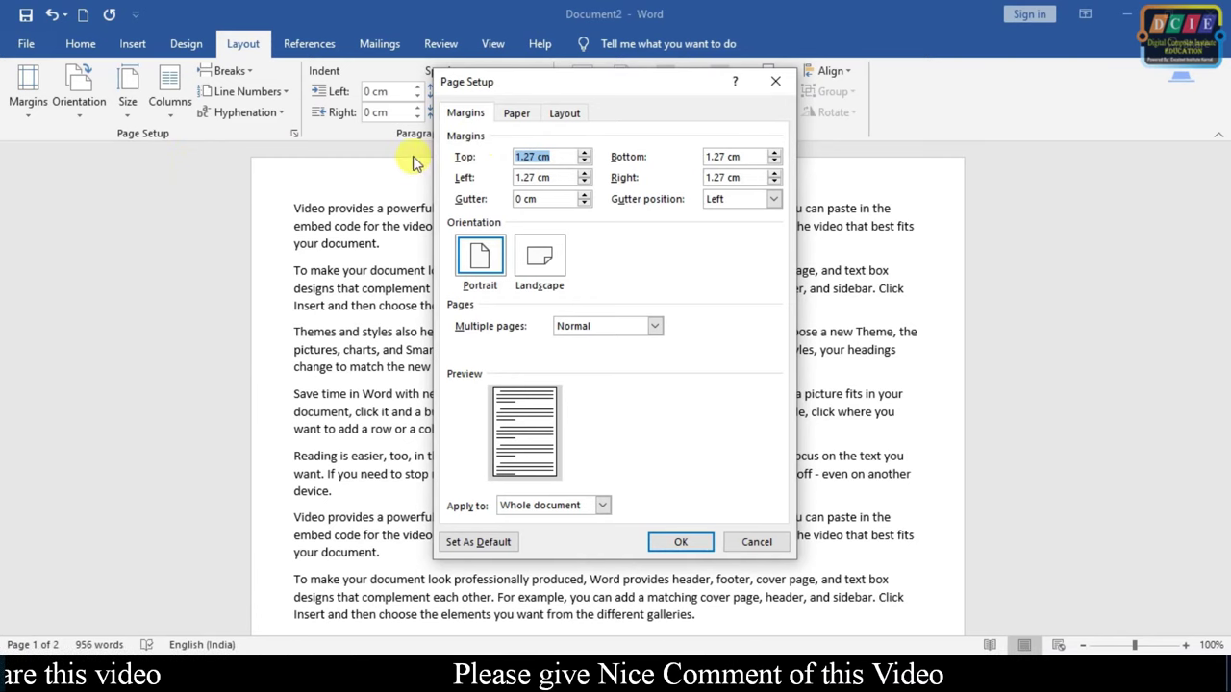
# Zero the margins in Page Setup, letting Word fix them to 0.45 cm top and 0.1 cm right.
pyautogui.moveTo(564, 179); pyautogui.dragTo(423, 175)
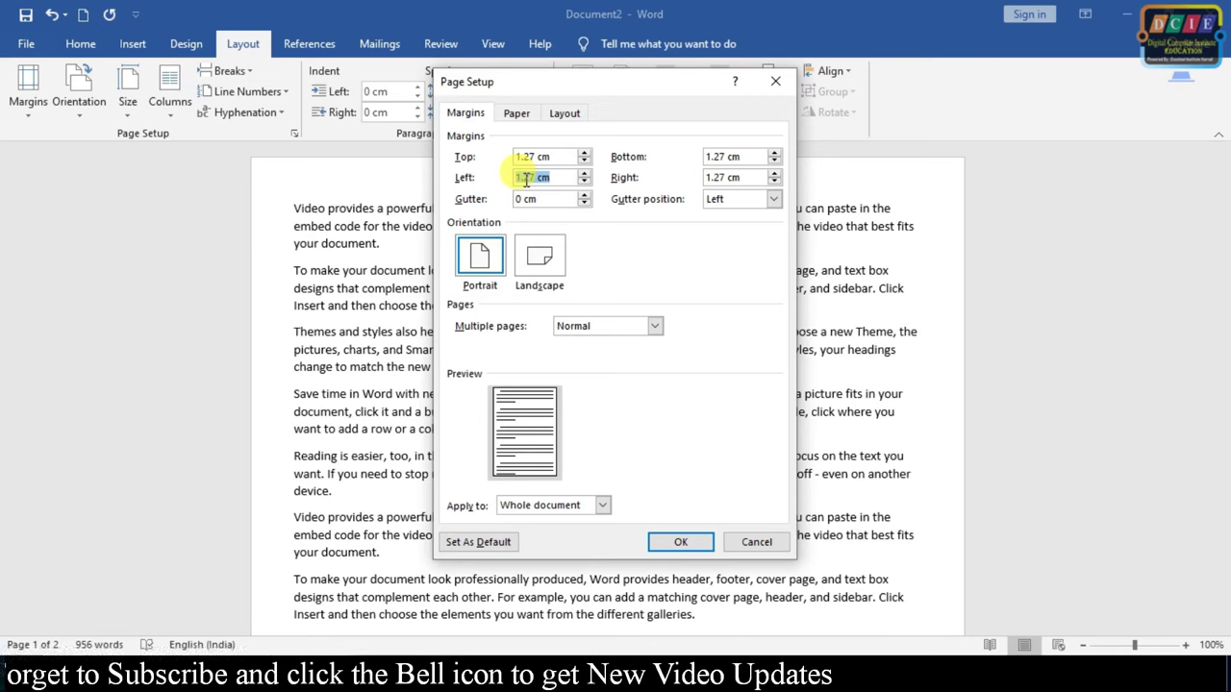
pyautogui.moveTo(556, 159); pyautogui.dragTo(378, 178)
pyautogui.write('0')
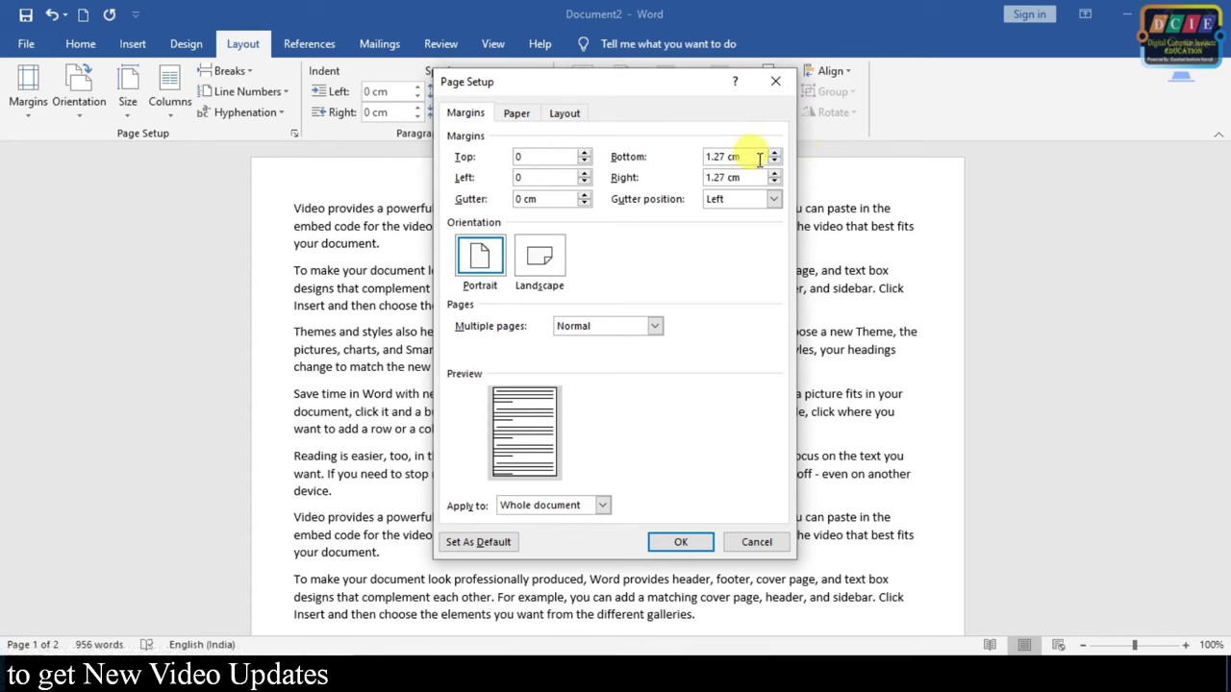
pyautogui.moveTo(741, 157); pyautogui.dragTo(650, 154)
pyautogui.write('00')
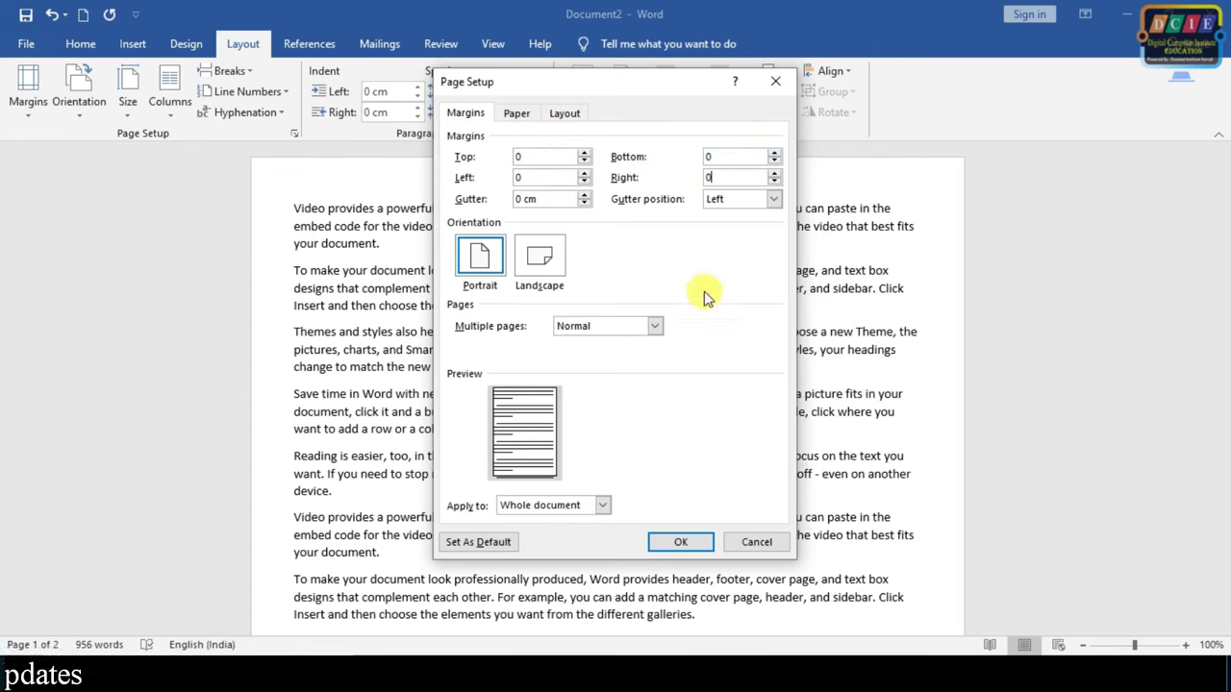
pyautogui.click(681, 541)
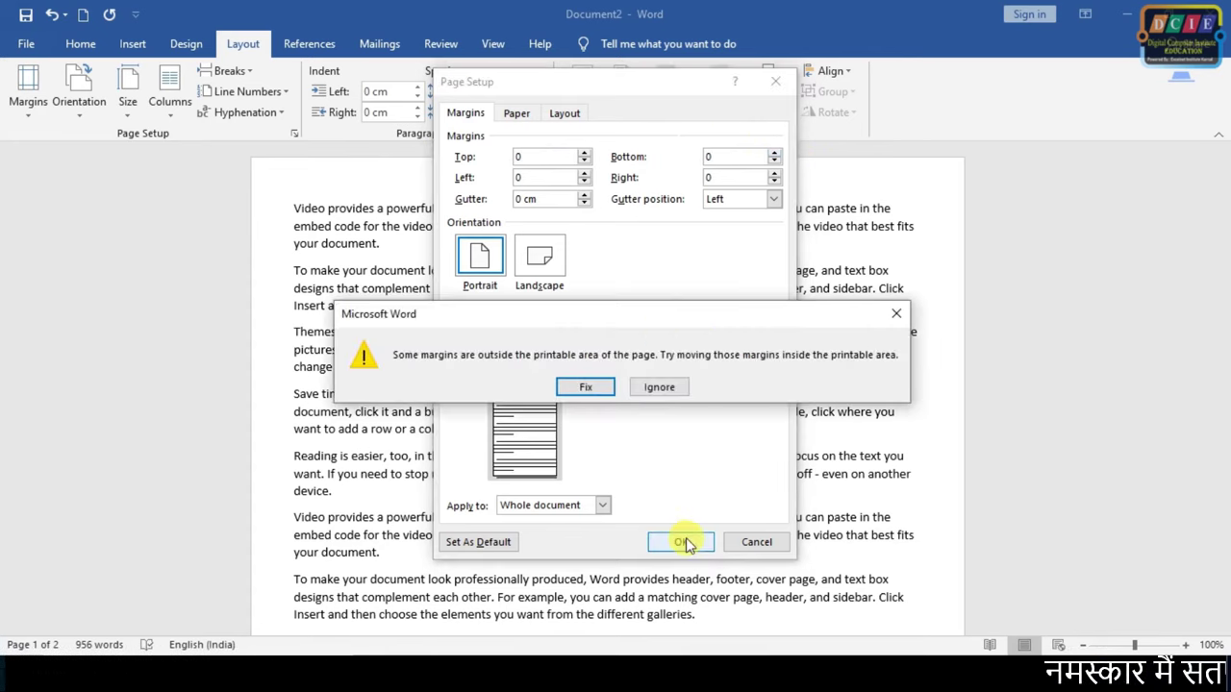
pyautogui.click(608, 392)
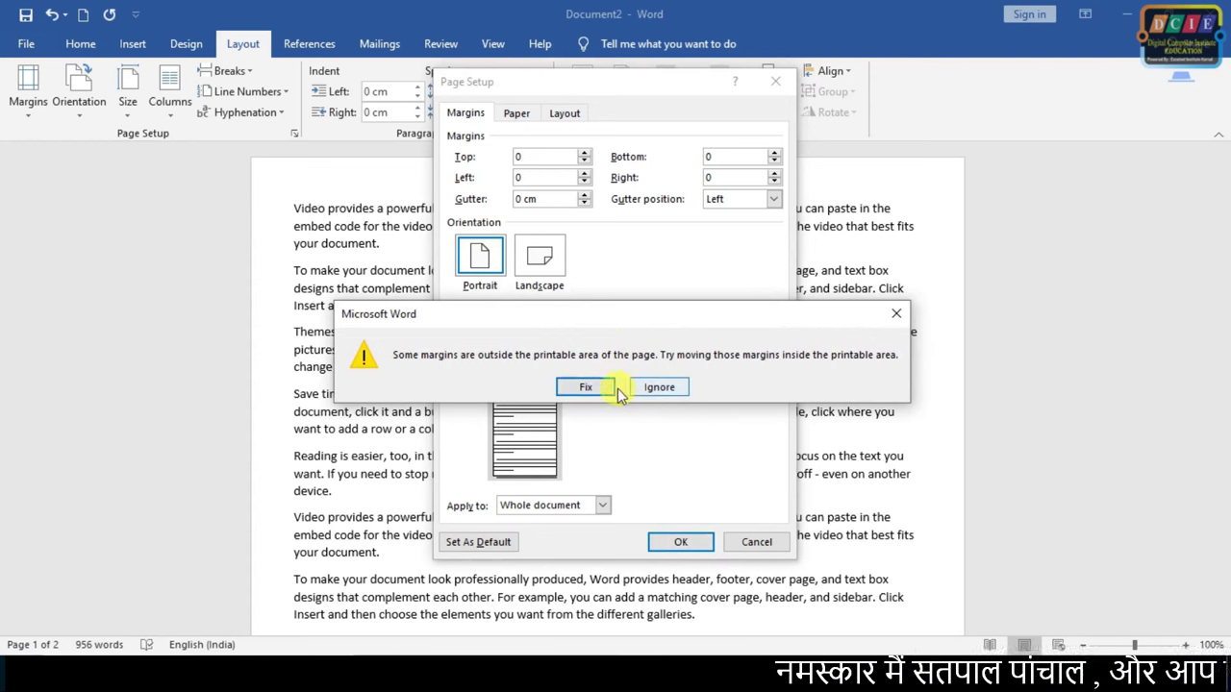
pyautogui.click(680, 544)
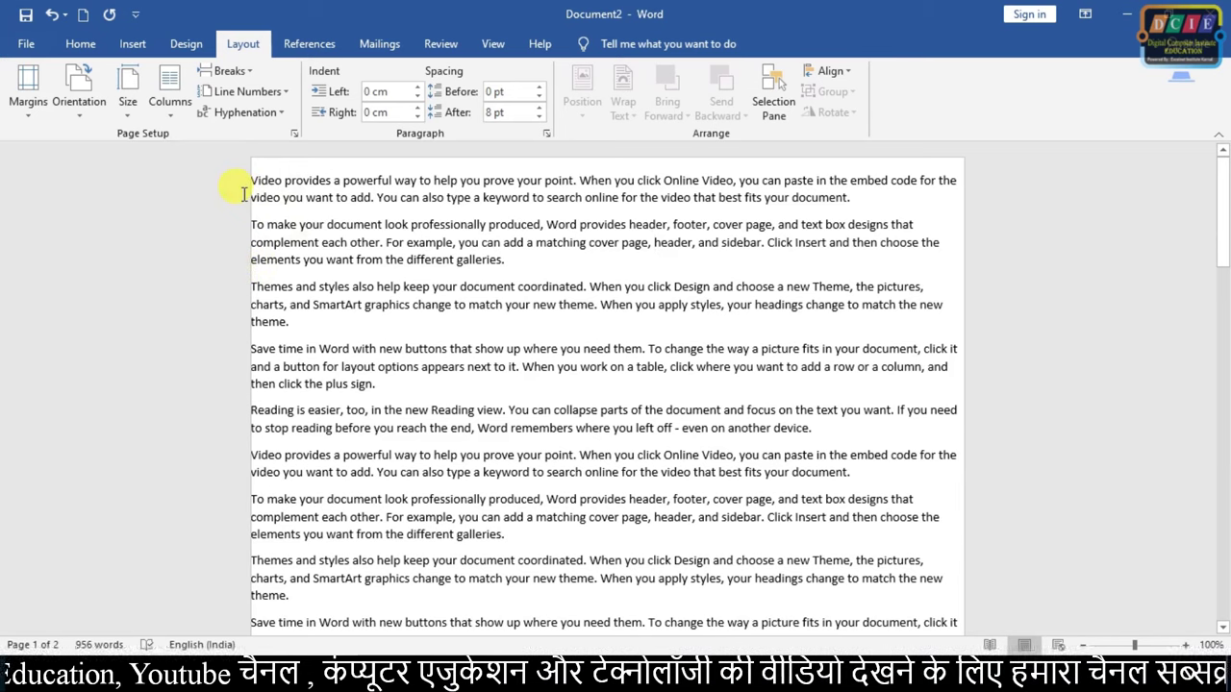
pyautogui.scroll(-3, 436, 358)
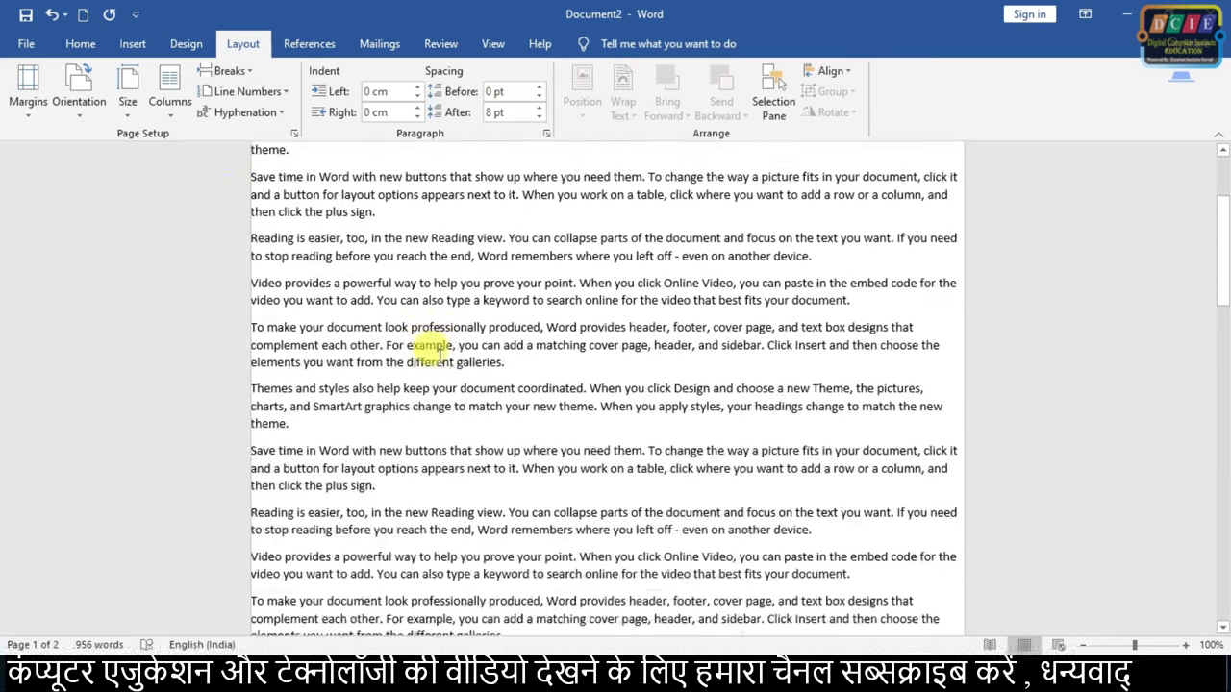
pyautogui.scroll(-2, 436, 359)
pyautogui.scroll(-3, 435, 358)
pyautogui.scroll(-3, 436, 359)
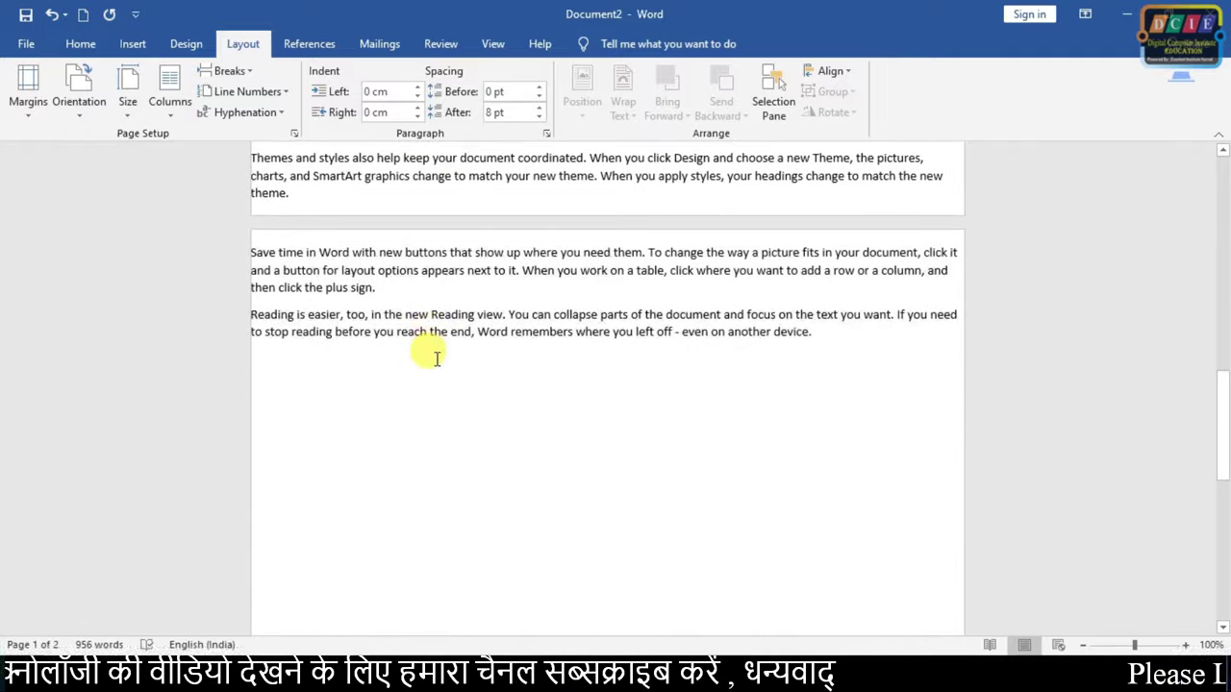
# Reopen Page Setup via Custom Margins, showing the 0.45 cm top and 0.1 cm right margins.
pyautogui.scroll(4, 436, 359)
pyautogui.scroll(3, 436, 358)
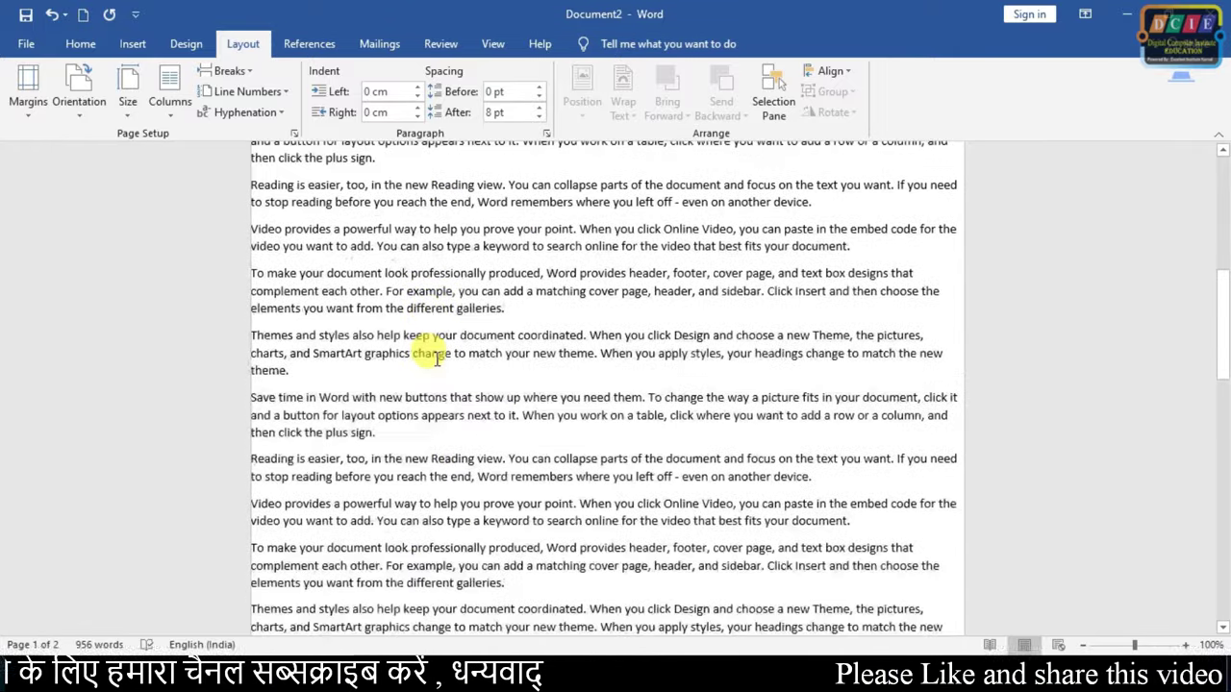
pyautogui.scroll(2, 435, 359)
pyautogui.scroll(2, 436, 359)
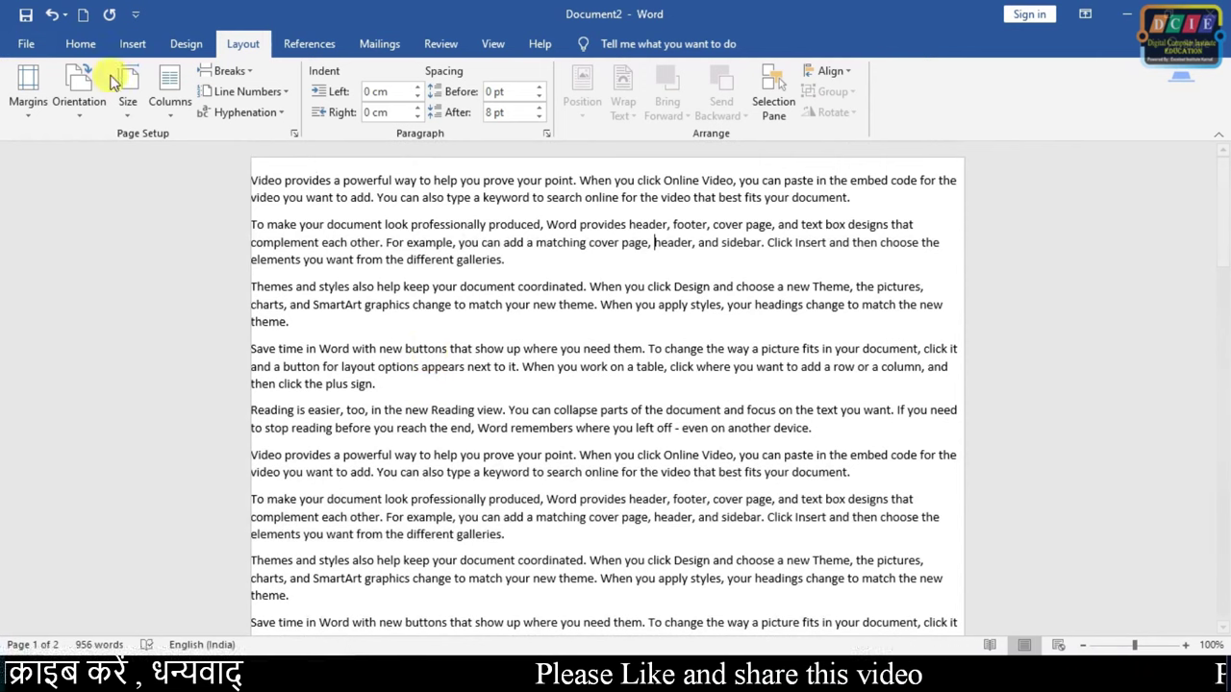
pyautogui.click(29, 106)
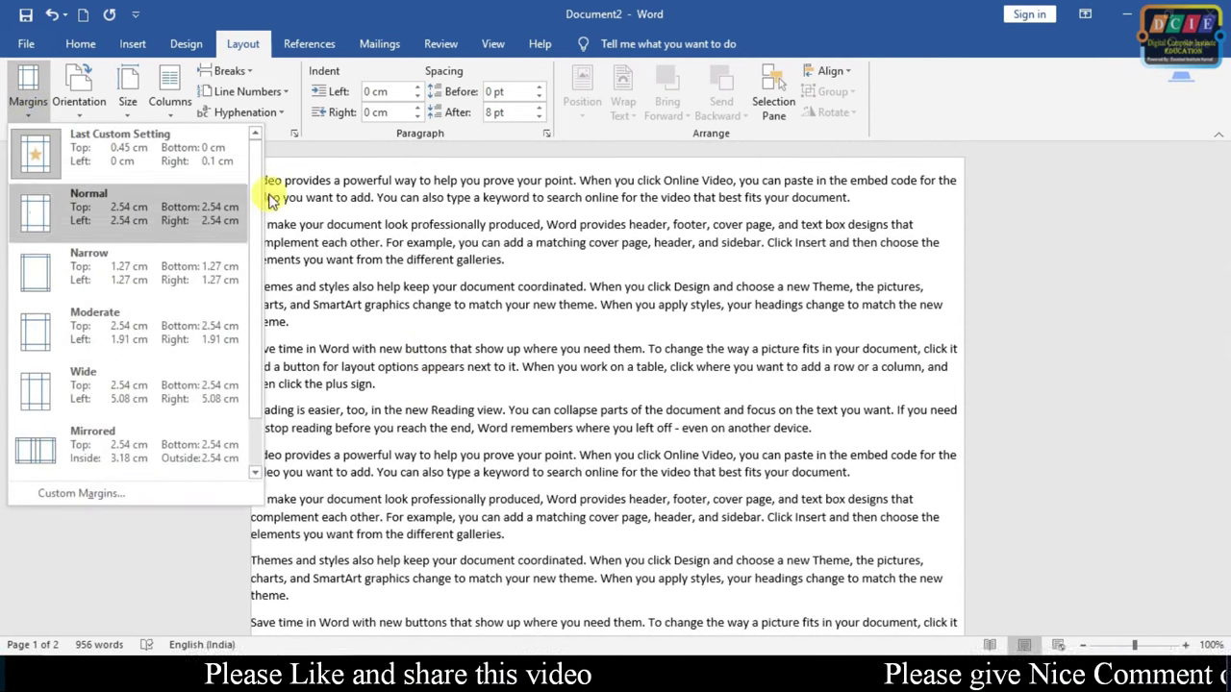
pyautogui.click(285, 166)
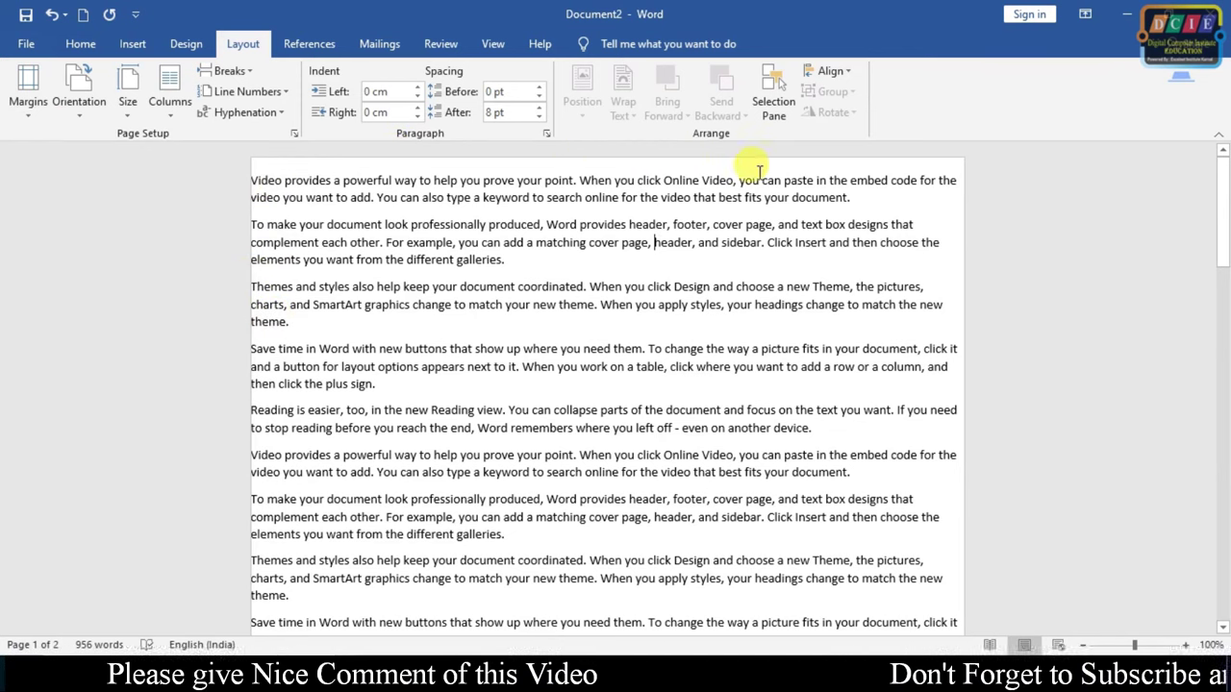
pyautogui.click(30, 116)
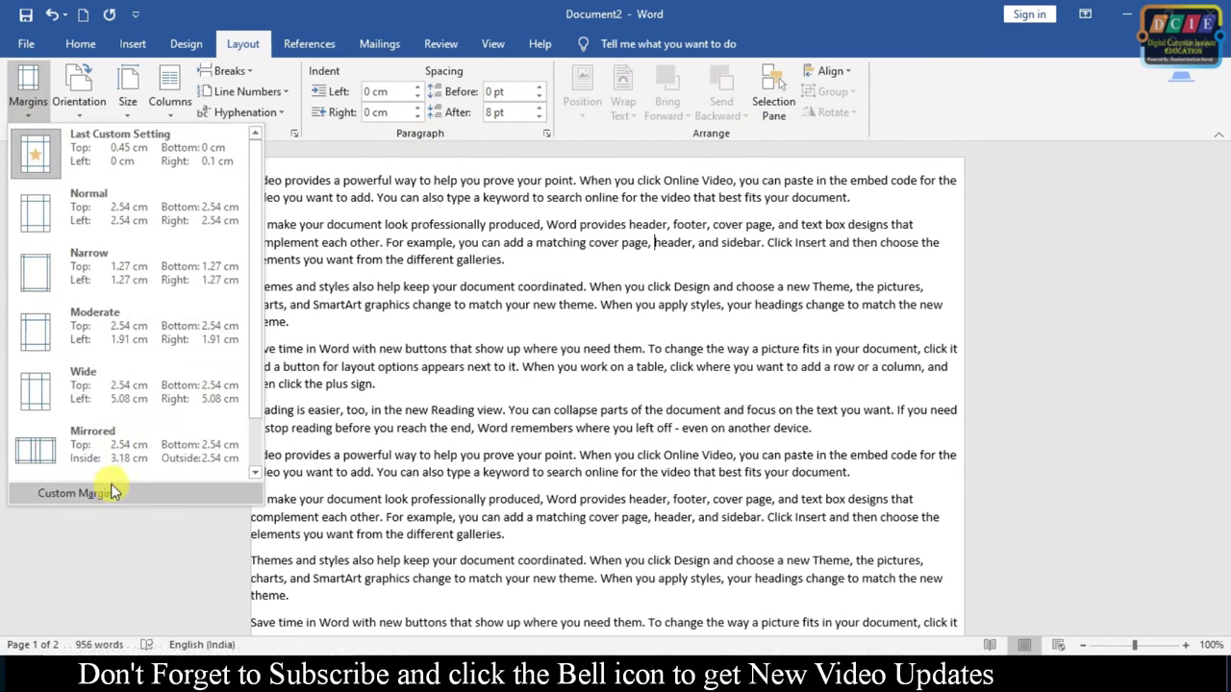
pyautogui.click(93, 565)
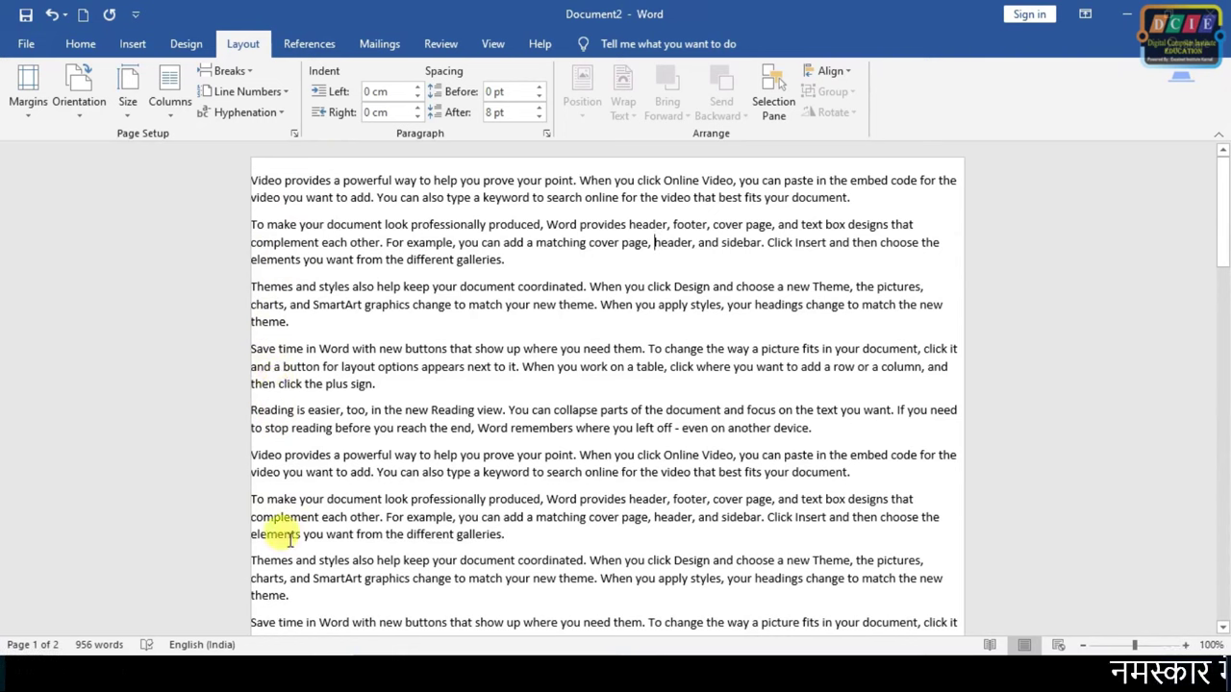
pyautogui.click(32, 107)
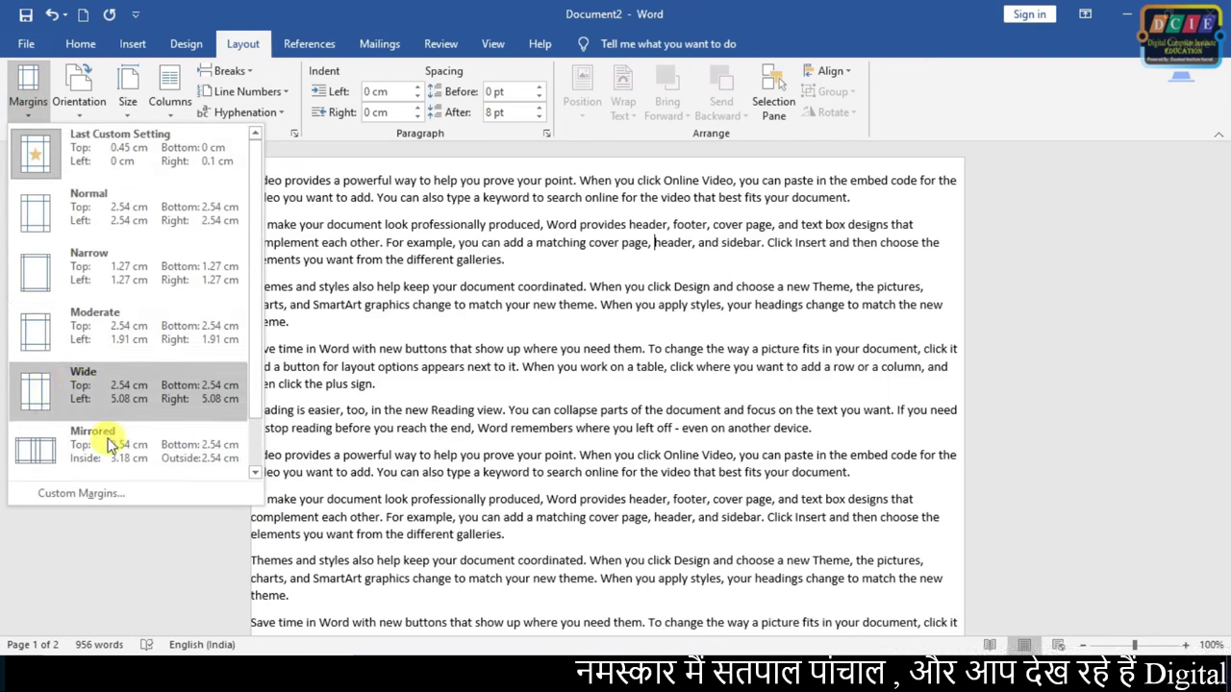
pyautogui.click(82, 494)
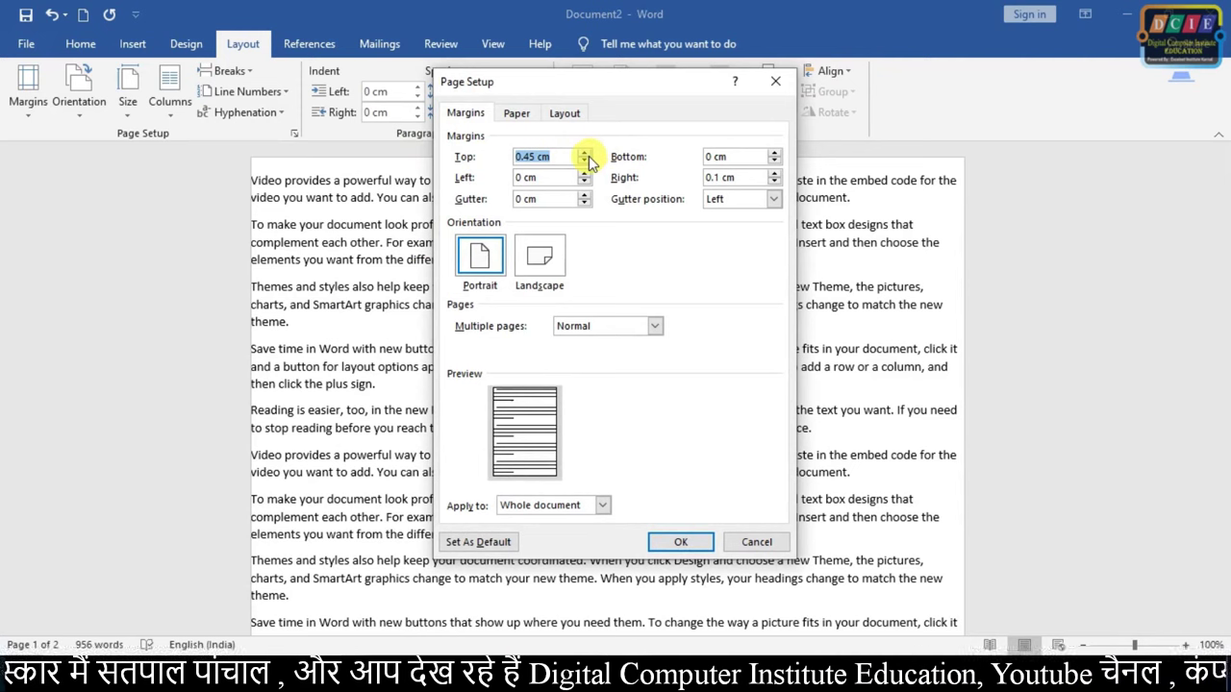
# Set margins to 1 cm top and bottom and 1.5 cm left and right.
pyautogui.write('1')
pyautogui.doubleClick(525, 177)
pyautogui.write('1')
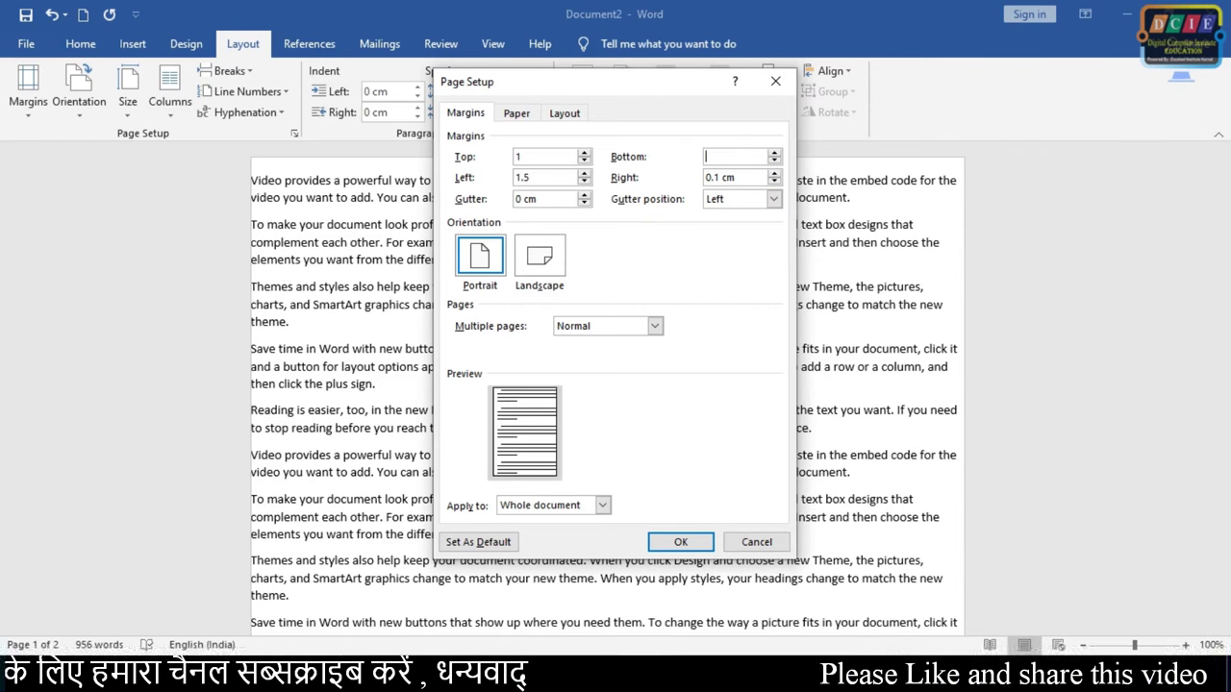
pyautogui.moveTo(742, 177); pyautogui.dragTo(623, 181)
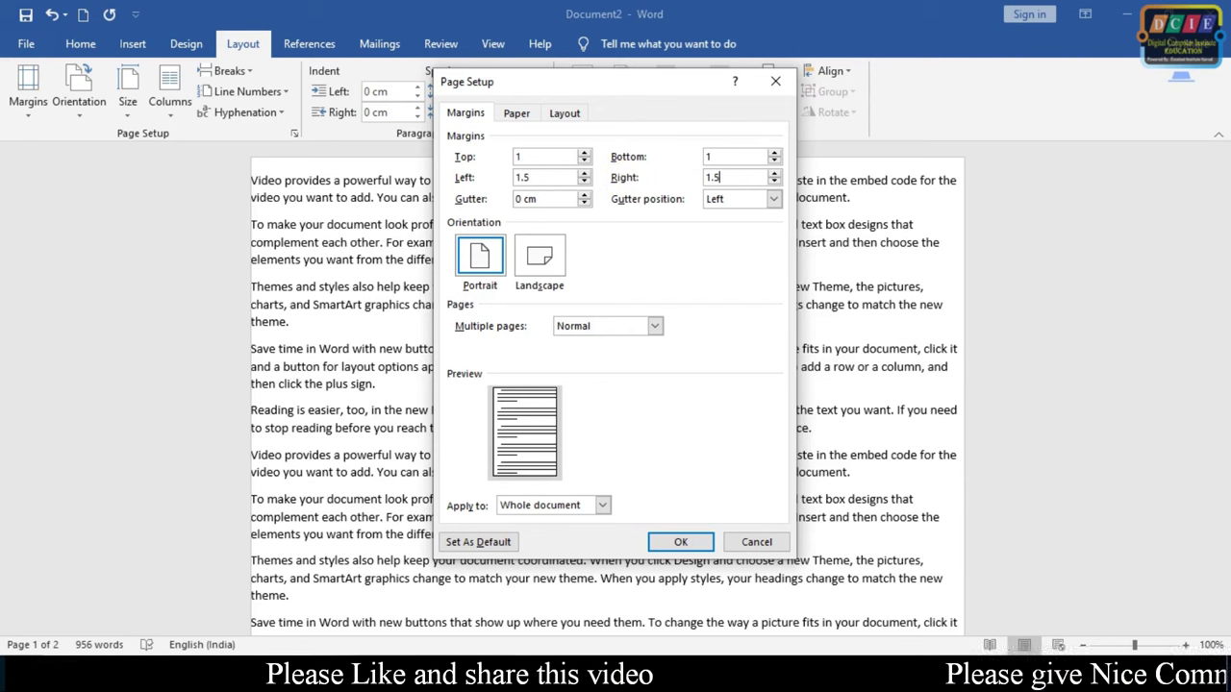
pyautogui.click(681, 541)
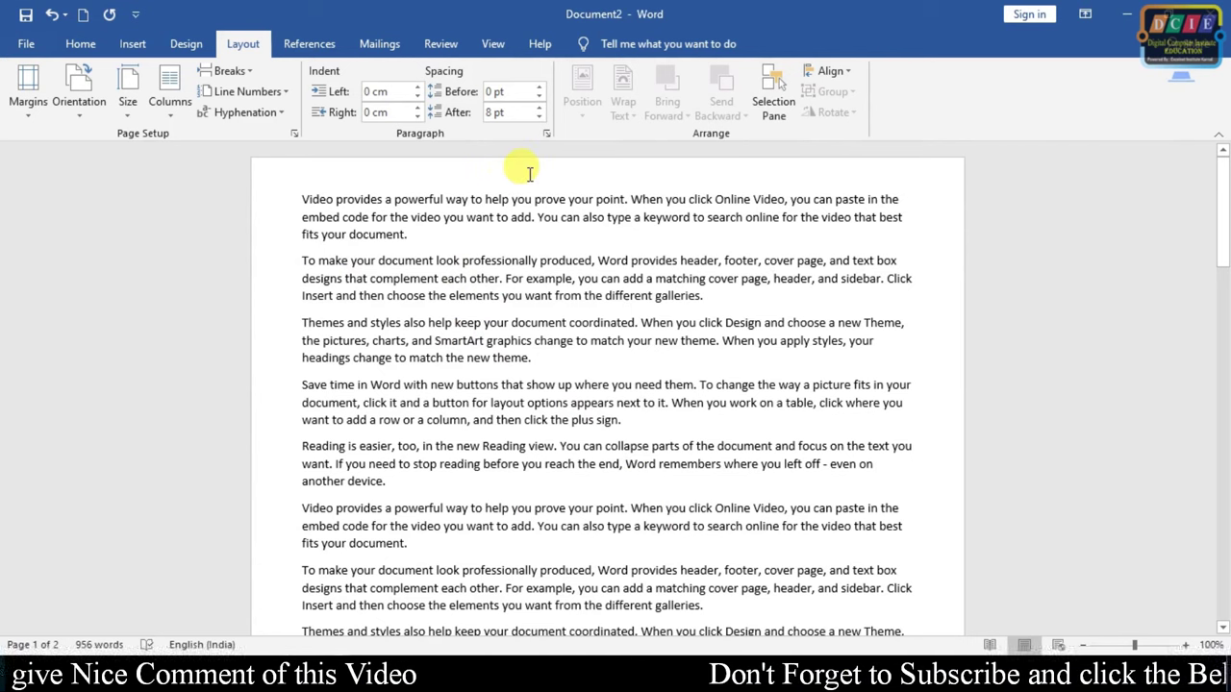
pyautogui.scroll(-4, 519, 174)
pyautogui.scroll(-4, 515, 177)
pyautogui.scroll(-1, 514, 183)
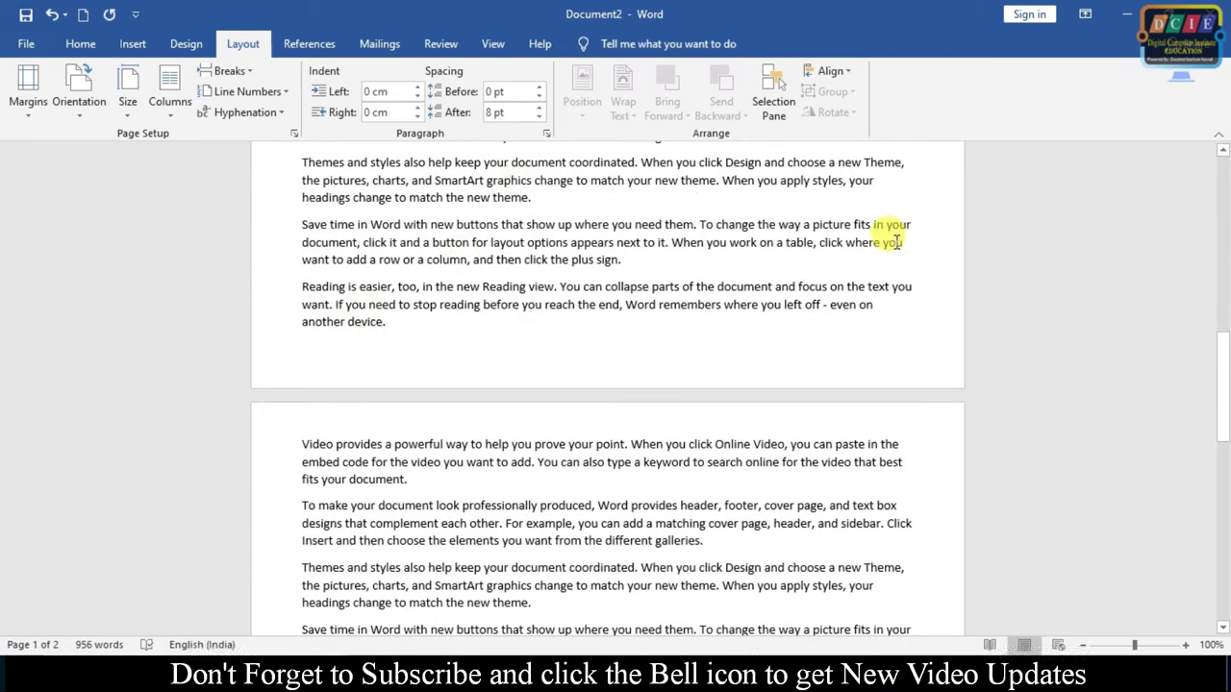
pyautogui.scroll(-4, 553, 469)
pyautogui.scroll(-4, 596, 398)
pyautogui.scroll(8, 609, 404)
pyautogui.scroll(11, 608, 404)
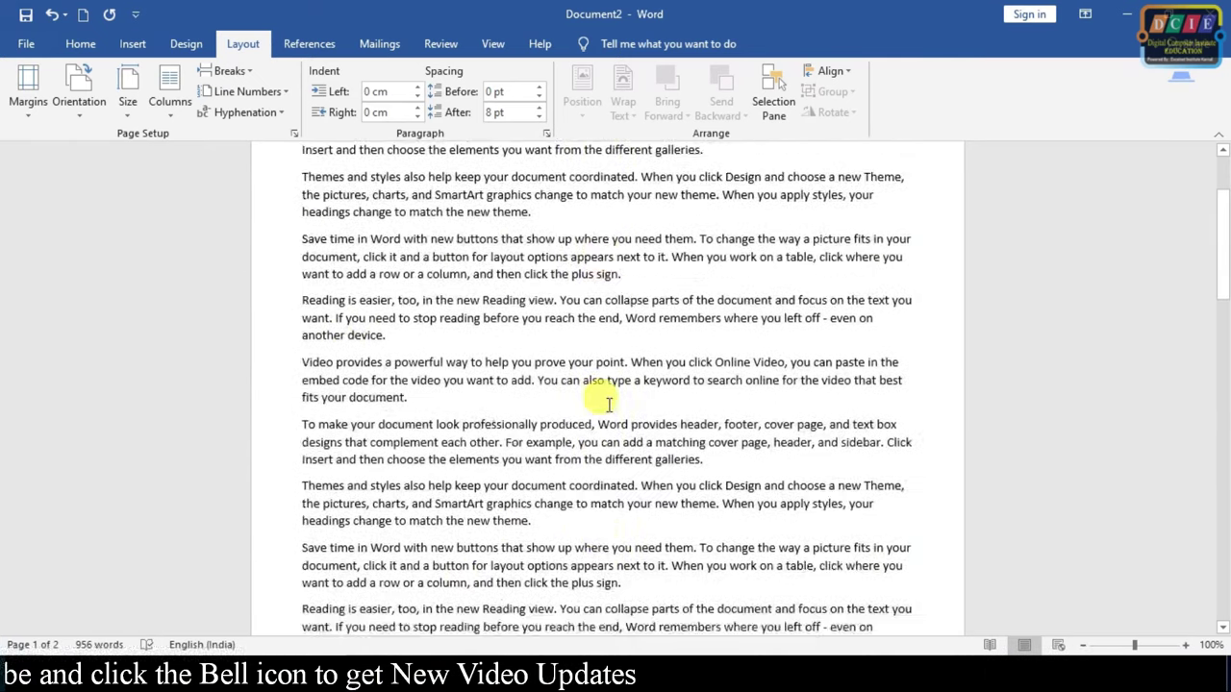
pyautogui.scroll(3, 609, 404)
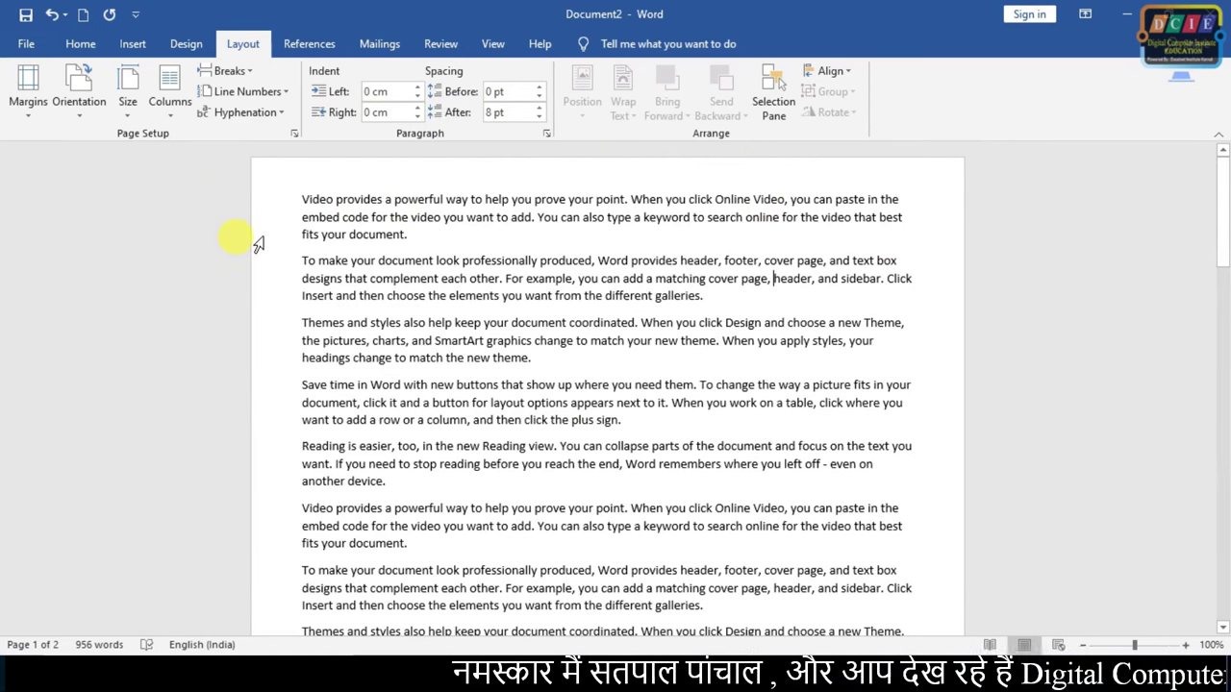
pyautogui.click(25, 106)
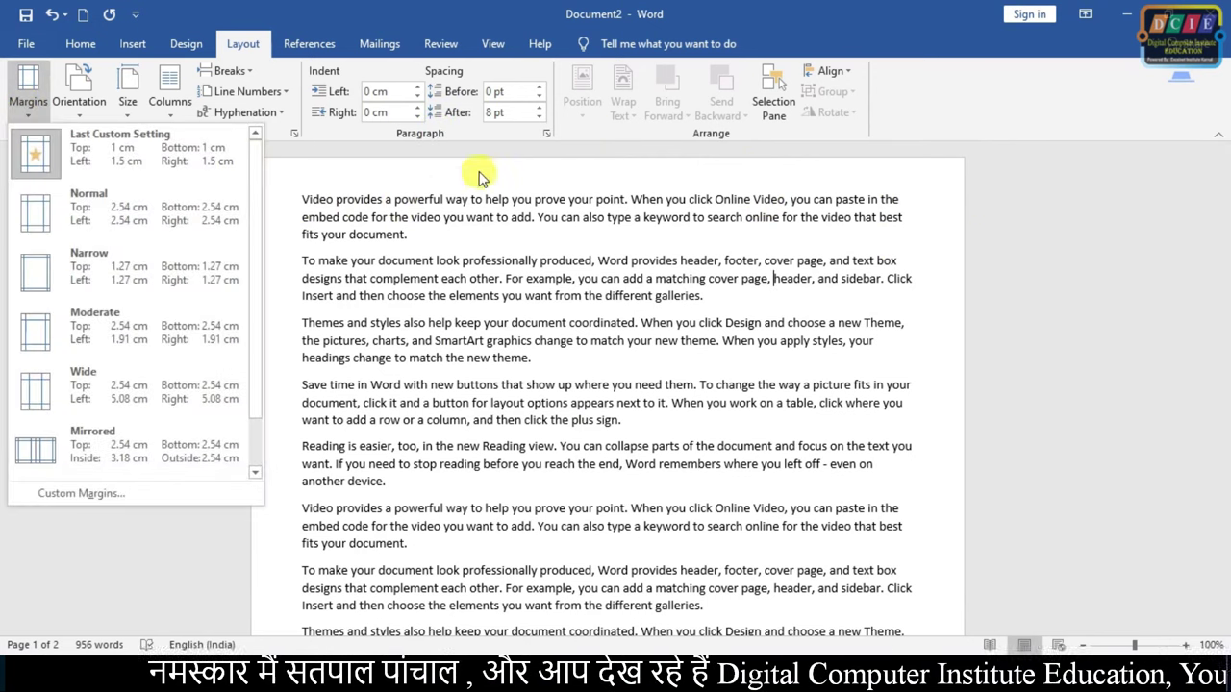
pyautogui.click(371, 169)
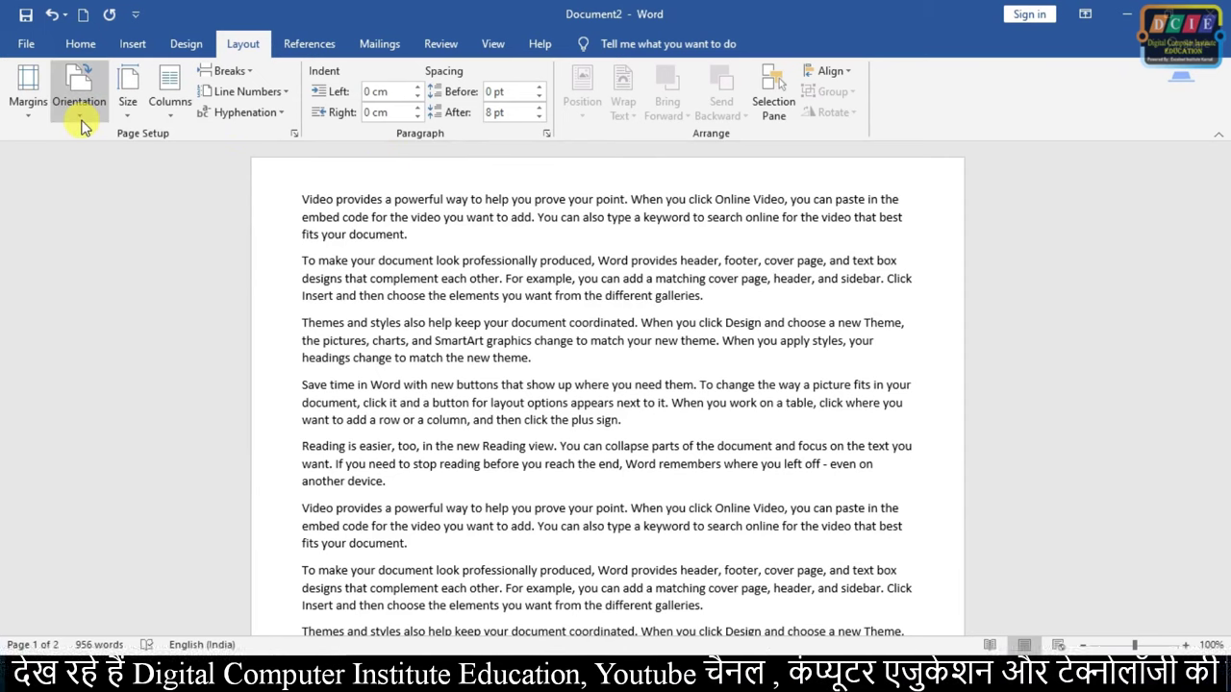
# Switch the document's pages to Landscape orientation.
pyautogui.click(82, 126)
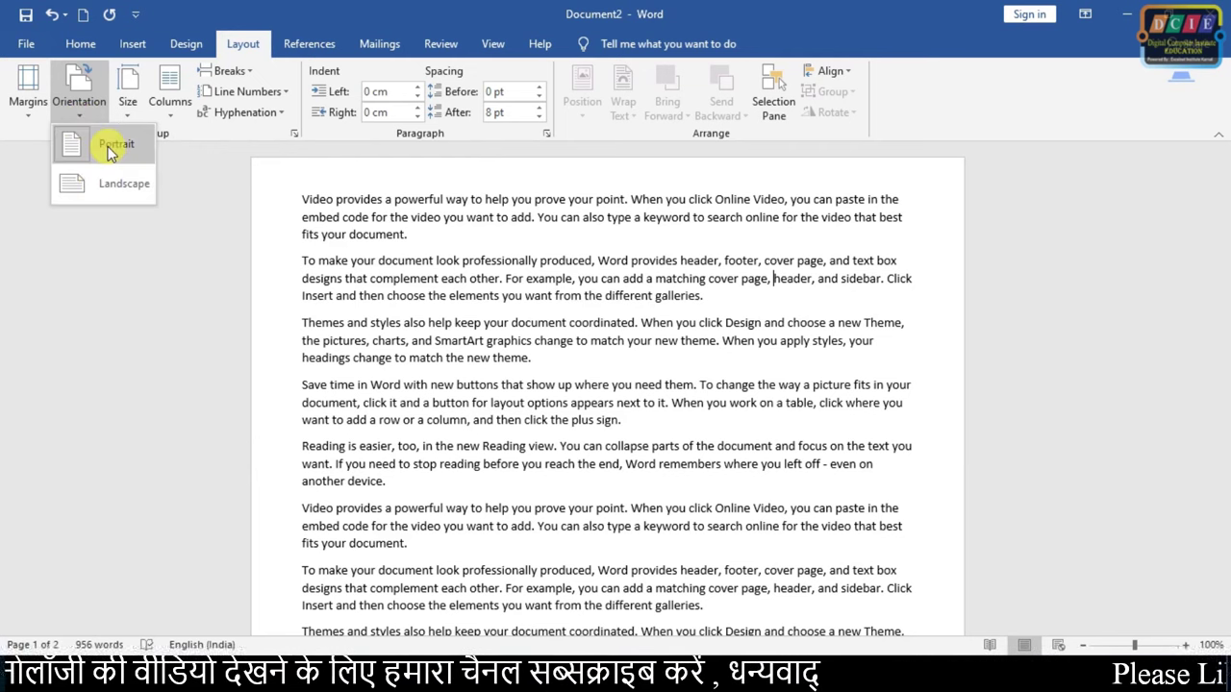
pyautogui.scroll(-2, 962, 289)
pyautogui.scroll(-3, 948, 287)
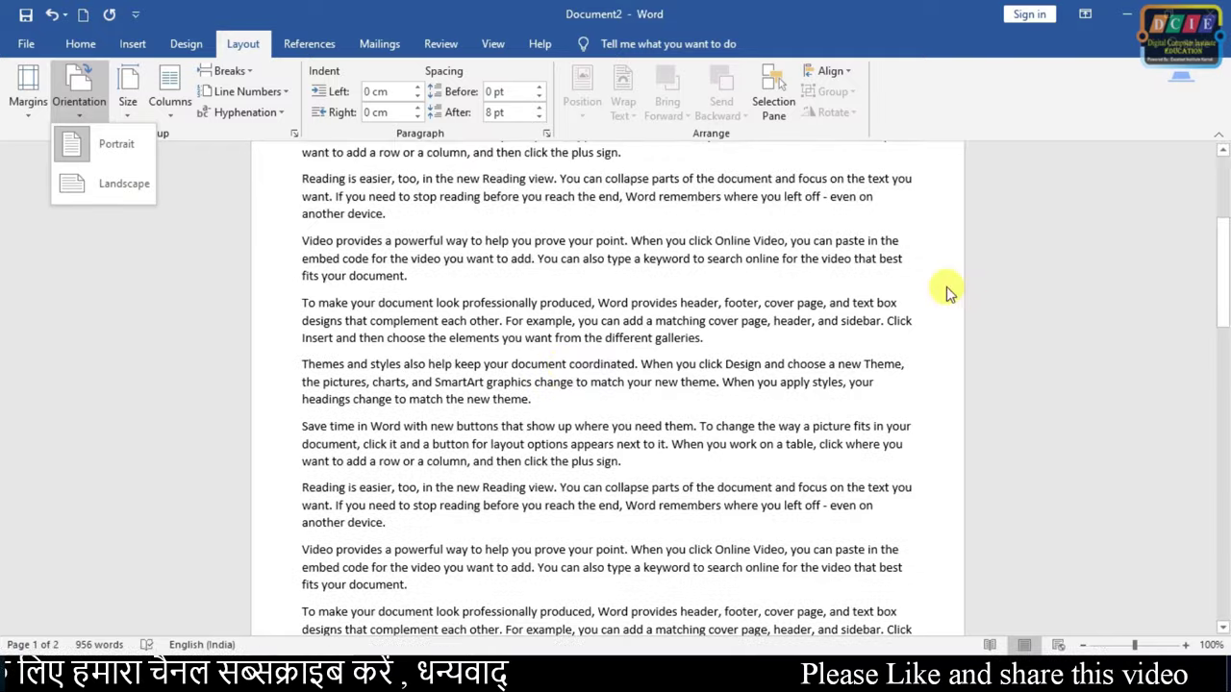
pyautogui.scroll(-4, 942, 284)
pyautogui.scroll(-4, 941, 284)
pyautogui.scroll(3, 941, 293)
pyautogui.scroll(2, 932, 284)
pyautogui.scroll(5, 933, 283)
pyautogui.scroll(2, 934, 283)
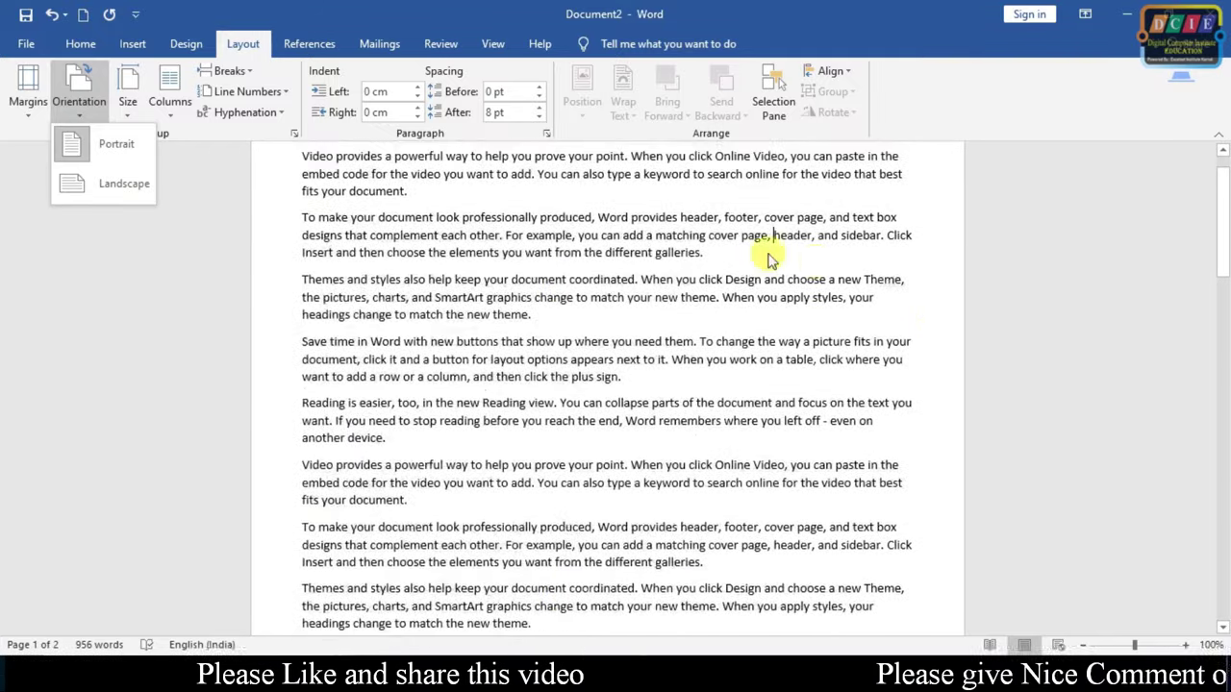
pyautogui.scroll(-5, 847, 253)
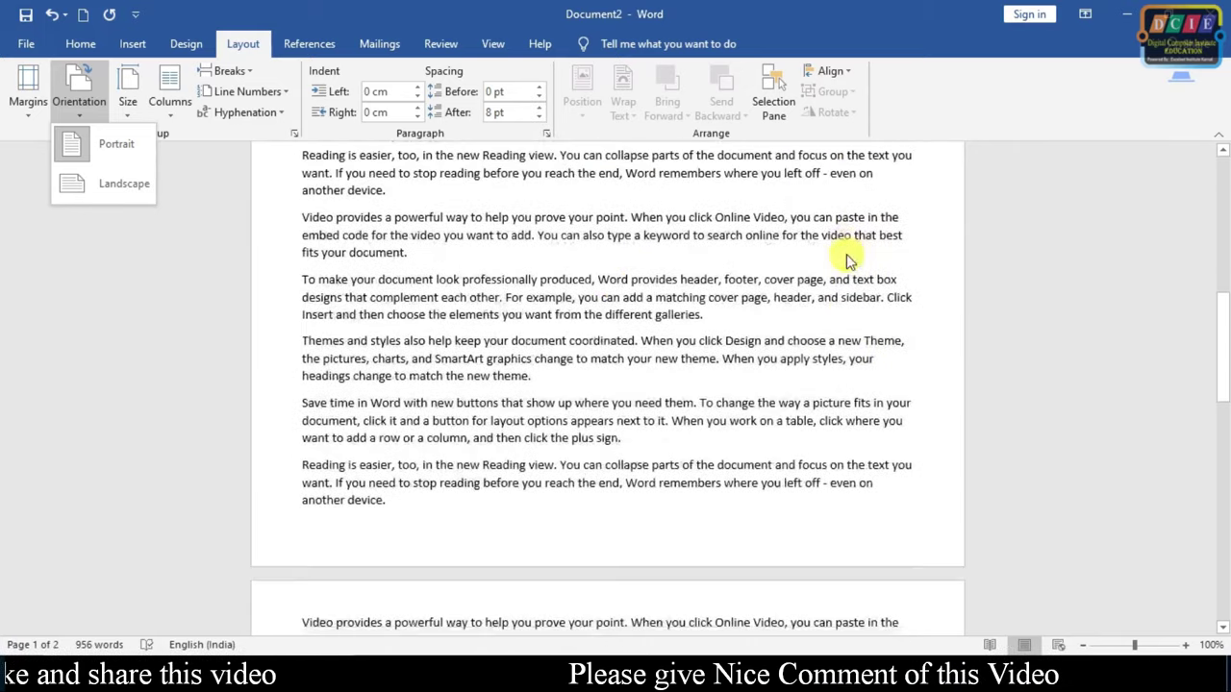
pyautogui.scroll(-5, 846, 252)
pyautogui.scroll(-3, 846, 252)
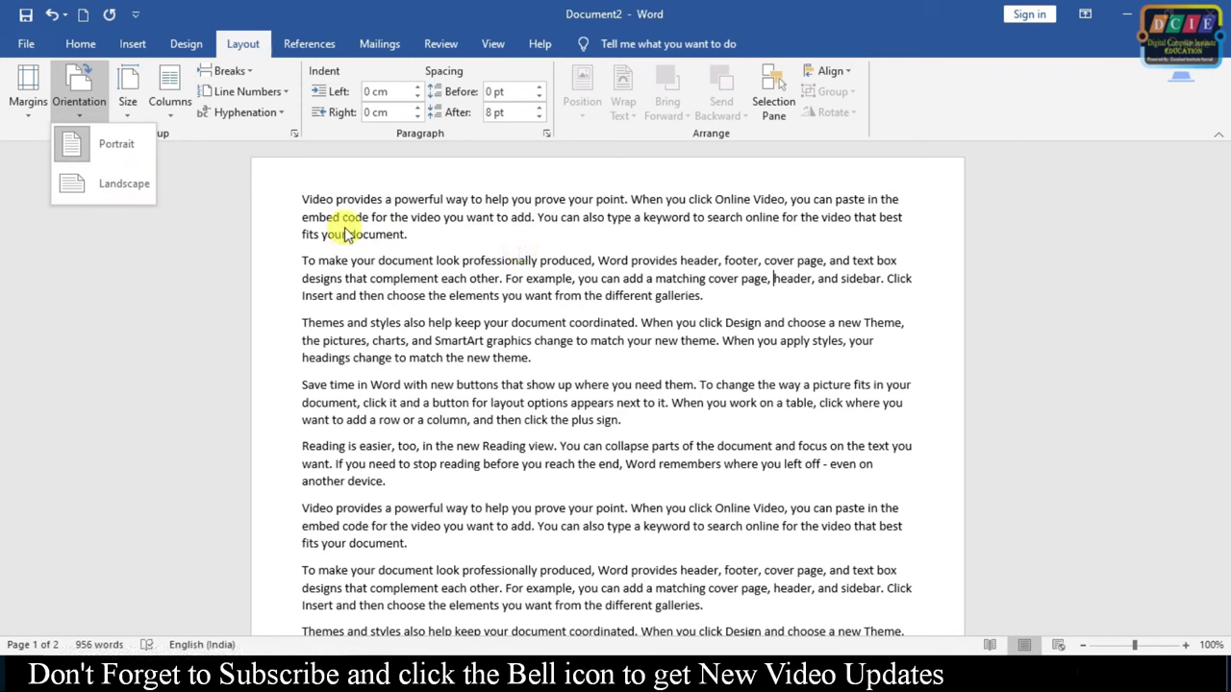
pyautogui.click(96, 184)
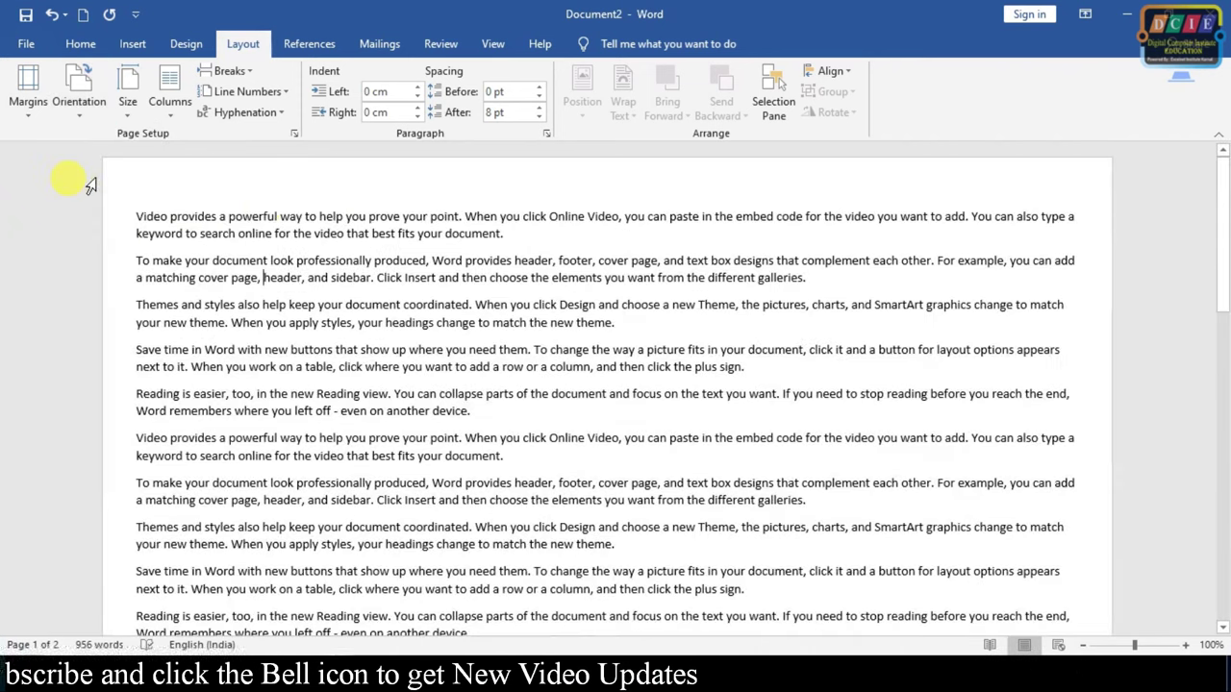
pyautogui.scroll(-3, 608, 253)
pyautogui.scroll(-3, 610, 253)
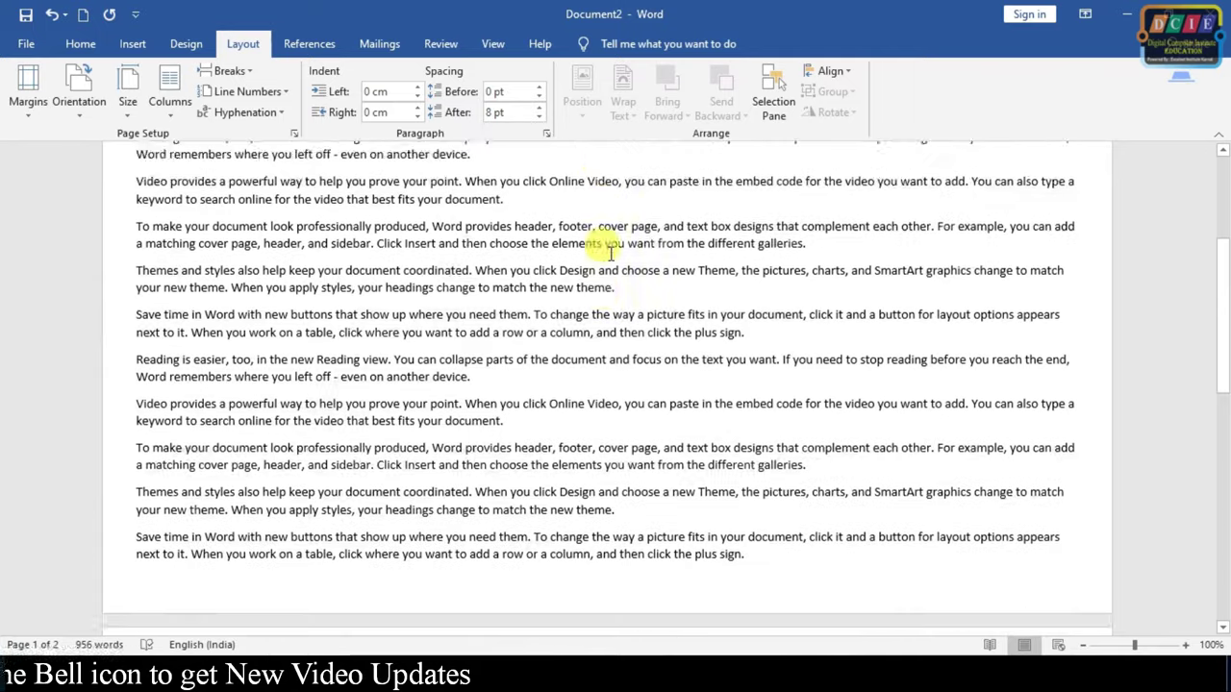
pyautogui.scroll(3, 613, 253)
pyautogui.scroll(3, 612, 252)
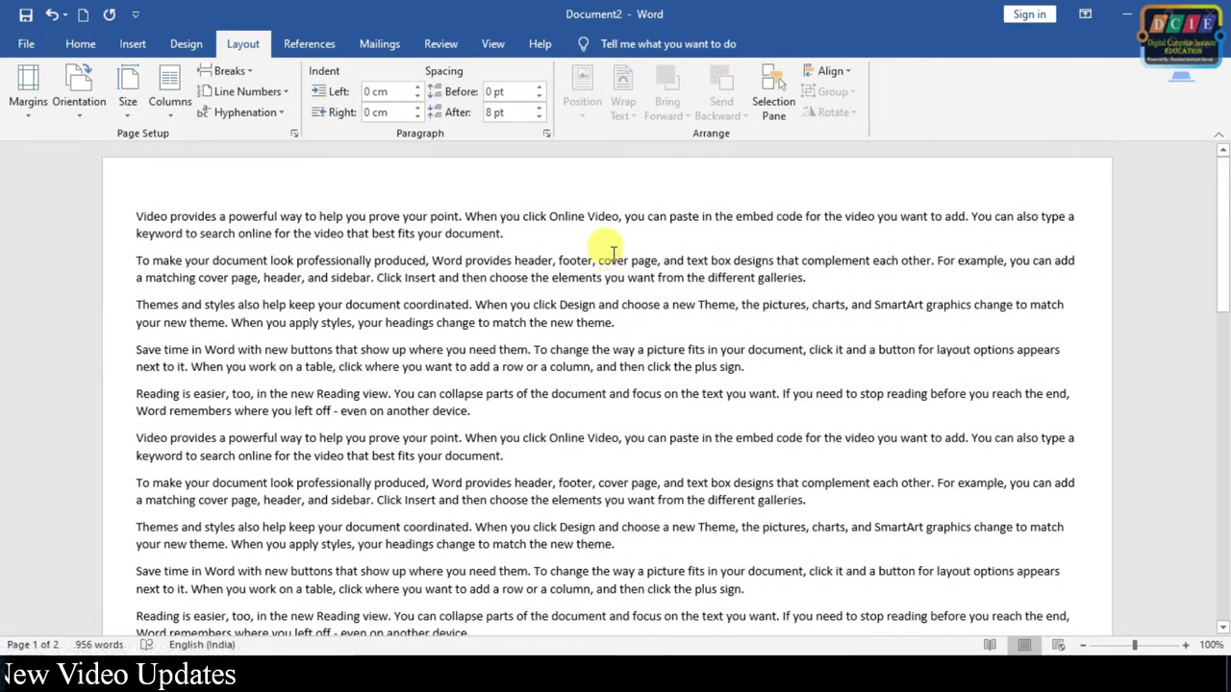
pyautogui.click(80, 91)
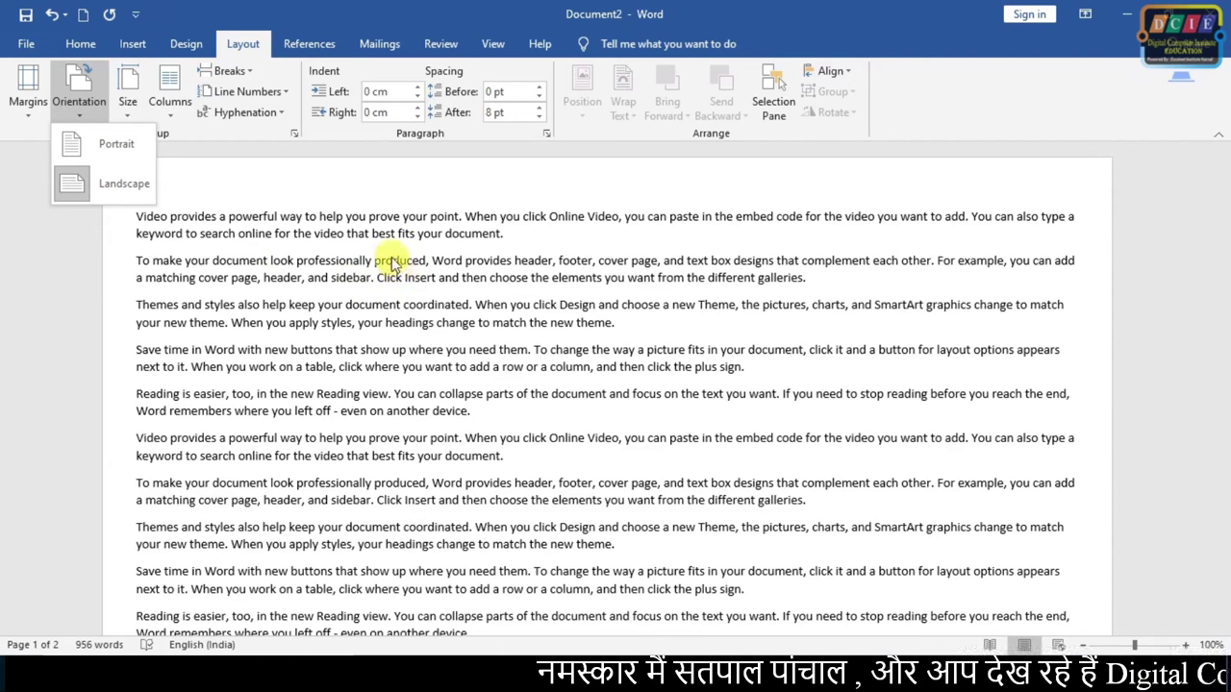
pyautogui.click(108, 189)
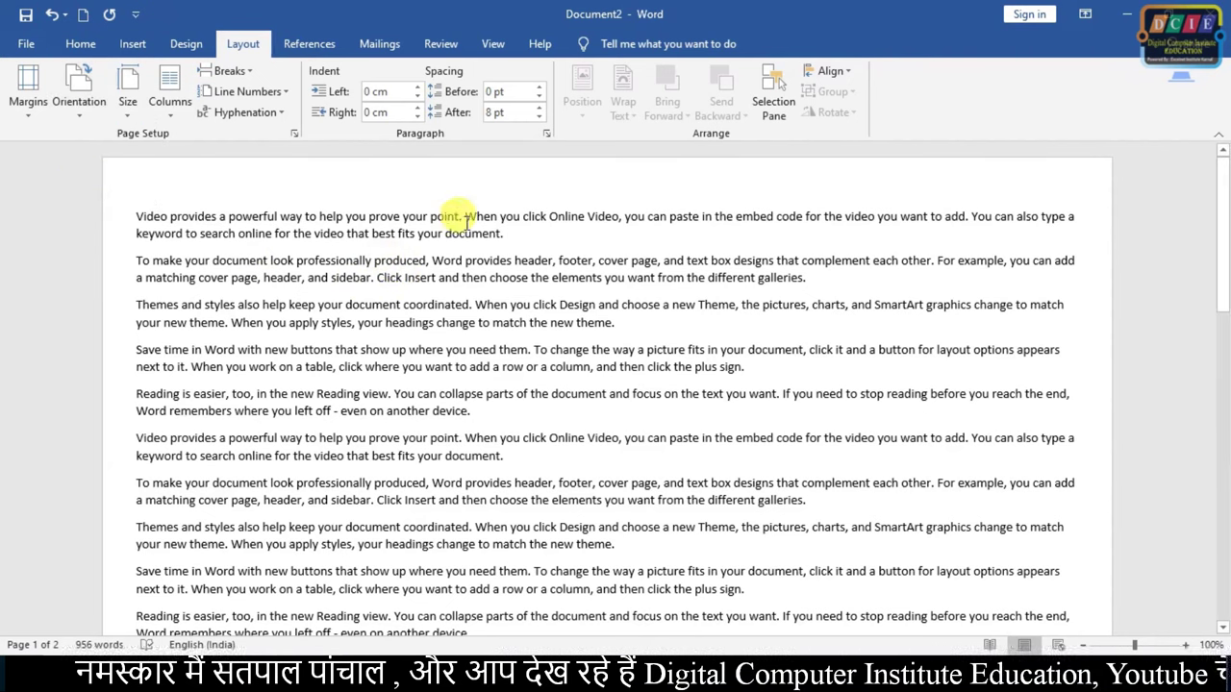
pyautogui.scroll(-1, 563, 234)
pyautogui.scroll(-1, 421, 321)
pyautogui.scroll(-1, 411, 311)
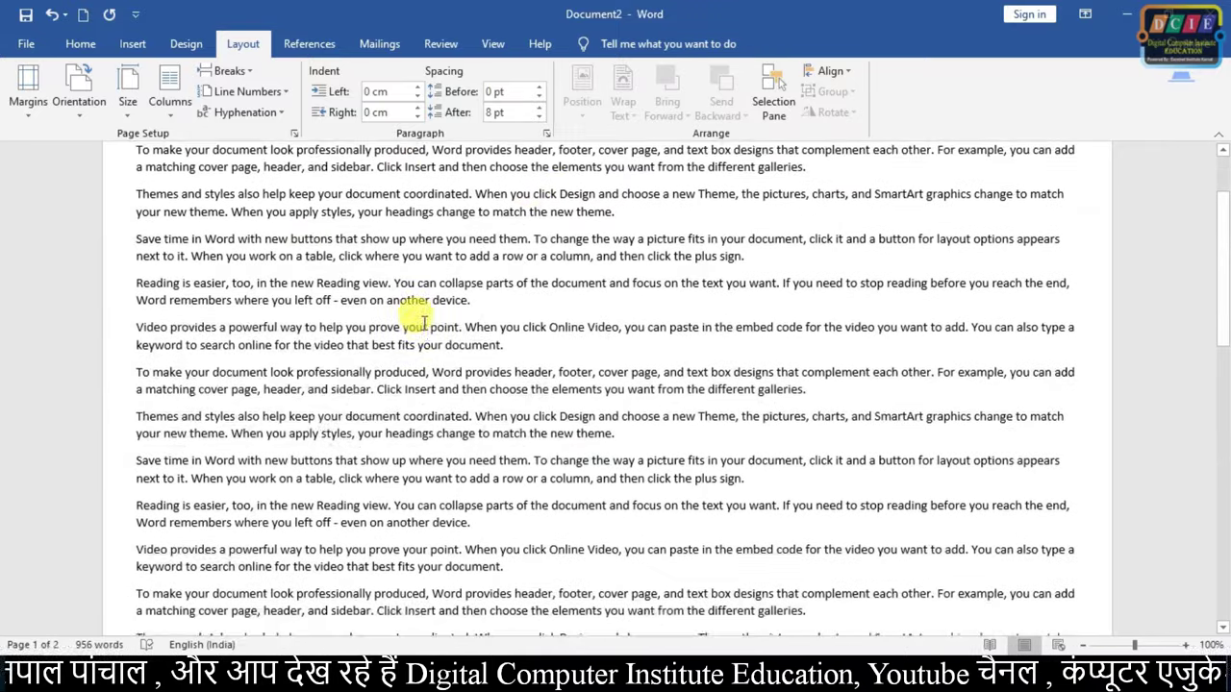
pyautogui.scroll(-2, 428, 327)
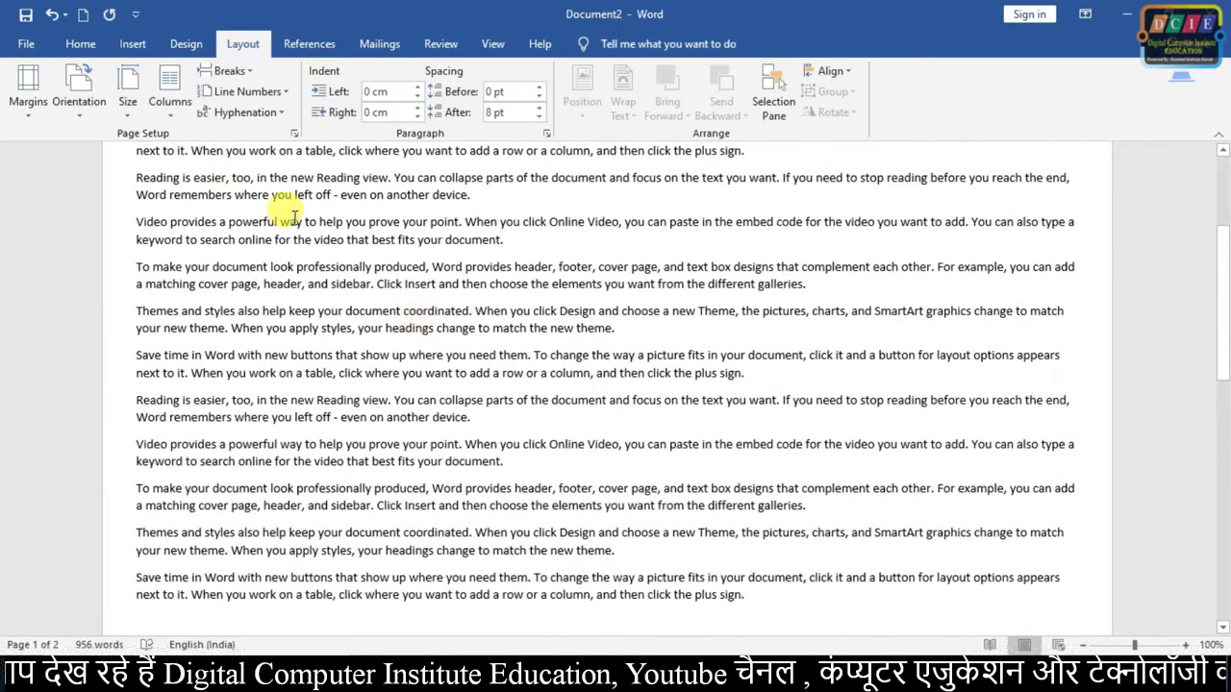
pyautogui.scroll(5, 240, 206)
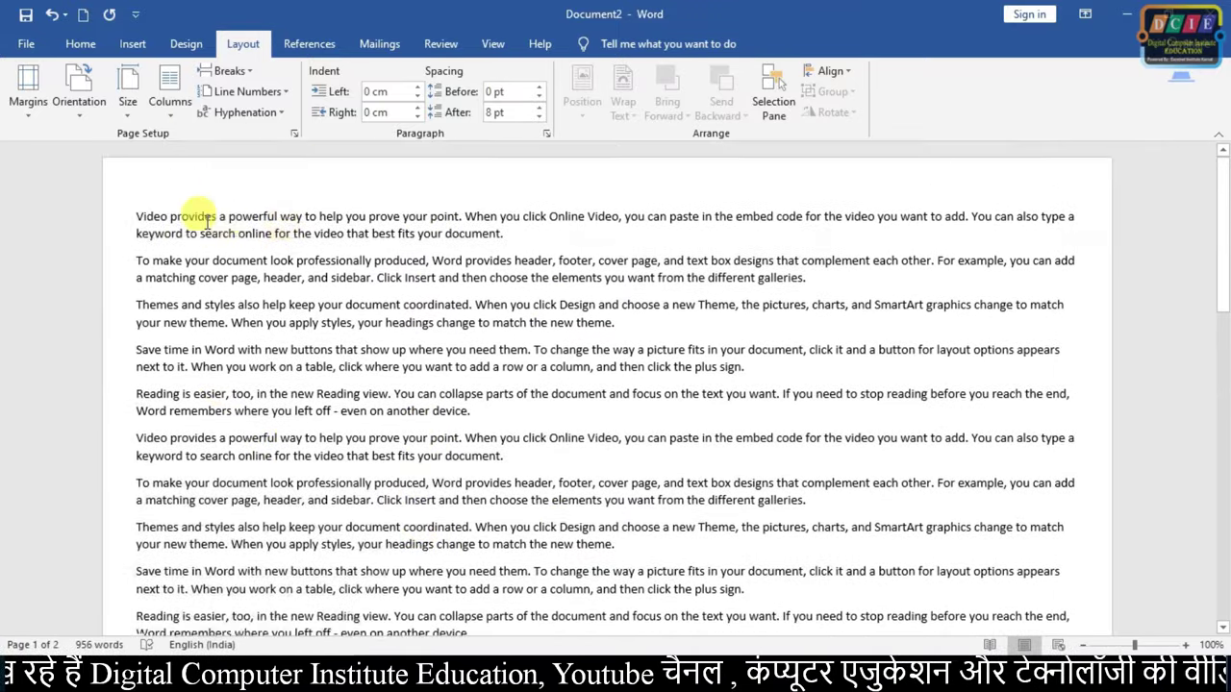
pyautogui.click(77, 108)
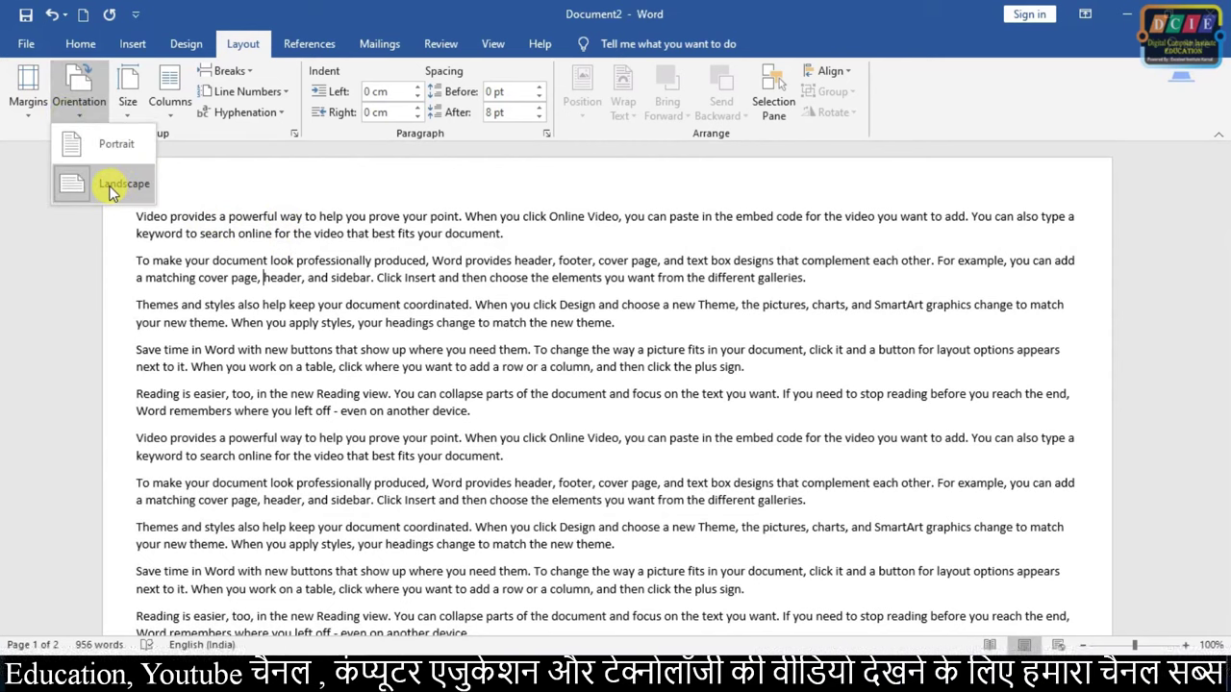
pyautogui.click(122, 144)
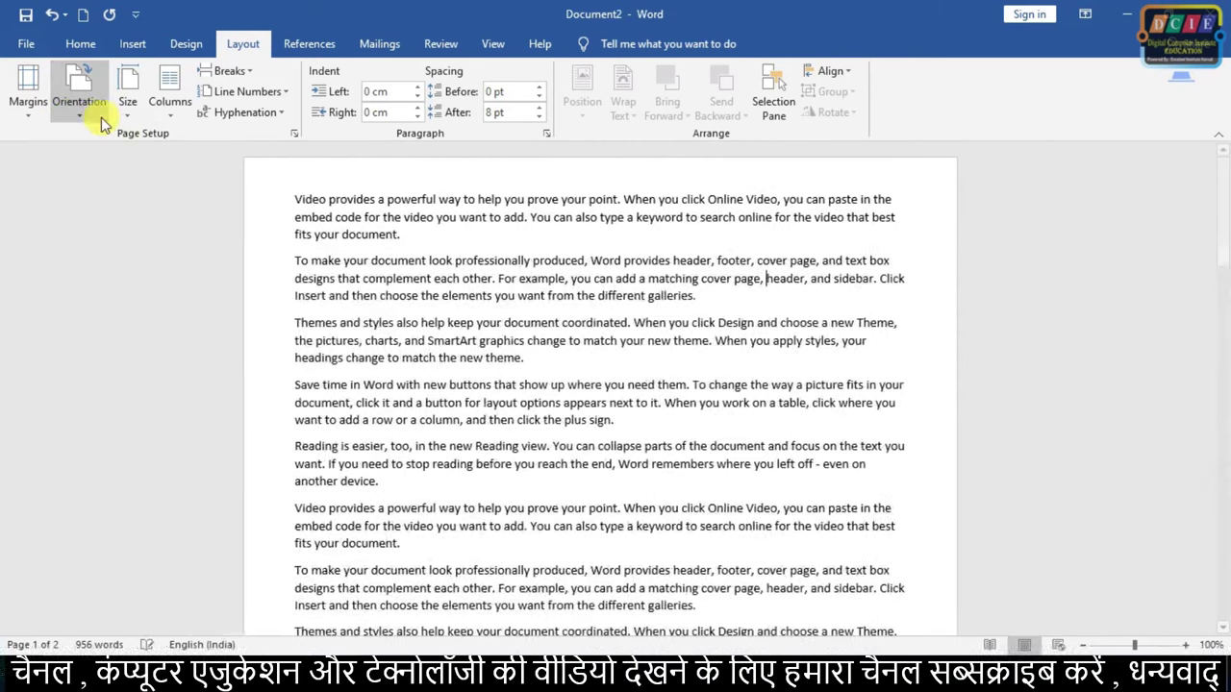
pyautogui.click(121, 177)
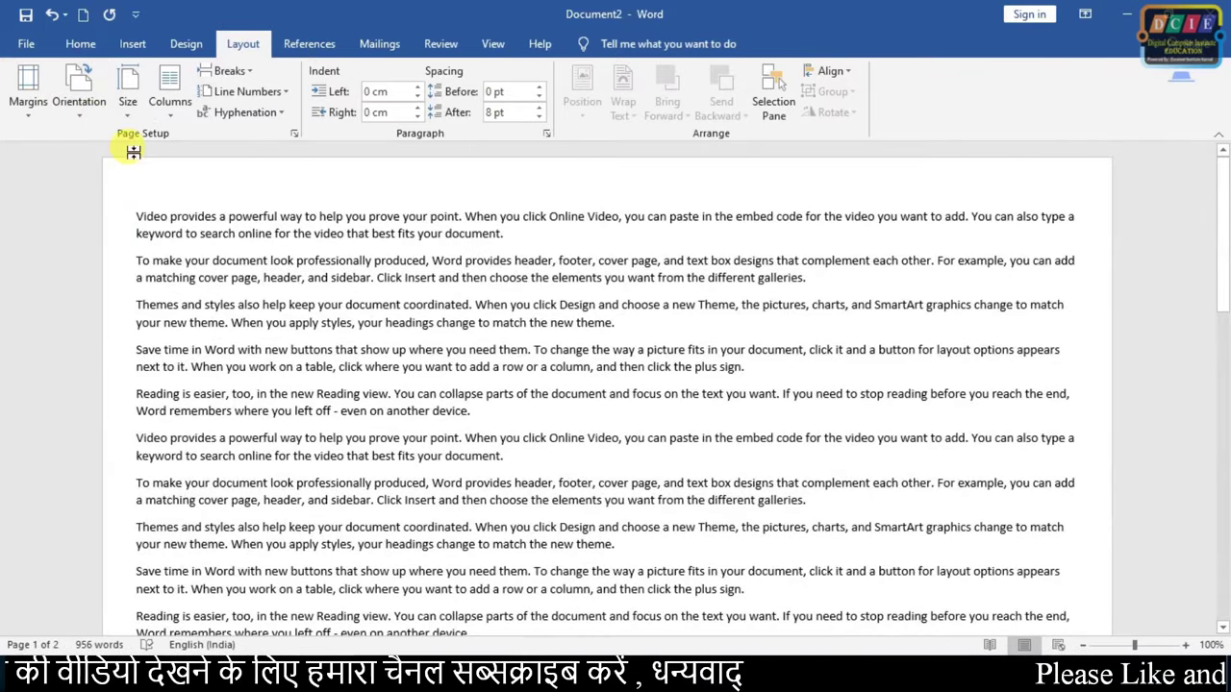
# Browse the paper size list and keep the A4 paper size.
pyautogui.click(130, 112)
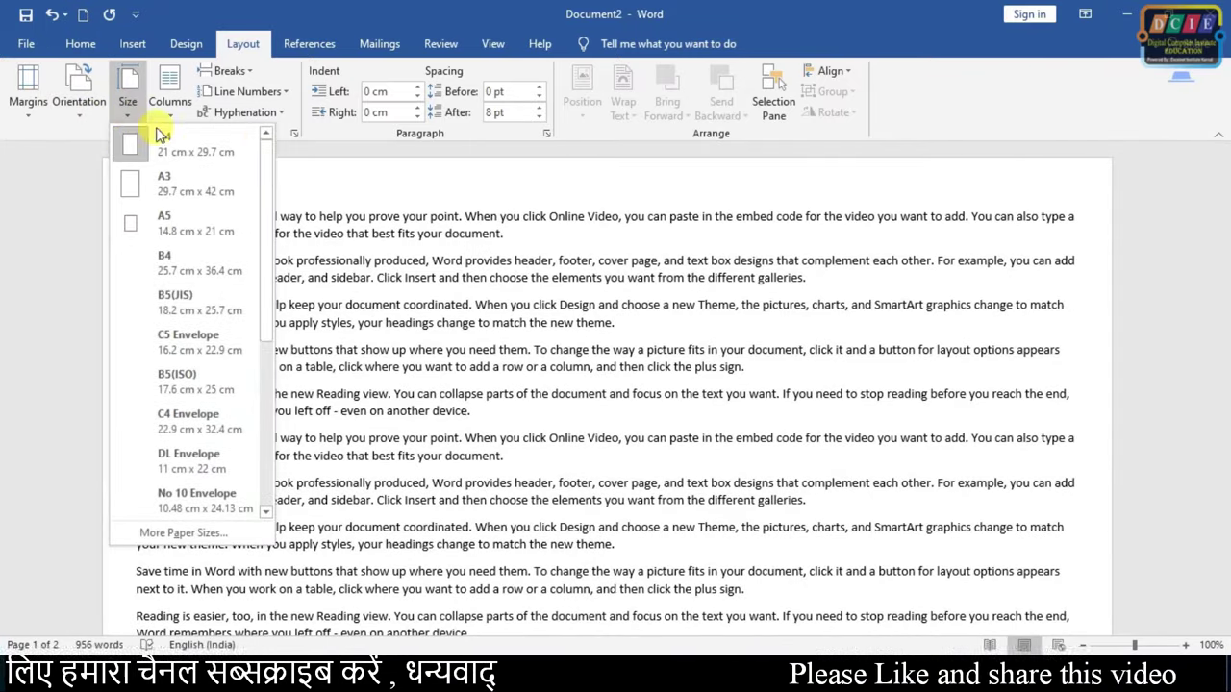
pyautogui.moveTo(269, 151); pyautogui.dragTo(251, 161)
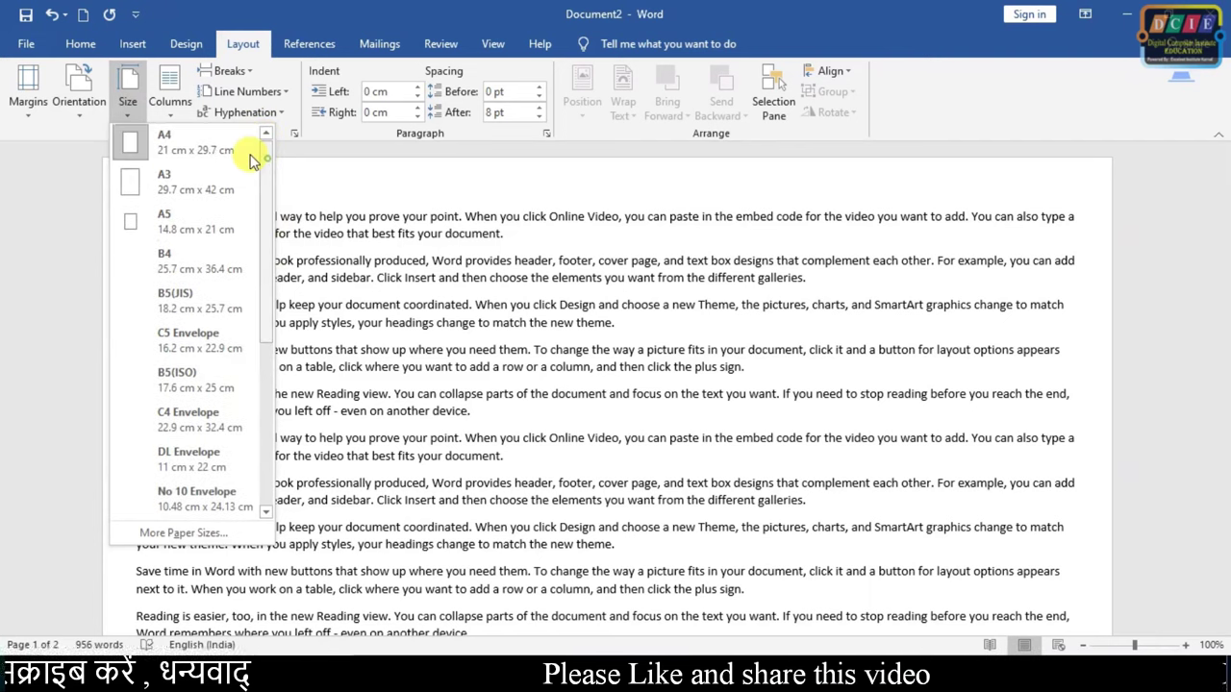
pyautogui.click(171, 144)
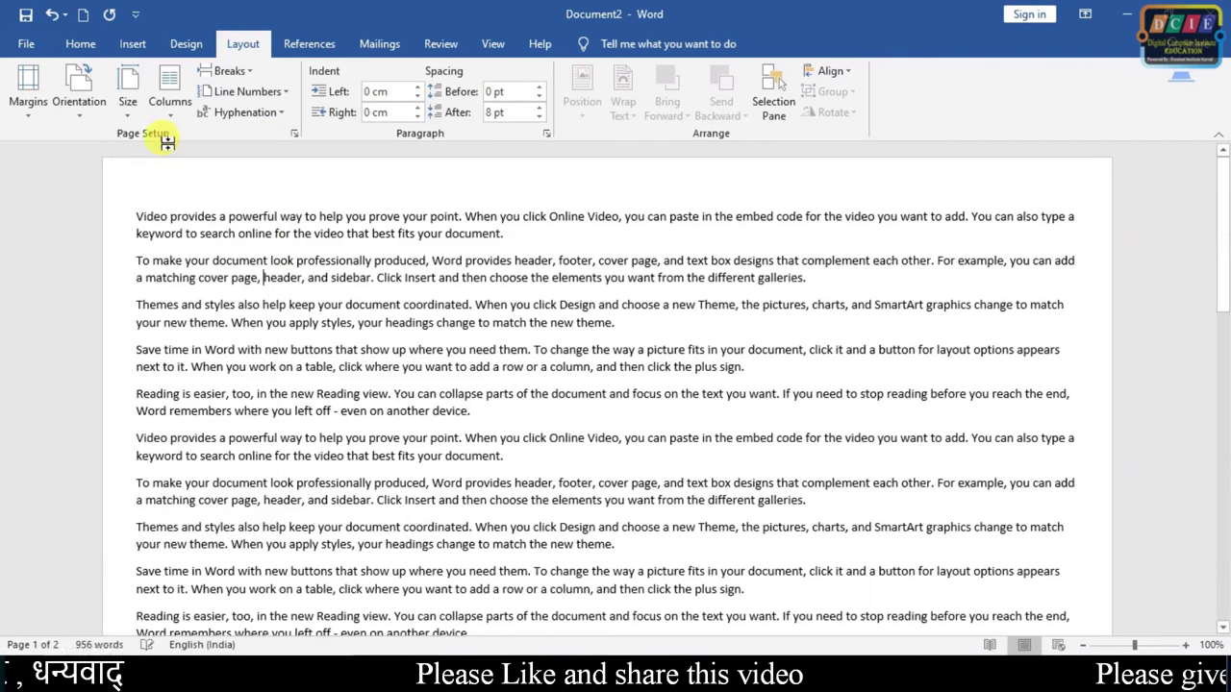
pyautogui.click(128, 104)
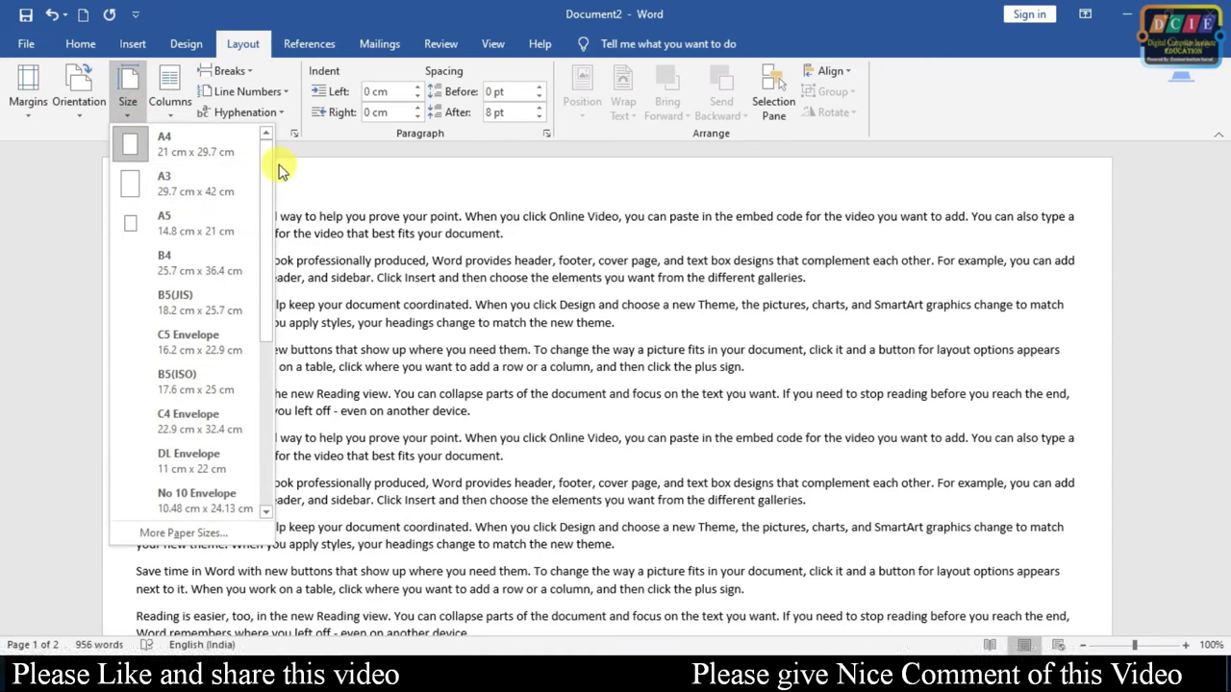
pyautogui.moveTo(266, 165)
pyautogui.mouseDown()
pyautogui.moveTo(264, 411)
pyautogui.moveTo(267, 174)
pyautogui.mouseUp()
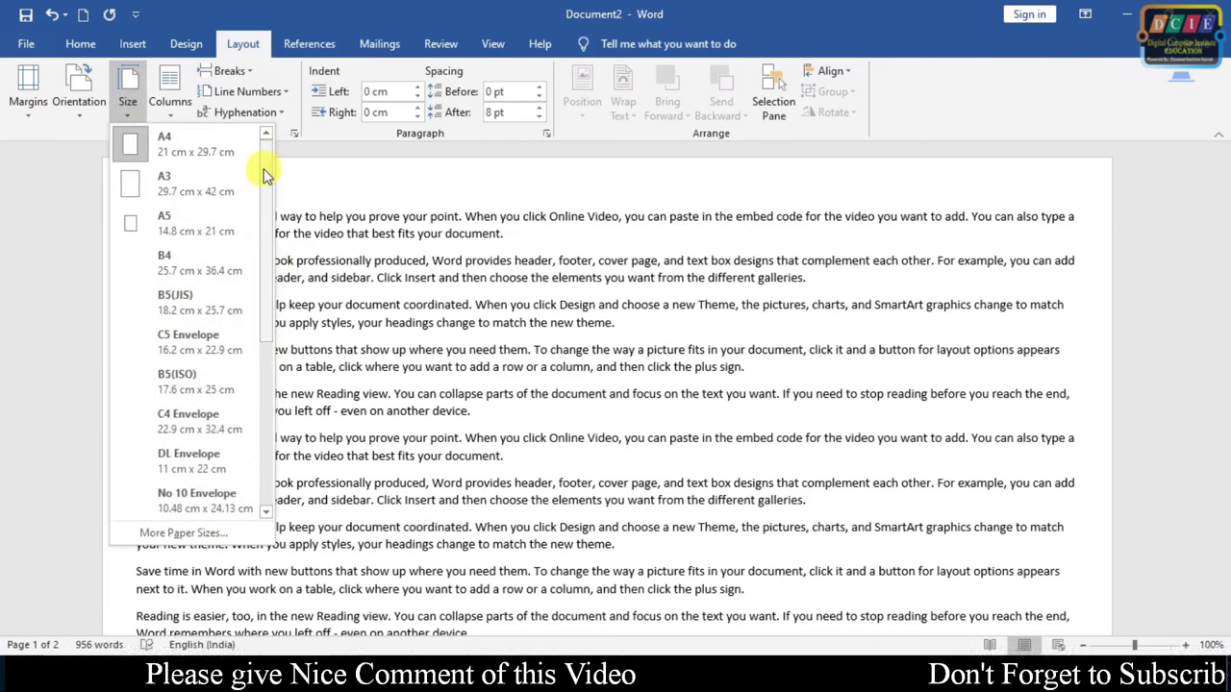
pyautogui.moveTo(268, 238); pyautogui.dragTo(280, 408)
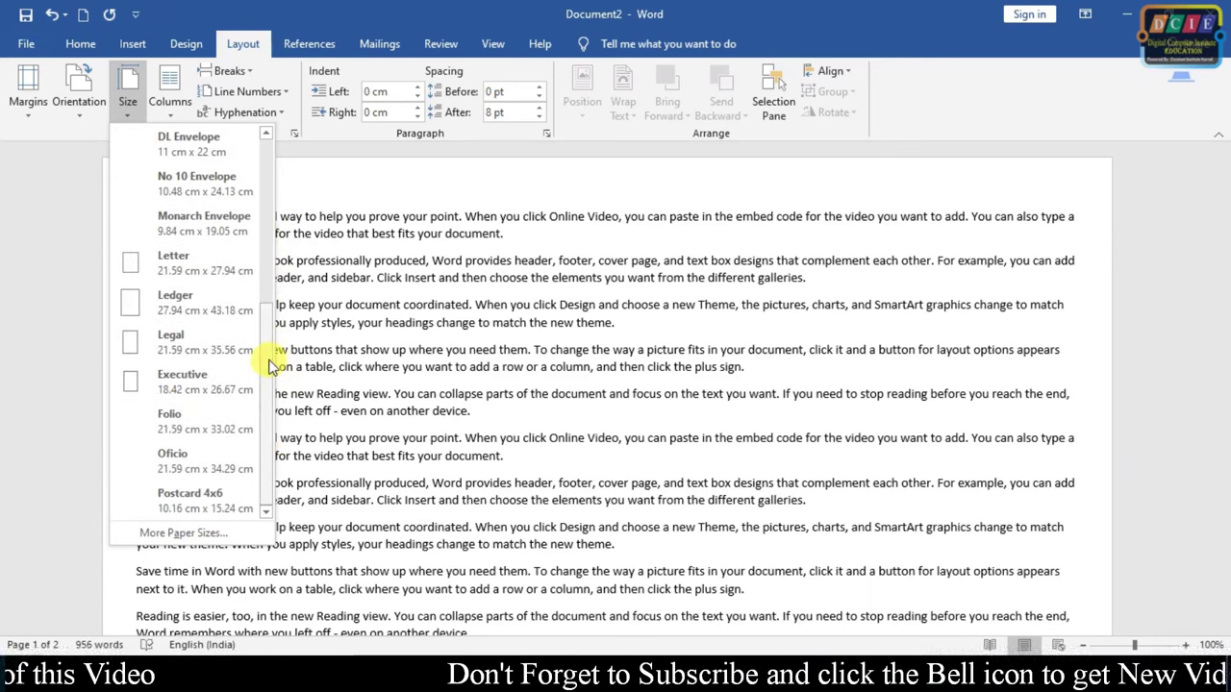
pyautogui.moveTo(267, 357); pyautogui.dragTo(295, 204)
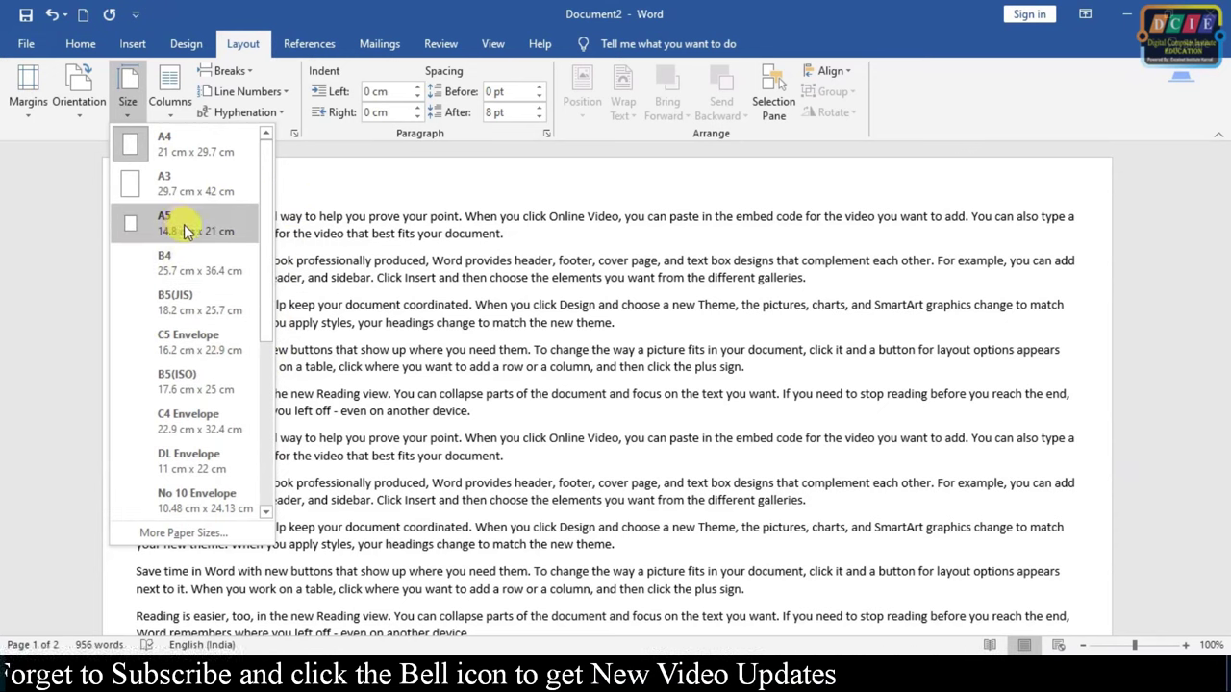
pyautogui.scroll(-3, 184, 226)
pyautogui.scroll(3, 173, 261)
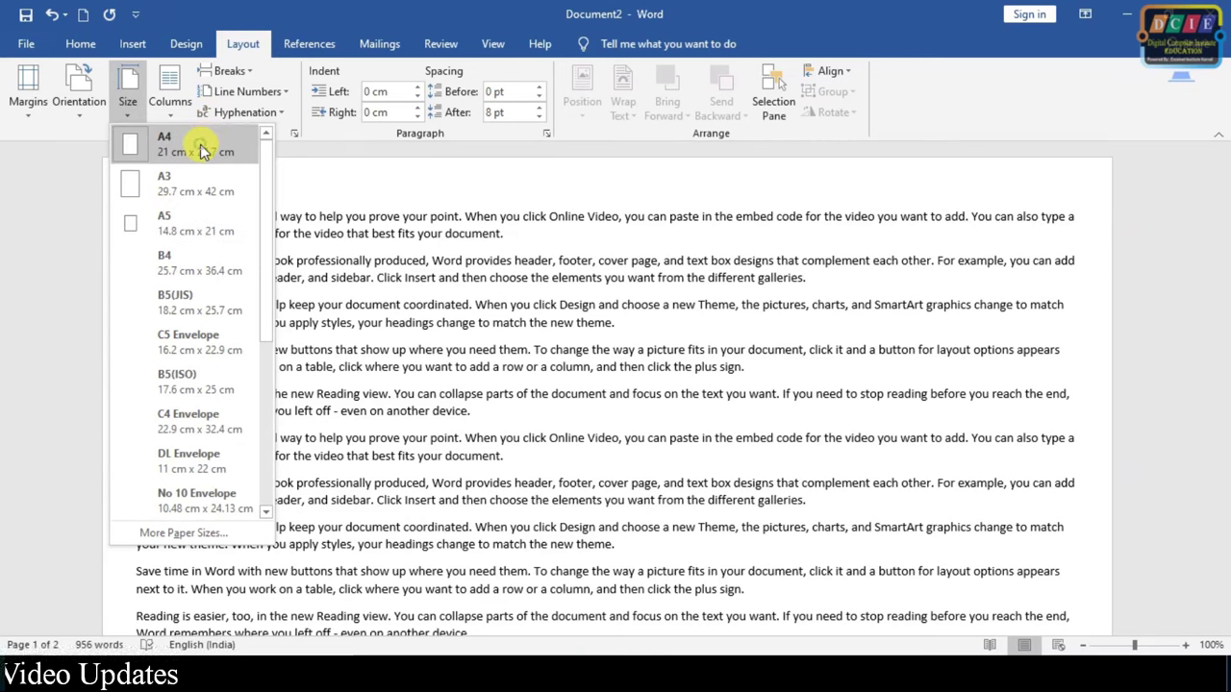
pyautogui.click(200, 147)
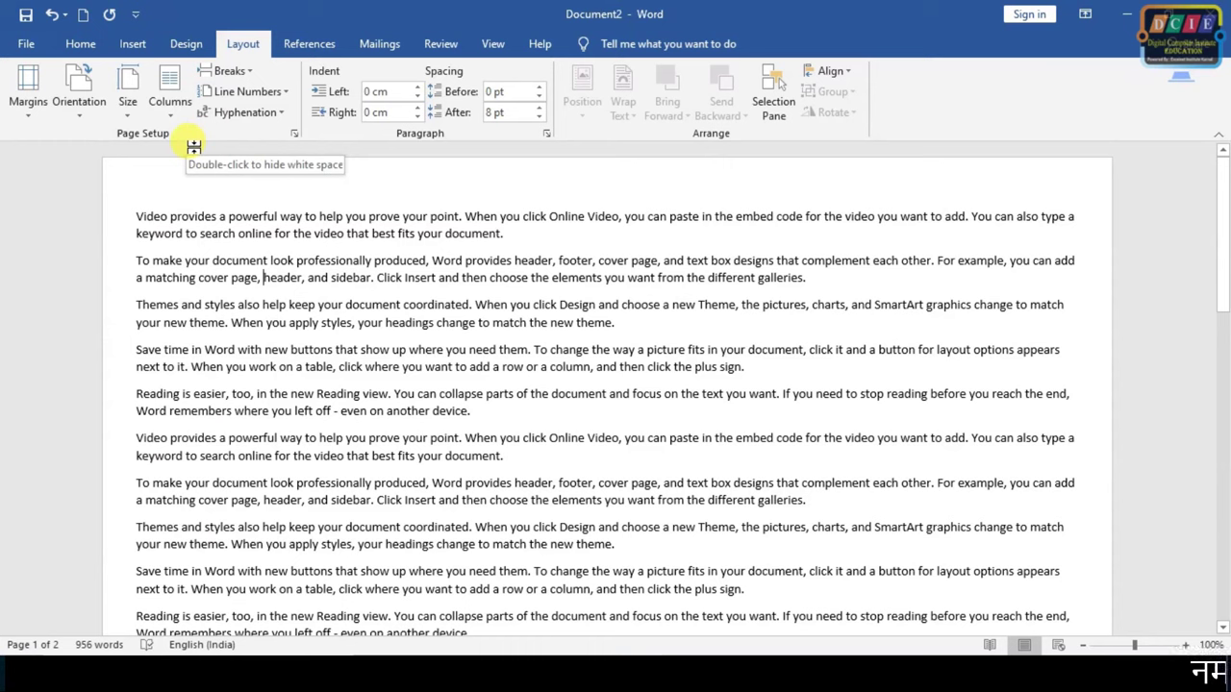
# Try A5, then settle on Letter paper size (21.59 cm x 27.94 cm).
pyautogui.click(128, 106)
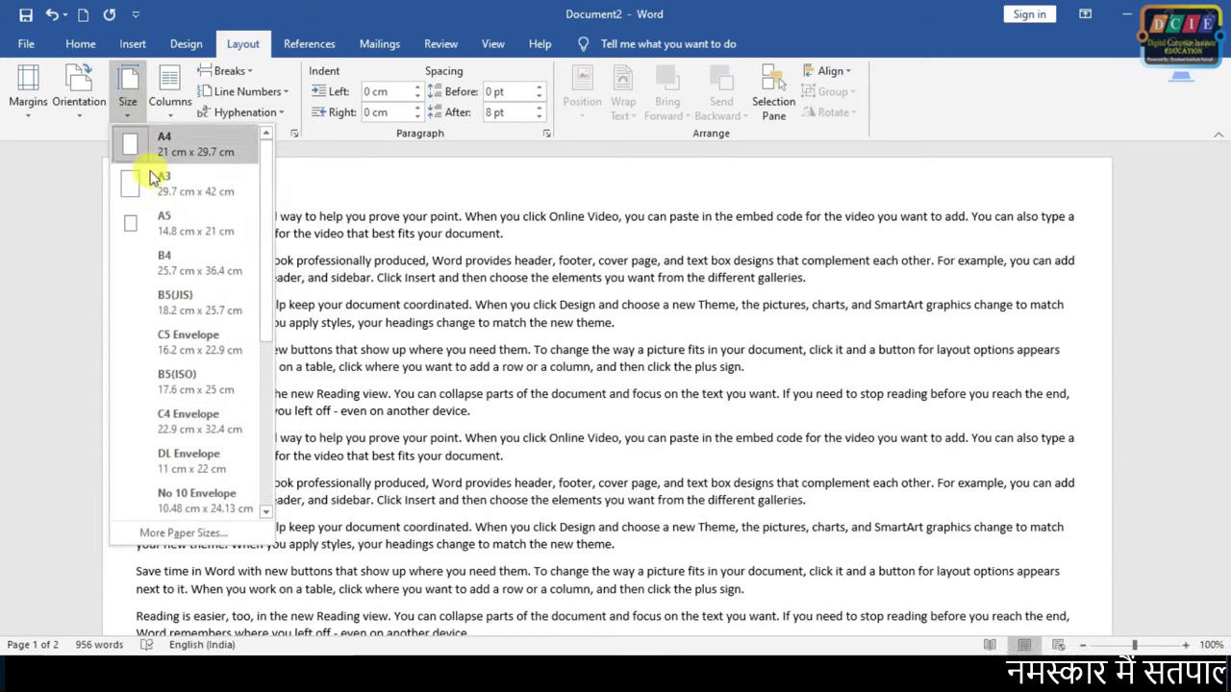
pyautogui.click(201, 225)
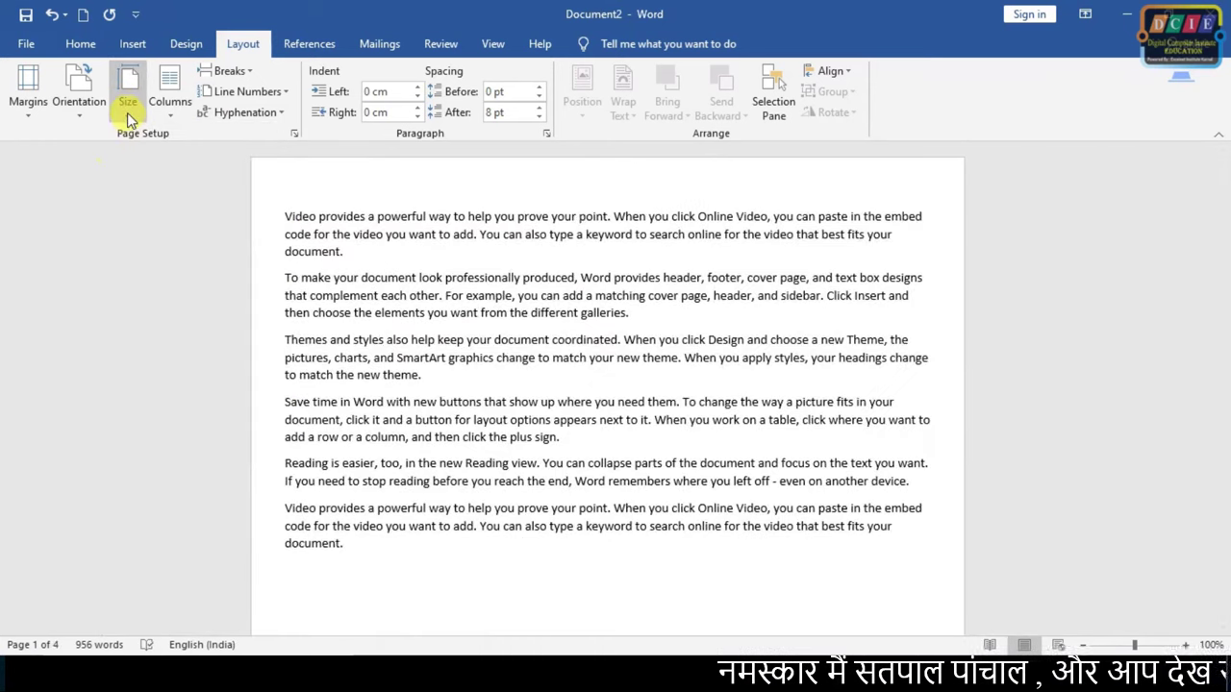
pyautogui.click(127, 111)
pyautogui.scroll(-3, 252, 332)
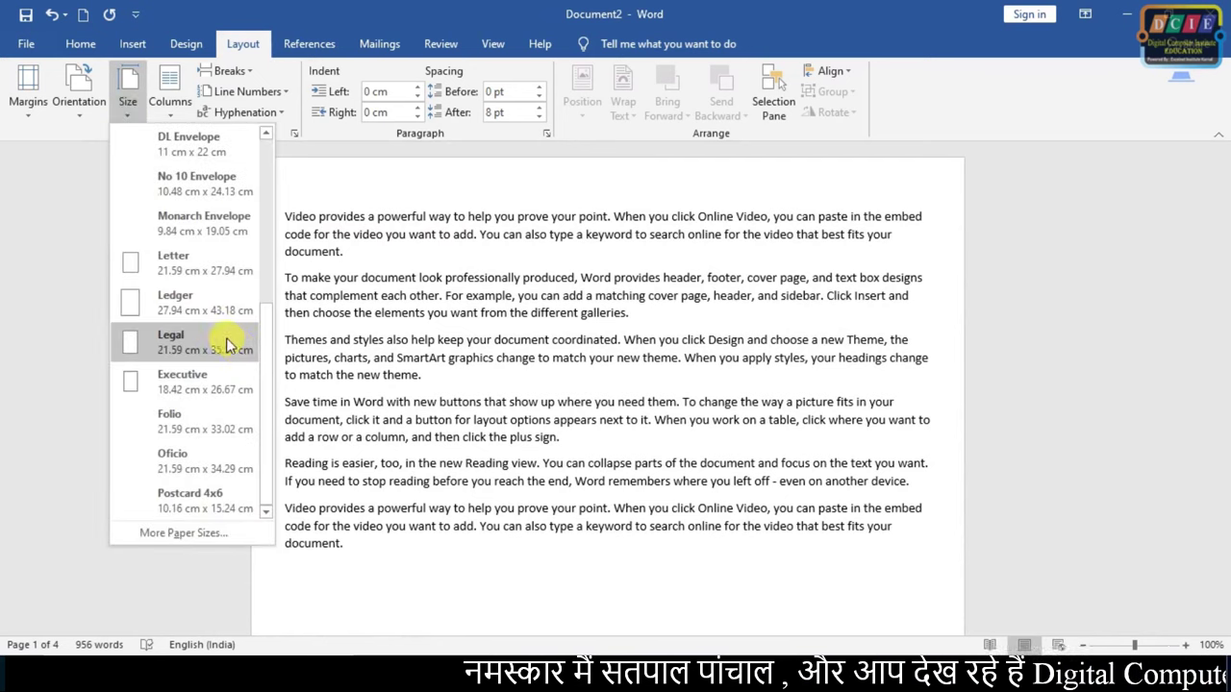
pyautogui.click(205, 273)
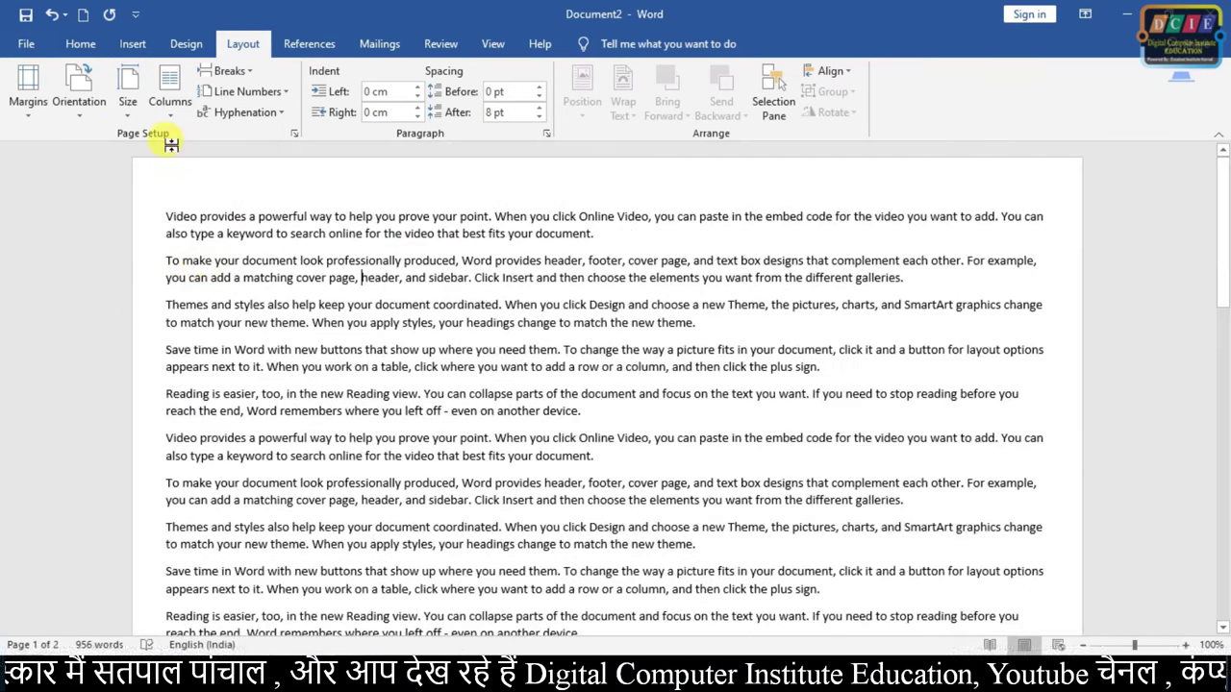
pyautogui.click(129, 117)
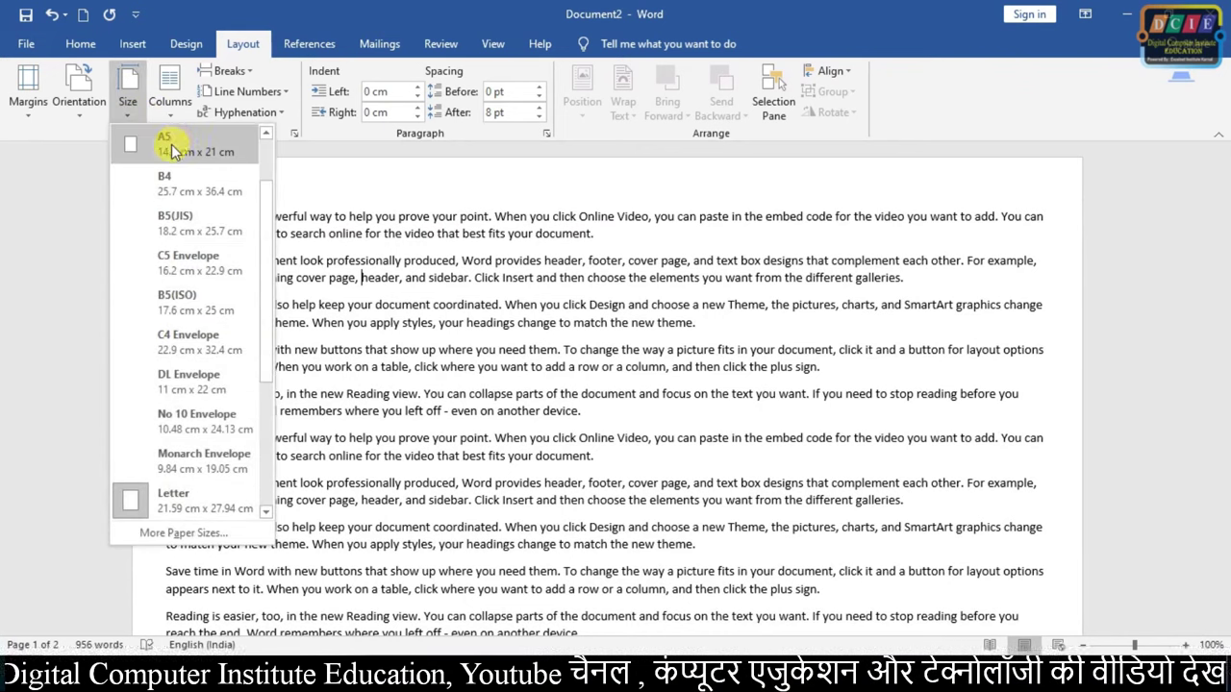
pyautogui.click(349, 167)
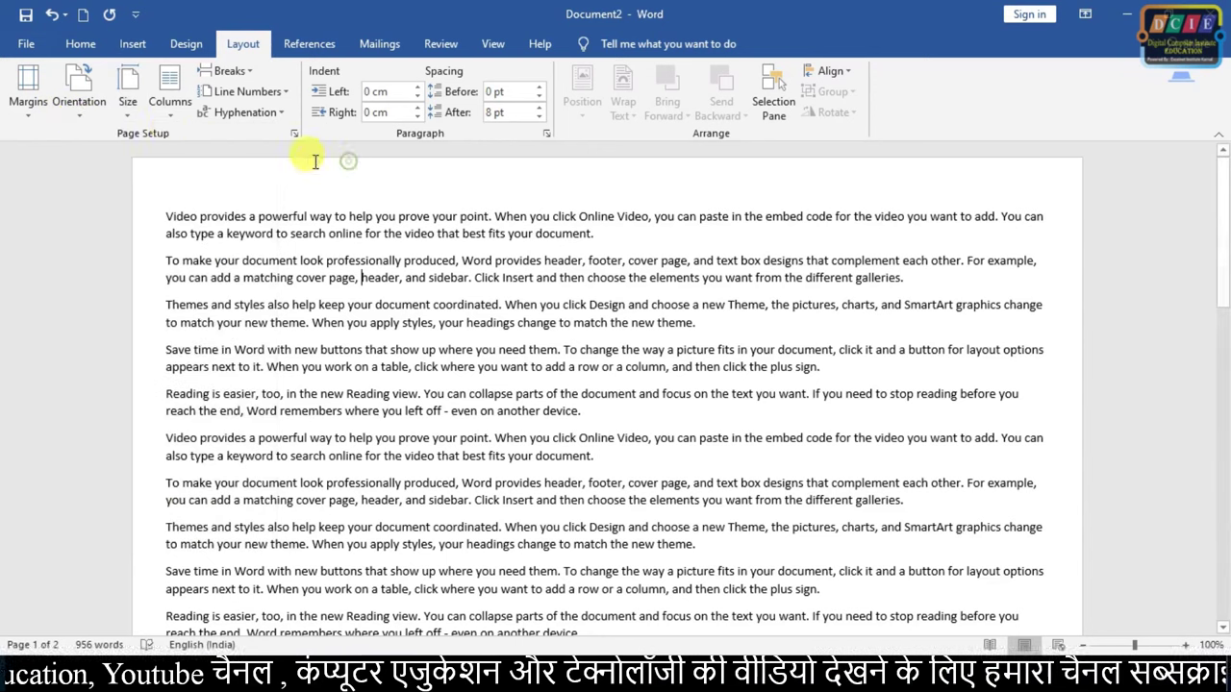
# Split the text into two columns, then change it to three columns.
pyautogui.click(180, 124)
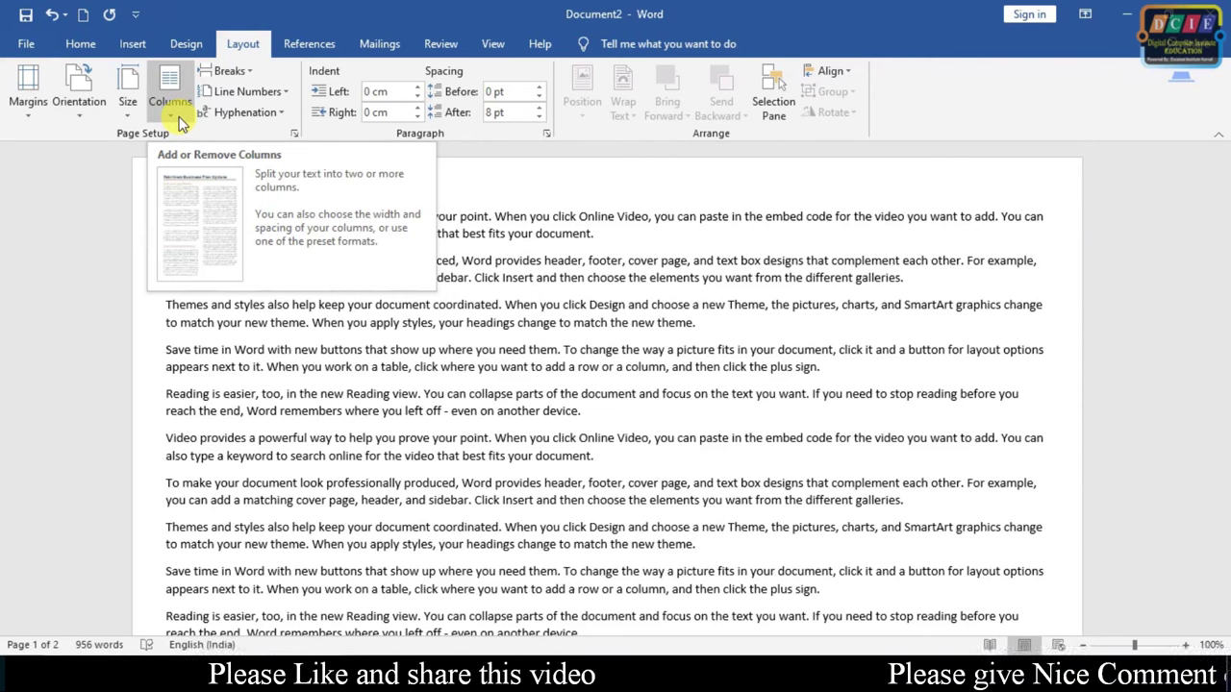
pyautogui.click(181, 123)
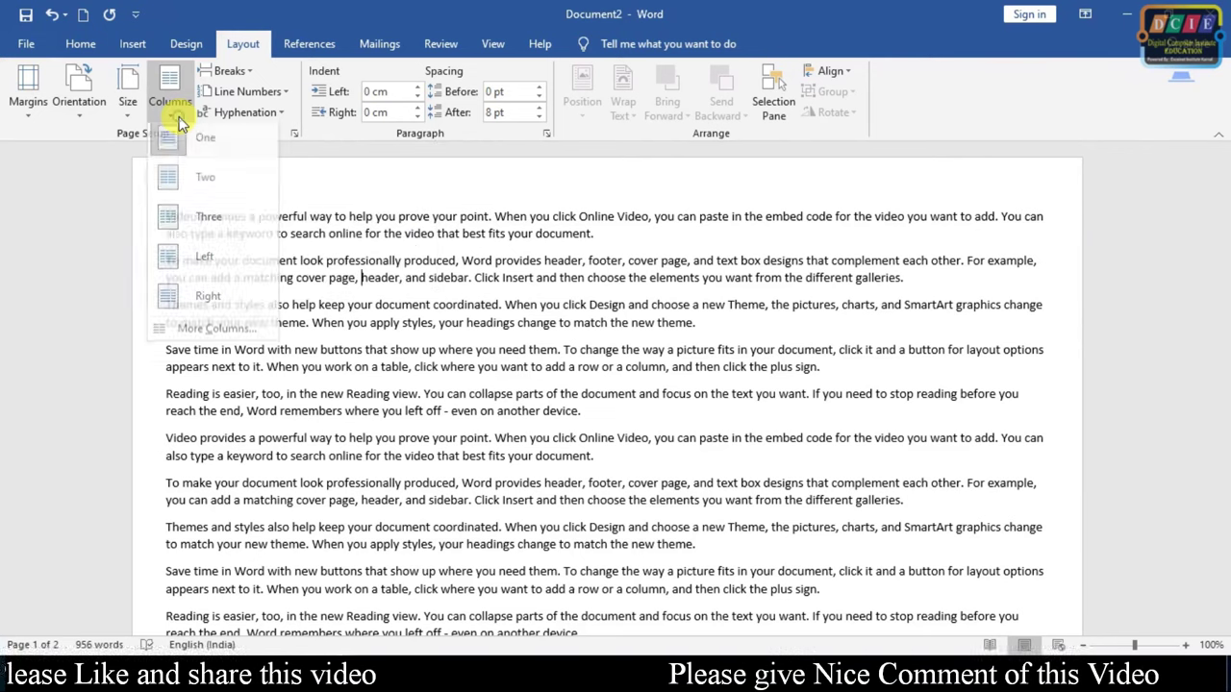
pyautogui.click(212, 183)
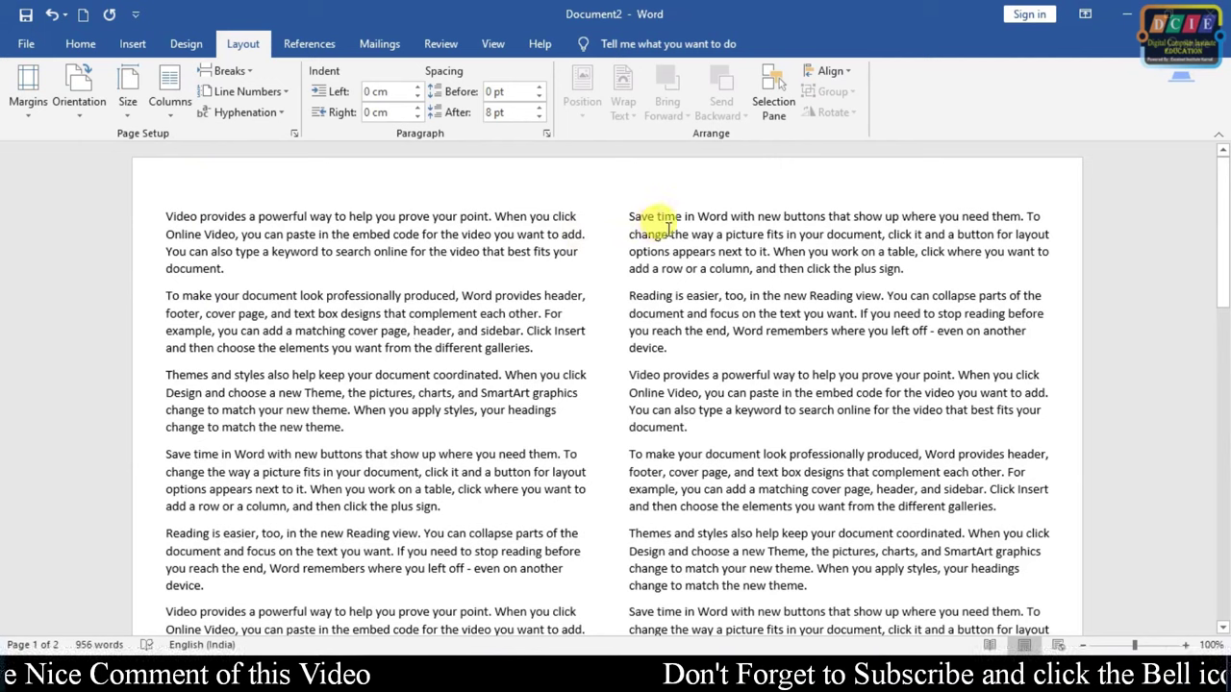
pyautogui.click(178, 125)
pyautogui.click(215, 234)
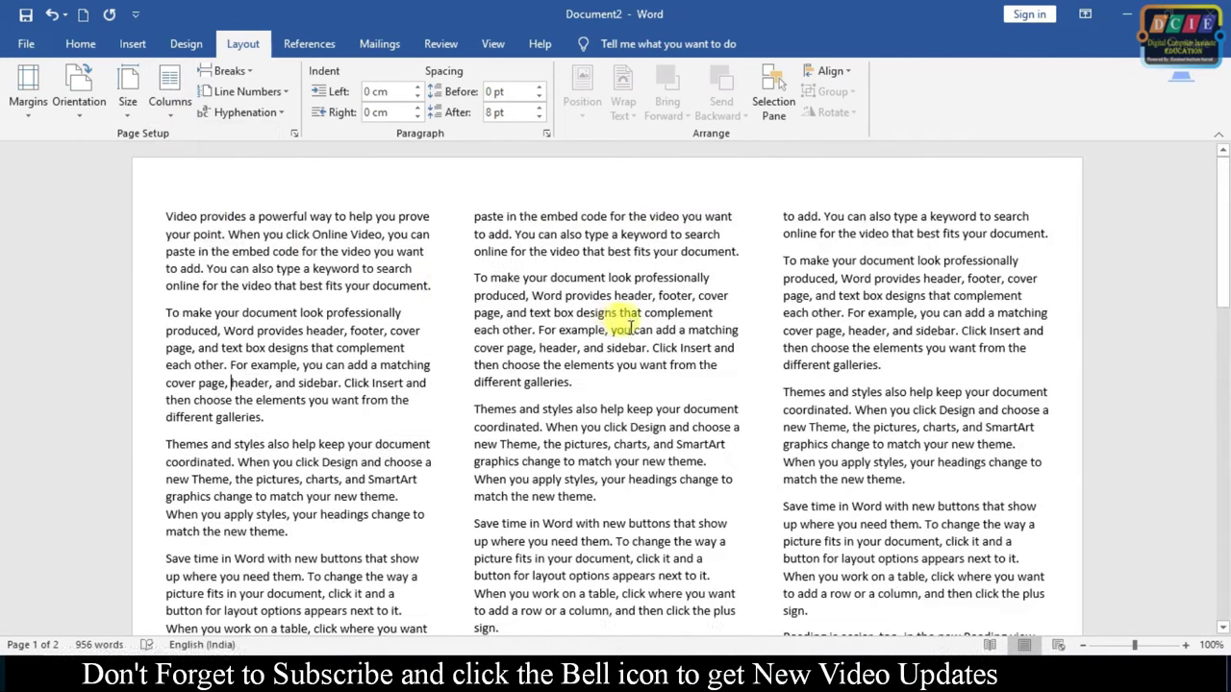
pyautogui.scroll(-4, 632, 312)
pyautogui.scroll(1, 626, 318)
pyautogui.scroll(-2, 626, 318)
pyautogui.scroll(2, 626, 318)
pyautogui.scroll(4, 622, 327)
pyautogui.click(173, 111)
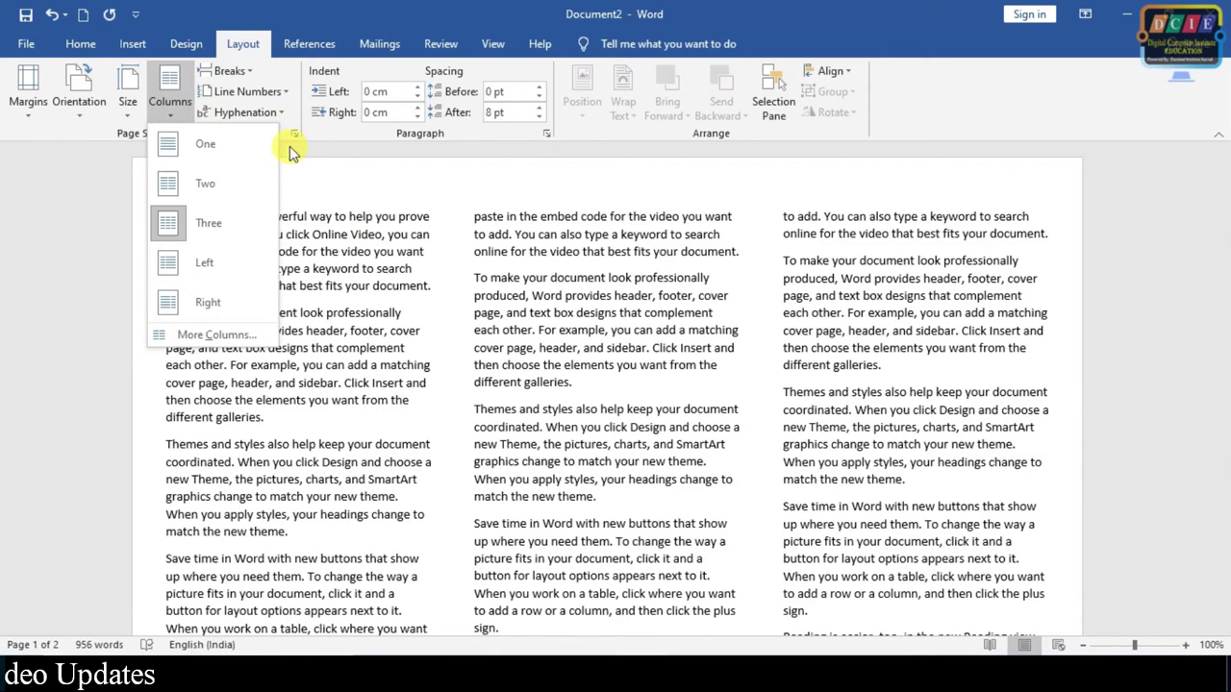
# Check the Breaks list and the Home, Insert and Design tabs, then set Columns to One.
pyautogui.click(269, 73)
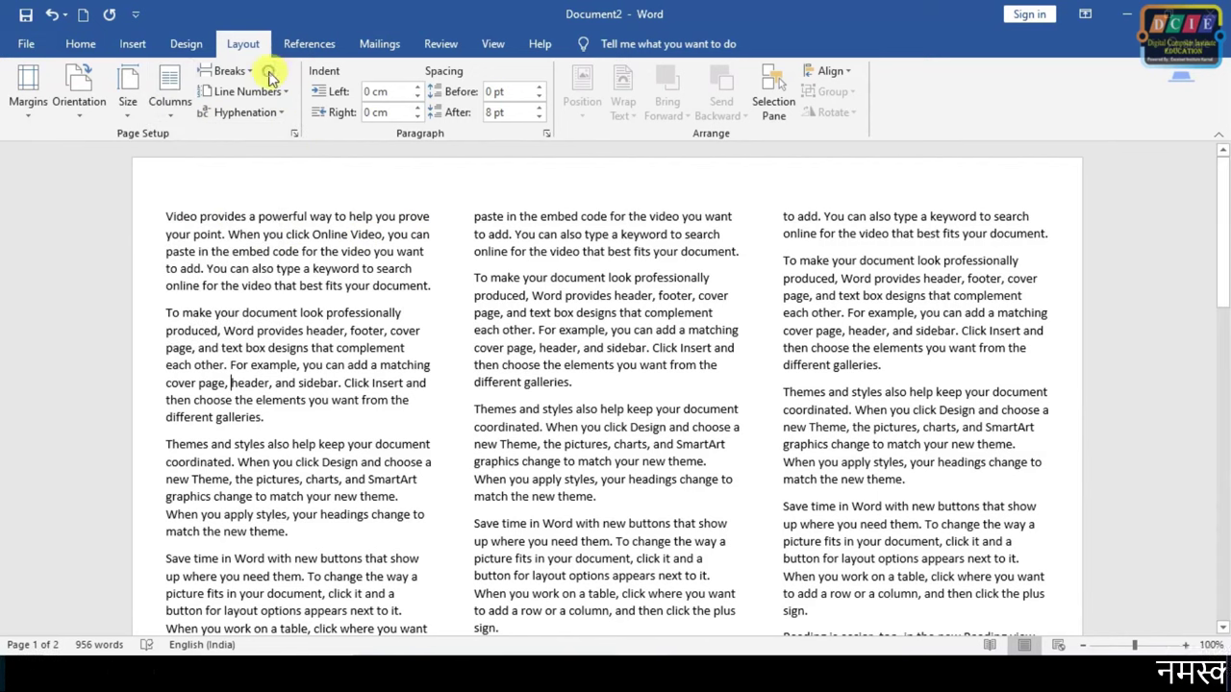
pyautogui.click(246, 71)
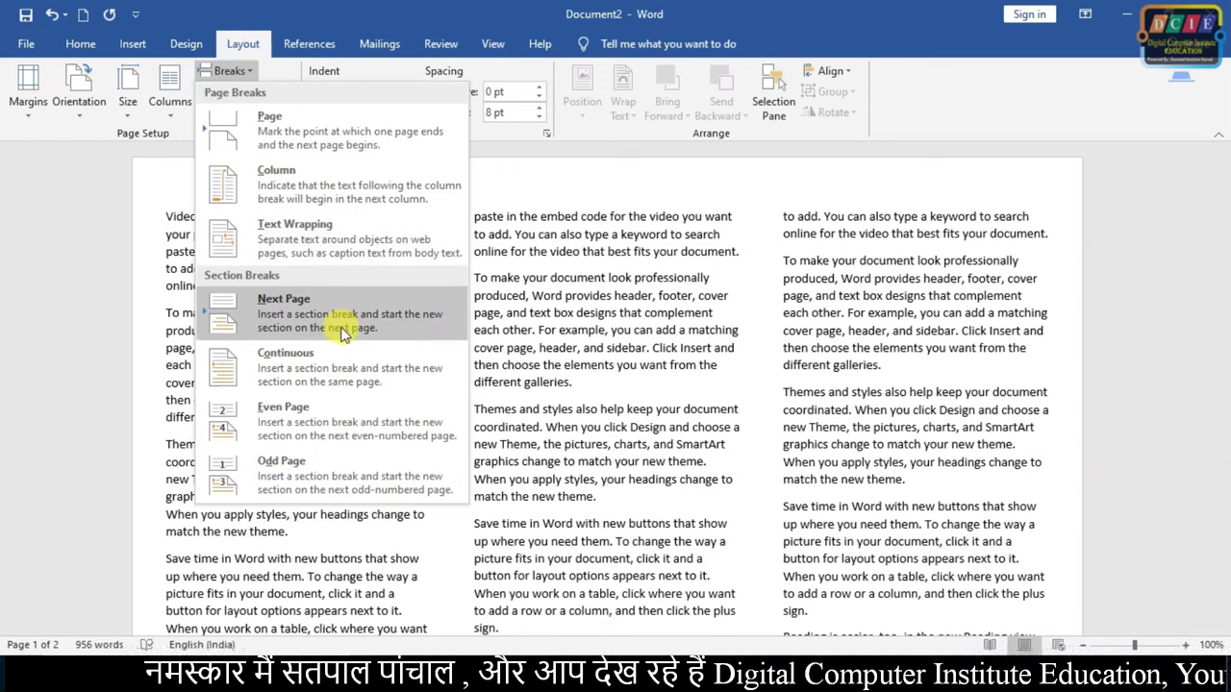
pyautogui.click(607, 190)
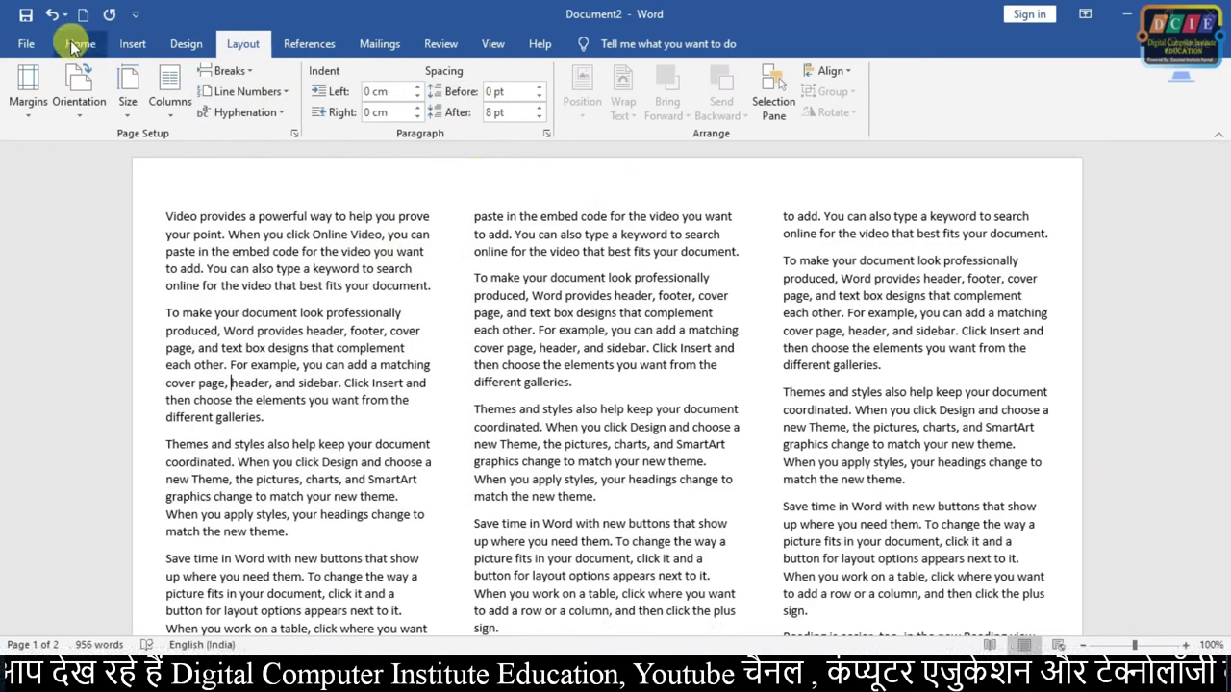
pyautogui.click(79, 44)
pyautogui.click(133, 43)
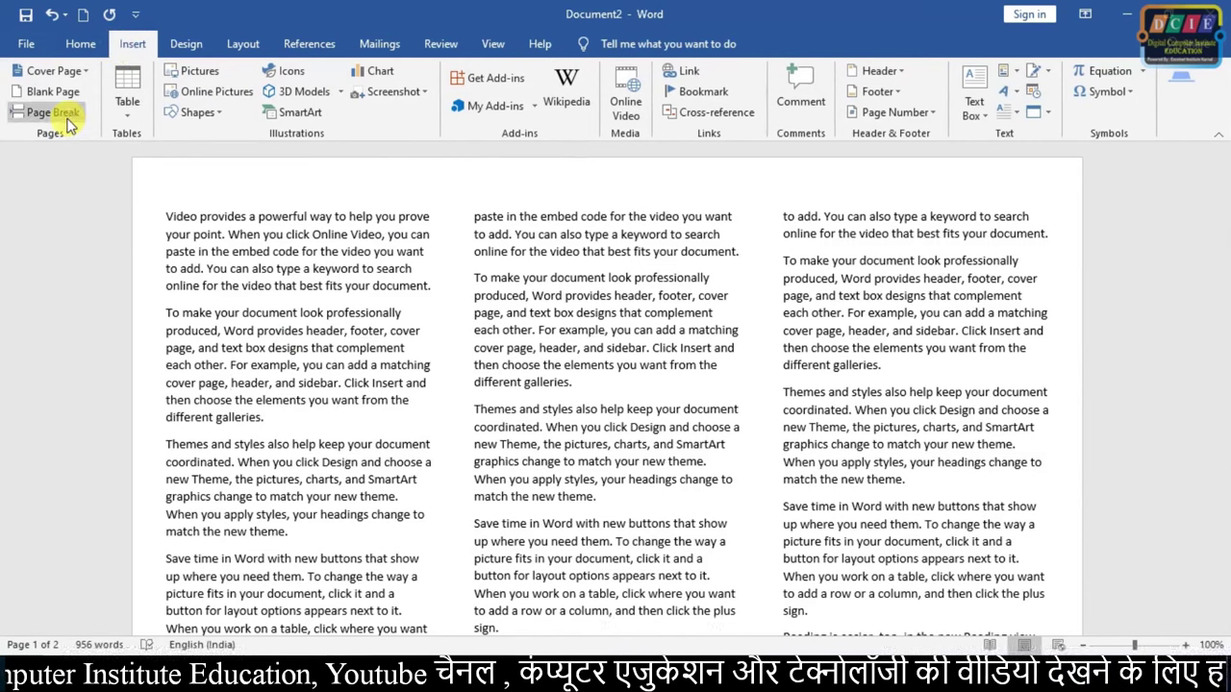
pyautogui.click(191, 44)
pyautogui.click(242, 43)
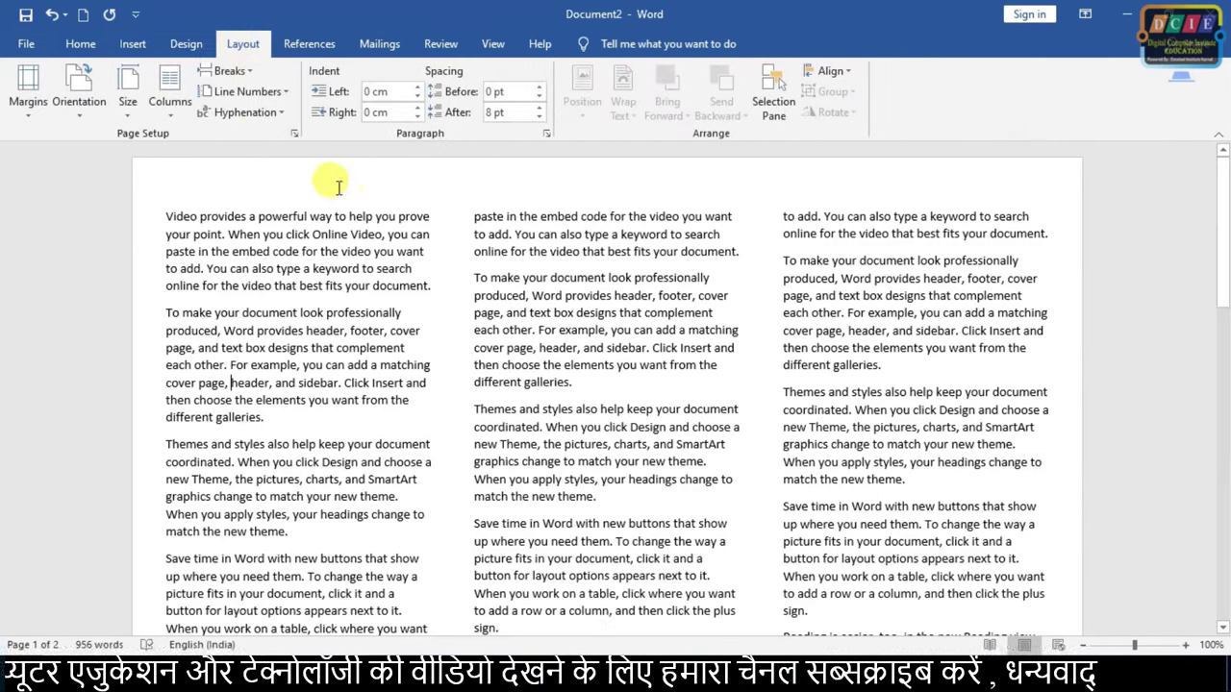
pyautogui.click(168, 104)
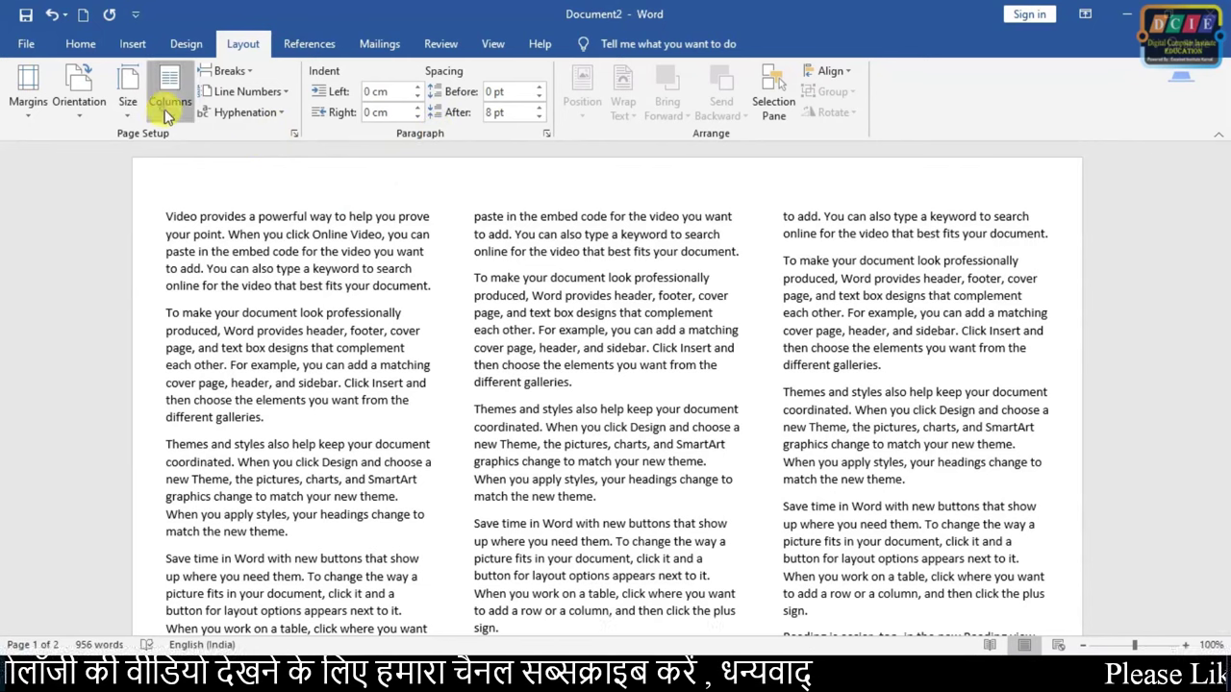
pyautogui.click(198, 146)
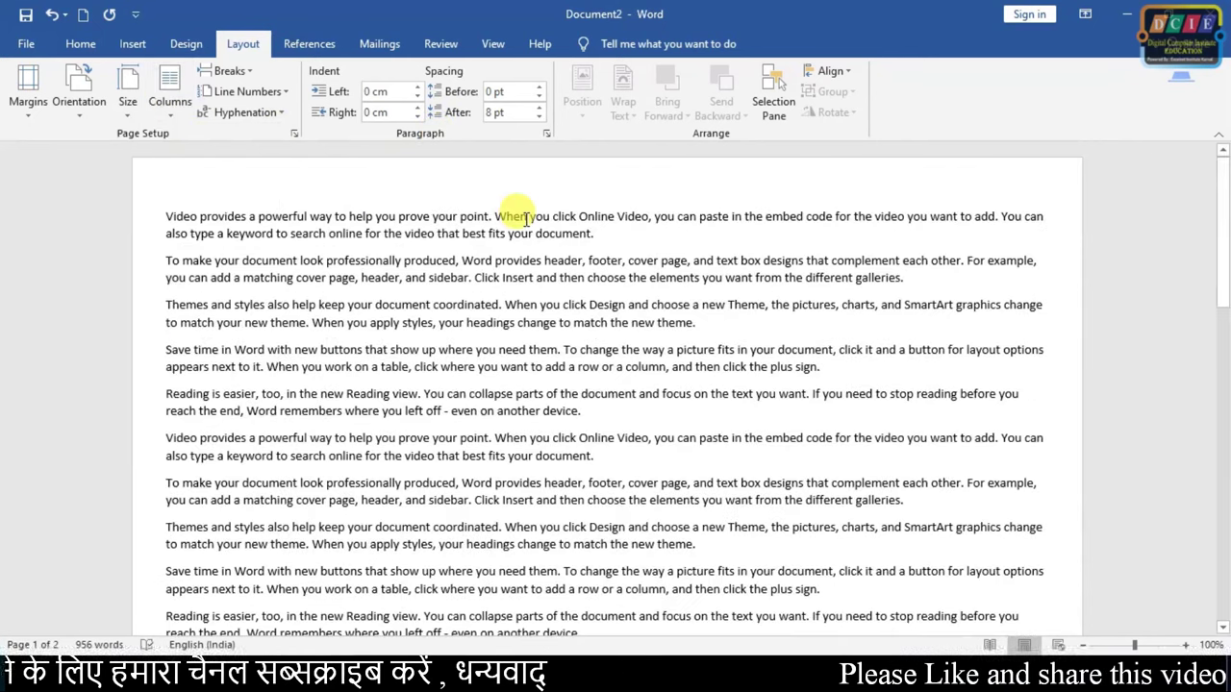
pyautogui.scroll(-3, 520, 205)
pyautogui.scroll(-1, 520, 205)
pyautogui.scroll(-4, 520, 205)
pyautogui.scroll(4, 518, 206)
pyautogui.scroll(4, 516, 207)
pyautogui.scroll(-6, 518, 207)
pyautogui.scroll(-2, 444, 286)
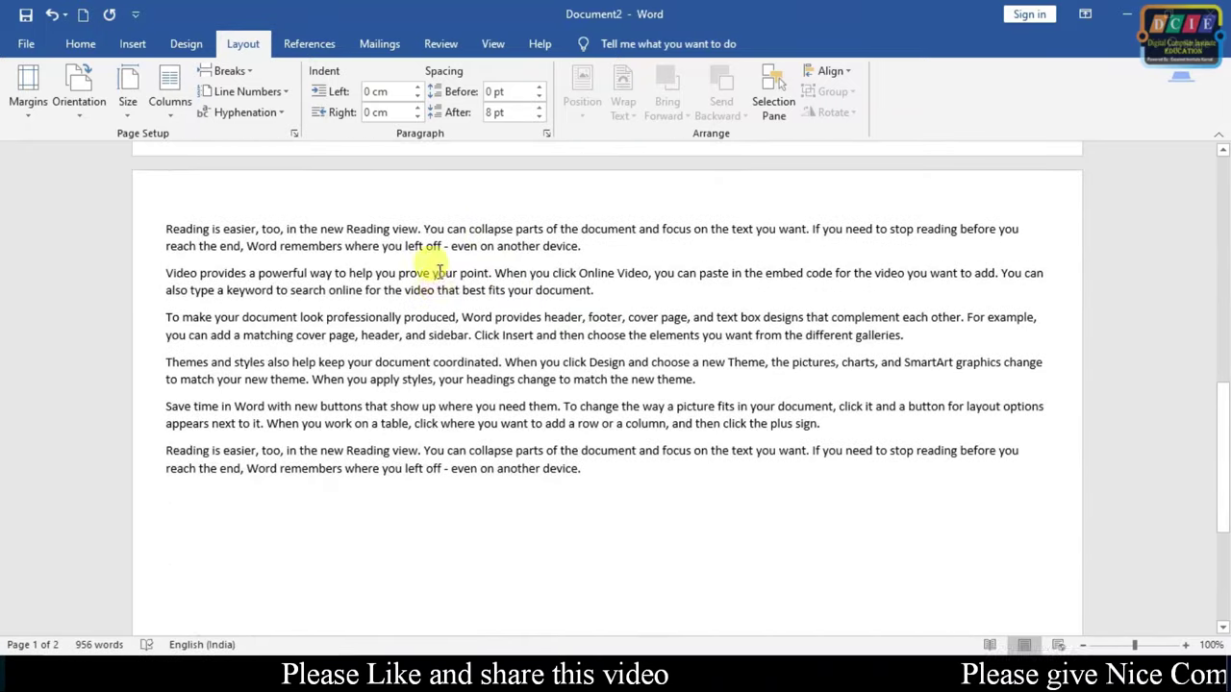
pyautogui.scroll(5, 426, 227)
pyautogui.scroll(-3, 330, 206)
pyautogui.scroll(2, 223, 281)
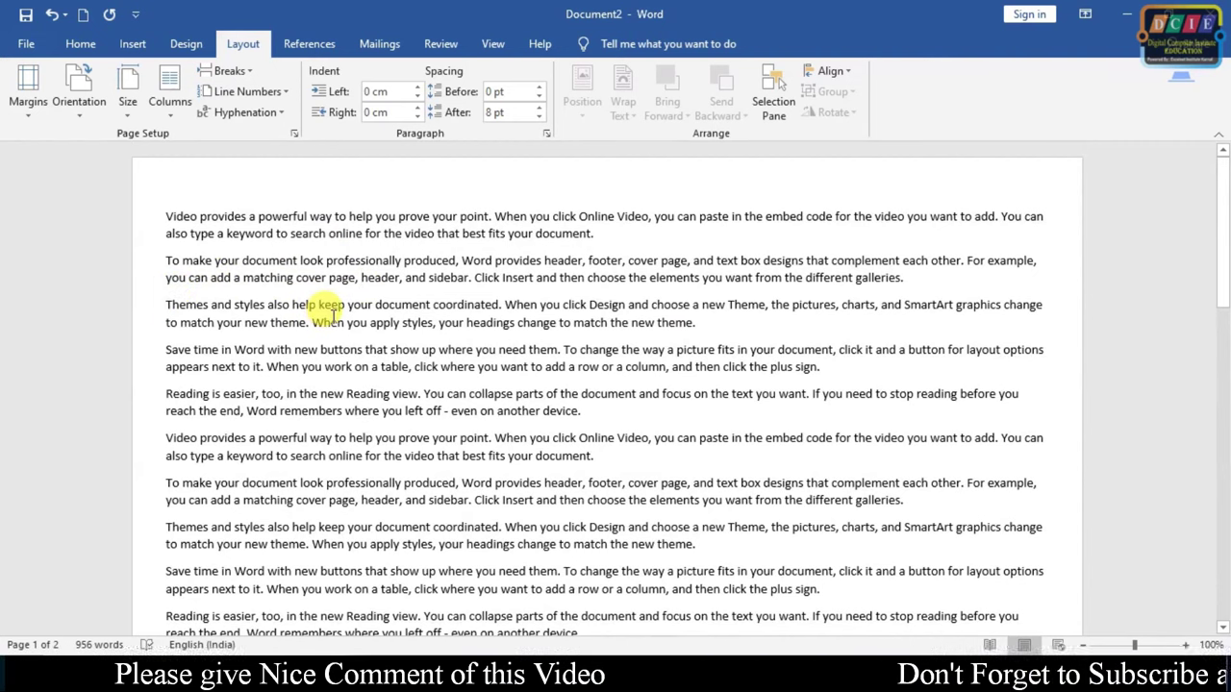
pyautogui.click(165, 304)
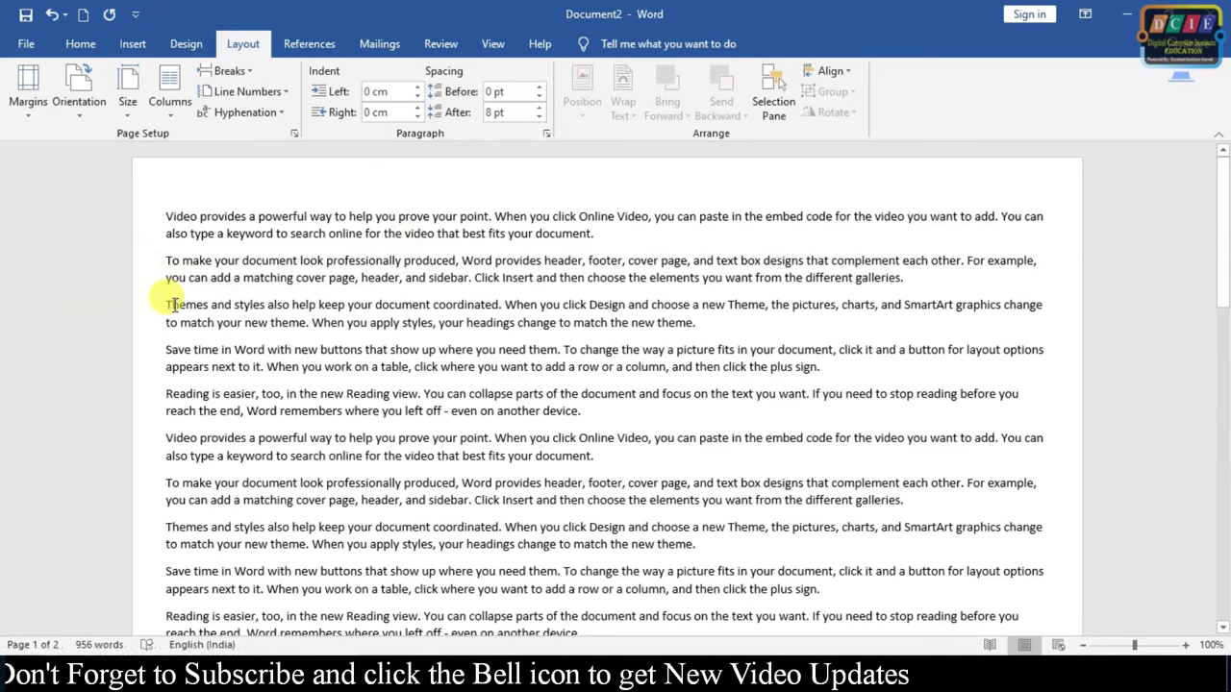
pyautogui.moveTo(165, 305); pyautogui.dragTo(200, 305)
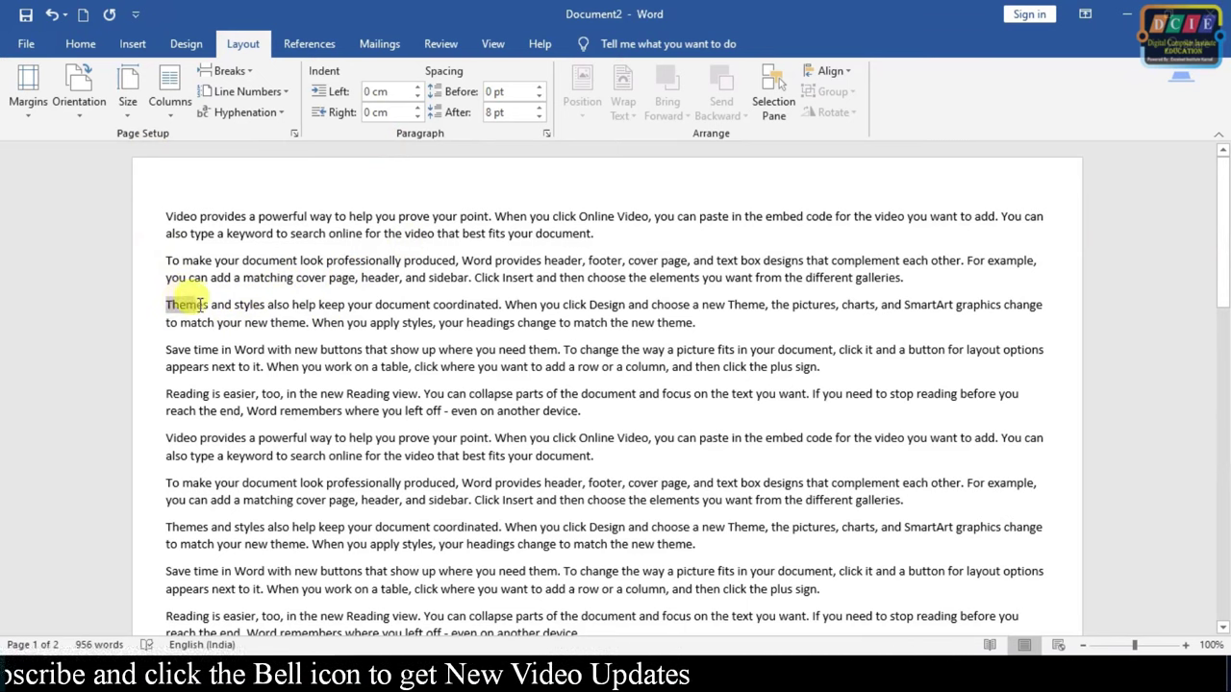
pyautogui.click(163, 305)
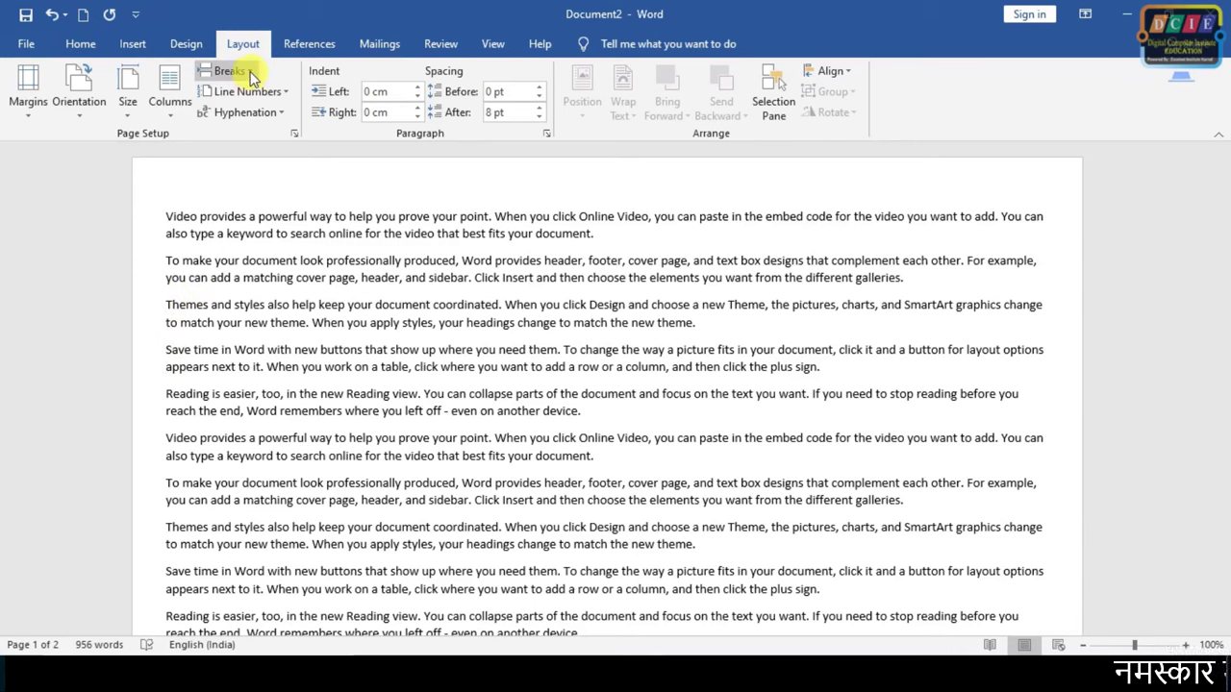
pyautogui.click(249, 71)
pyautogui.click(264, 130)
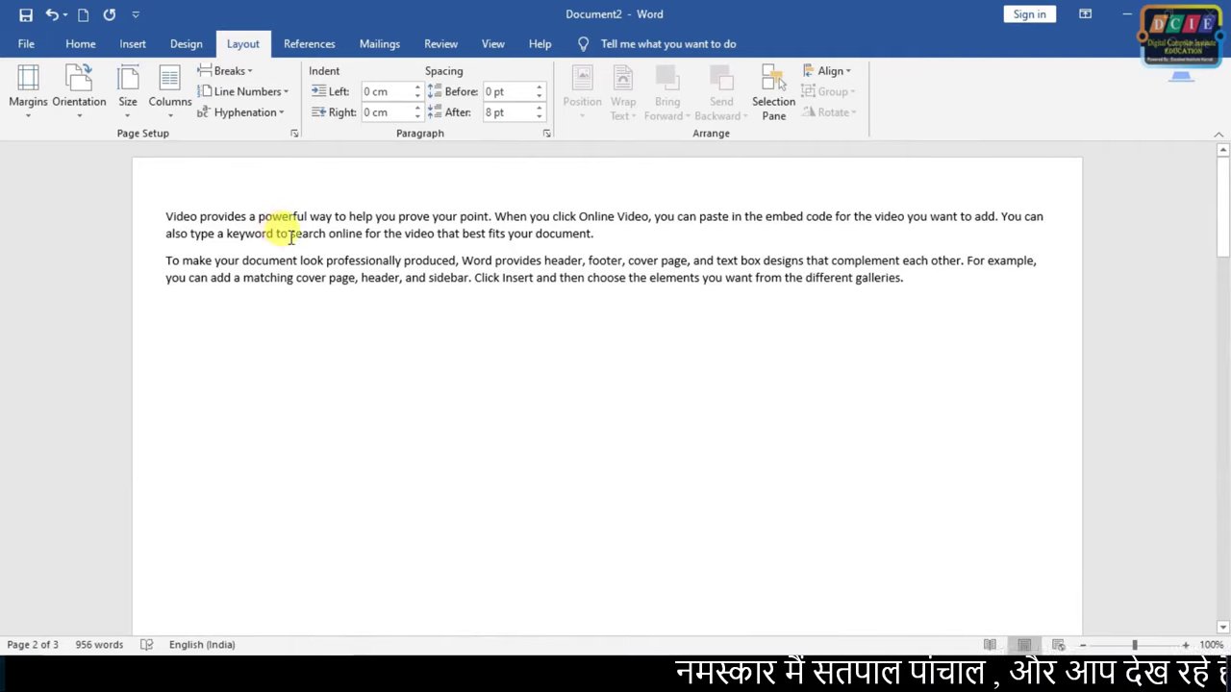
pyautogui.scroll(-10, 291, 237)
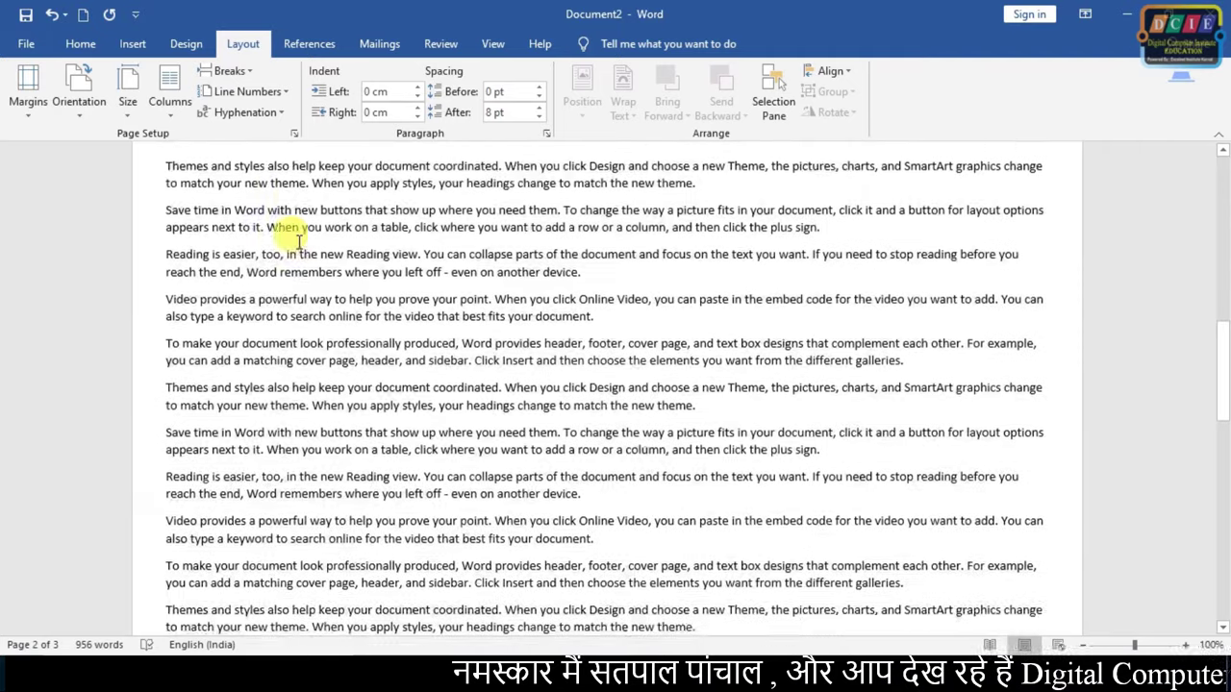
pyautogui.scroll(-3, 245, 236)
pyautogui.scroll(-3, 255, 240)
pyautogui.scroll(-3, 274, 241)
pyautogui.scroll(5, 280, 243)
pyautogui.scroll(5, 280, 240)
pyautogui.scroll(5, 279, 240)
pyautogui.scroll(5, 278, 237)
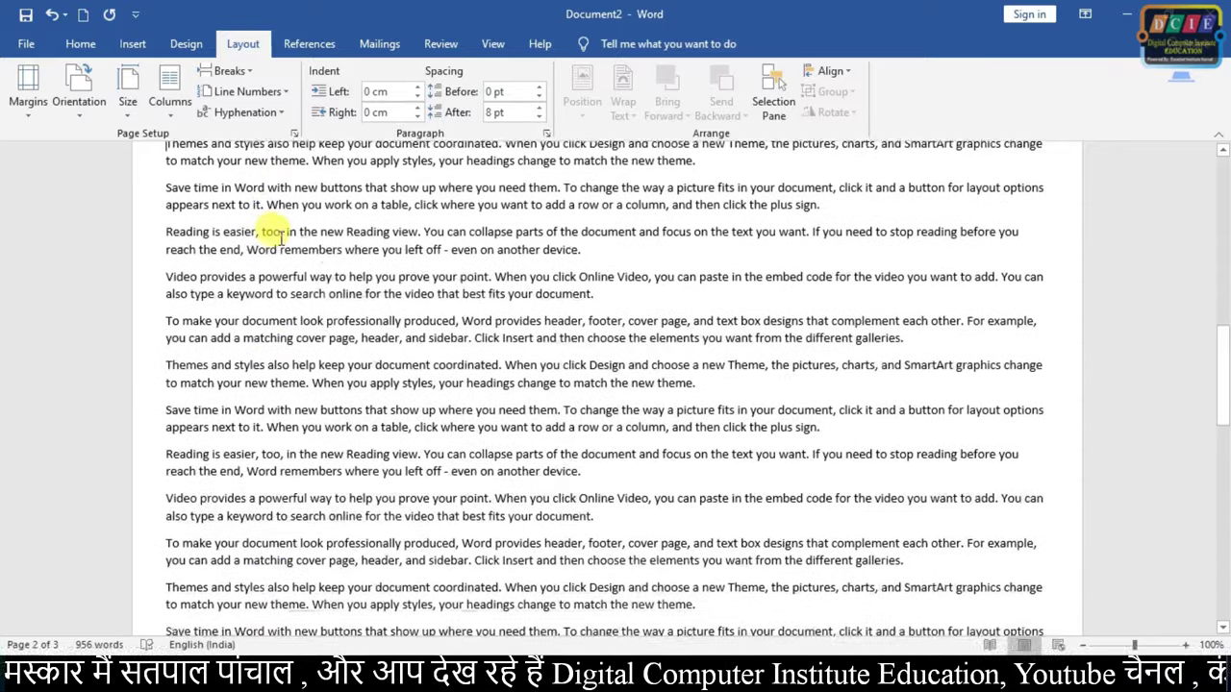
pyautogui.scroll(-7, 275, 231)
pyautogui.scroll(3, 177, 258)
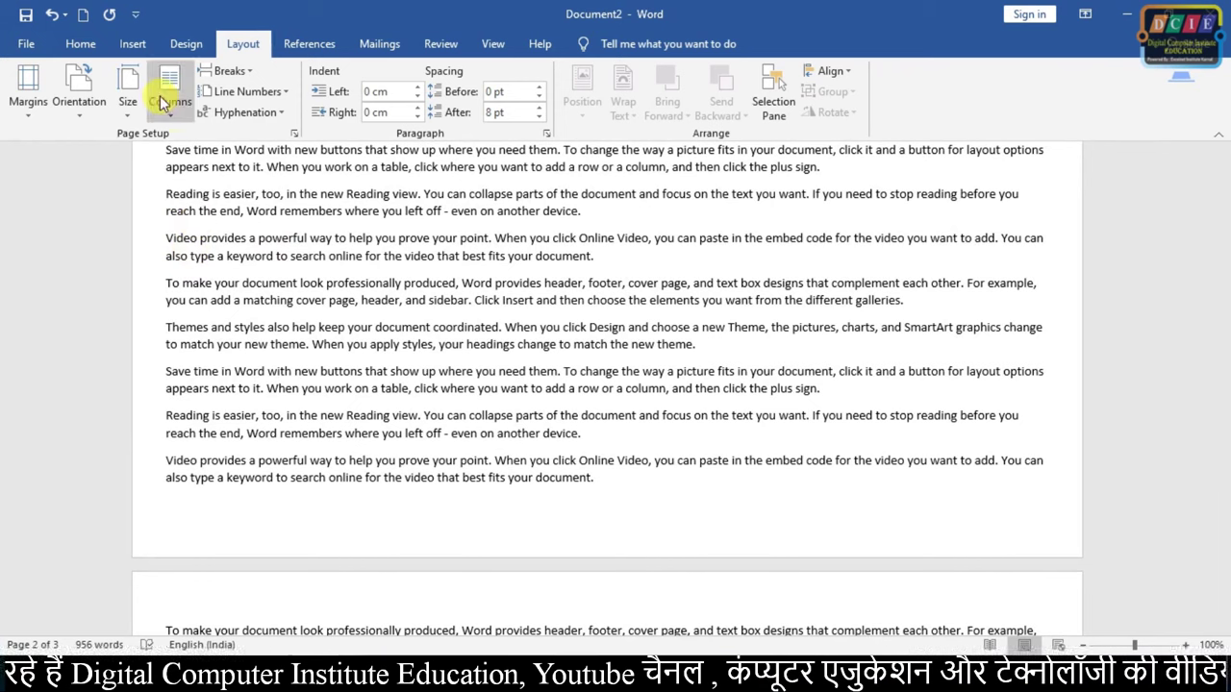
pyautogui.click(229, 73)
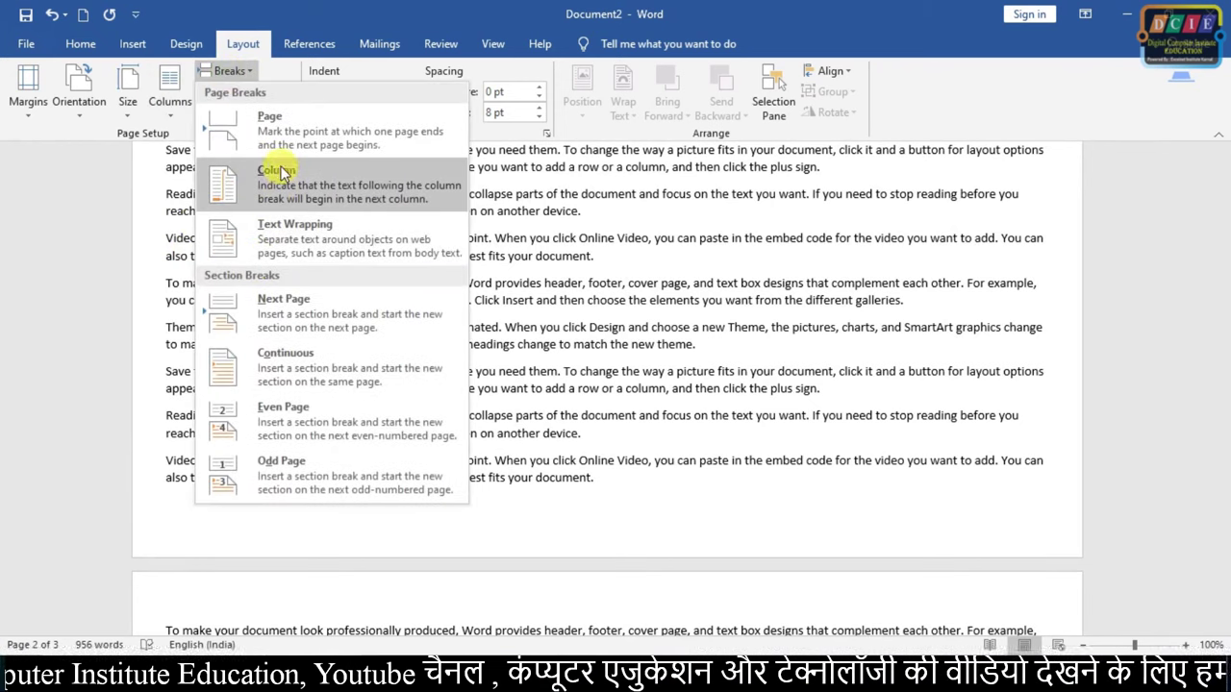
pyautogui.click(264, 171)
pyautogui.scroll(-1, 308, 317)
pyautogui.scroll(-5, 319, 385)
pyautogui.scroll(4, 318, 360)
pyautogui.scroll(-5, 318, 364)
pyautogui.scroll(5, 314, 354)
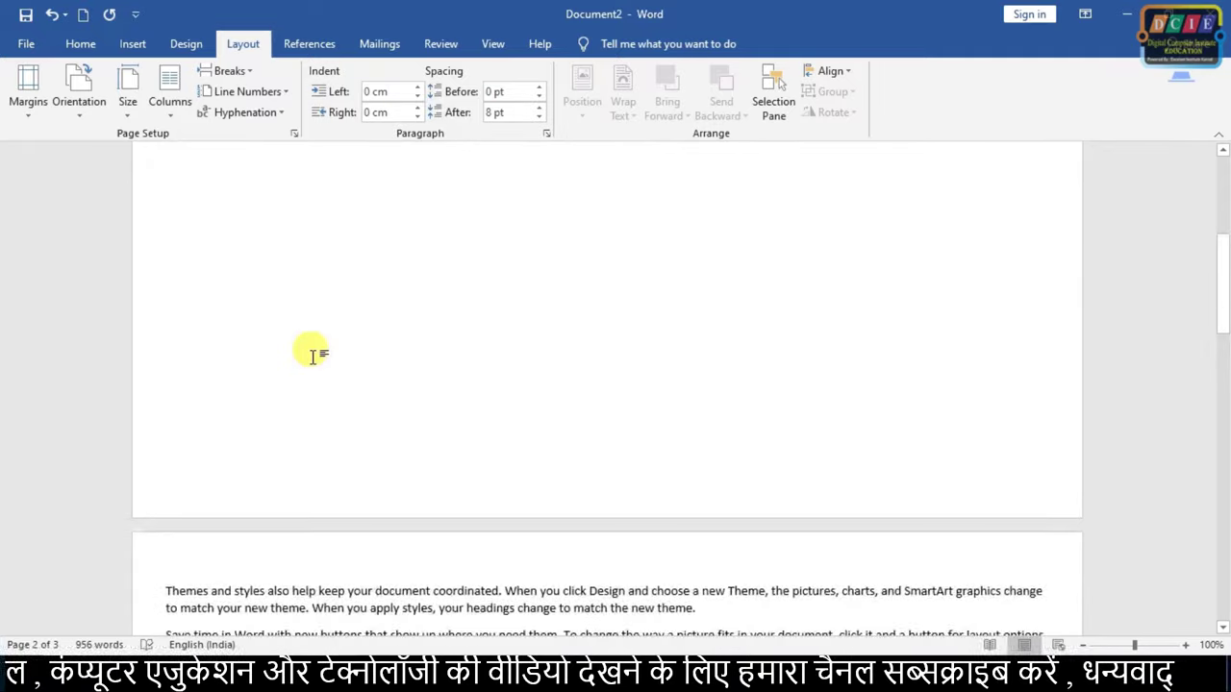
pyautogui.scroll(5, 313, 352)
pyautogui.scroll(1, 314, 352)
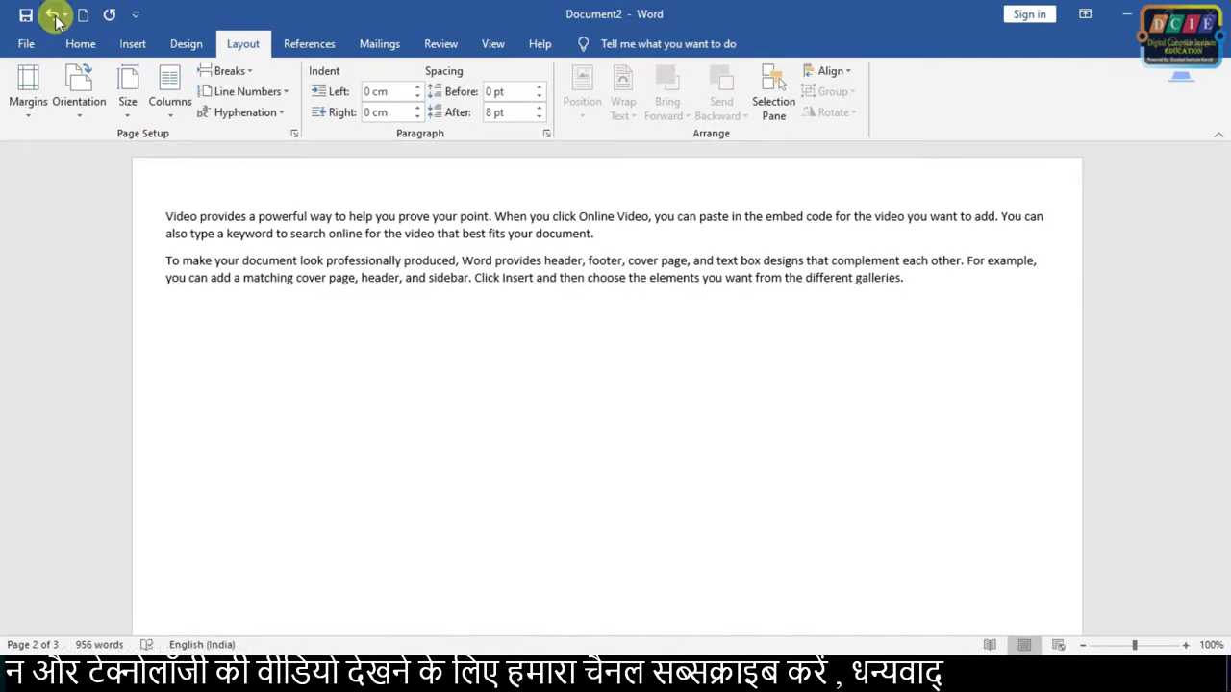
pyautogui.click(52, 15)
pyautogui.click(52, 15)
pyautogui.click(53, 15)
# Lay the sample text out in three columns.
pyautogui.scroll(1, 275, 317)
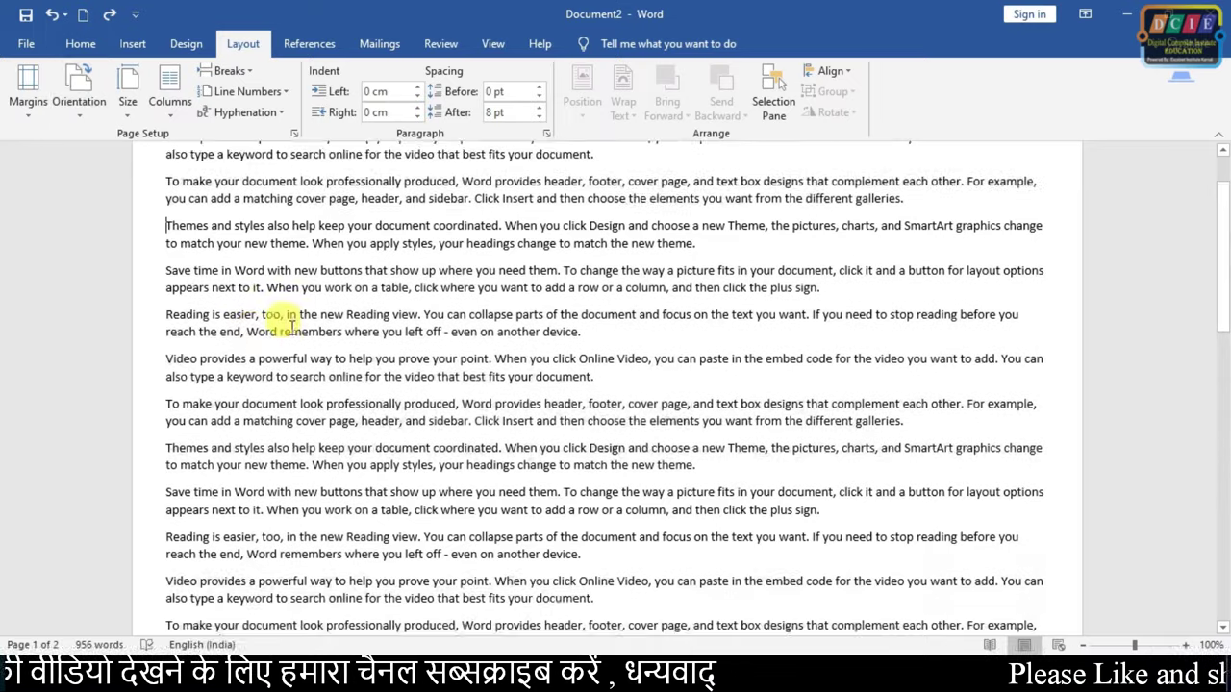
pyautogui.scroll(2, 283, 319)
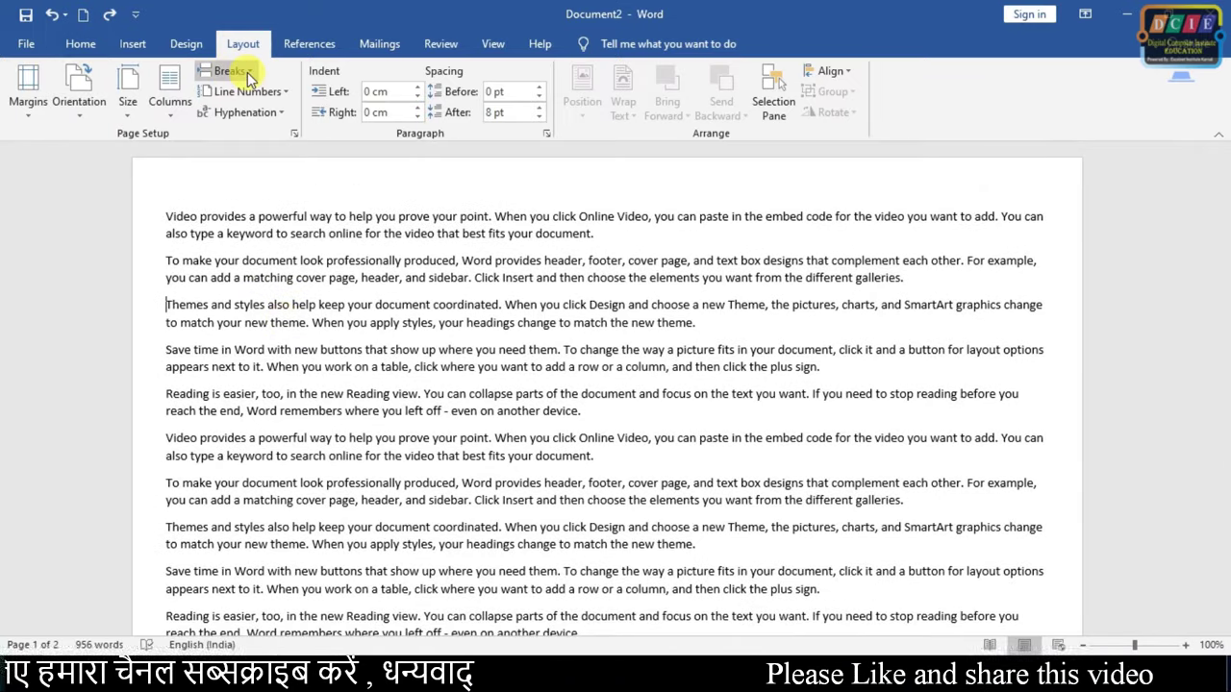
pyautogui.click(170, 96)
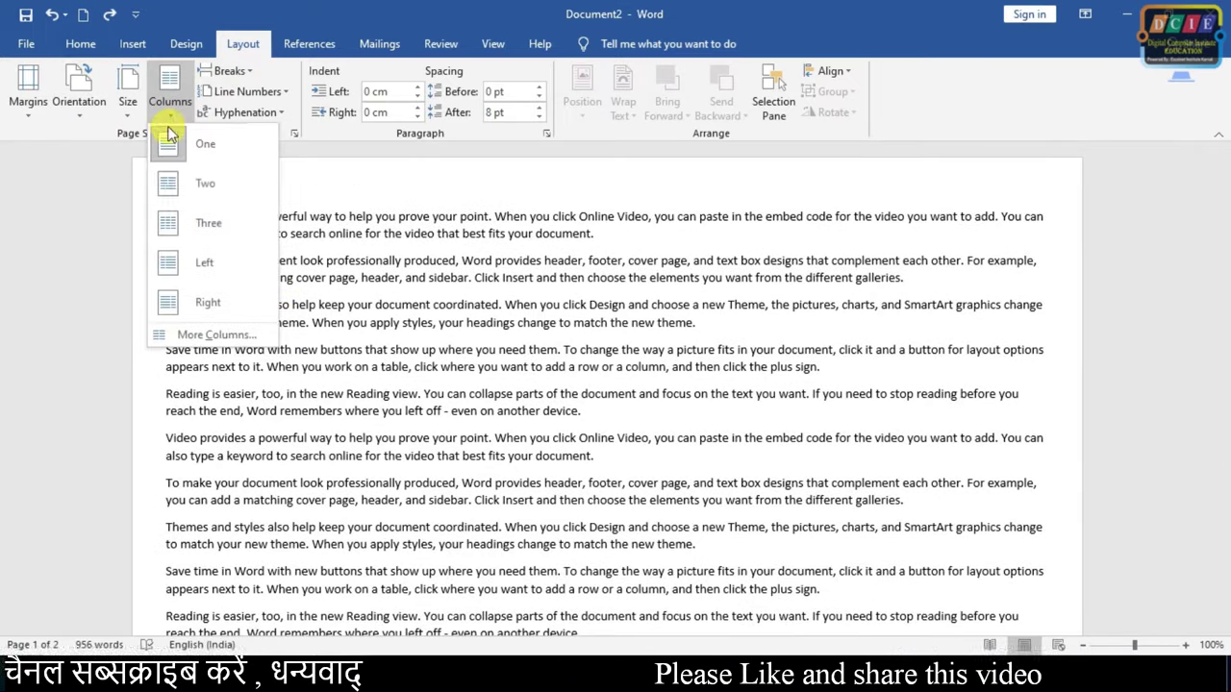
pyautogui.click(220, 224)
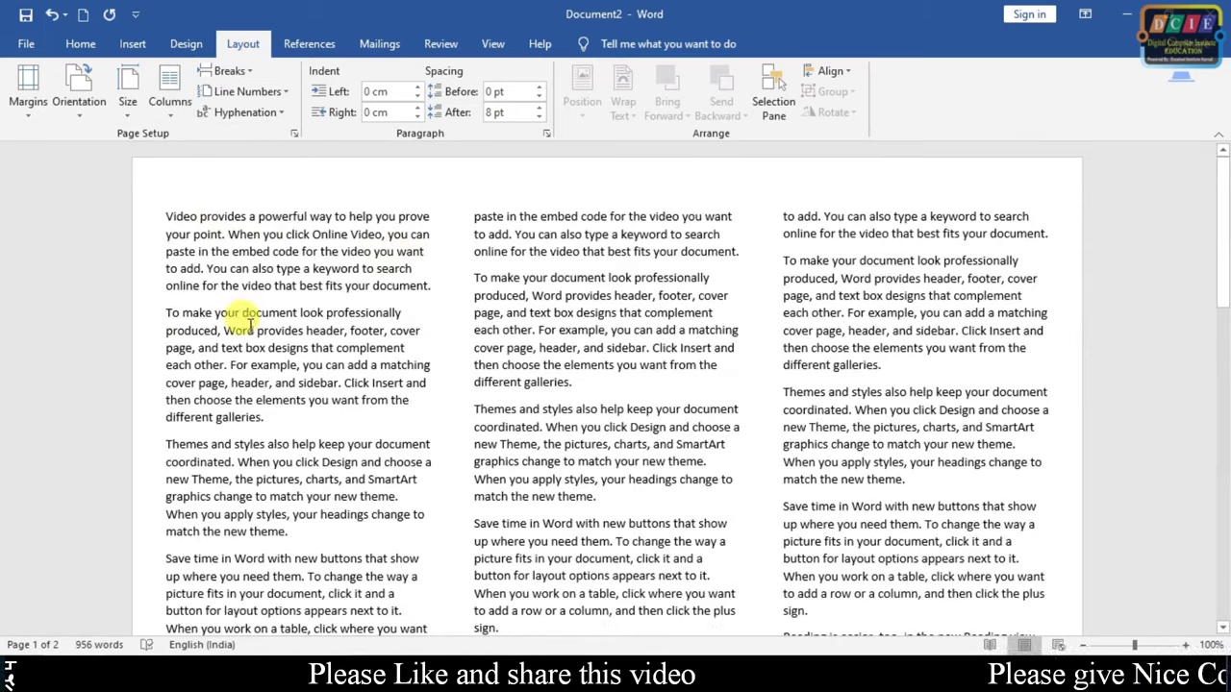
pyautogui.scroll(-1, 250, 325)
pyautogui.scroll(-3, 173, 346)
pyautogui.scroll(-4, 176, 346)
pyautogui.scroll(2, 183, 337)
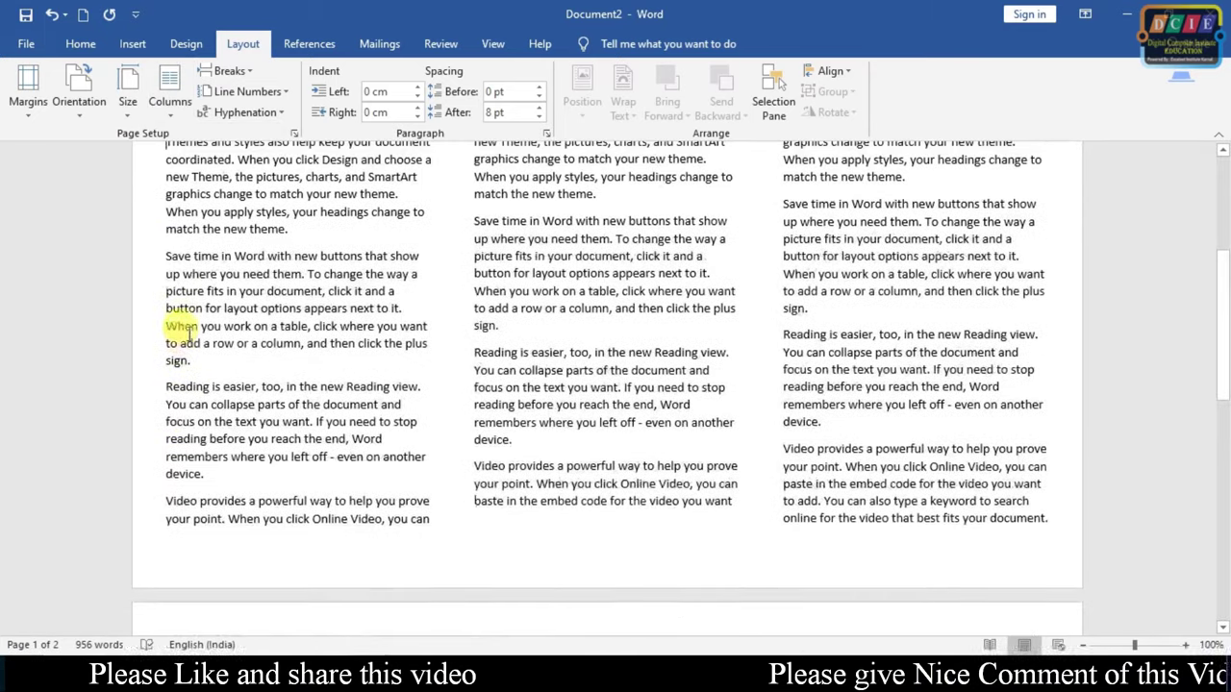
# Insert a column break before 'Save time in Word' so it starts the second column.
pyautogui.click(166, 255)
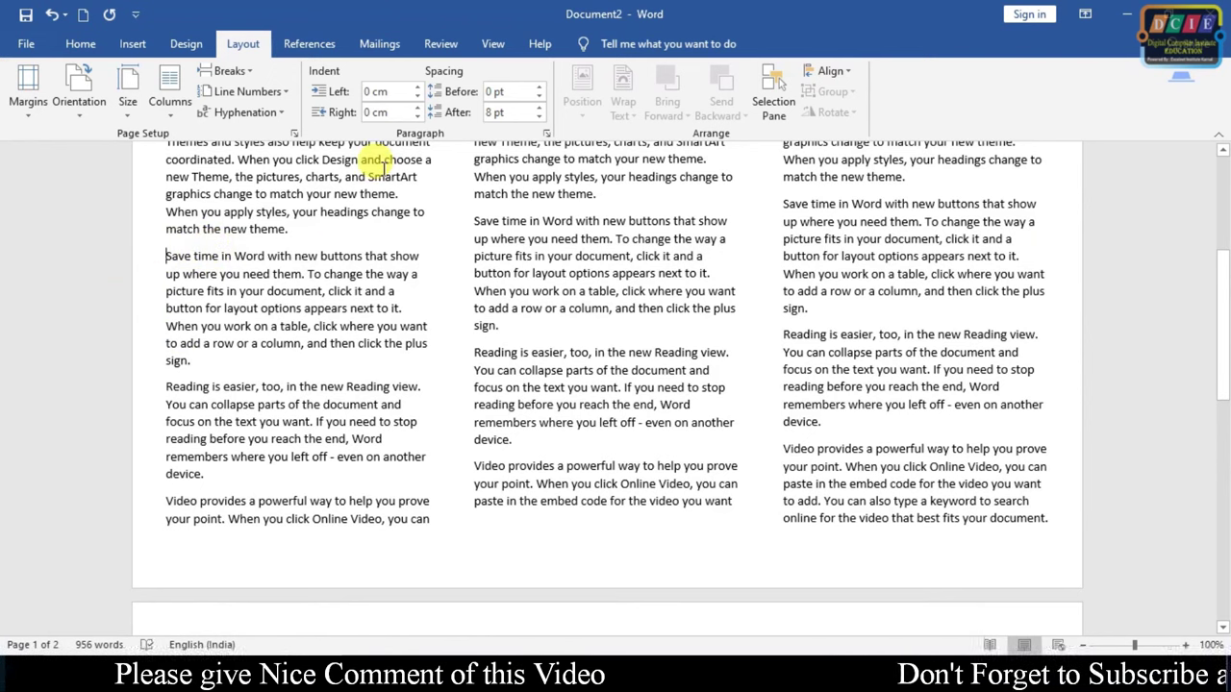
pyautogui.click(247, 71)
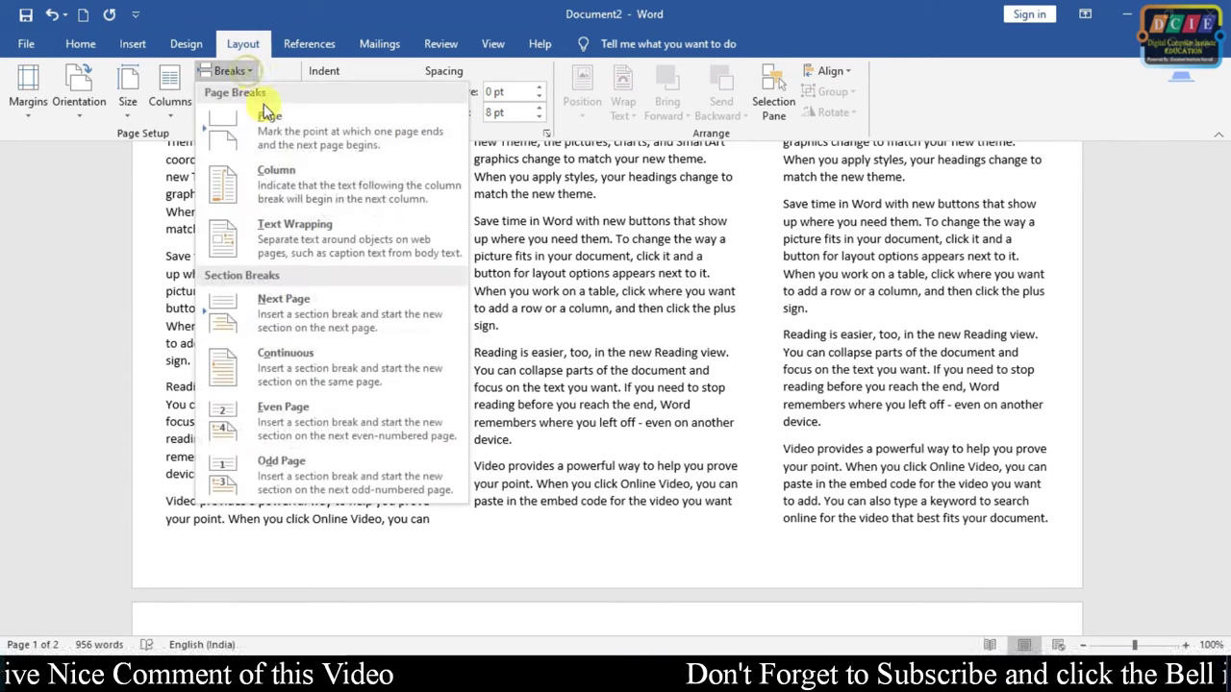
pyautogui.click(310, 185)
pyautogui.scroll(-4, 257, 304)
pyautogui.scroll(-1, 275, 297)
pyautogui.scroll(-5, 261, 297)
pyautogui.scroll(2, 266, 232)
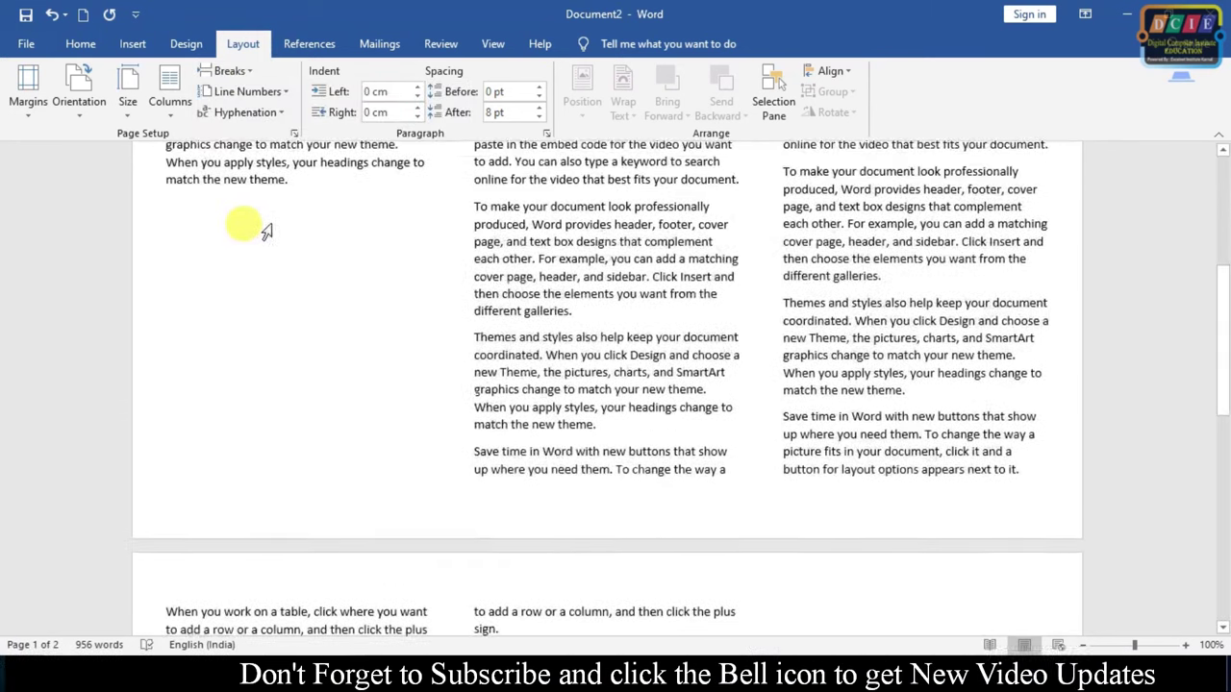
pyautogui.scroll(4, 308, 324)
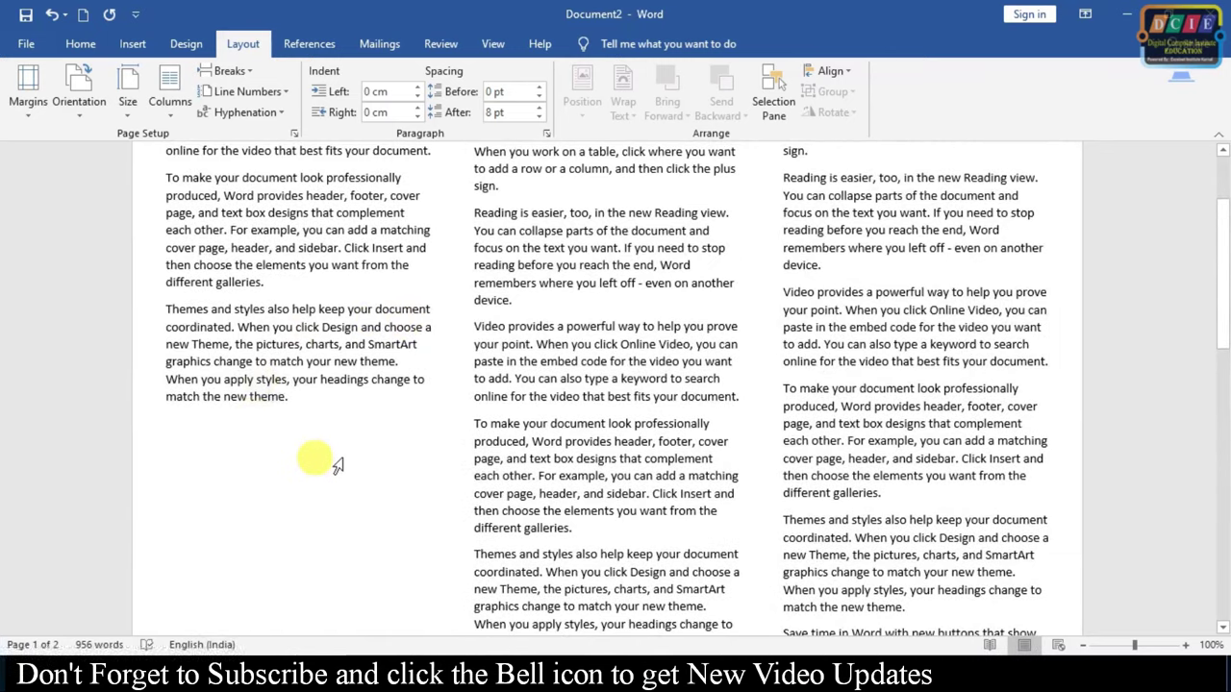
pyautogui.scroll(3, 481, 288)
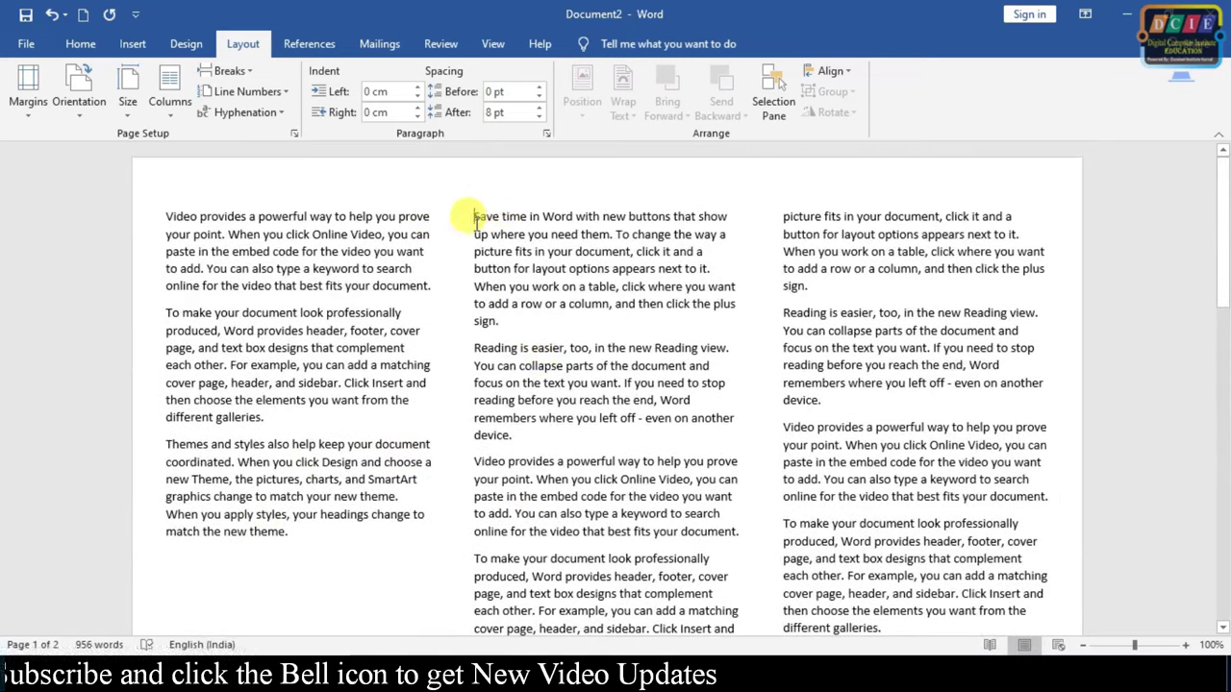
# Delete the column break so 'Save time in Word' flows back into the first column.
pyautogui.click(255, 72)
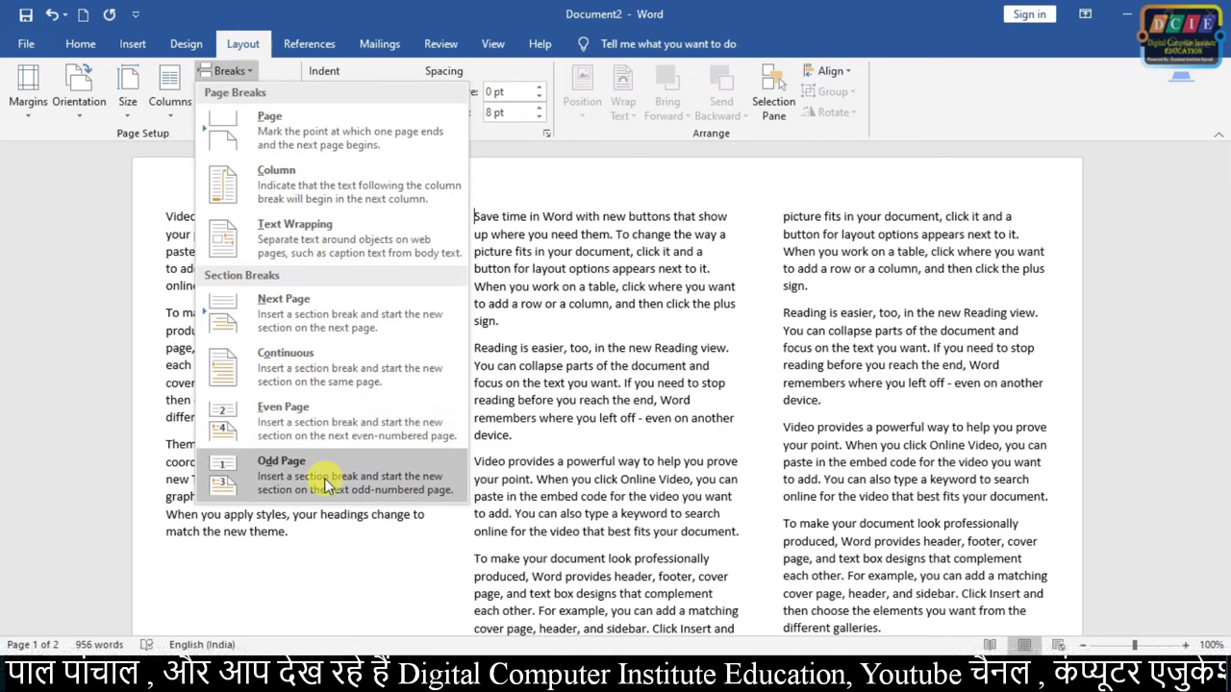
pyautogui.click(95, 324)
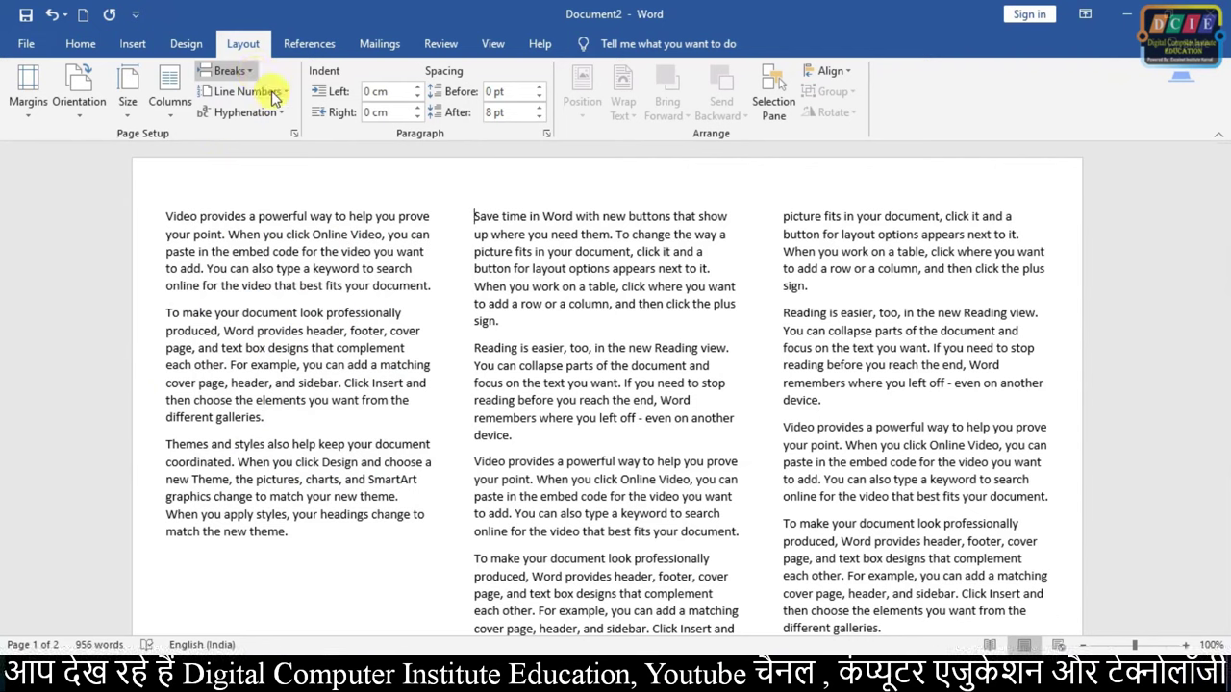
pyautogui.press('BackSpace')
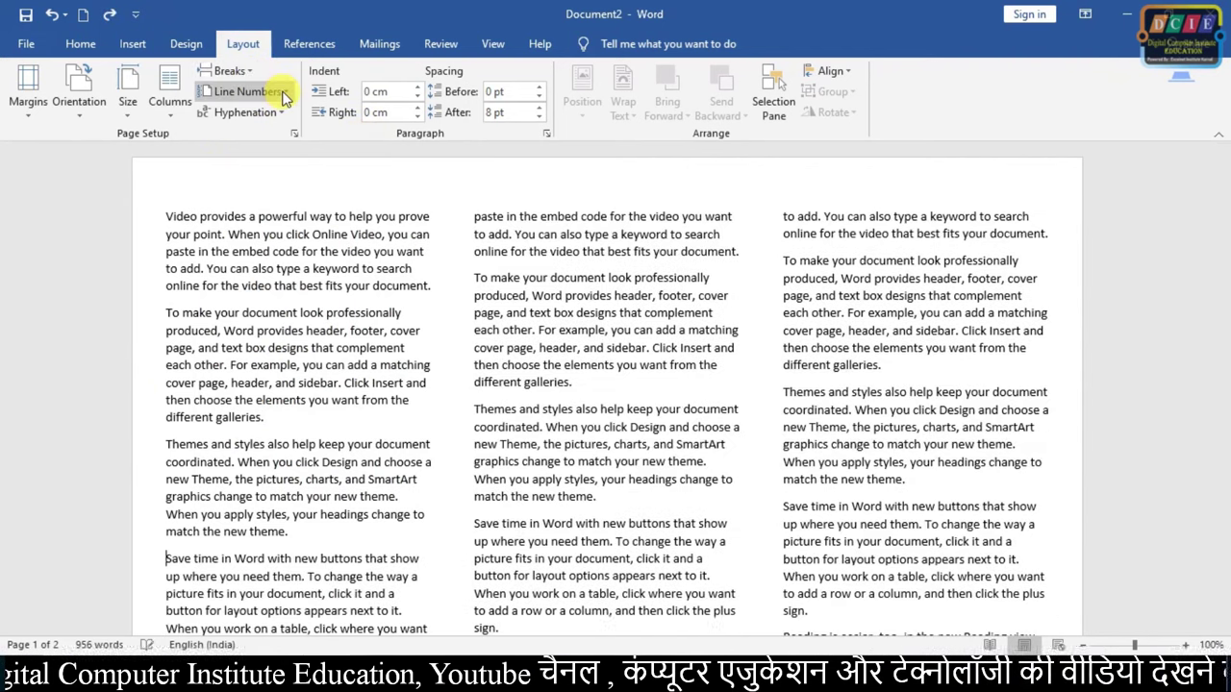
# Change the three-column text back to One column running across the landscape pages.
pyautogui.click(169, 91)
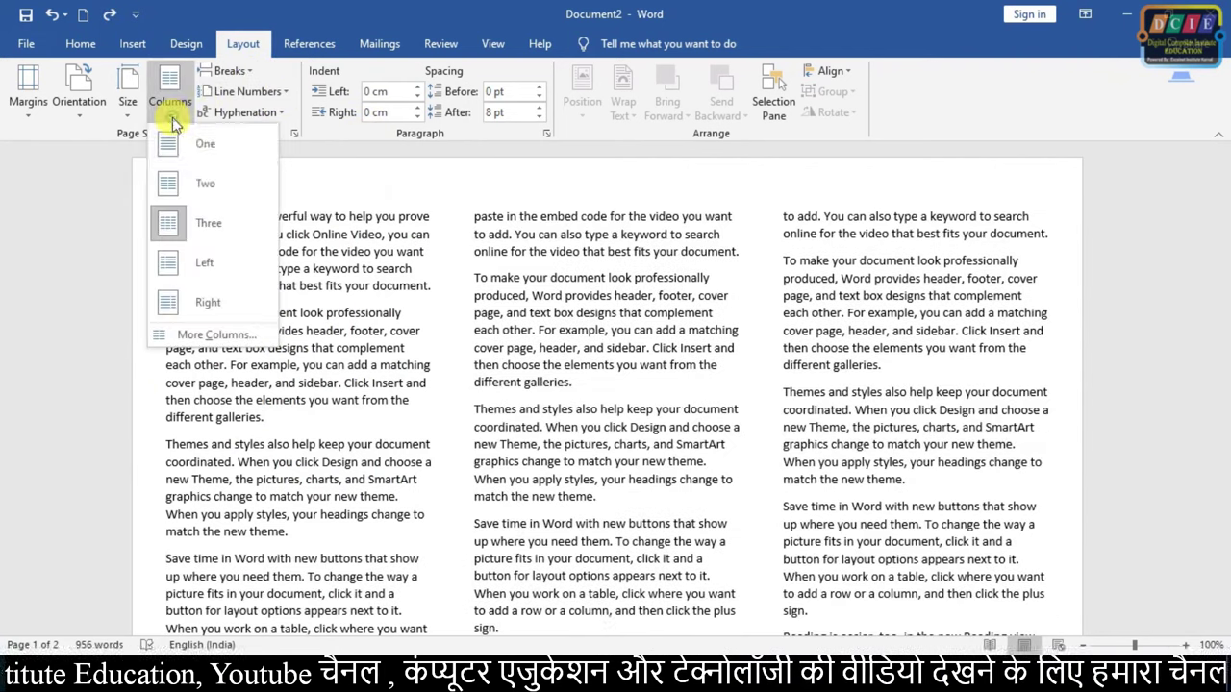
pyautogui.click(210, 149)
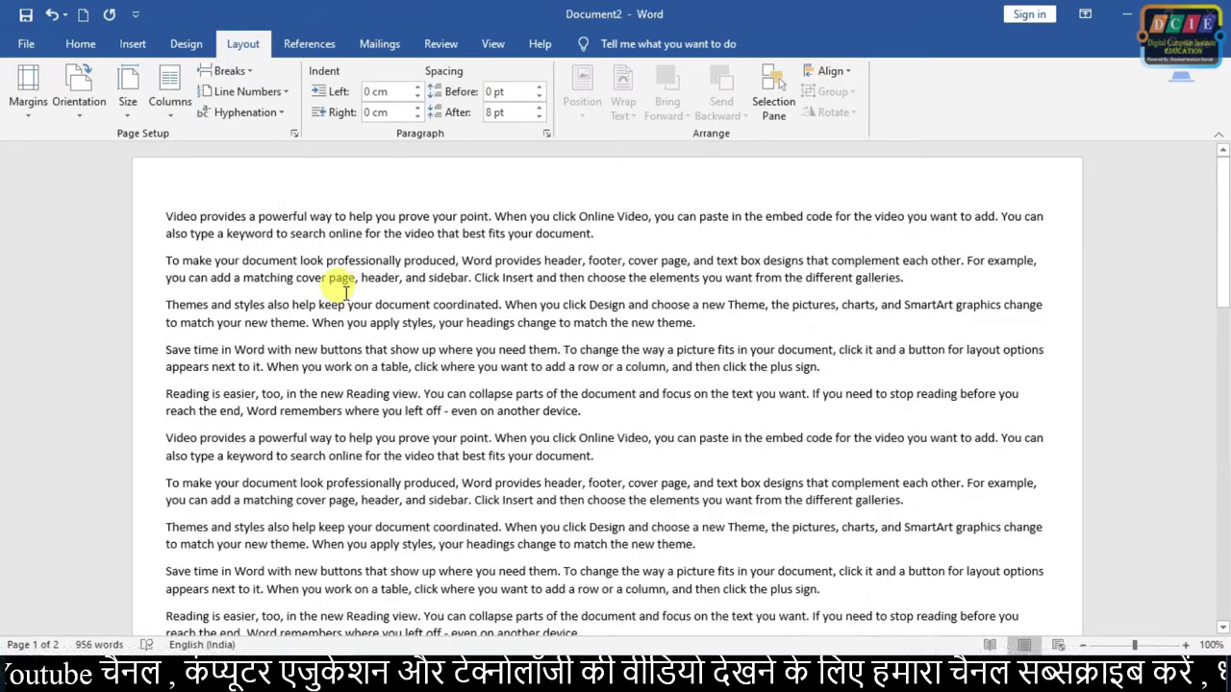
pyautogui.scroll(-2, 346, 292)
pyautogui.scroll(-4, 348, 284)
pyautogui.scroll(-2, 350, 281)
pyautogui.scroll(-4, 352, 277)
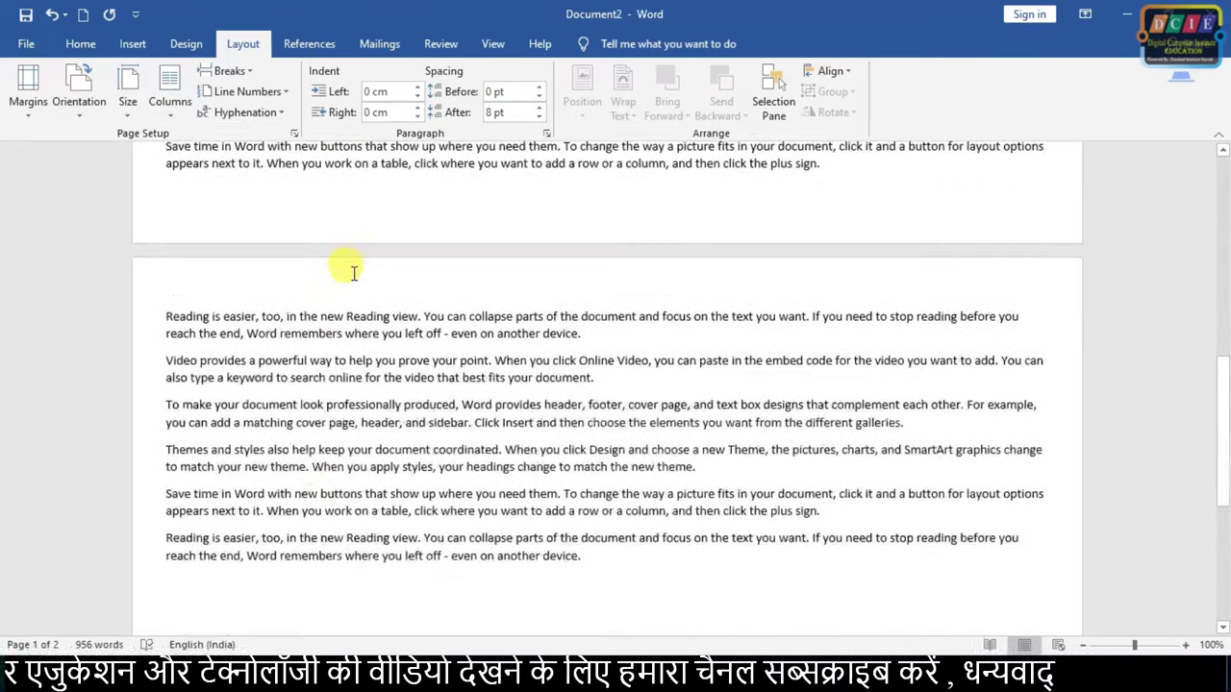
pyautogui.scroll(-3, 274, 243)
pyautogui.scroll(4, 269, 202)
pyautogui.scroll(3, 265, 279)
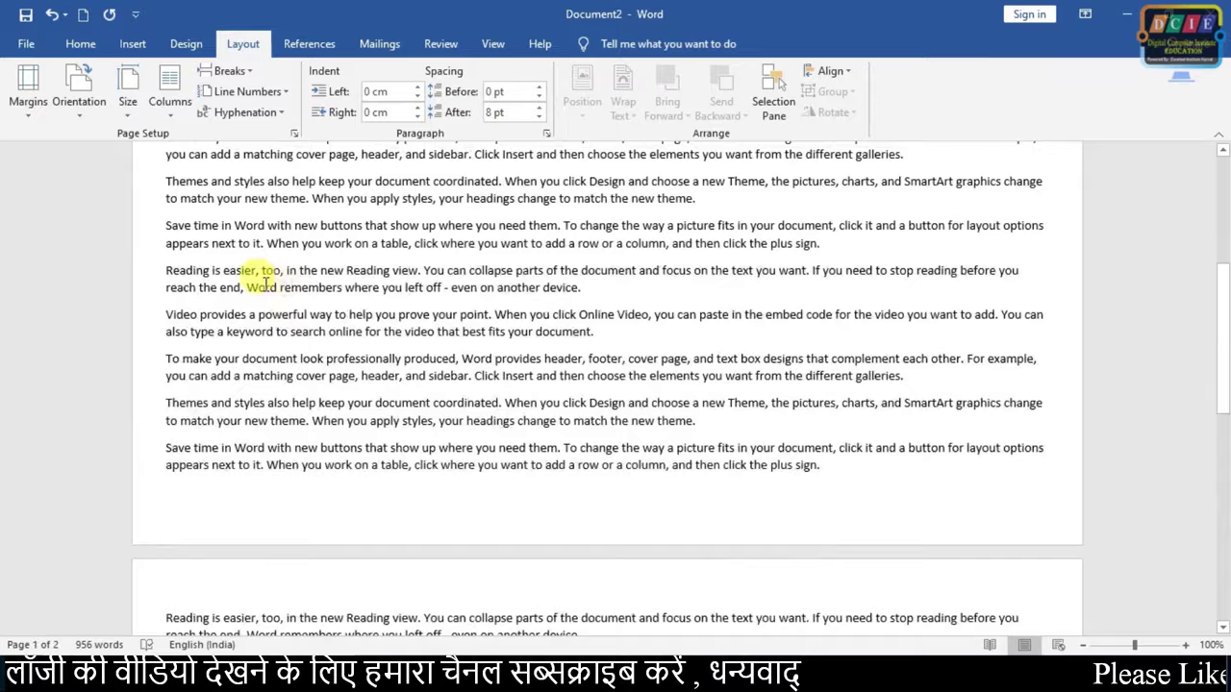
pyautogui.scroll(5, 264, 279)
pyautogui.scroll(3, 236, 275)
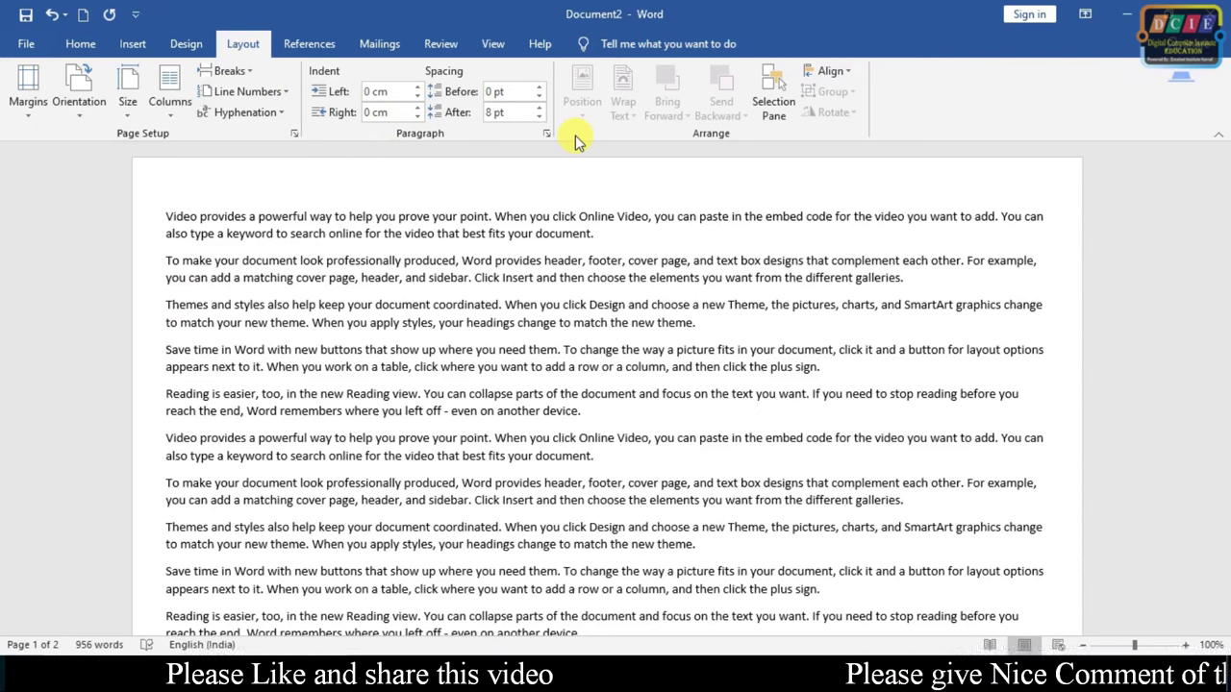
pyautogui.hotkey('ctrl', 'd')
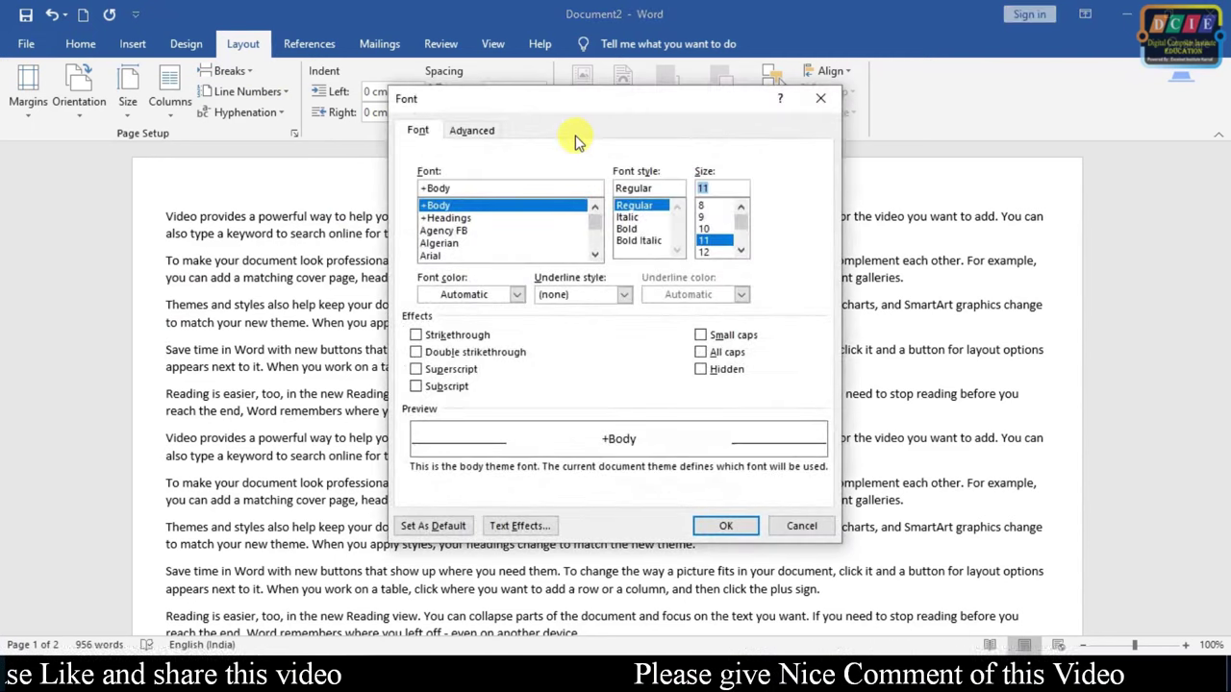
pyautogui.click(821, 98)
pyautogui.click(688, 596)
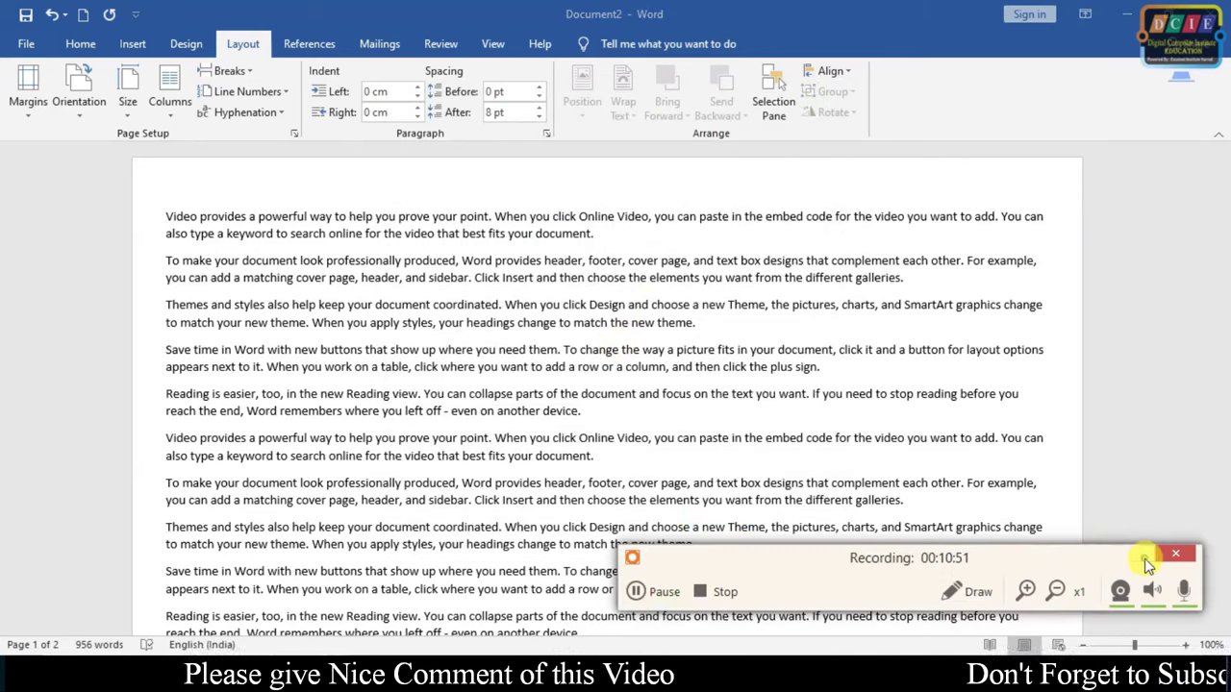
pyautogui.click(1144, 560)
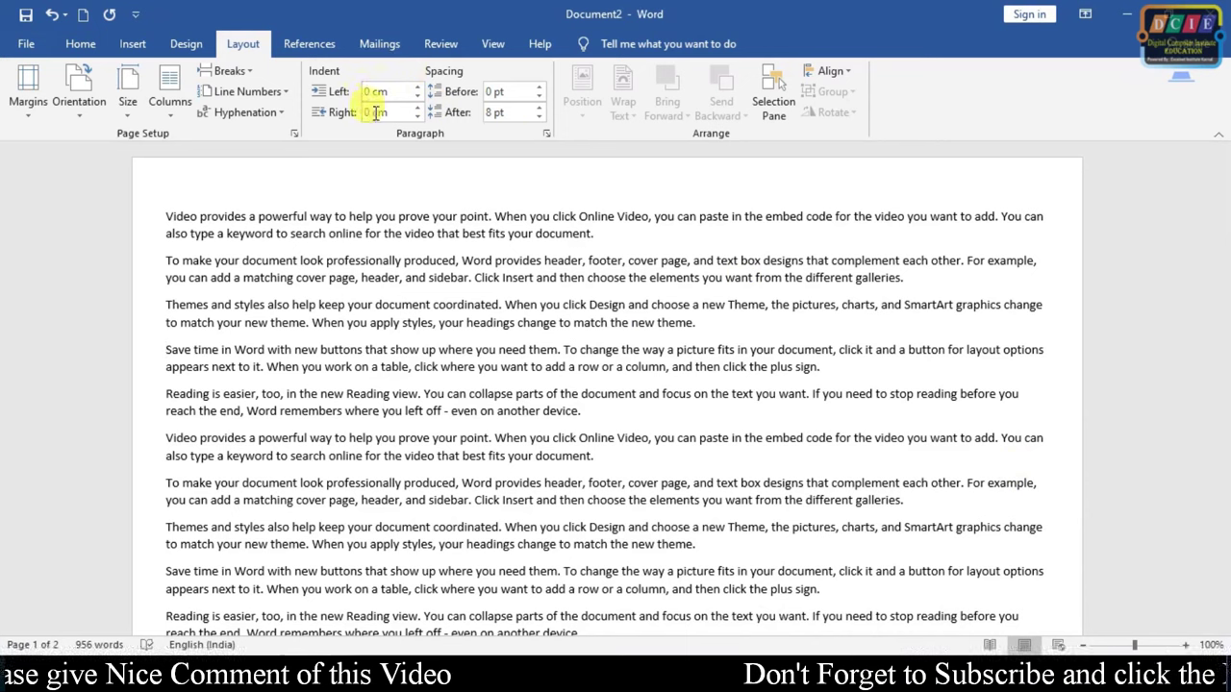
pyautogui.click(637, 591)
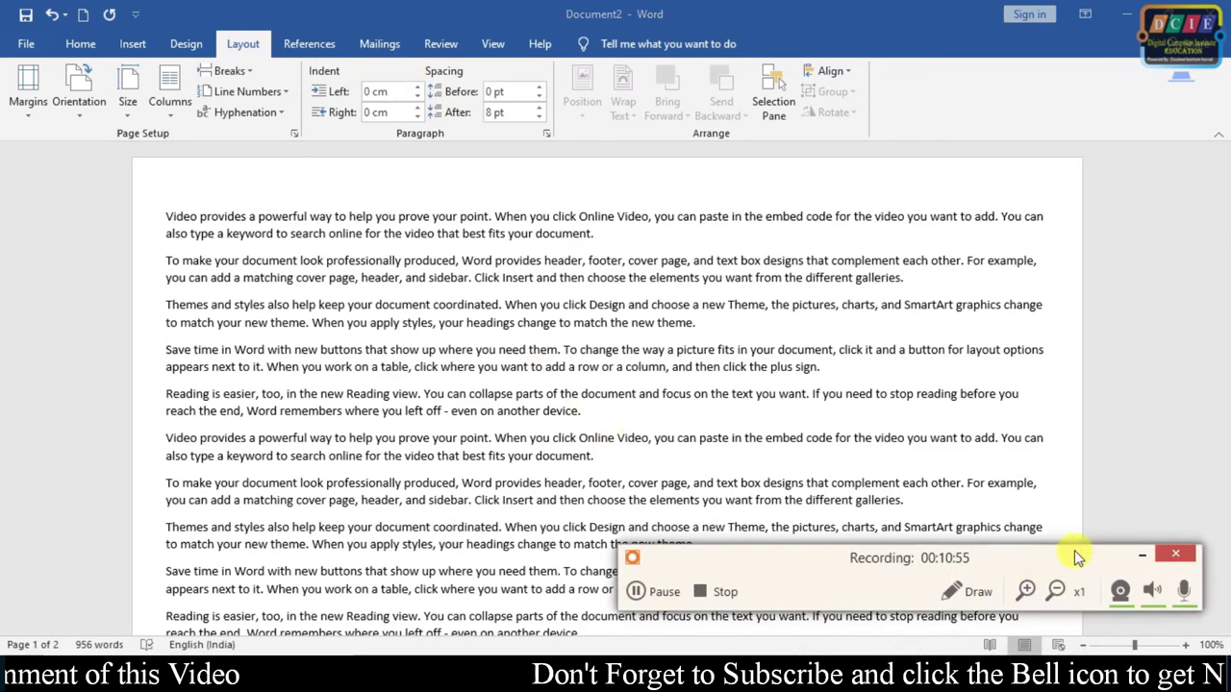
pyautogui.click(1142, 555)
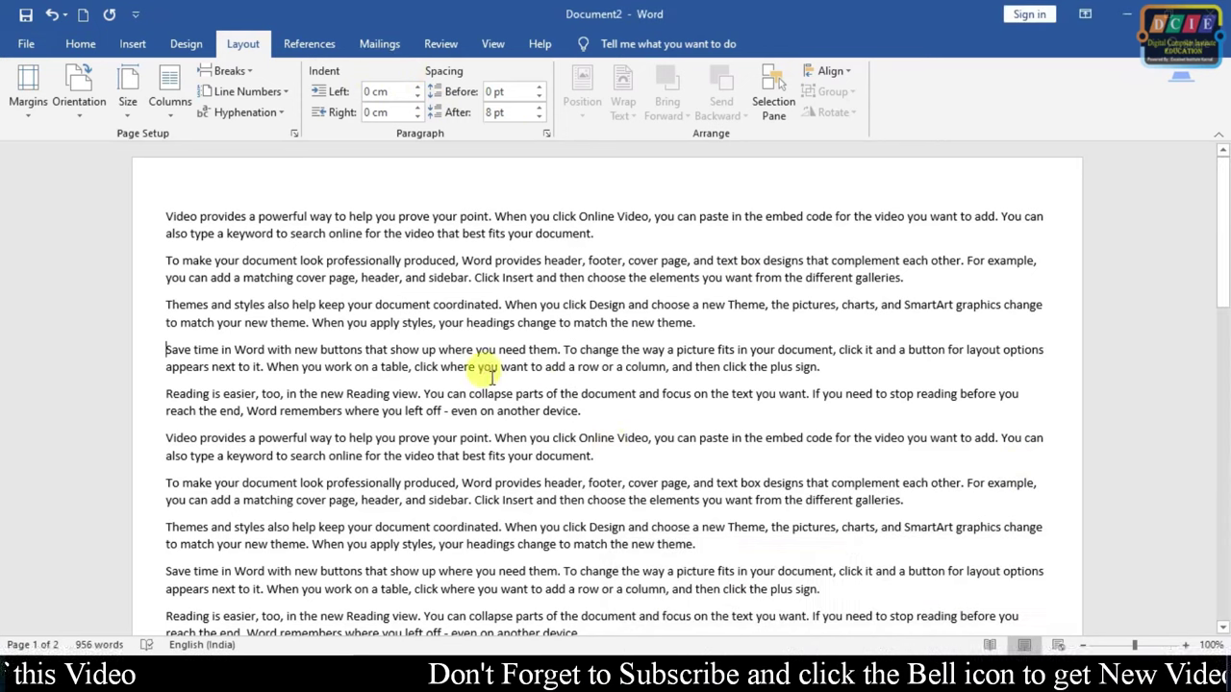
# Turn on Continuous line numbering, numbering lines 1 through 41 across both pages.
pyautogui.click(286, 93)
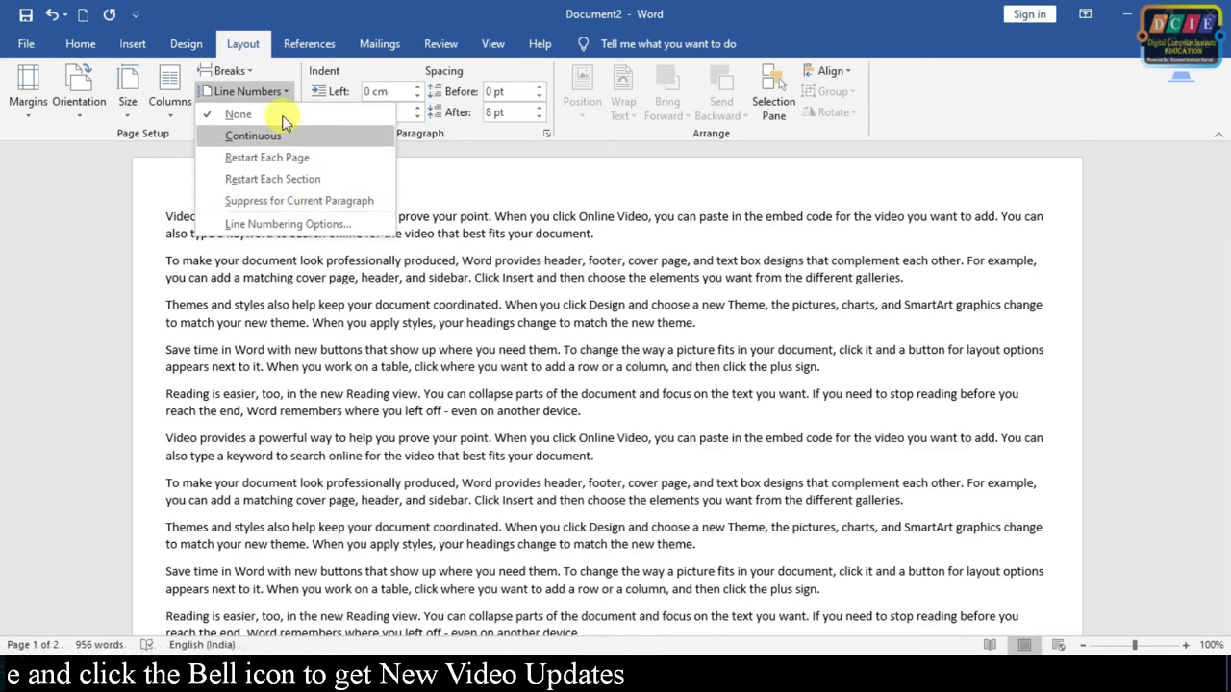
pyautogui.click(252, 135)
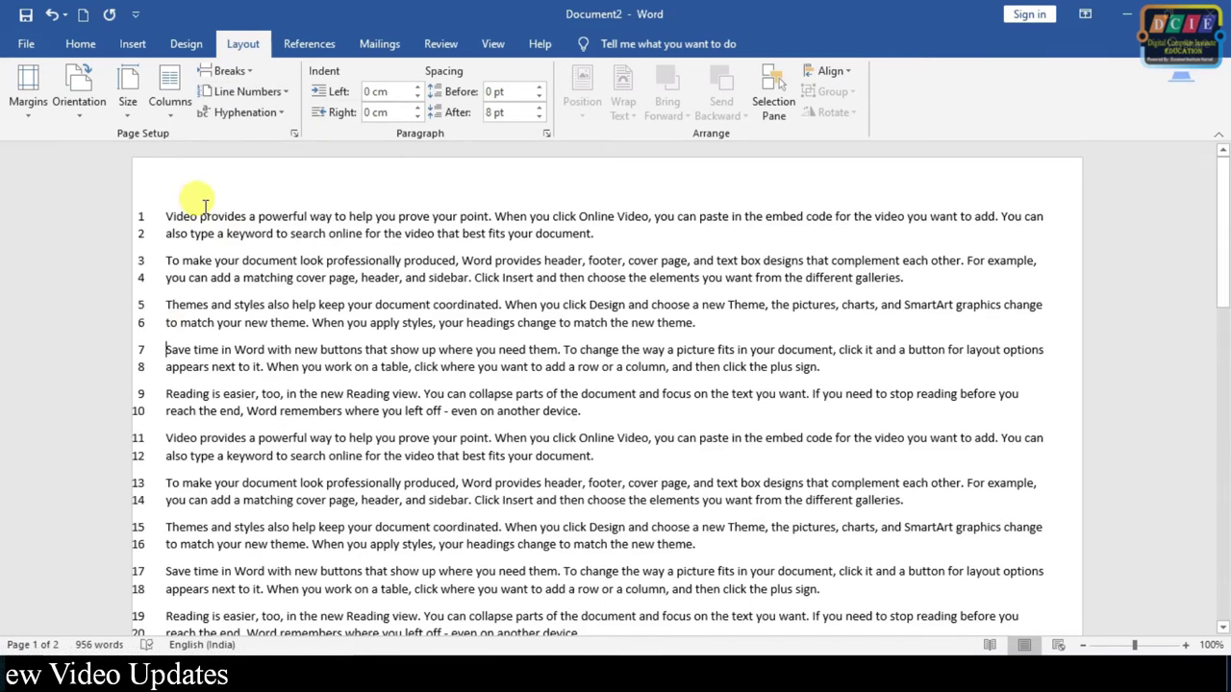
pyautogui.scroll(-3, 155, 285)
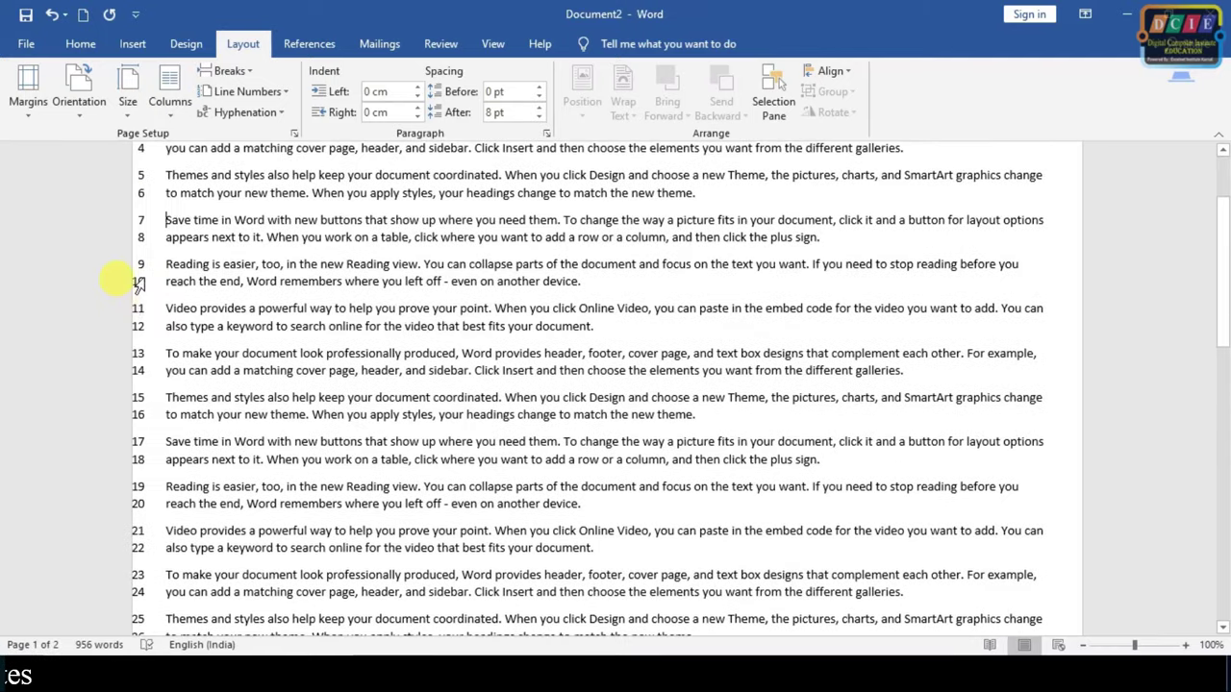
pyautogui.scroll(3, 143, 258)
pyautogui.scroll(-4, 144, 389)
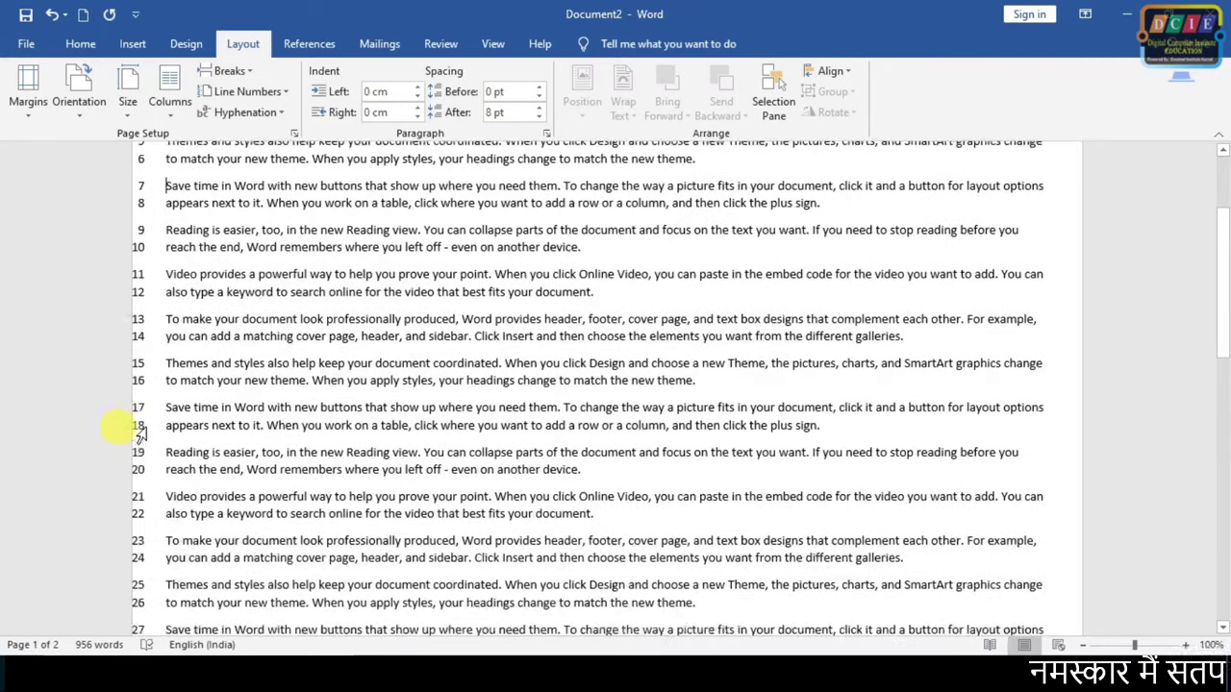
pyautogui.scroll(-3, 144, 387)
pyautogui.scroll(-2, 141, 385)
pyautogui.scroll(-3, 141, 384)
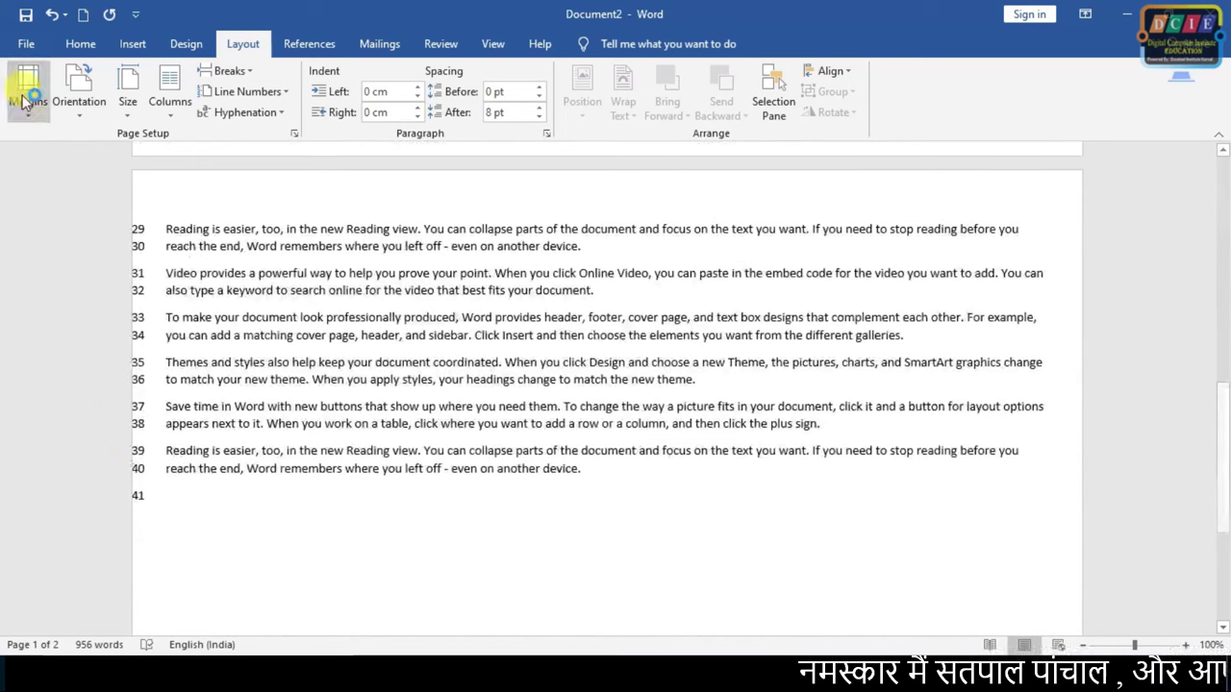
# Apply Normal margins, shortening the lines so continuous numbering now reaches 49.
pyautogui.click(31, 115)
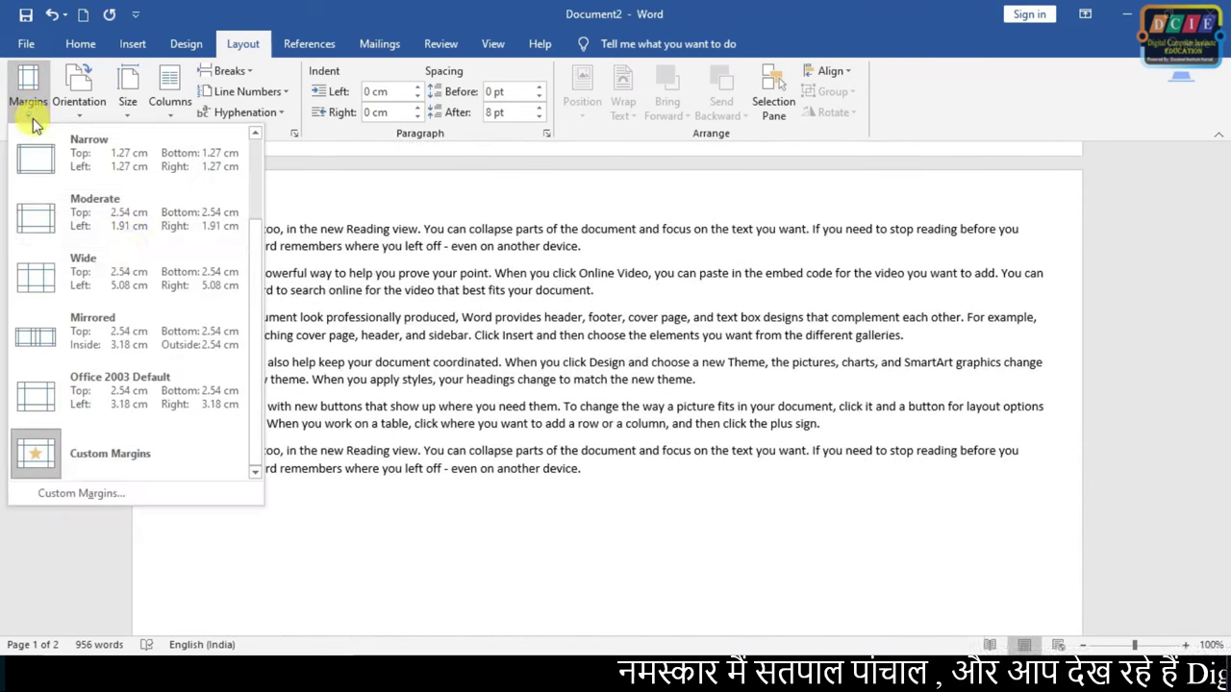
pyautogui.scroll(2, 149, 265)
pyautogui.click(132, 226)
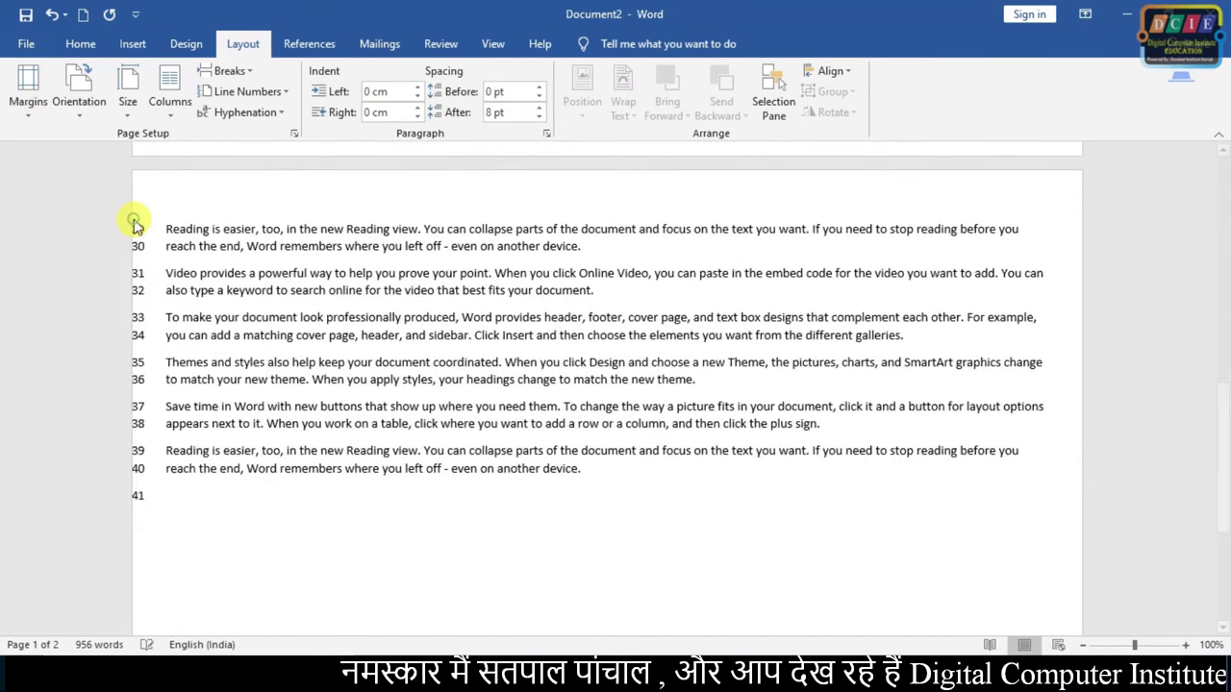
pyautogui.scroll(5, 230, 481)
pyautogui.scroll(3, 250, 365)
pyautogui.scroll(1, 193, 378)
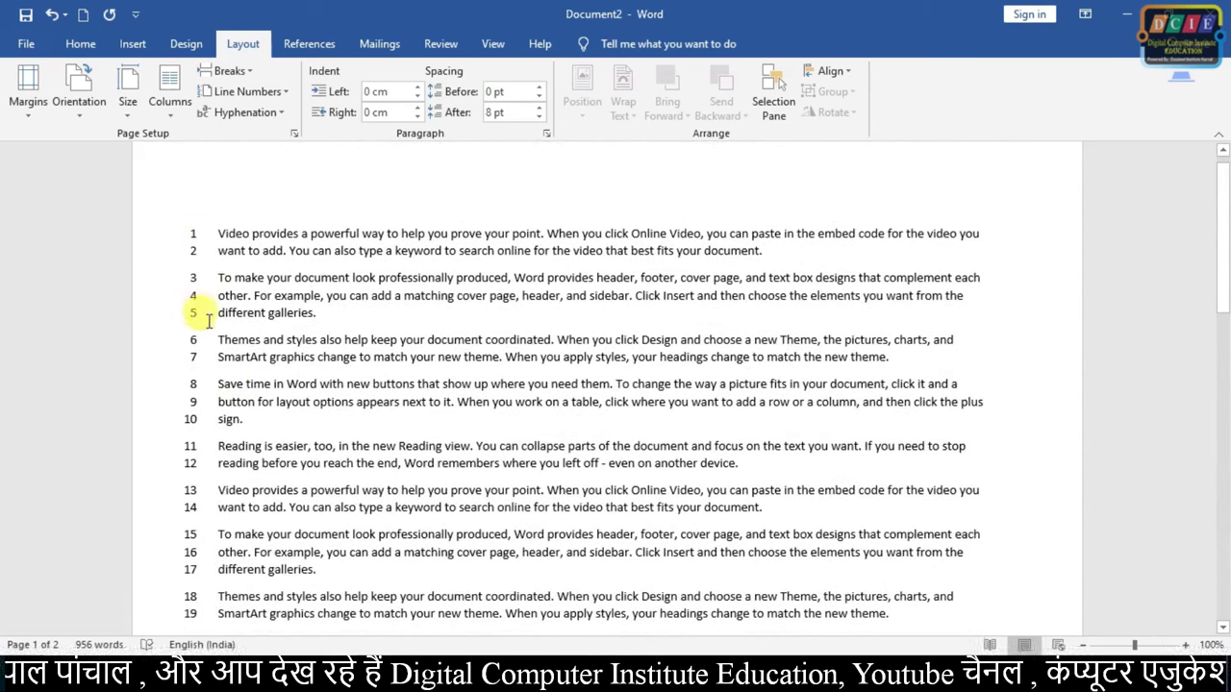
pyautogui.scroll(-4, 180, 508)
pyautogui.scroll(-3, 173, 515)
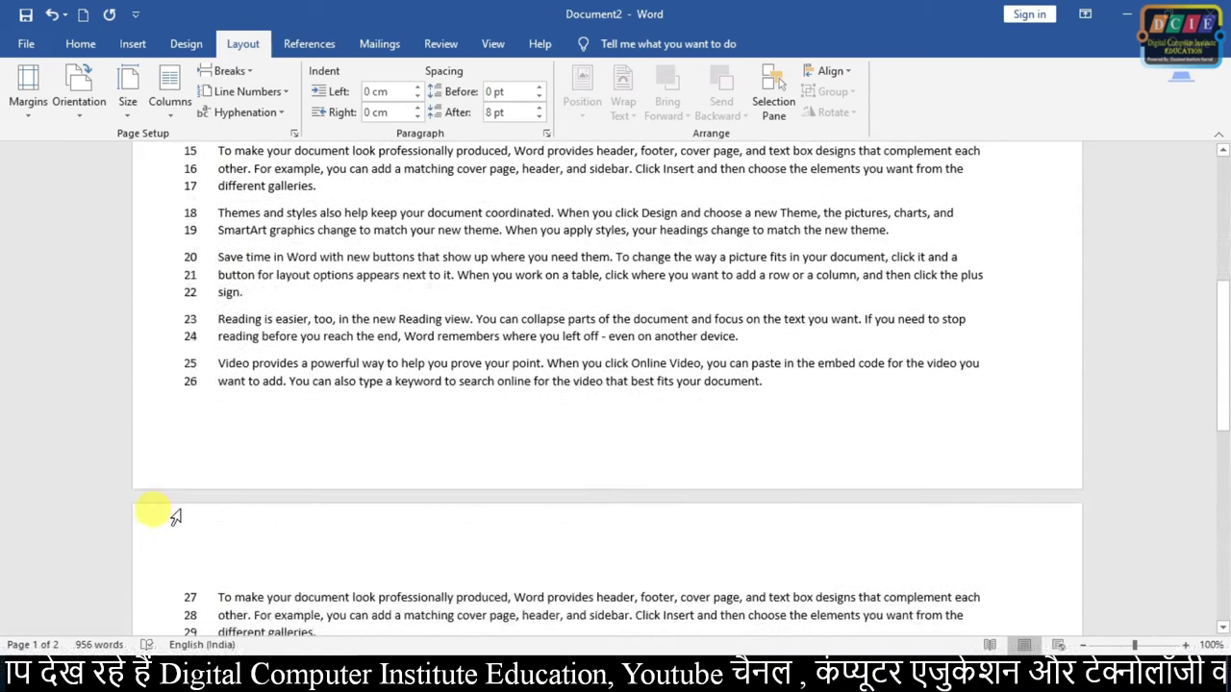
pyautogui.scroll(-4, 164, 485)
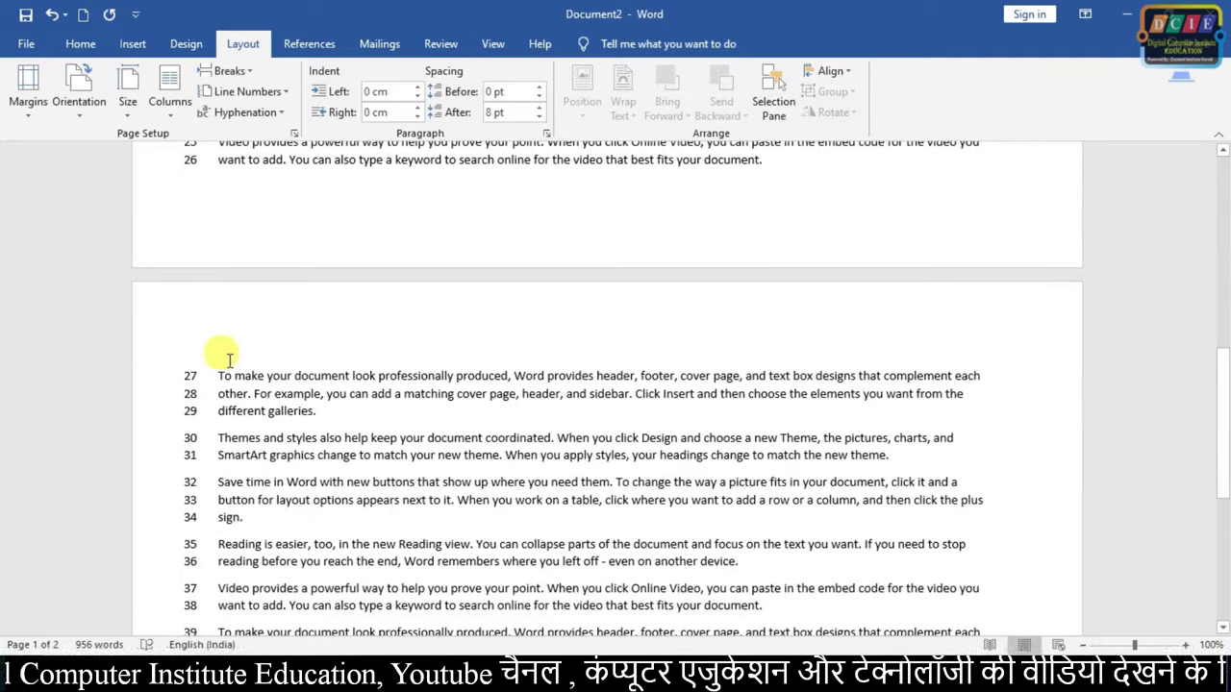
pyautogui.scroll(-4, 181, 460)
pyautogui.scroll(-3, 186, 468)
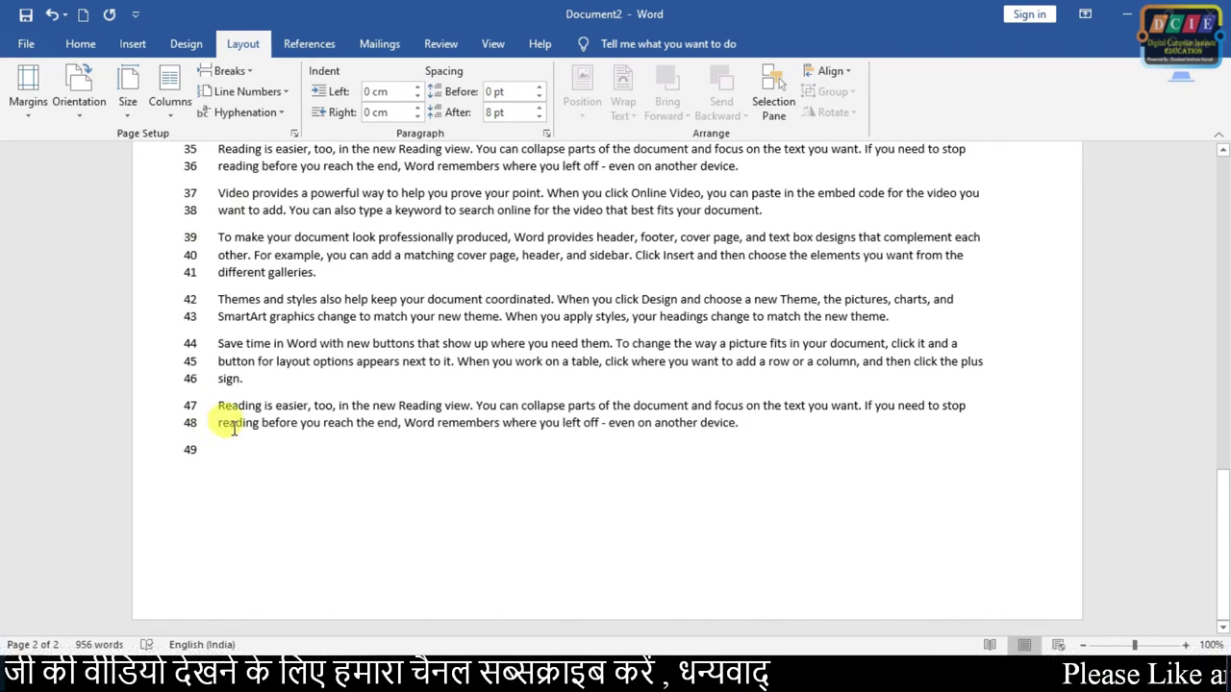
# Review the line numbering choices and inspect the last numbered line on page 1.
pyautogui.click(285, 94)
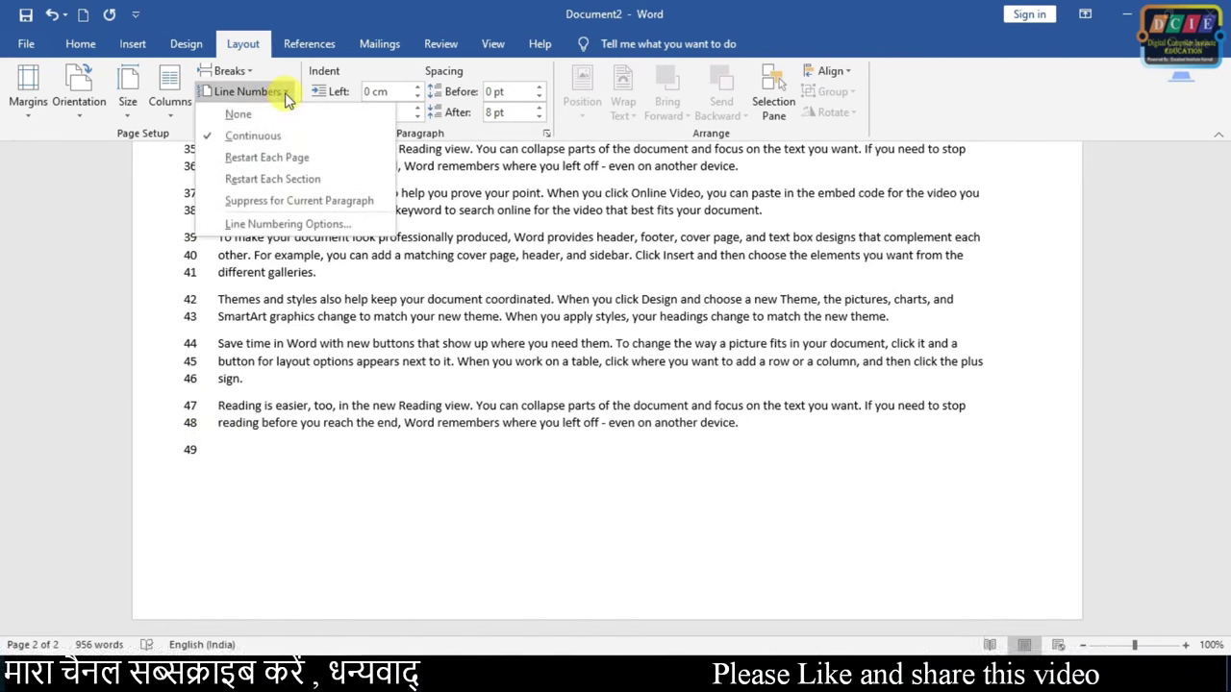
pyautogui.click(296, 165)
pyautogui.scroll(5, 247, 391)
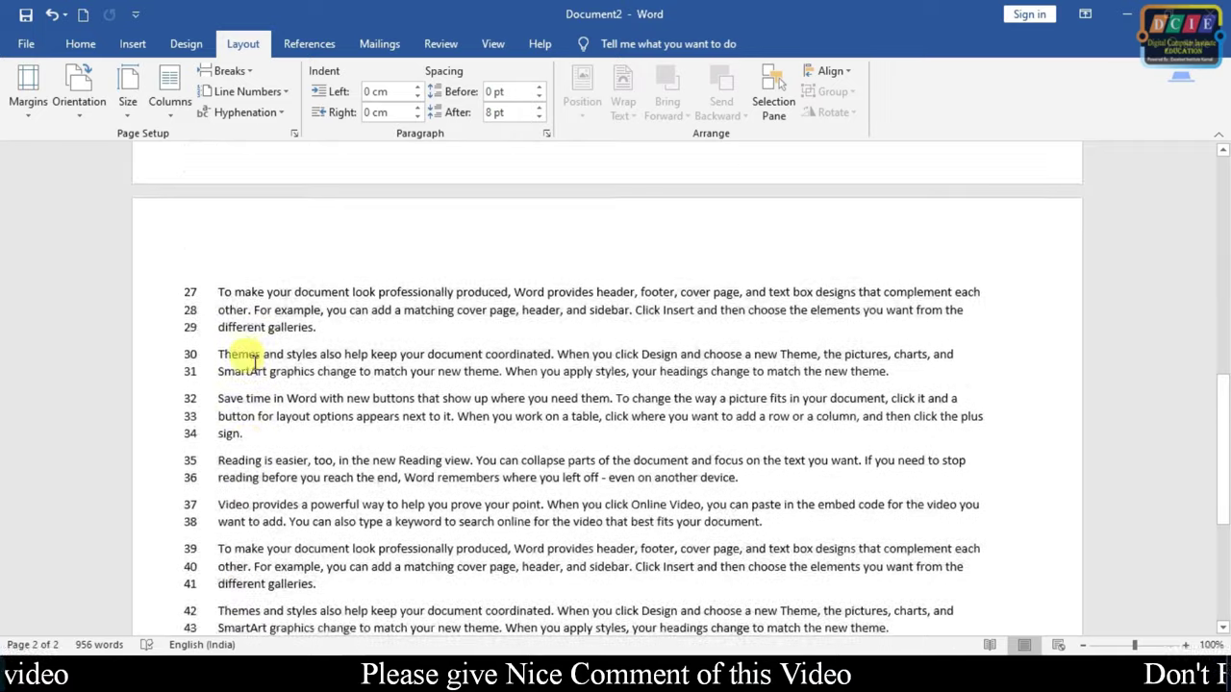
pyautogui.scroll(4, 241, 275)
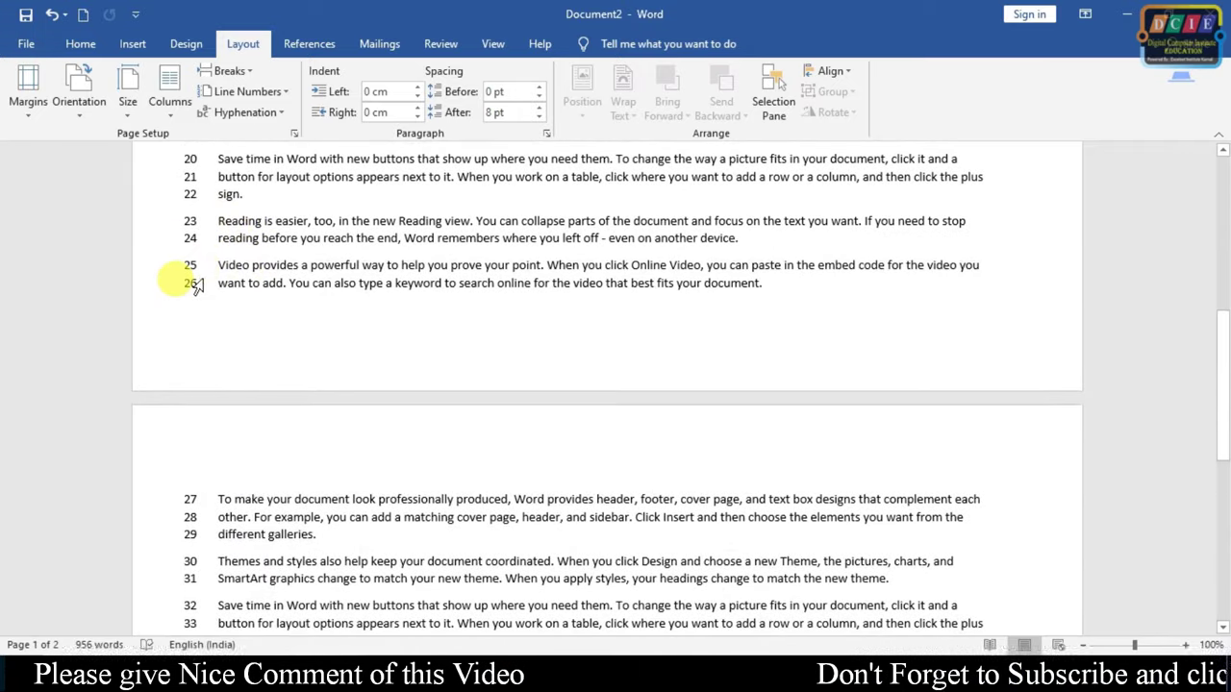
pyautogui.click(197, 285)
pyautogui.scroll(-3, 217, 471)
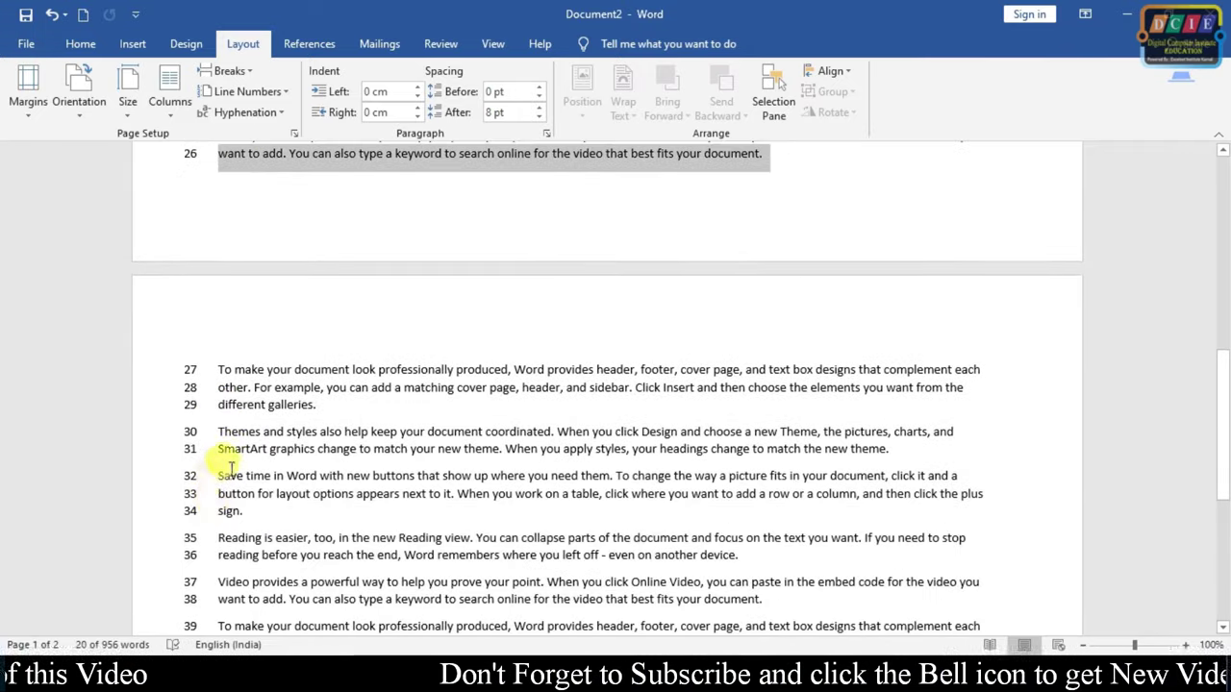
pyautogui.click(293, 235)
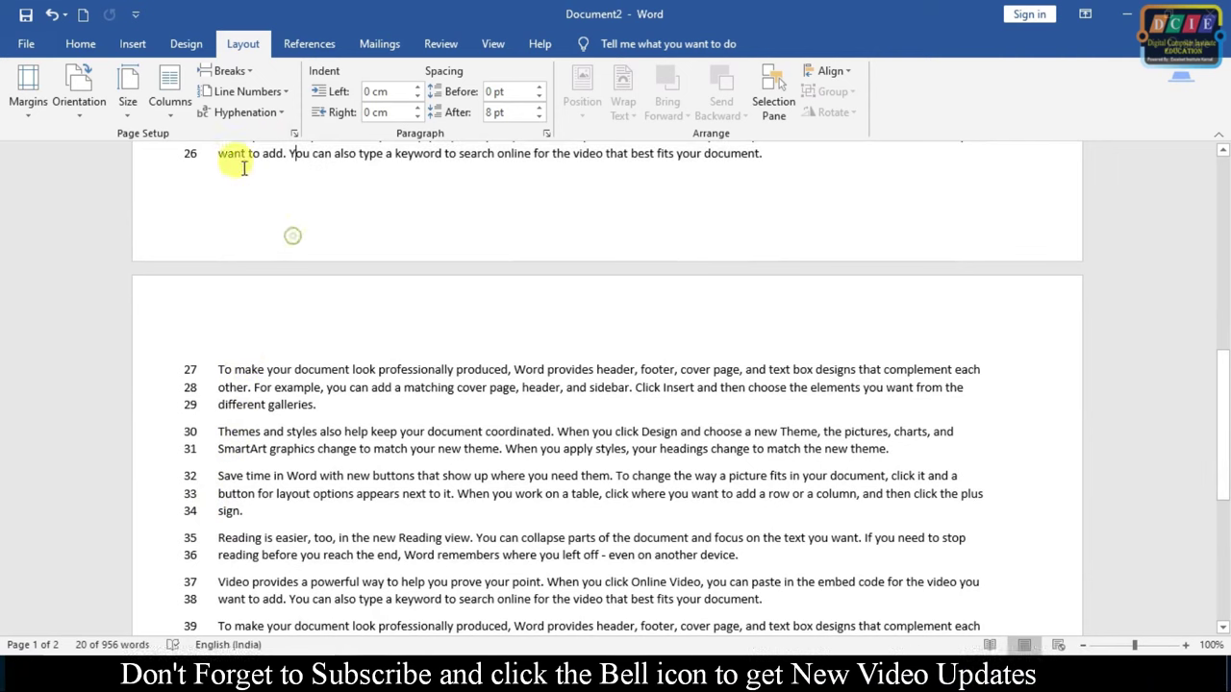
# Set line numbers to Restart Each Page so page 2 counts from 1 to 23.
pyautogui.click(279, 93)
pyautogui.click(302, 156)
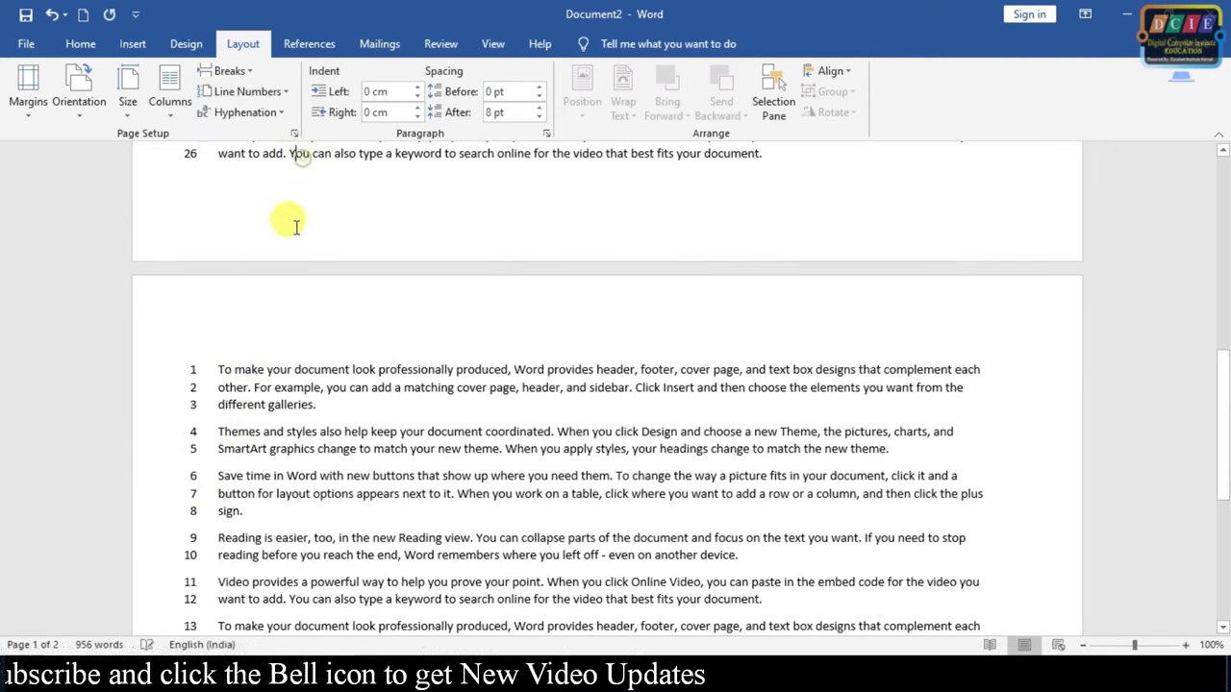
pyautogui.scroll(4, 135, 265)
pyautogui.scroll(6, 192, 308)
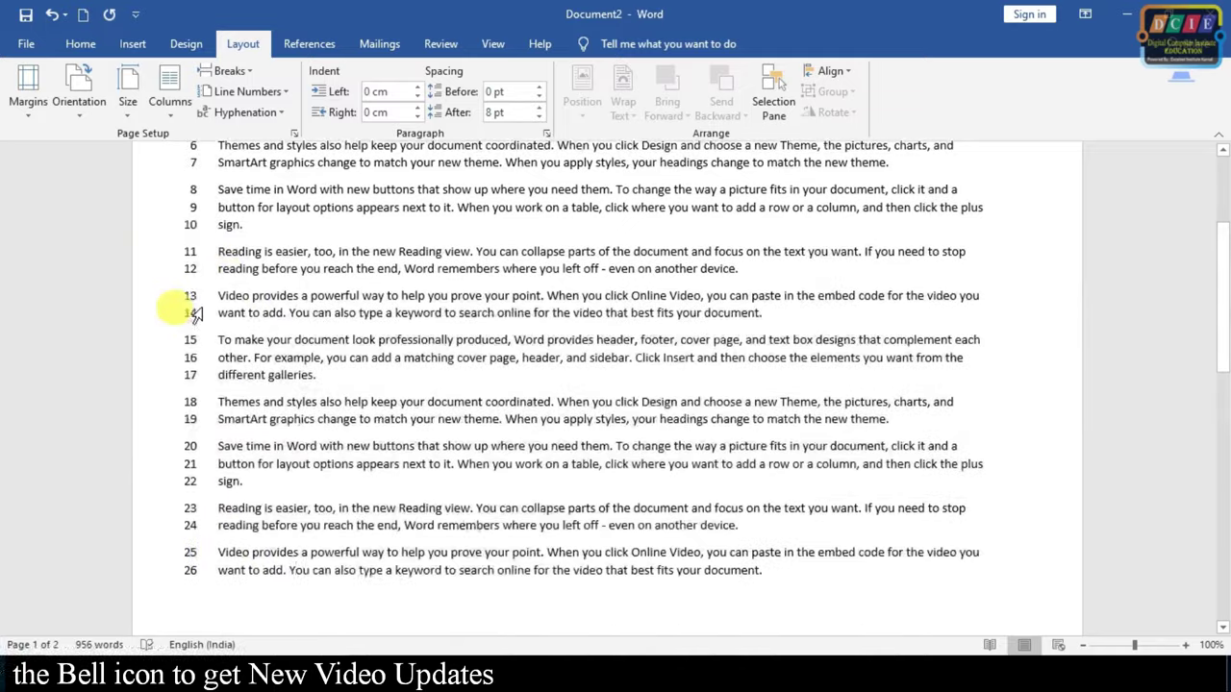
pyautogui.scroll(-8, 192, 311)
pyautogui.scroll(1, 197, 388)
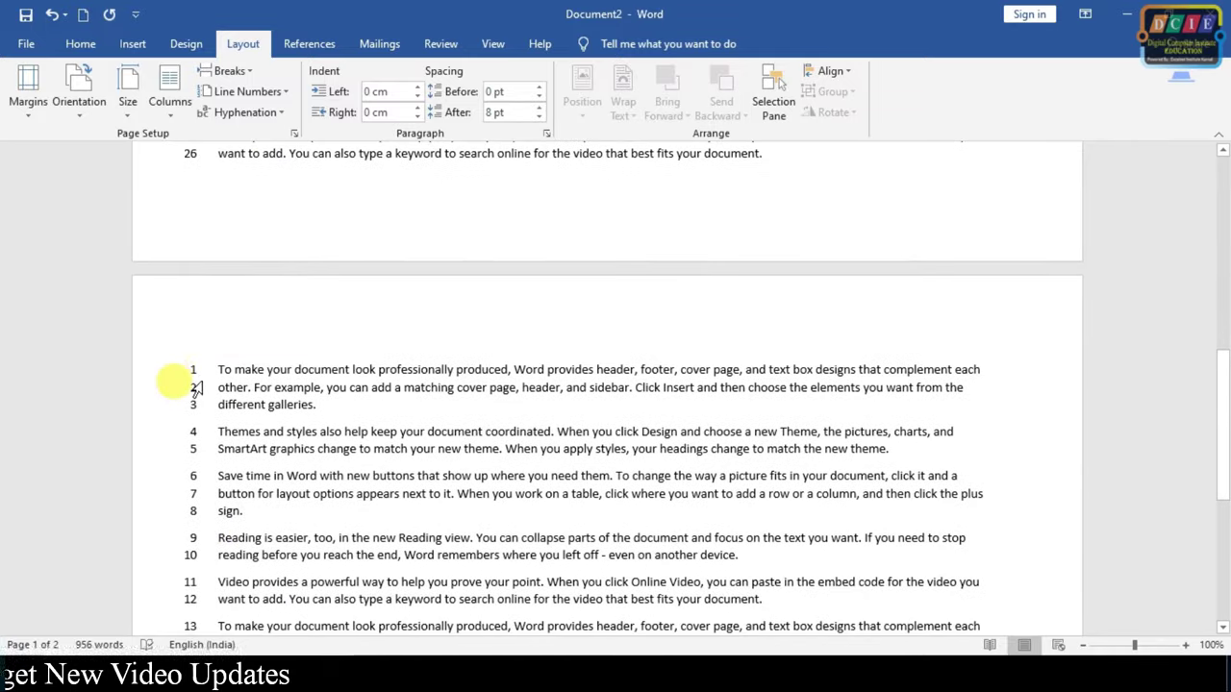
pyautogui.scroll(-4, 194, 374)
pyautogui.scroll(-4, 188, 262)
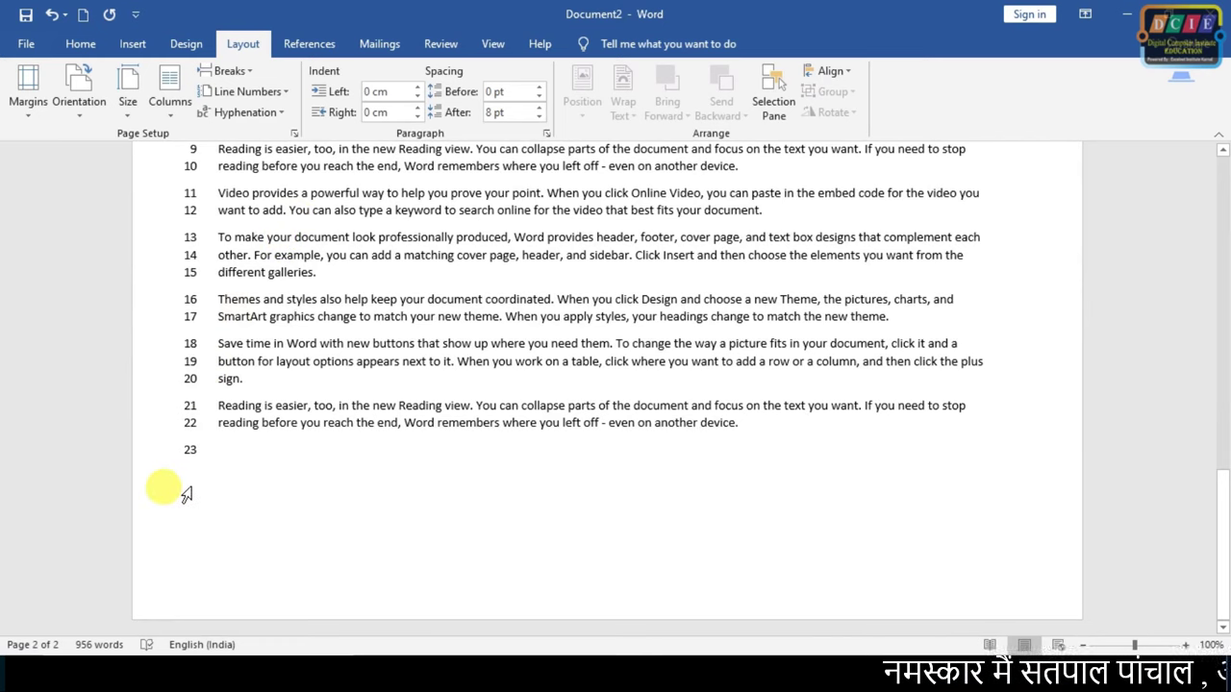
# Switch line numbering to Restart Each Section so numbers run continuously again.
pyautogui.click(283, 92)
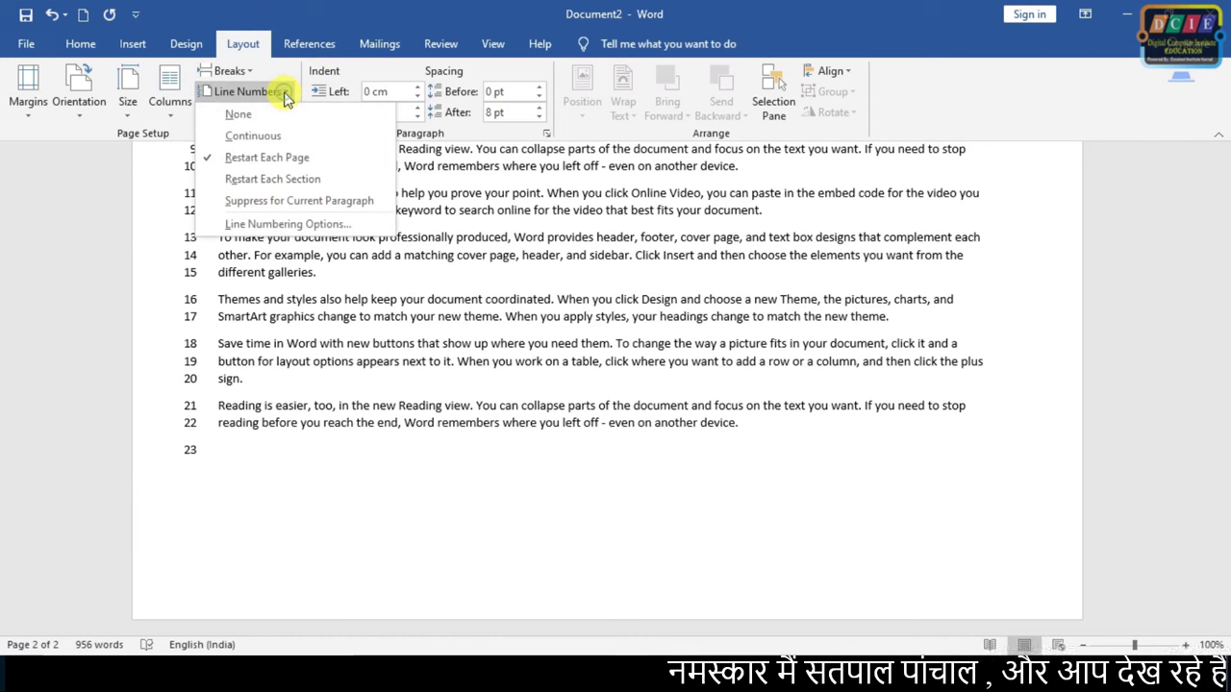
pyautogui.click(310, 180)
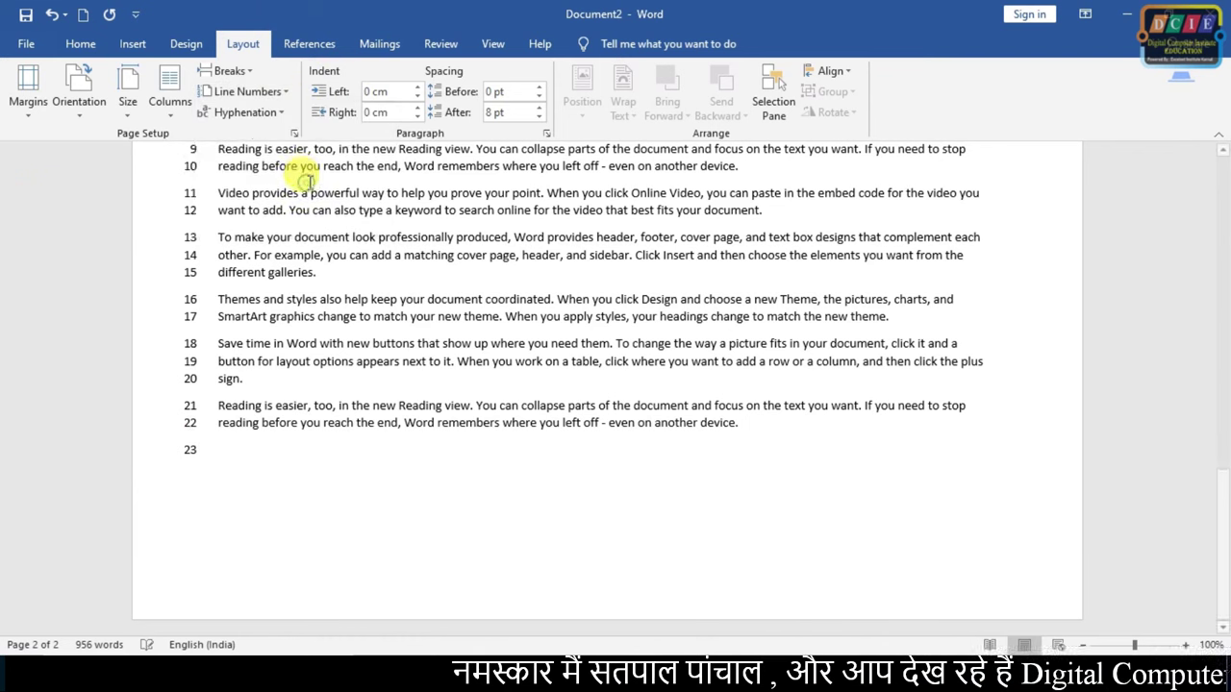
pyautogui.scroll(1, 286, 201)
pyautogui.scroll(3, 279, 265)
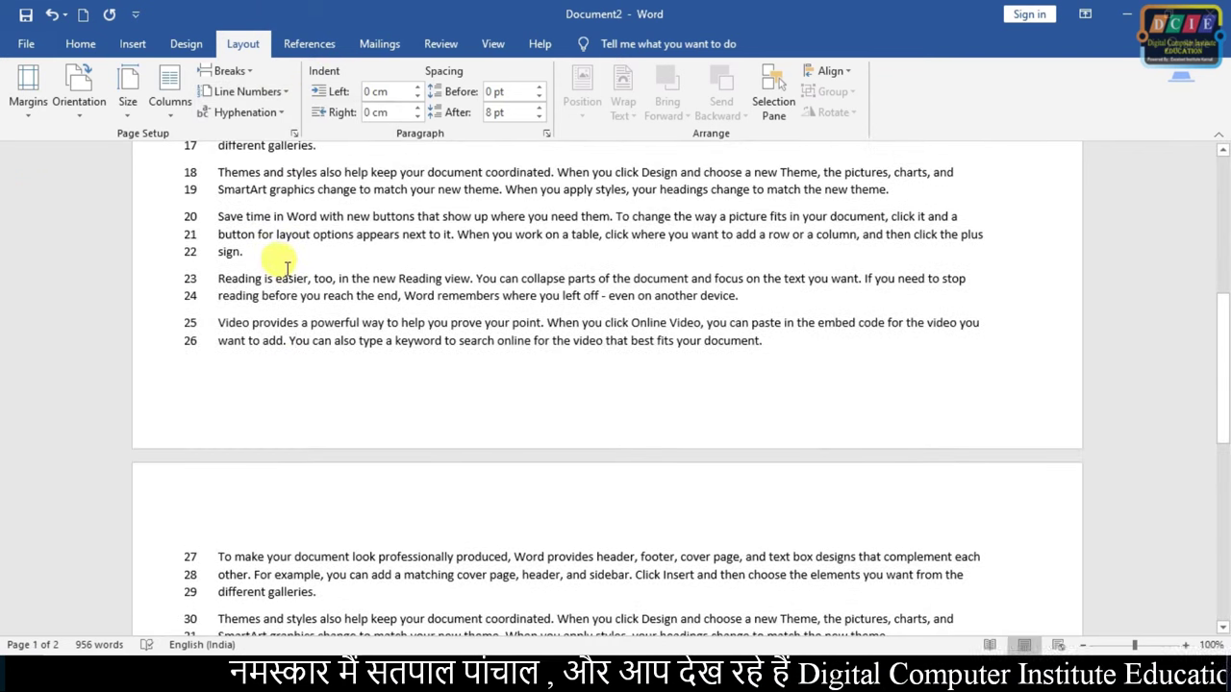
pyautogui.scroll(-3, 285, 272)
pyautogui.scroll(-4, 284, 274)
pyautogui.scroll(-4, 288, 276)
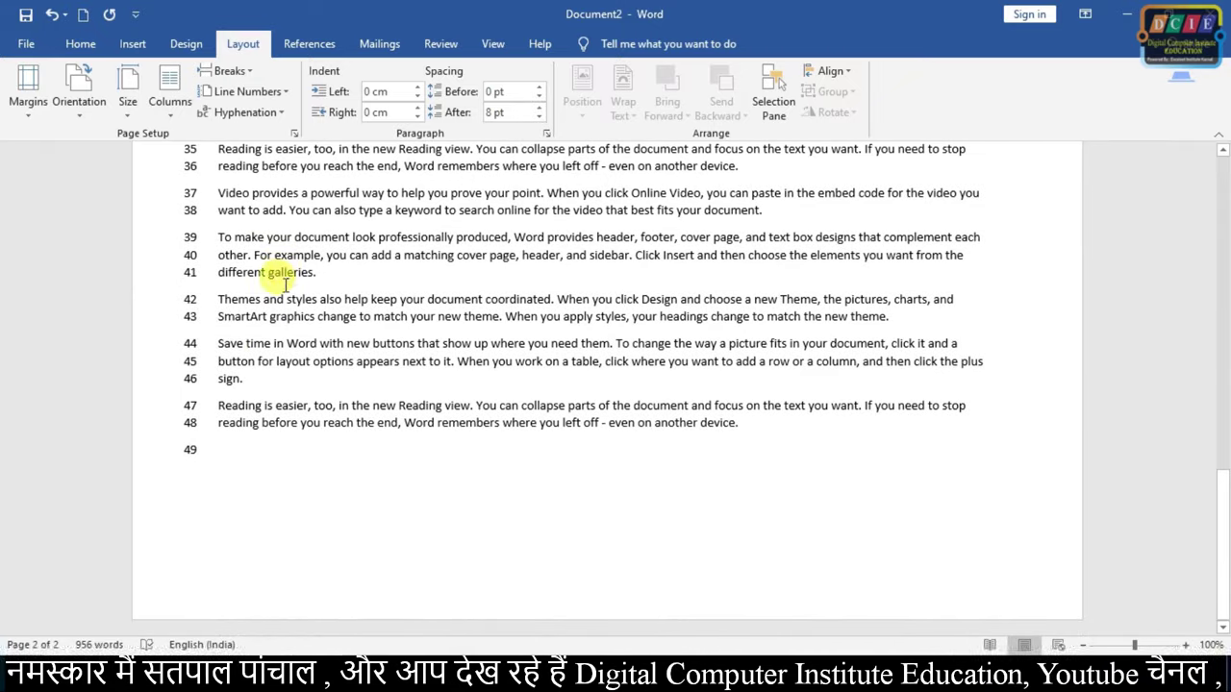
# Add empty lines before the 'Save time in Word' paragraph.
pyautogui.press('Return')
pyautogui.press('Return')
pyautogui.press('Return')
pyautogui.press('Return')
pyautogui.press('Return')
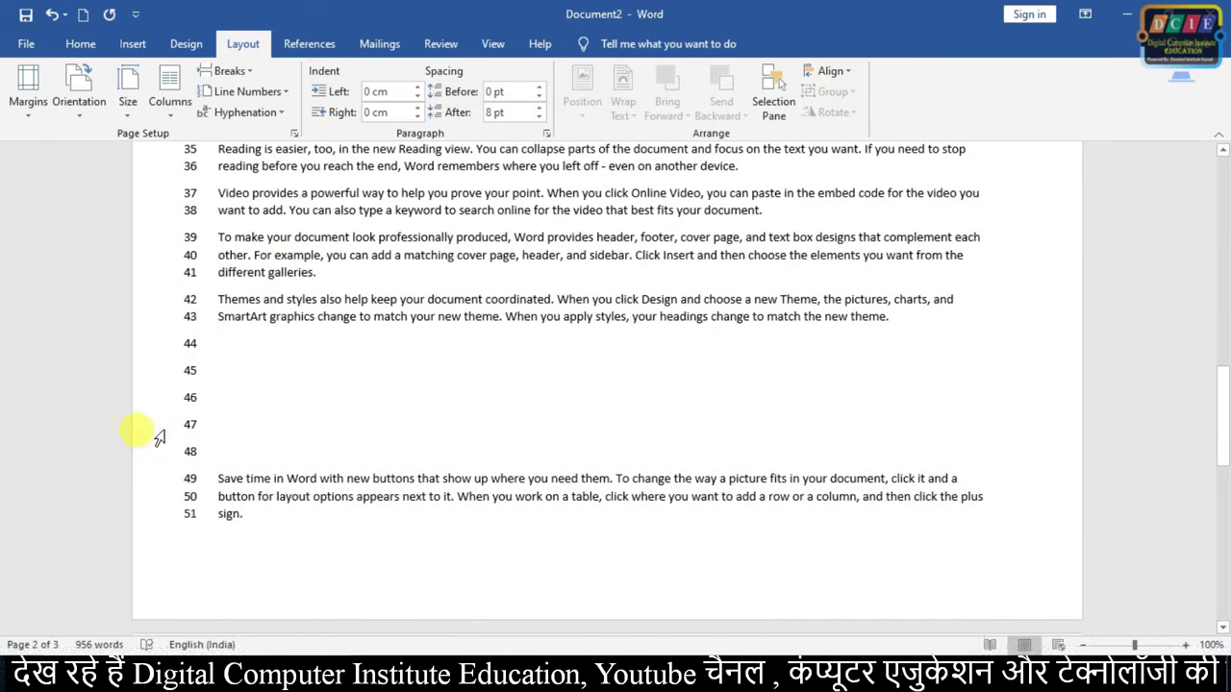
pyautogui.scroll(1, 288, 385)
pyautogui.scroll(4, 257, 358)
pyautogui.scroll(4, 257, 357)
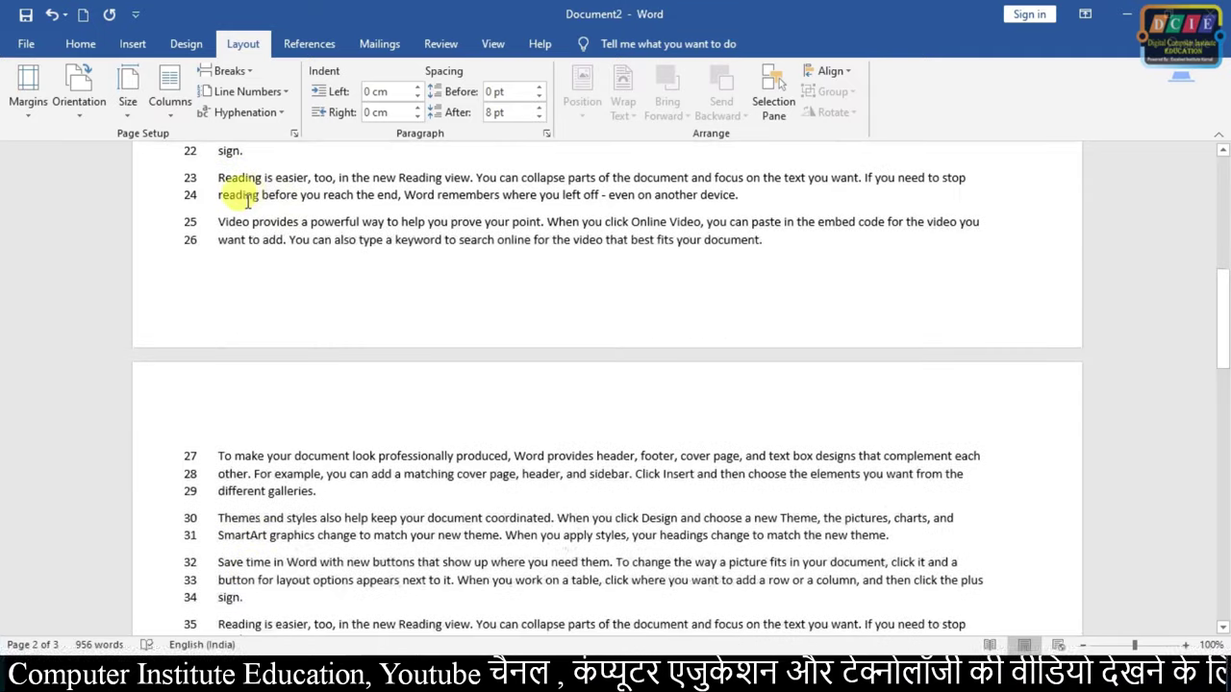
# Suppress the line number for the 'Save time in Word' paragraph.
pyautogui.click(286, 93)
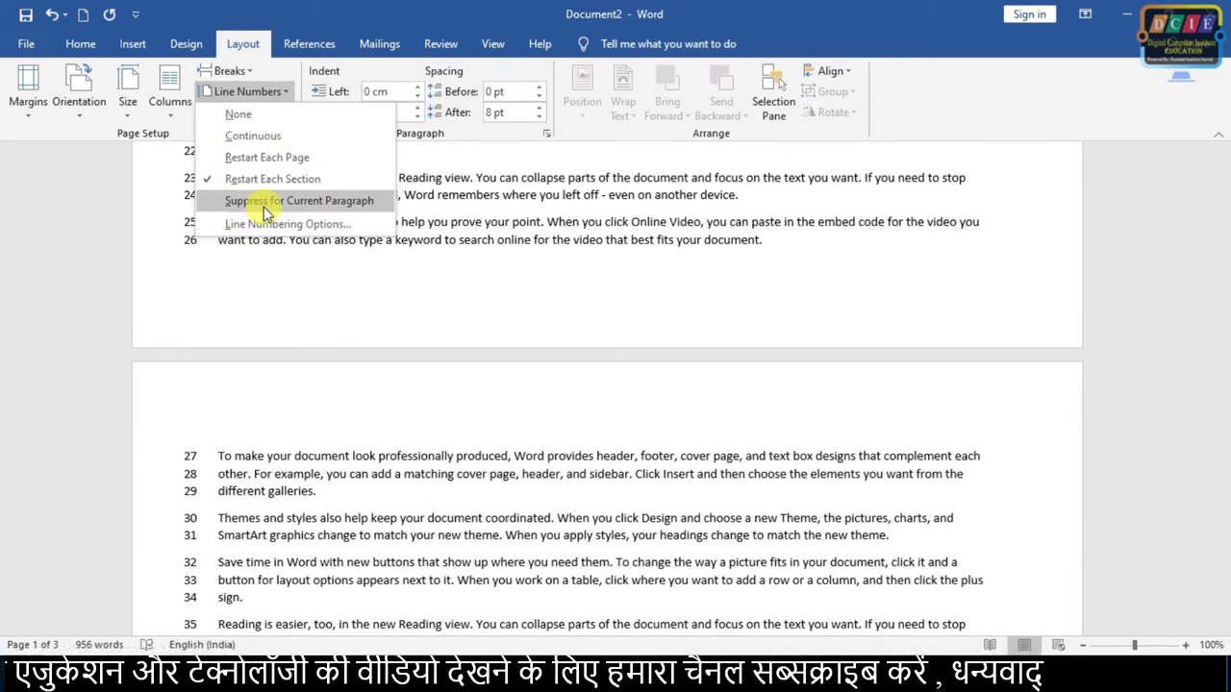
pyautogui.click(268, 201)
pyautogui.scroll(-5, 243, 385)
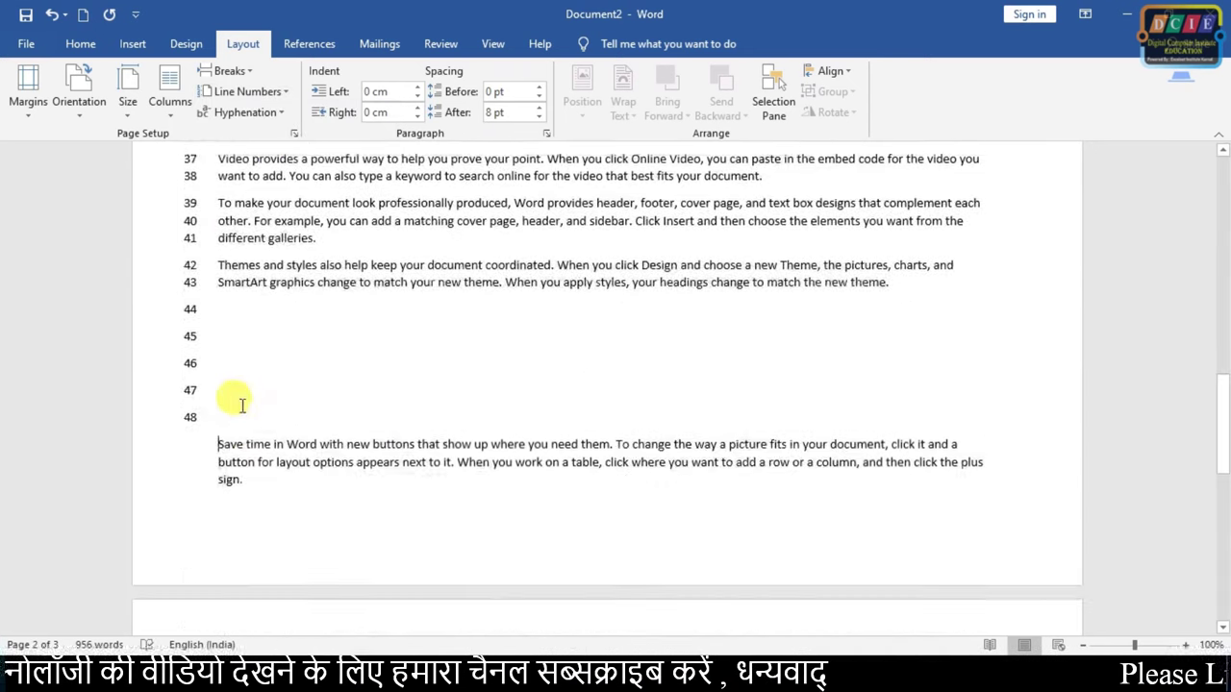
pyautogui.scroll(-5, 245, 332)
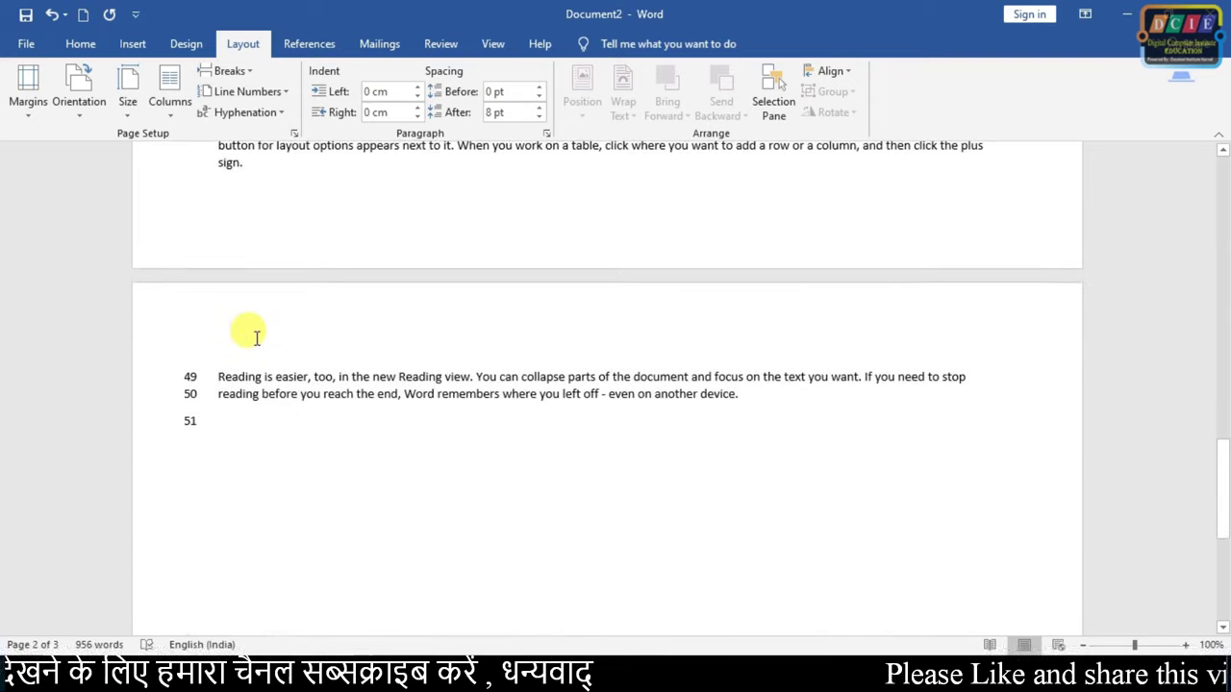
pyautogui.scroll(10, 357, 288)
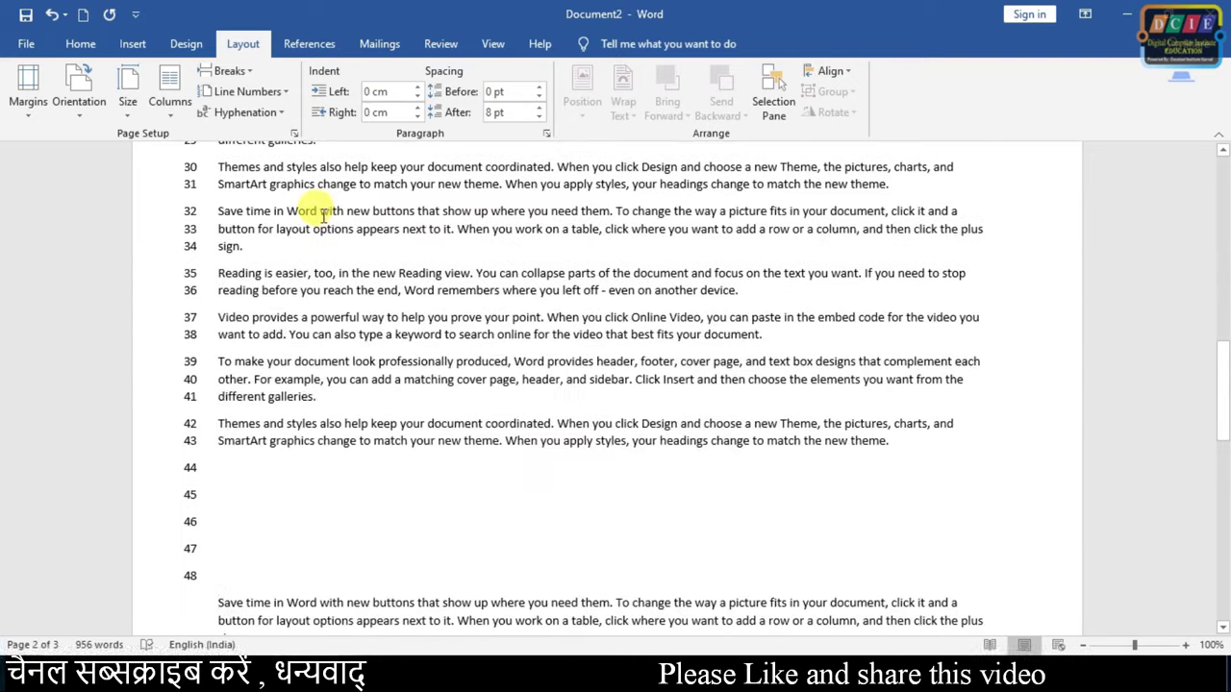
pyautogui.scroll(5, 321, 205)
# Put the cursor in the Themes paragraph and change its line numbering choice.
pyautogui.click(273, 93)
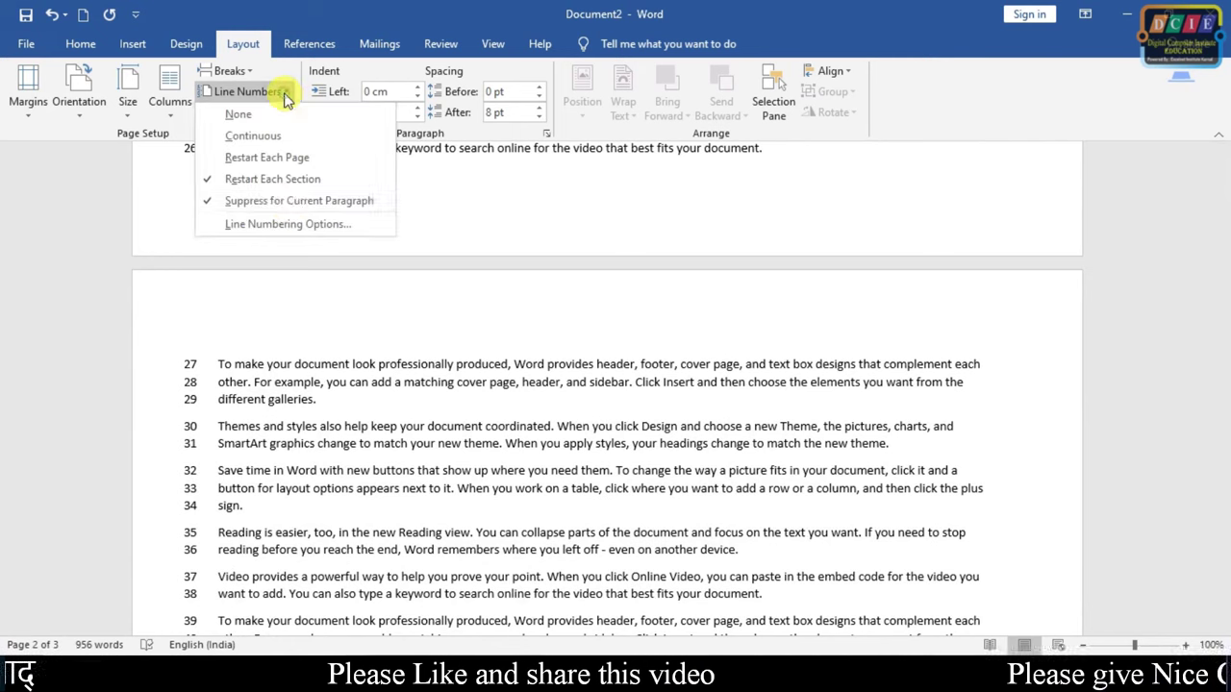
pyautogui.click(245, 200)
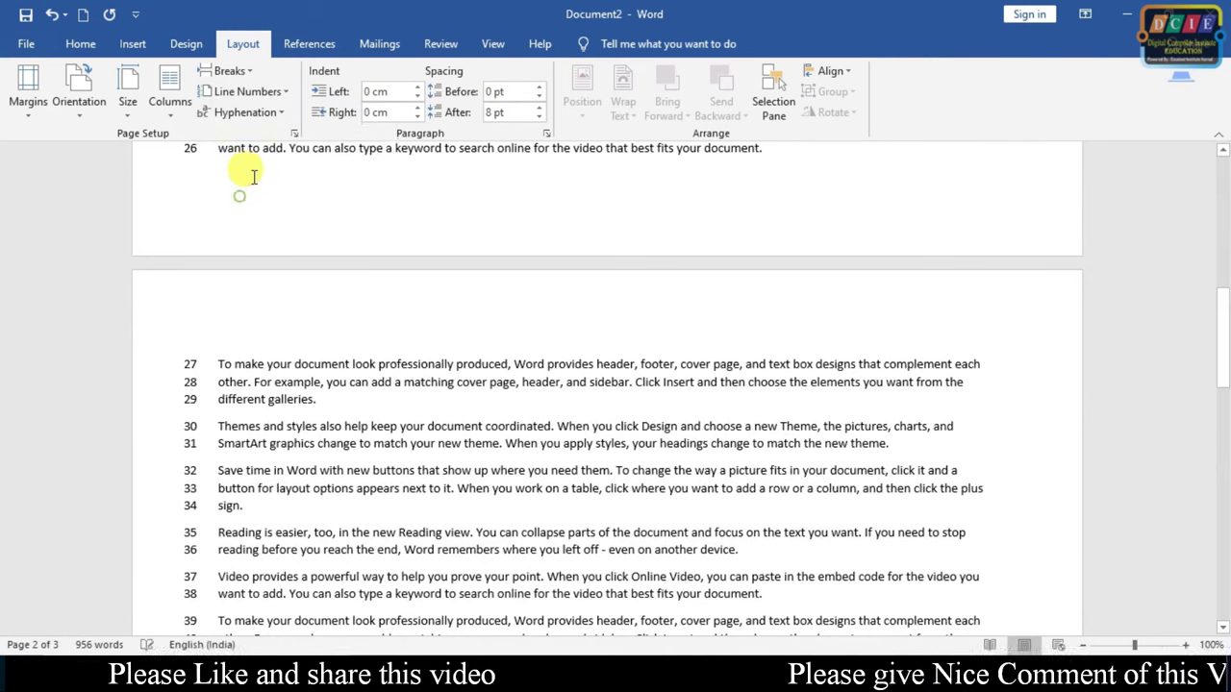
pyautogui.click(273, 93)
pyautogui.click(270, 199)
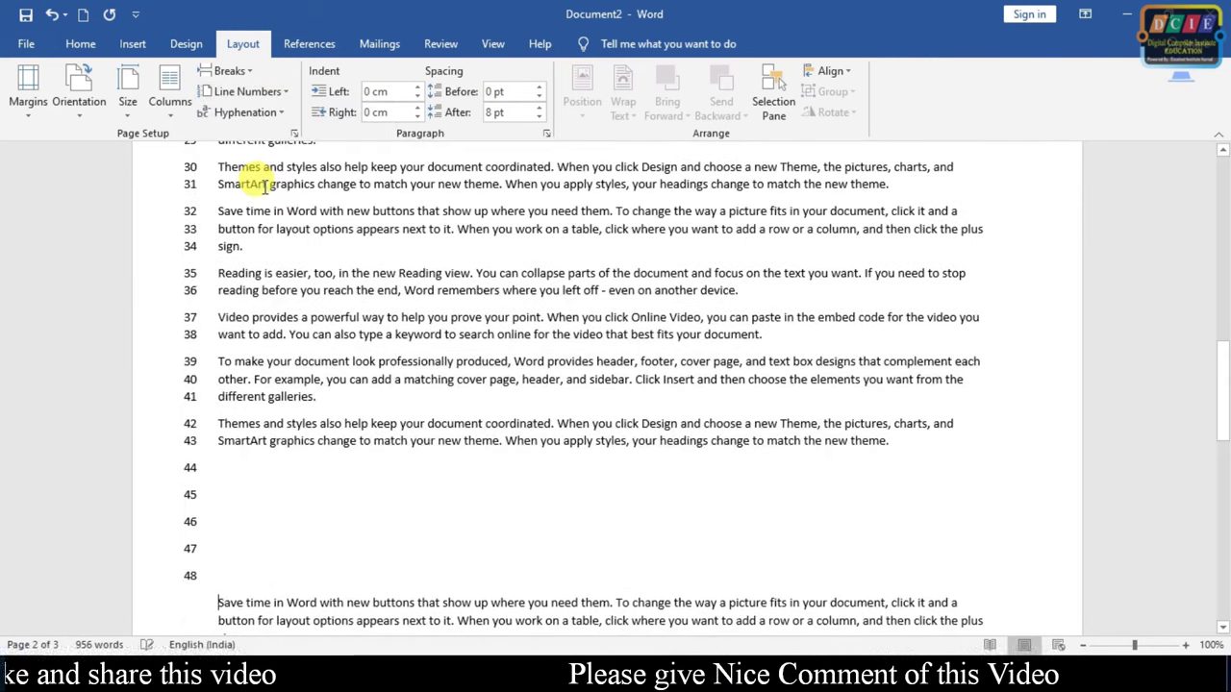
pyautogui.click(286, 96)
pyautogui.click(269, 248)
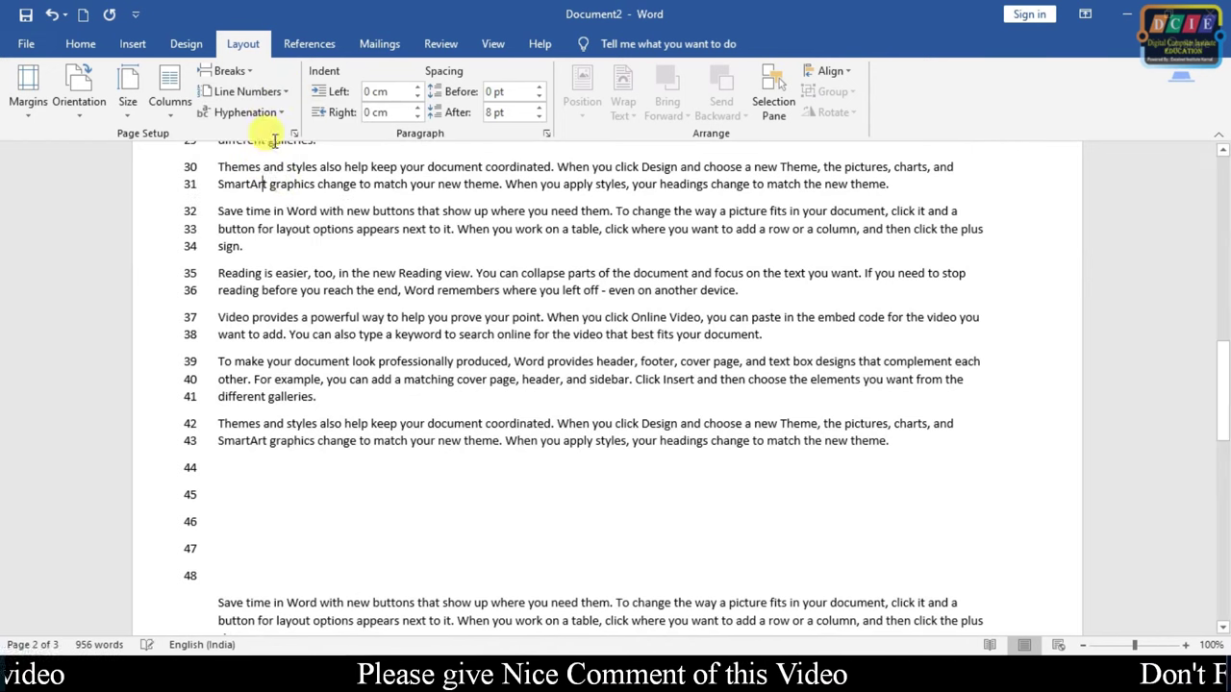
# Set Line Numbers to None for the whole document.
pyautogui.click(279, 93)
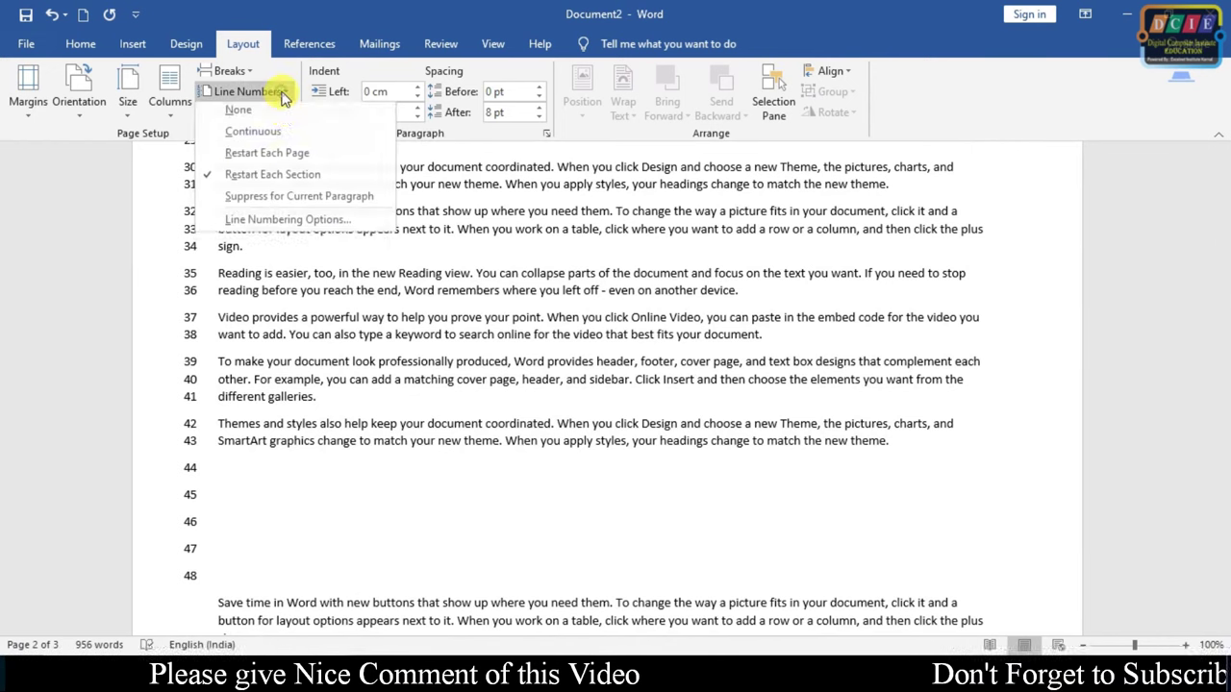
pyautogui.click(245, 108)
pyautogui.scroll(3, 379, 216)
pyautogui.scroll(1, 475, 237)
pyautogui.scroll(1, 404, 215)
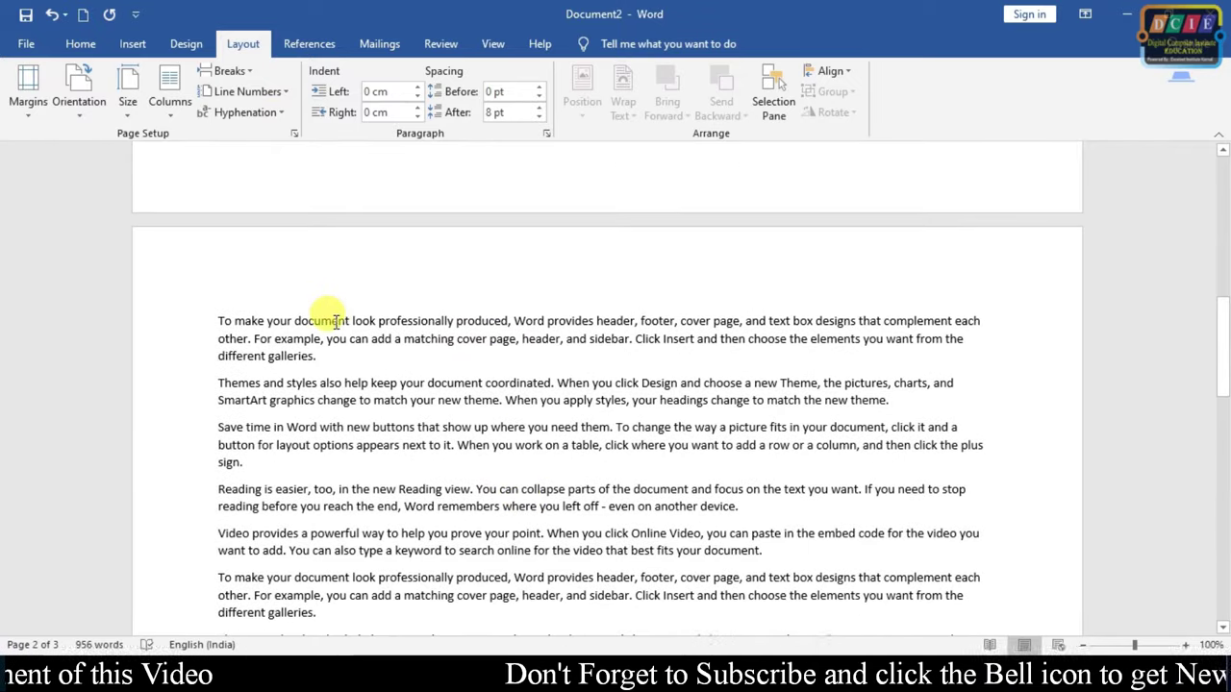
pyautogui.scroll(4, 332, 318)
pyautogui.scroll(5, 330, 385)
pyautogui.scroll(3, 330, 307)
pyautogui.scroll(3, 360, 308)
pyautogui.scroll(1, 347, 288)
pyautogui.scroll(2, 302, 300)
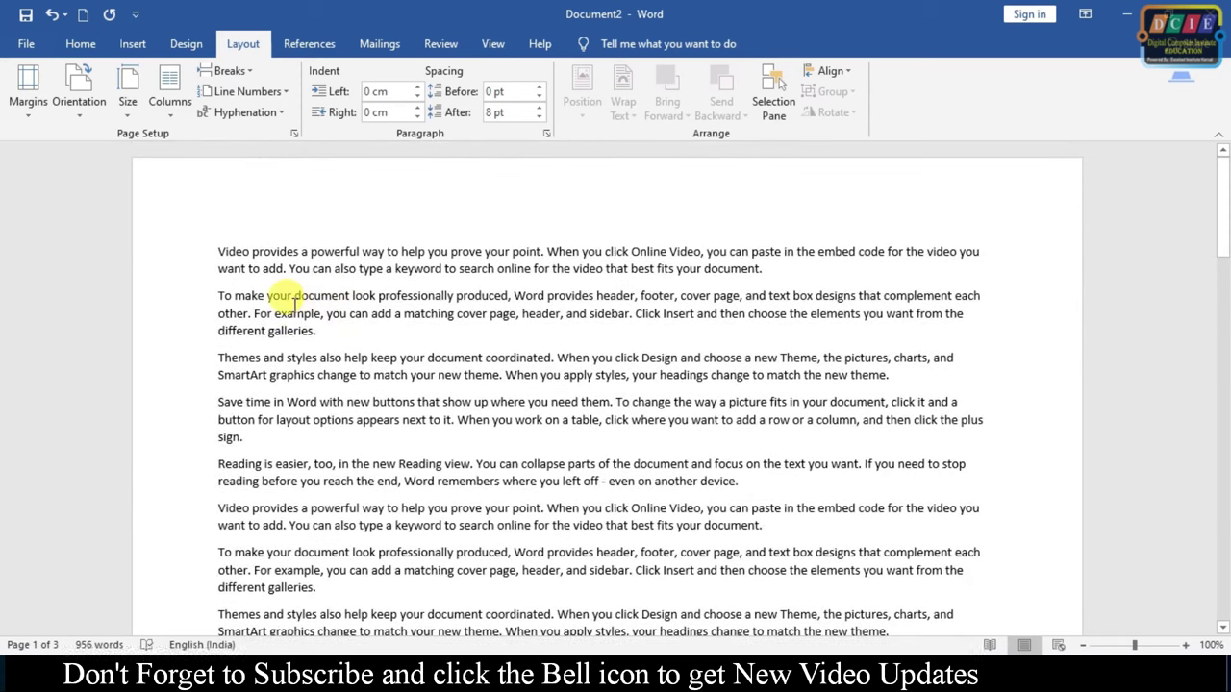
# Zoom to 130% and change 'complement each other' to 'complement welcome other'.
pyautogui.scroll(-2, 514, 293)
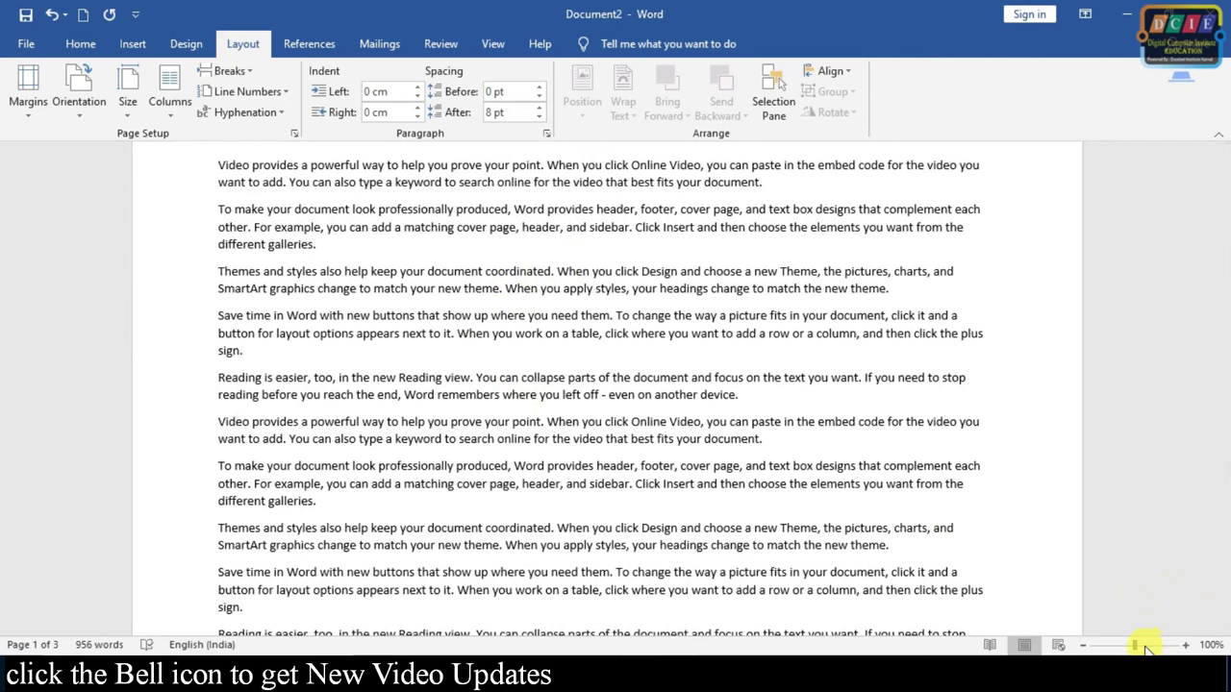
pyautogui.click(1186, 645)
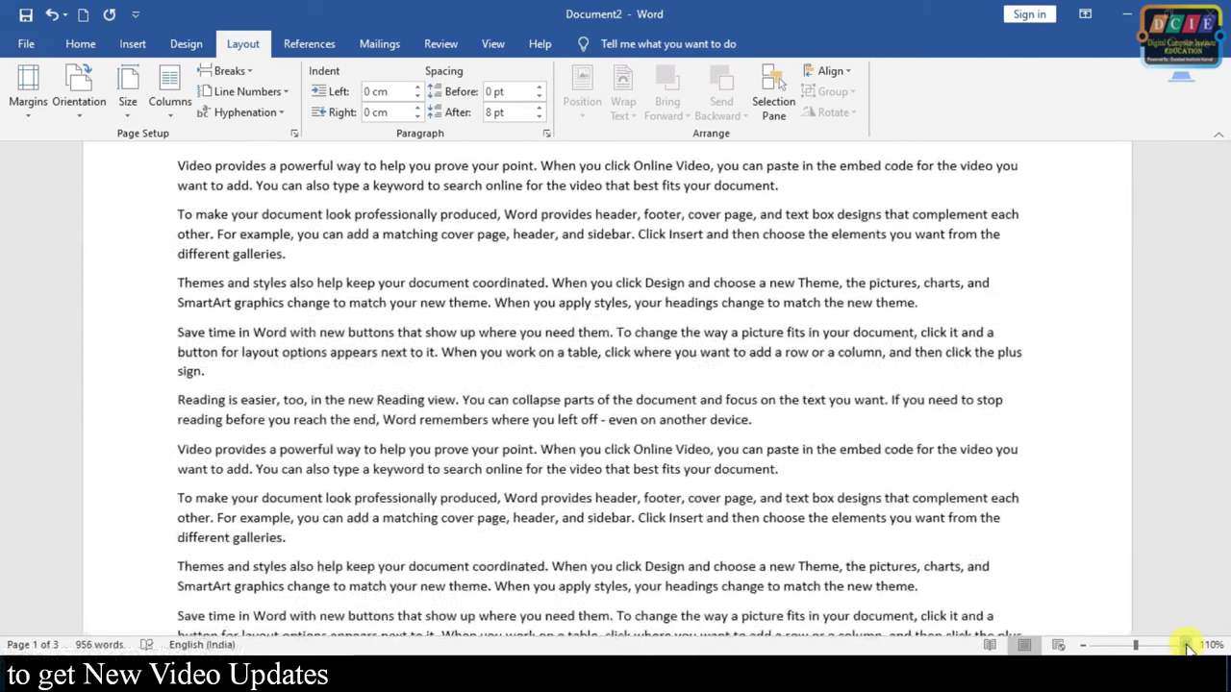
pyautogui.click(1185, 645)
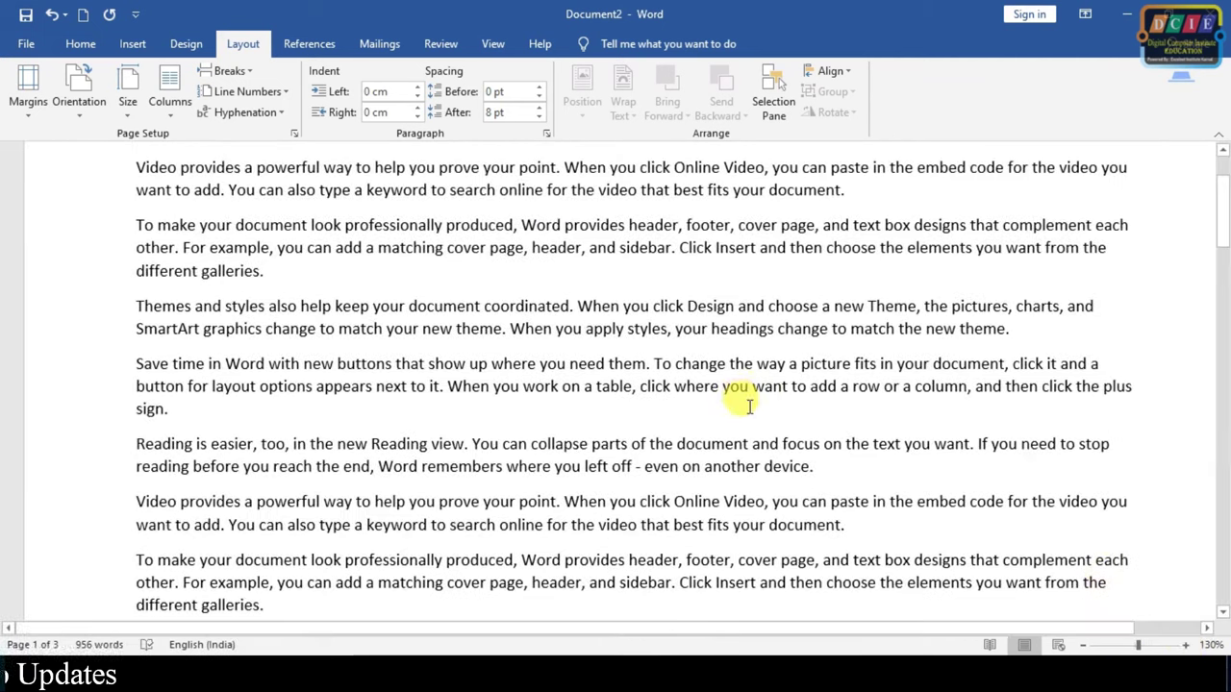
pyautogui.click(1096, 225)
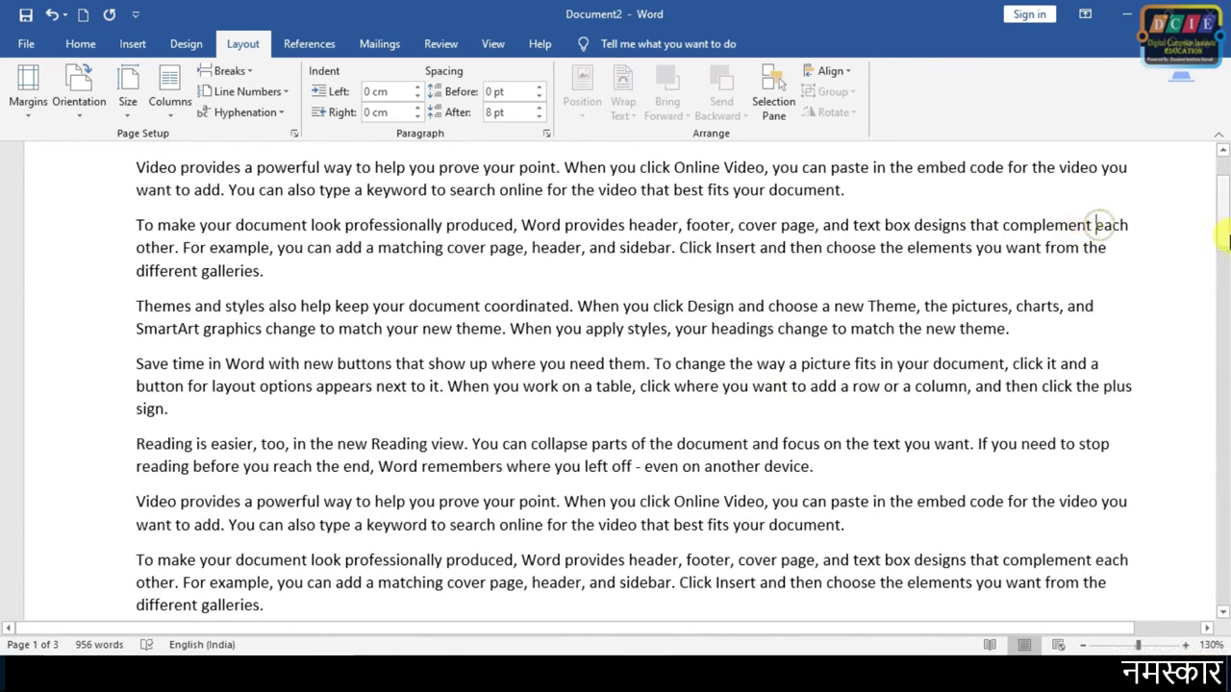
pyautogui.press('Delete')
pyautogui.press('Delete')
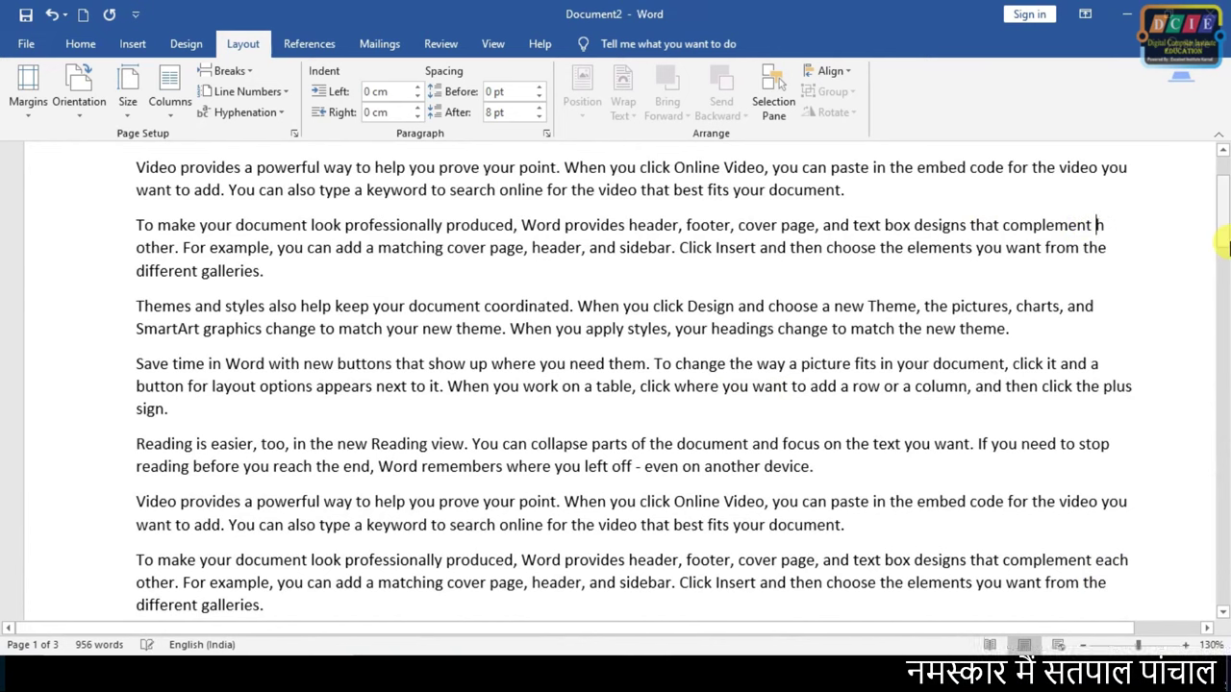
pyautogui.press('Delete')
pyautogui.press('Delete')
pyautogui.write('w')
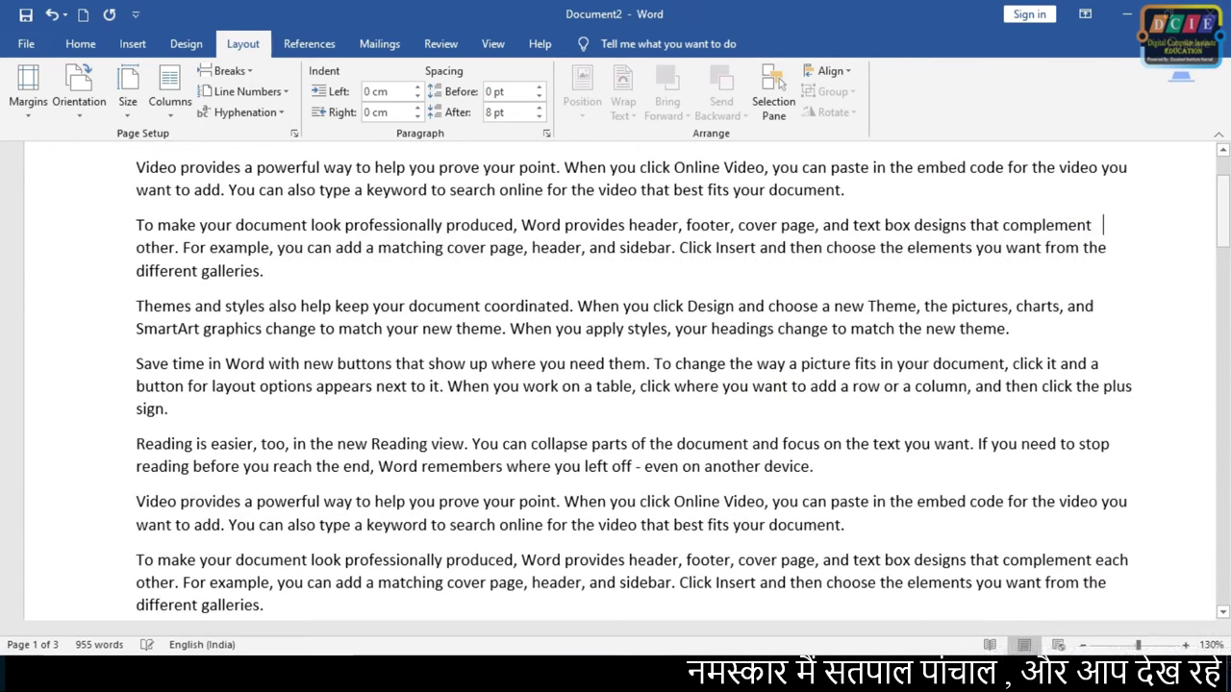
pyautogui.write('el')
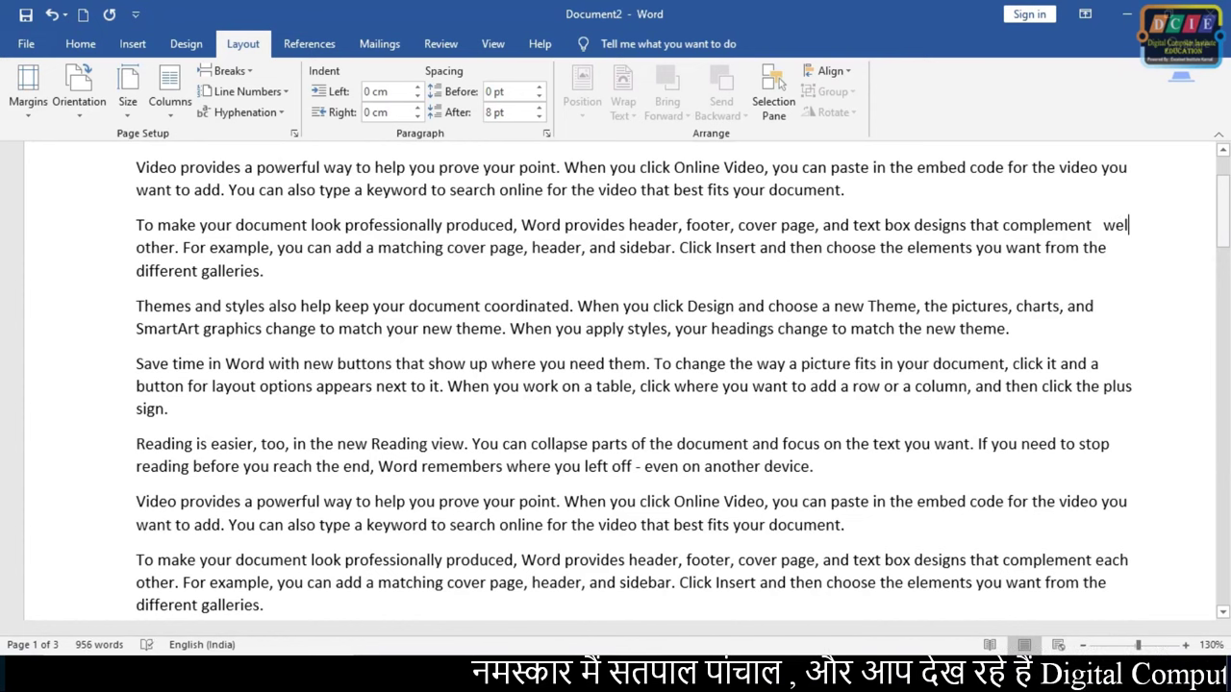
pyautogui.write('ome')
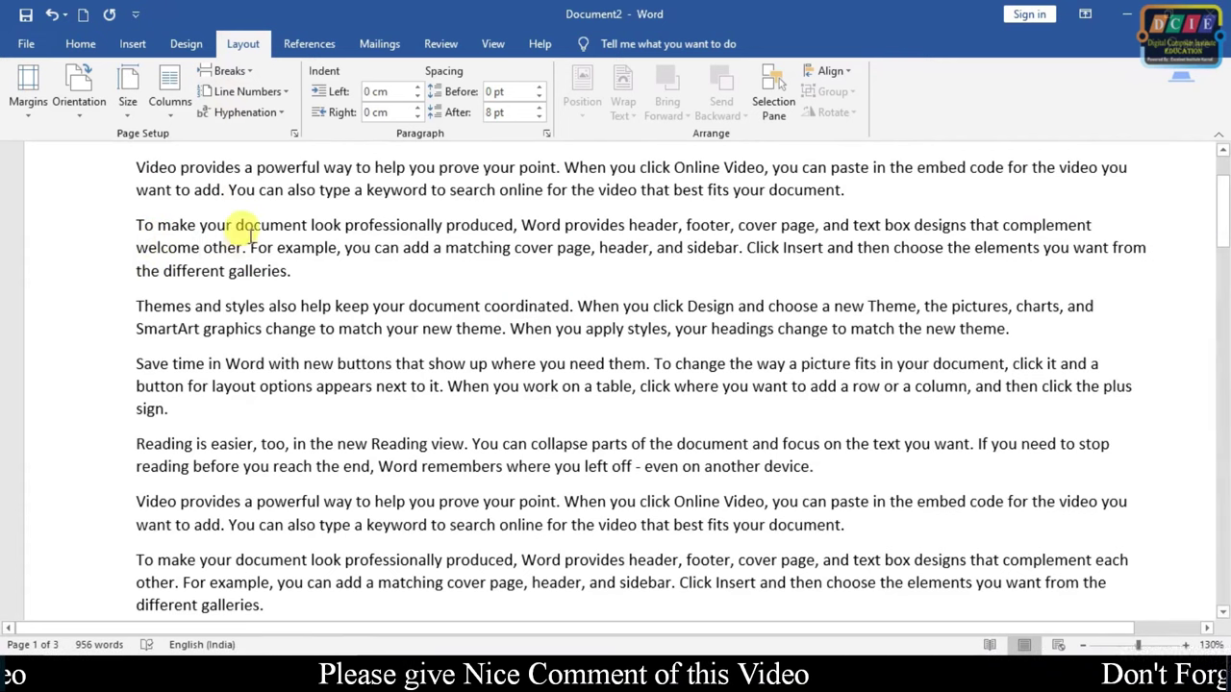
# Turn on automatic hyphenation and delete the hyphen in the split 'wel-come'.
pyautogui.click(281, 112)
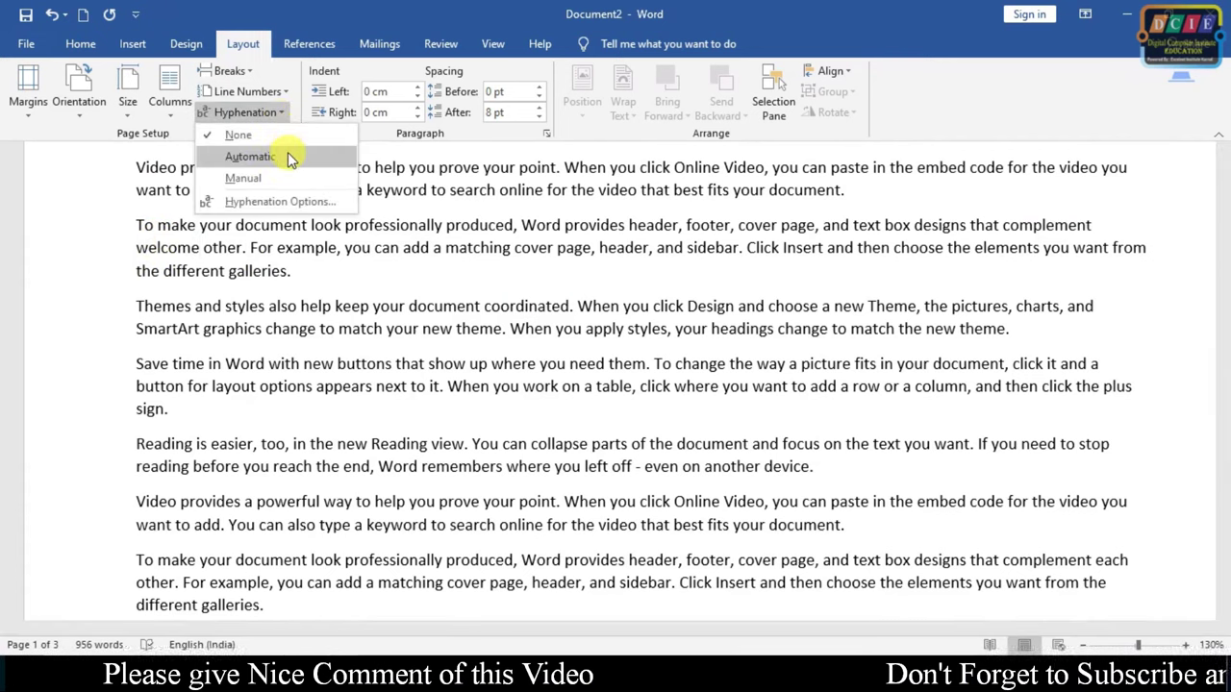
pyautogui.click(287, 154)
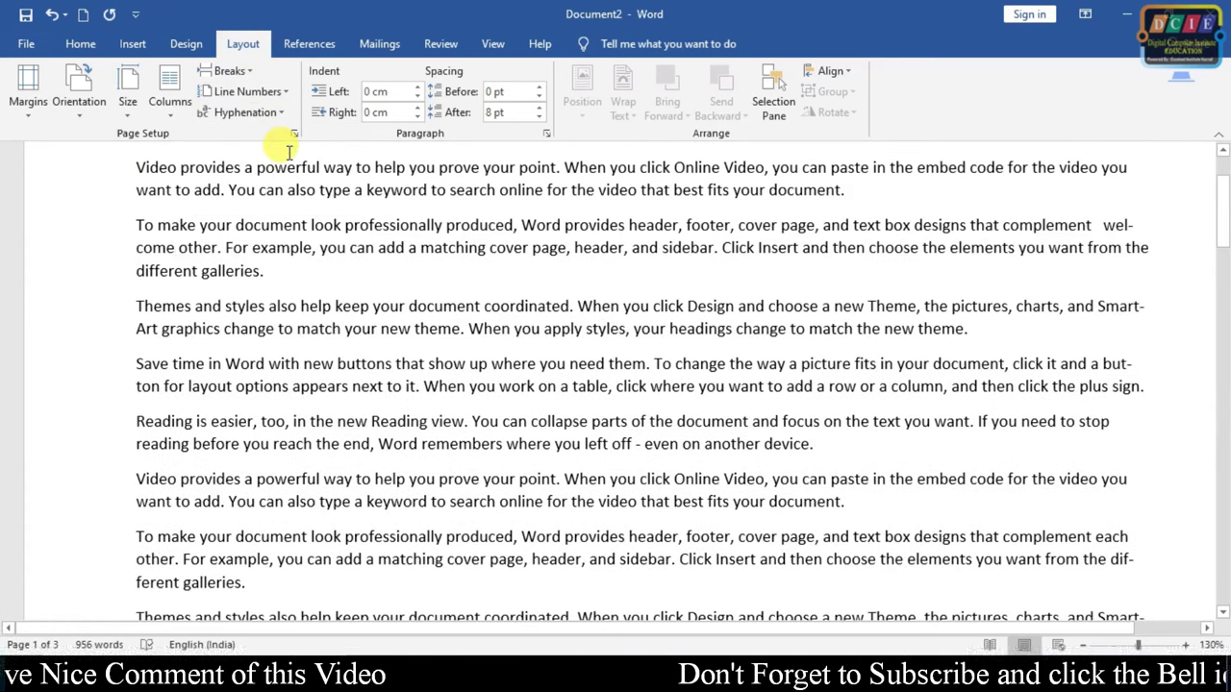
pyautogui.click(177, 248)
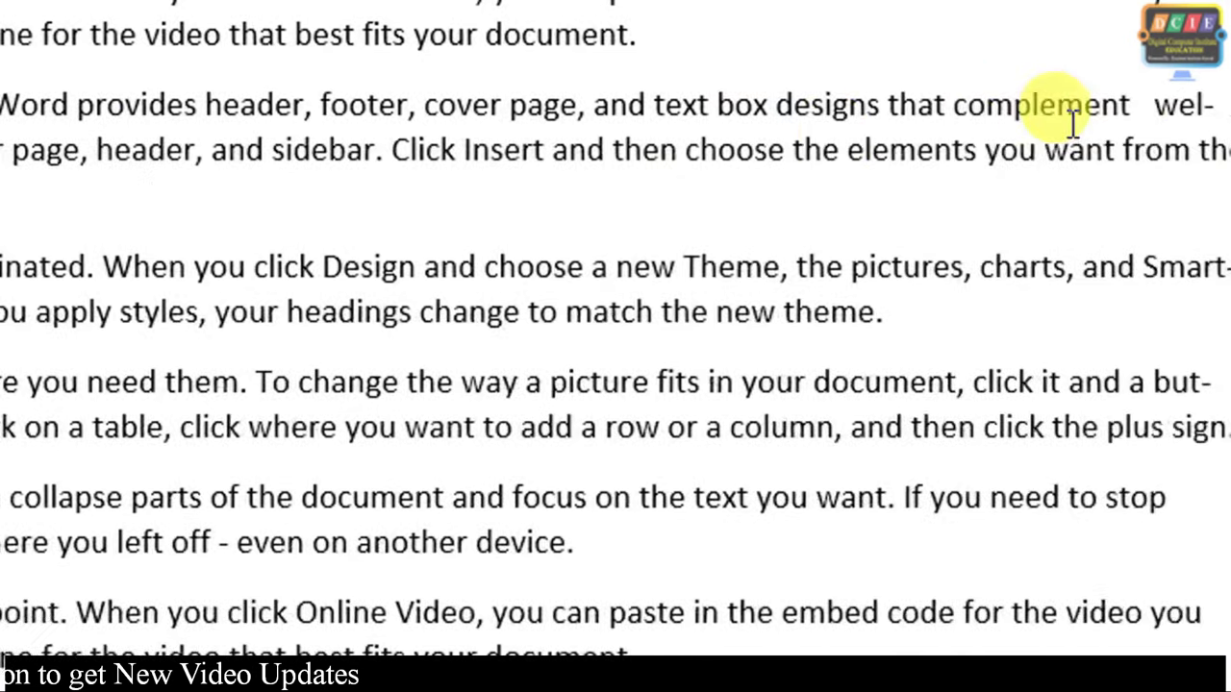
pyautogui.press('BackSpace')
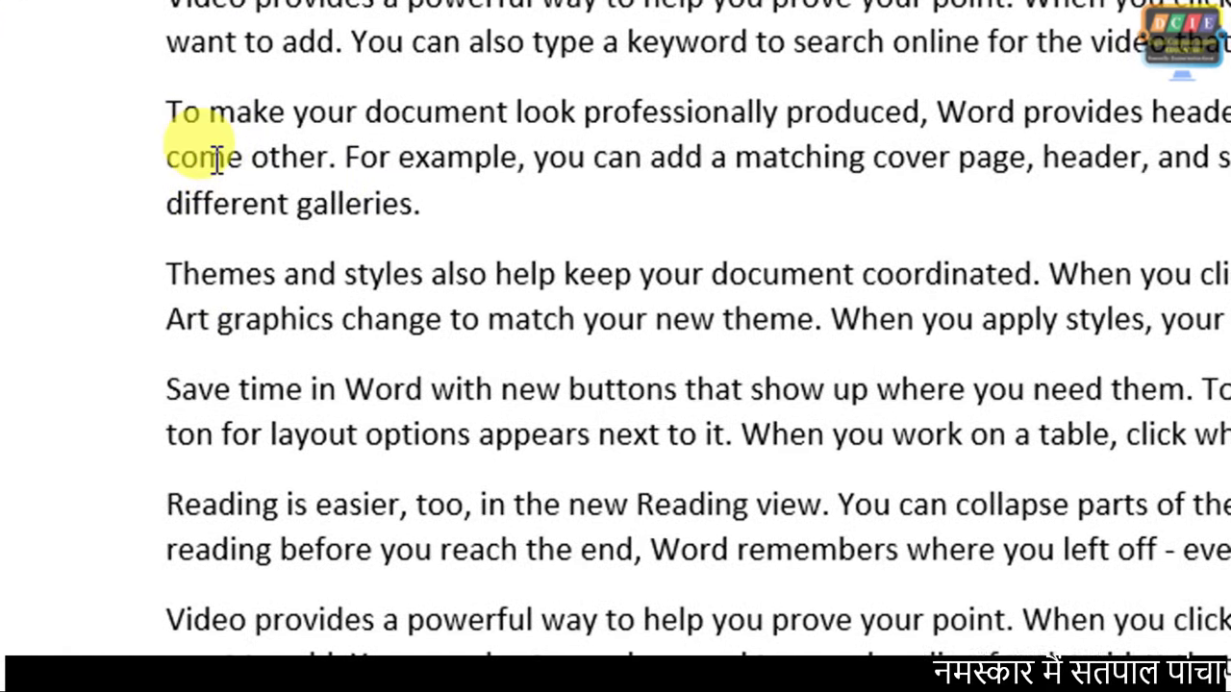
pyautogui.click(217, 159)
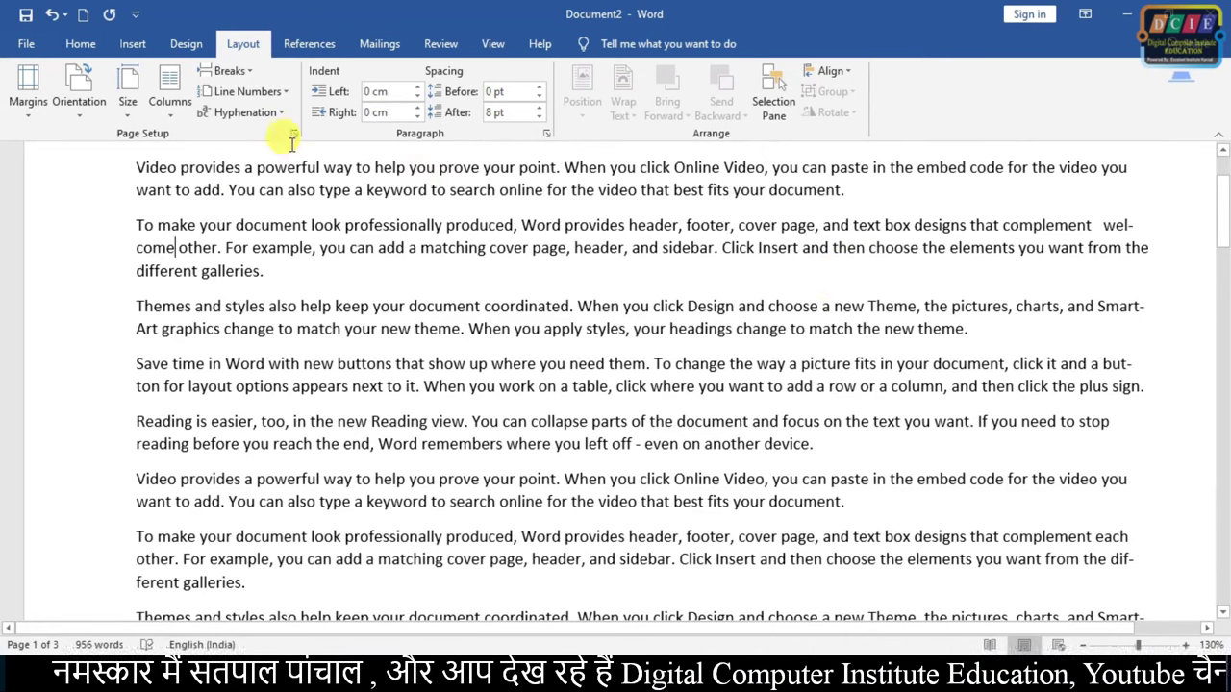
# Set hyphenation to None so 'welcome' stays whole on one line.
pyautogui.click(285, 113)
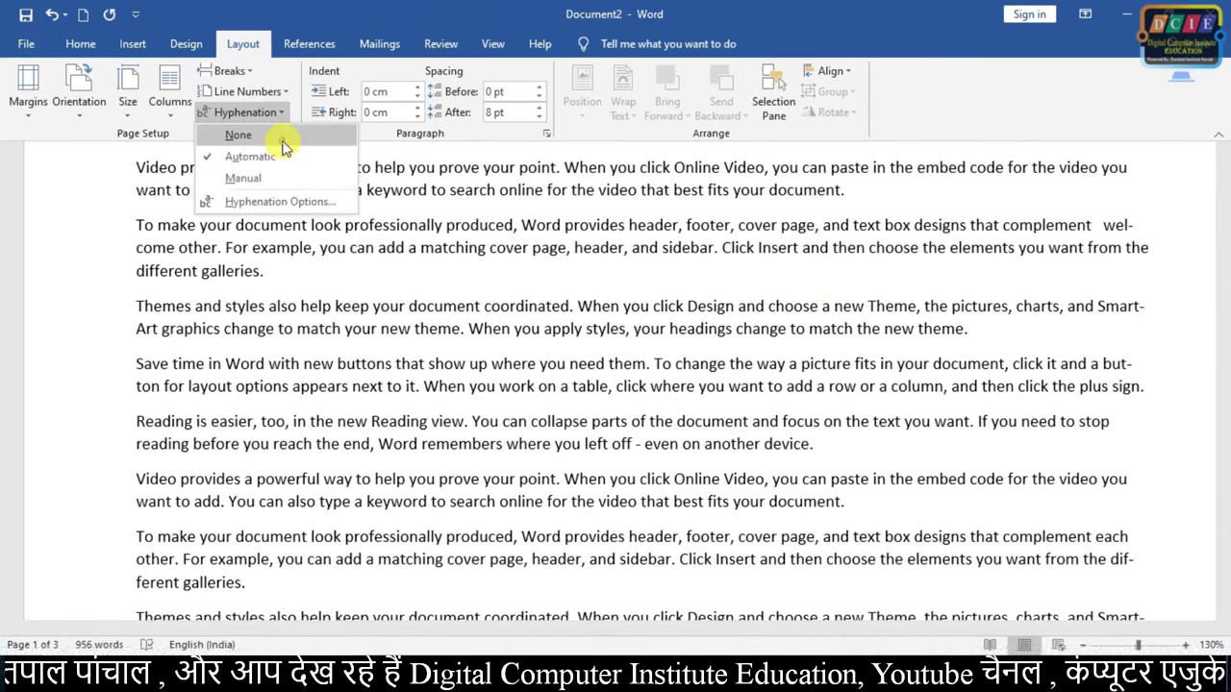
pyautogui.click(285, 144)
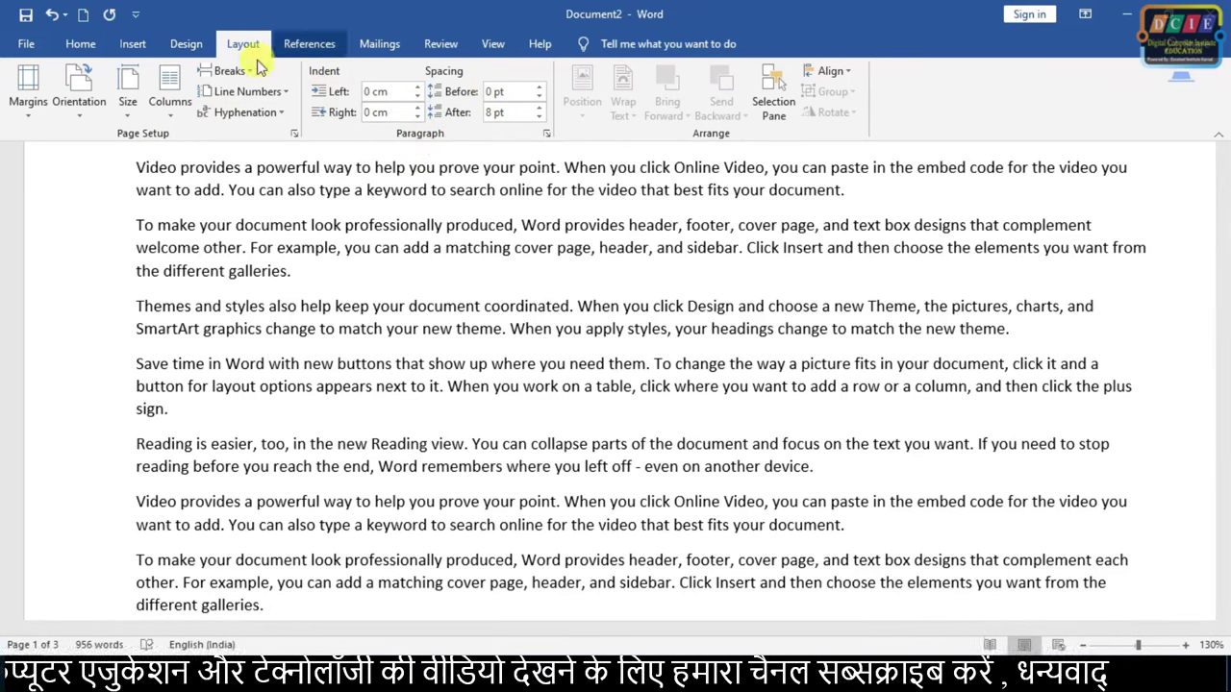
pyautogui.click(80, 45)
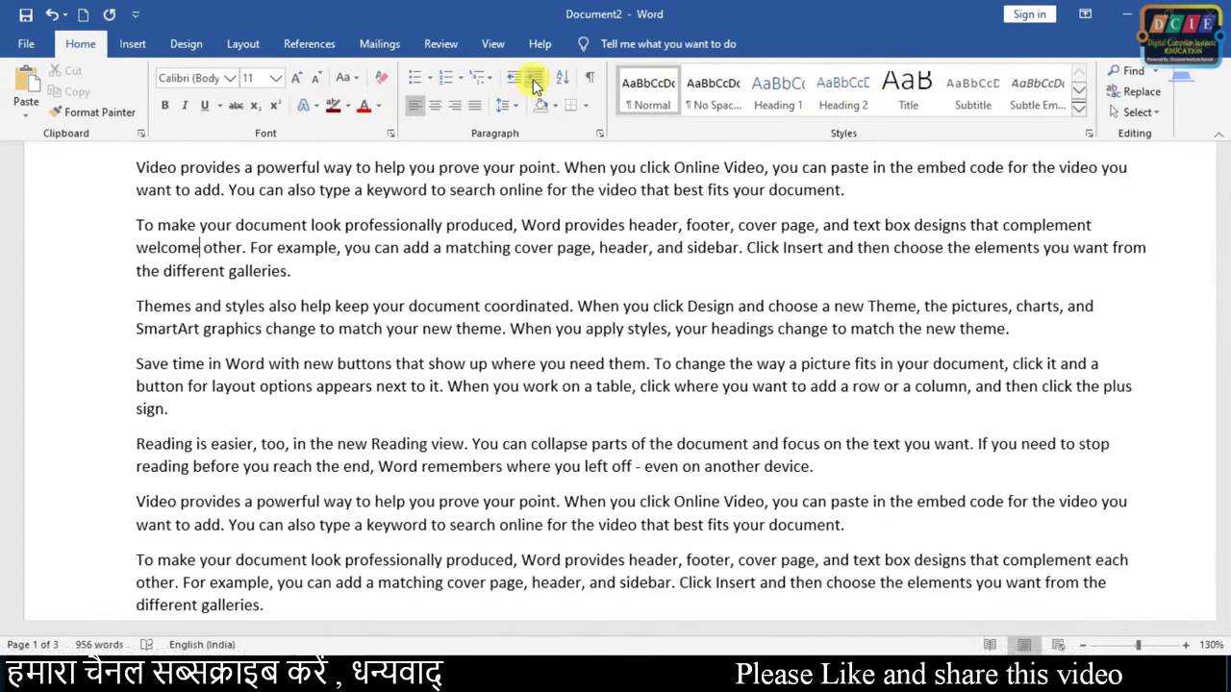
# Indent the first two paragraphs 1.1 cm on the left, then select the Themes and Save time paragraphs.
pyautogui.click(245, 44)
pyautogui.scroll(2, 491, 257)
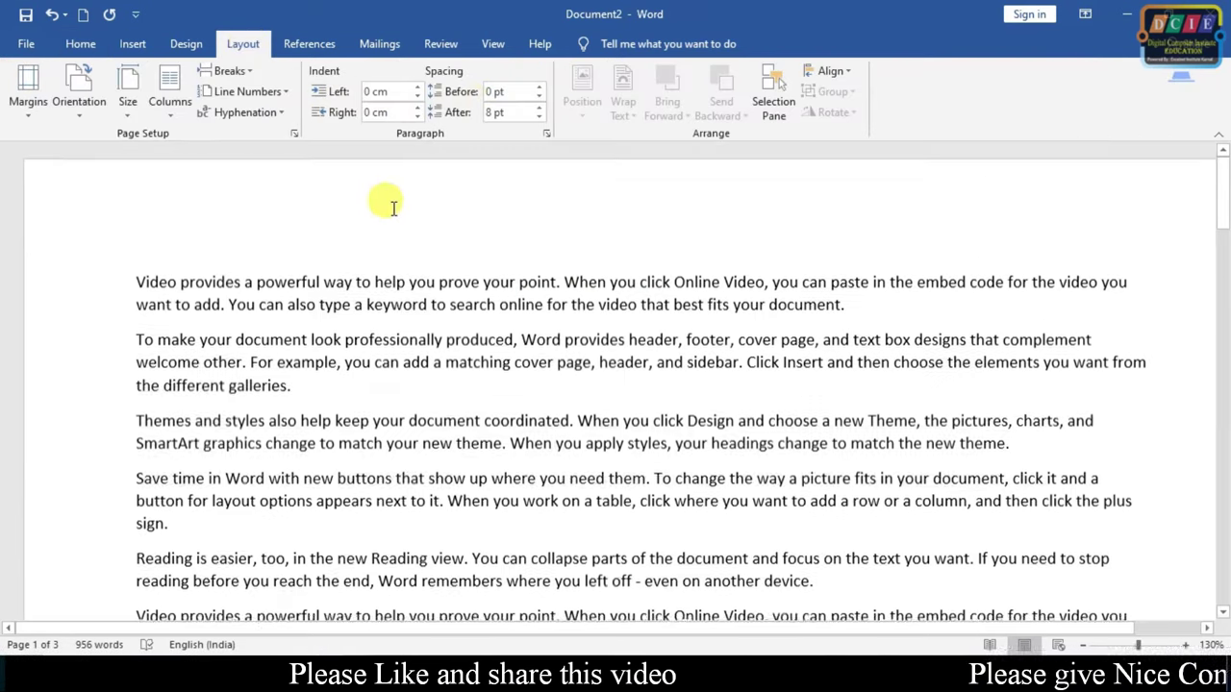
pyautogui.moveTo(301, 378); pyautogui.dragTo(126, 256)
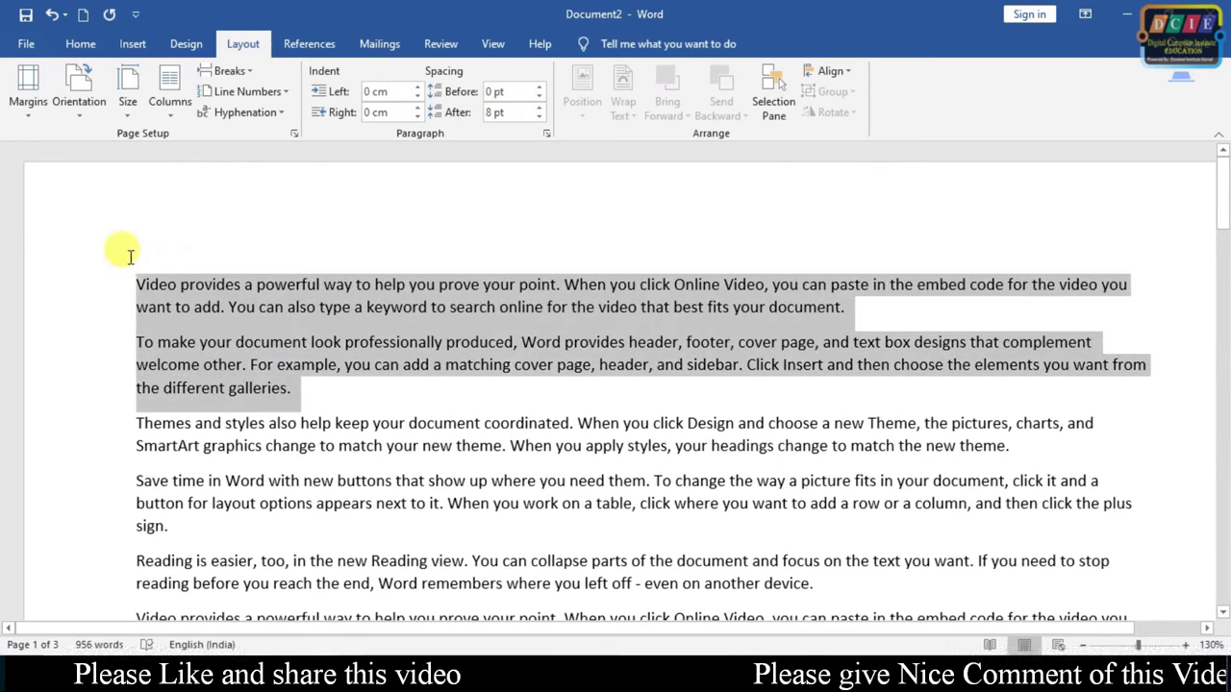
pyautogui.click(419, 88)
pyautogui.click(418, 88)
pyautogui.click(419, 88)
pyautogui.moveTo(419, 88); pyautogui.dragTo(415, 97)
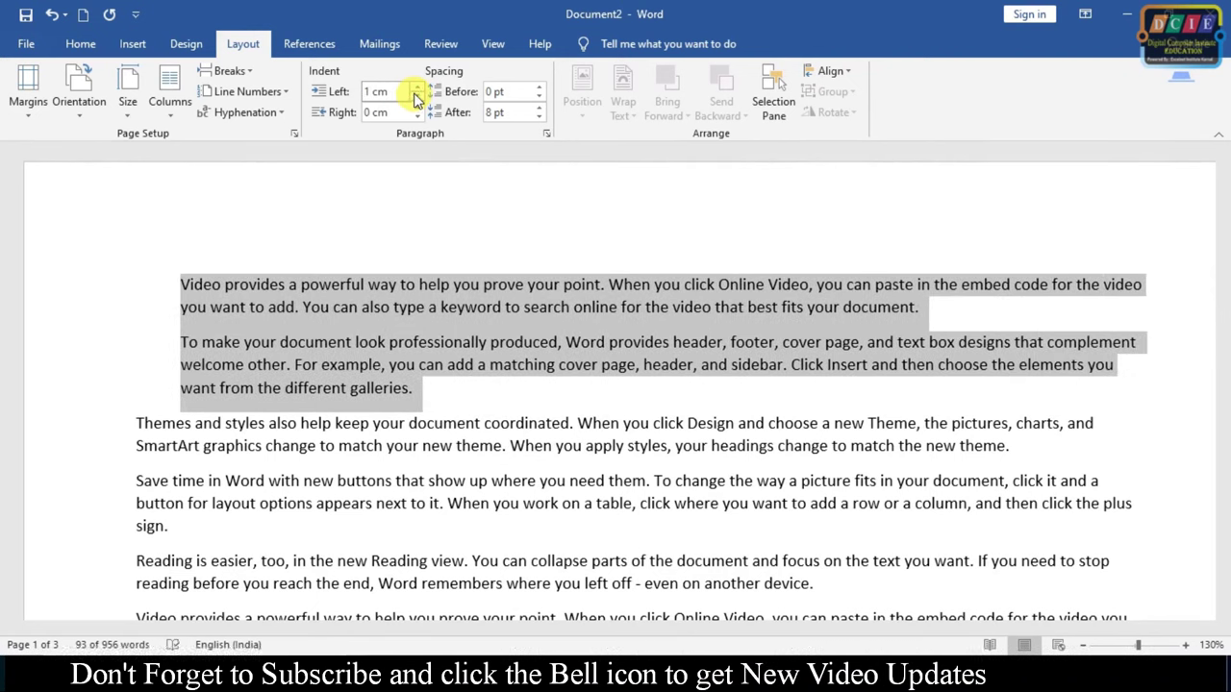
pyautogui.click(419, 86)
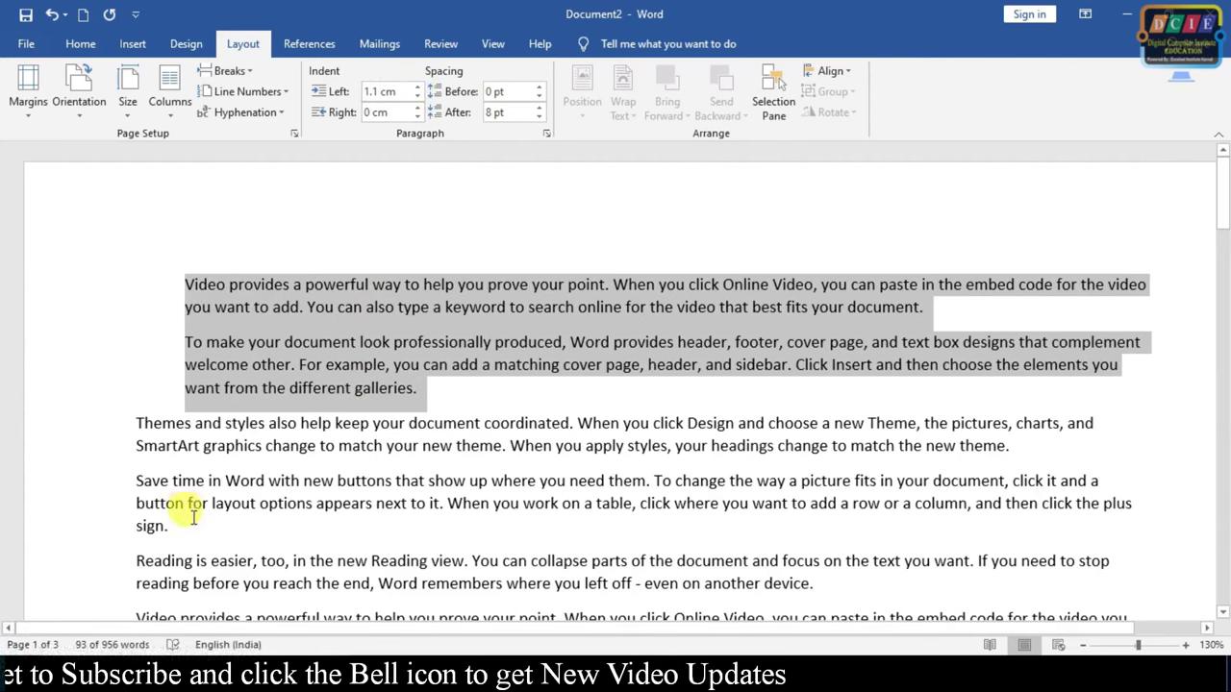
pyautogui.moveTo(179, 519); pyautogui.dragTo(124, 418)
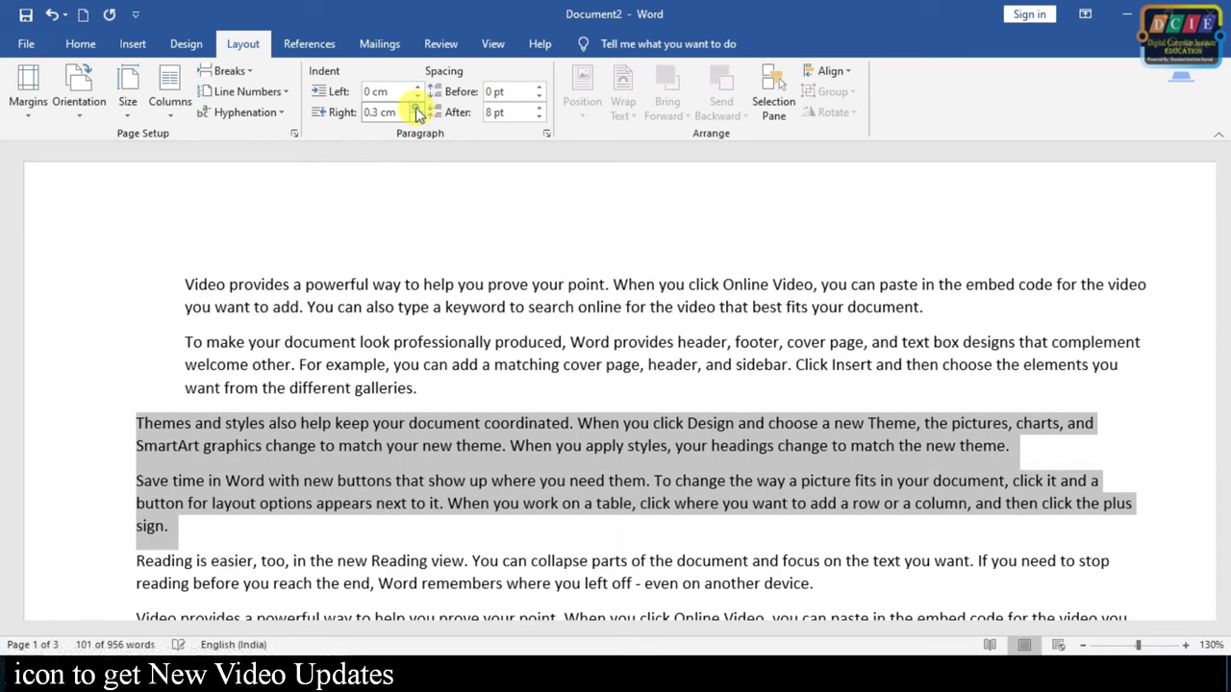
# Give the selected paragraphs a 0.5 cm right indent and right-align them.
pyautogui.click(417, 109)
pyautogui.click(418, 109)
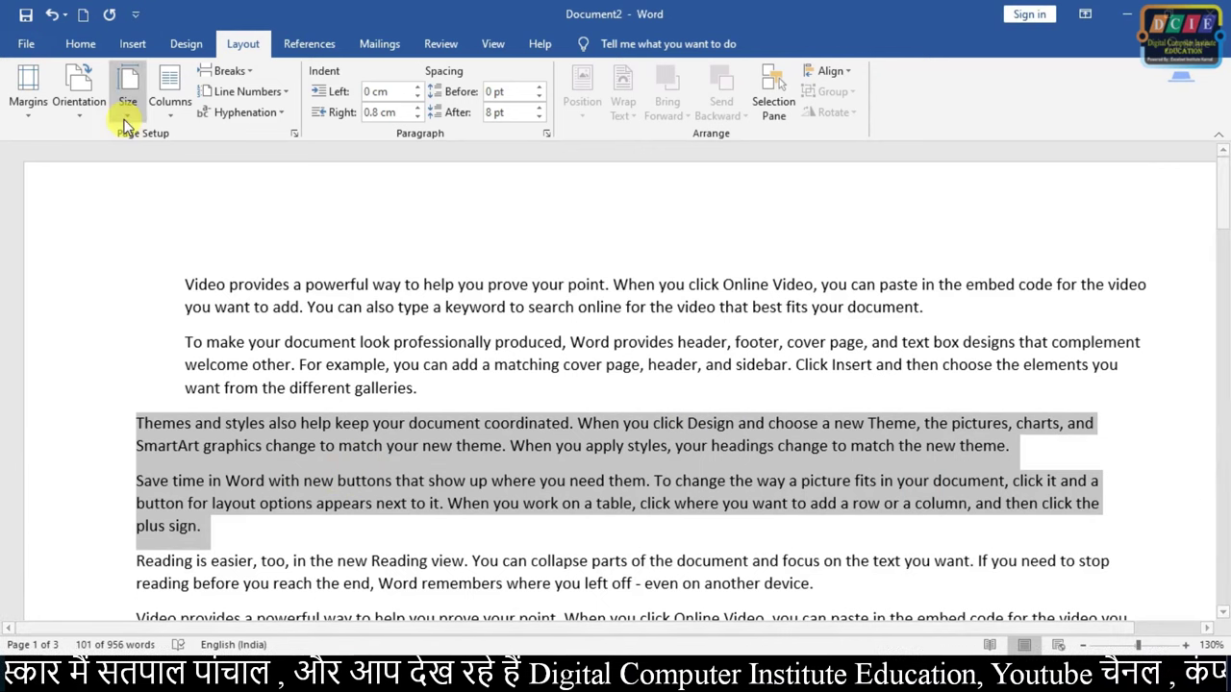
pyautogui.click(79, 46)
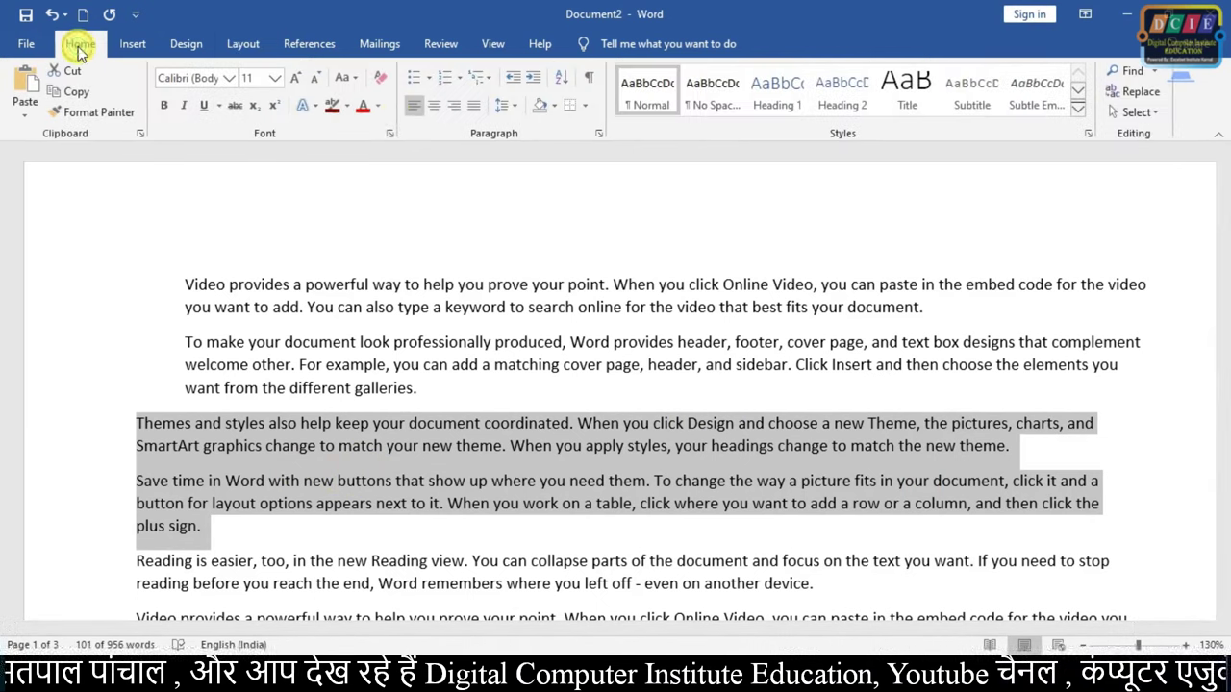
pyautogui.click(458, 109)
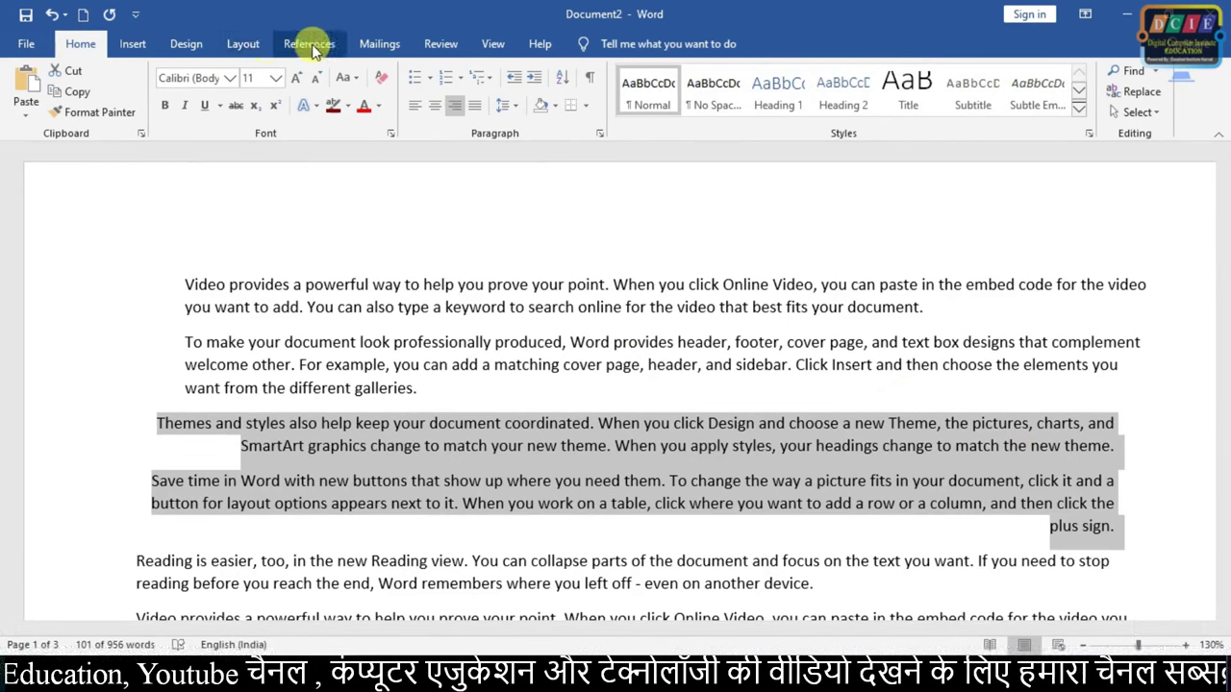
# Try larger right indents, then settle the selected paragraphs at a 0.4 cm right indent.
pyautogui.click(245, 46)
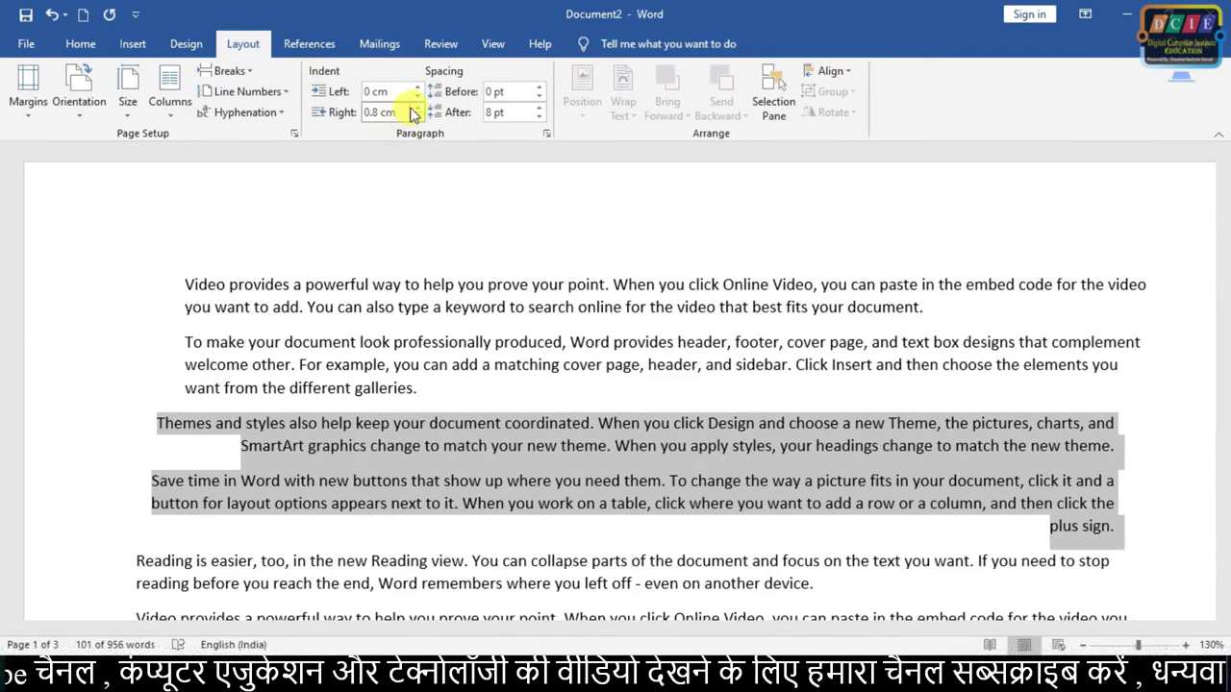
pyautogui.click(417, 107)
pyautogui.click(417, 107)
pyautogui.click(417, 108)
pyautogui.click(418, 108)
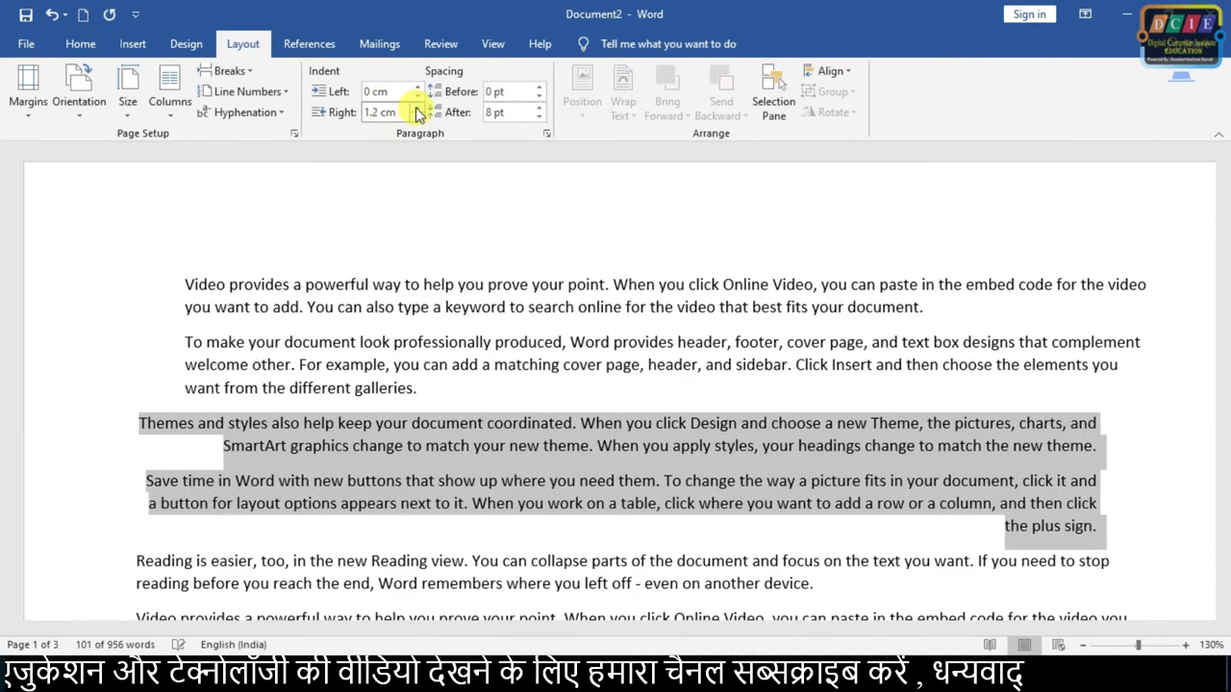
pyautogui.click(417, 108)
pyautogui.click(417, 108)
pyautogui.click(417, 108)
pyautogui.click(418, 108)
pyautogui.click(418, 108)
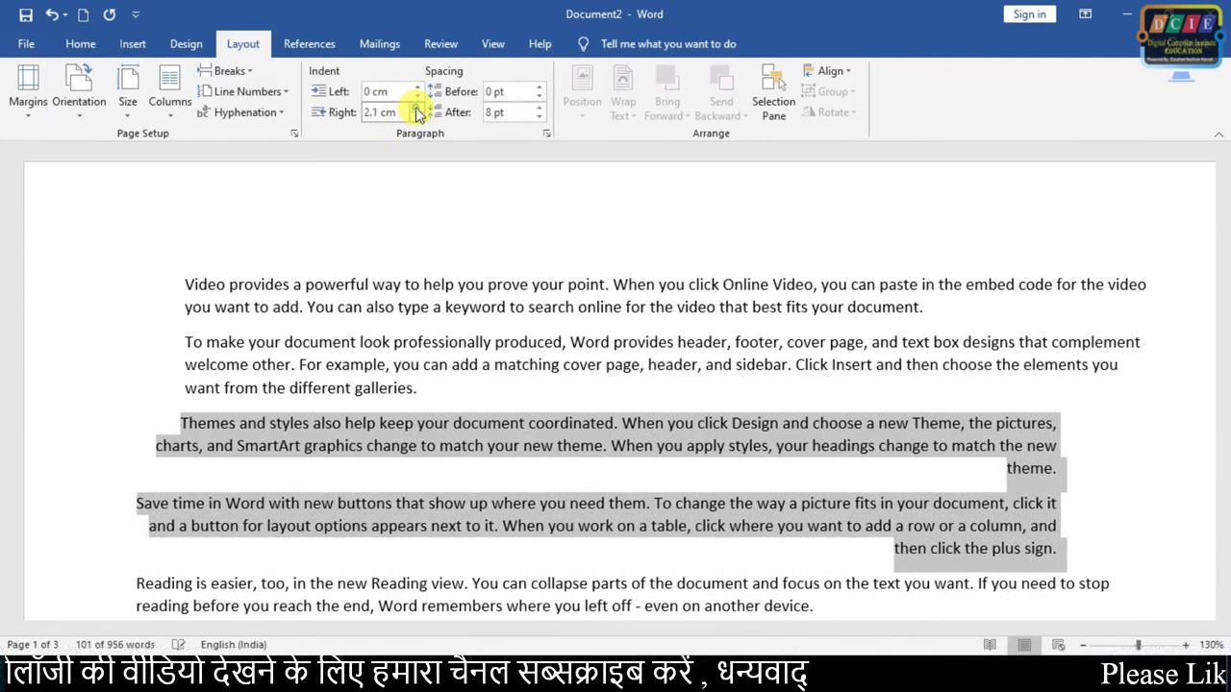
pyautogui.click(418, 108)
pyautogui.hotkey('ctrl', 'z')
pyautogui.hotkey('ctrl', 'z')
pyautogui.hotkey('ctrl', 'z')
pyautogui.hotkey('ctrl', 'z')
pyautogui.hotkey('ctrl', 'z')
pyautogui.hotkey('ctrl', 'z')
pyautogui.hotkey('ctrl', 'z')
pyautogui.hotkey('ctrl', 'z')
pyautogui.hotkey('ctrl', 'z')
pyautogui.hotkey('ctrl', 'z')
pyautogui.hotkey('ctrl', 'z')
pyautogui.hotkey('ctrl', 'z')
pyautogui.hotkey('ctrl', 'z')
pyautogui.hotkey('ctrl', 'z')
pyautogui.hotkey('ctrl', 'z')
pyautogui.hotkey('ctrl', 'z')
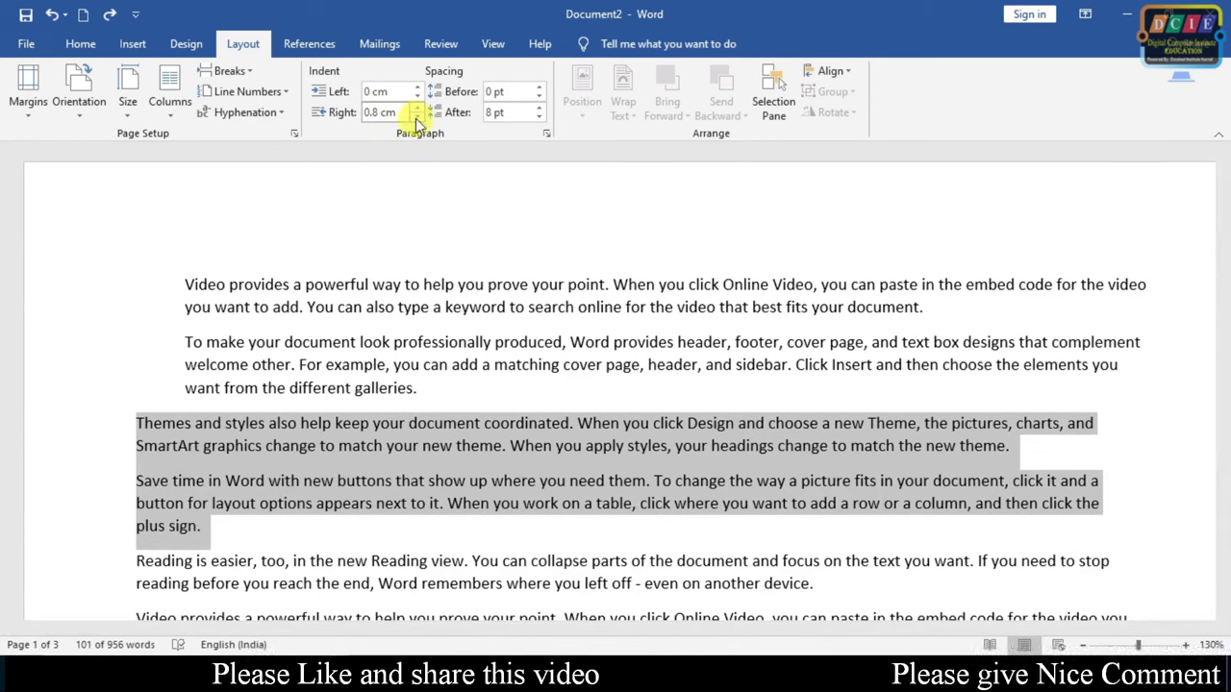
pyautogui.click(417, 118)
pyautogui.click(417, 118)
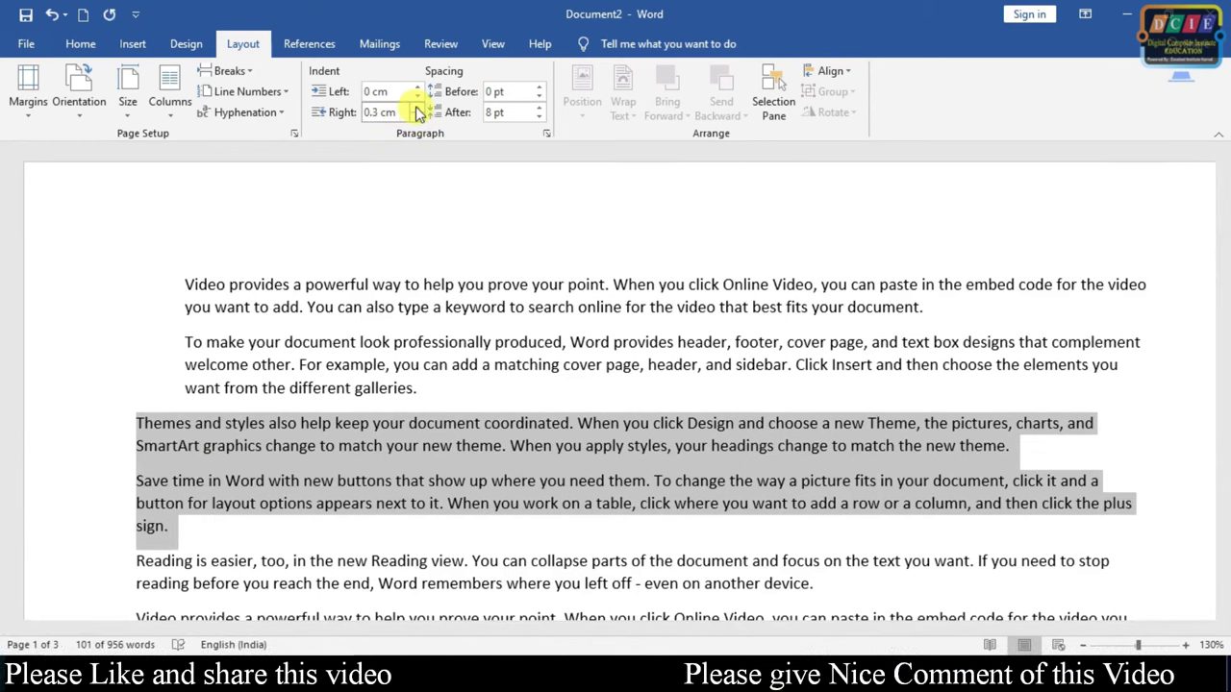
pyautogui.click(417, 109)
pyautogui.click(417, 109)
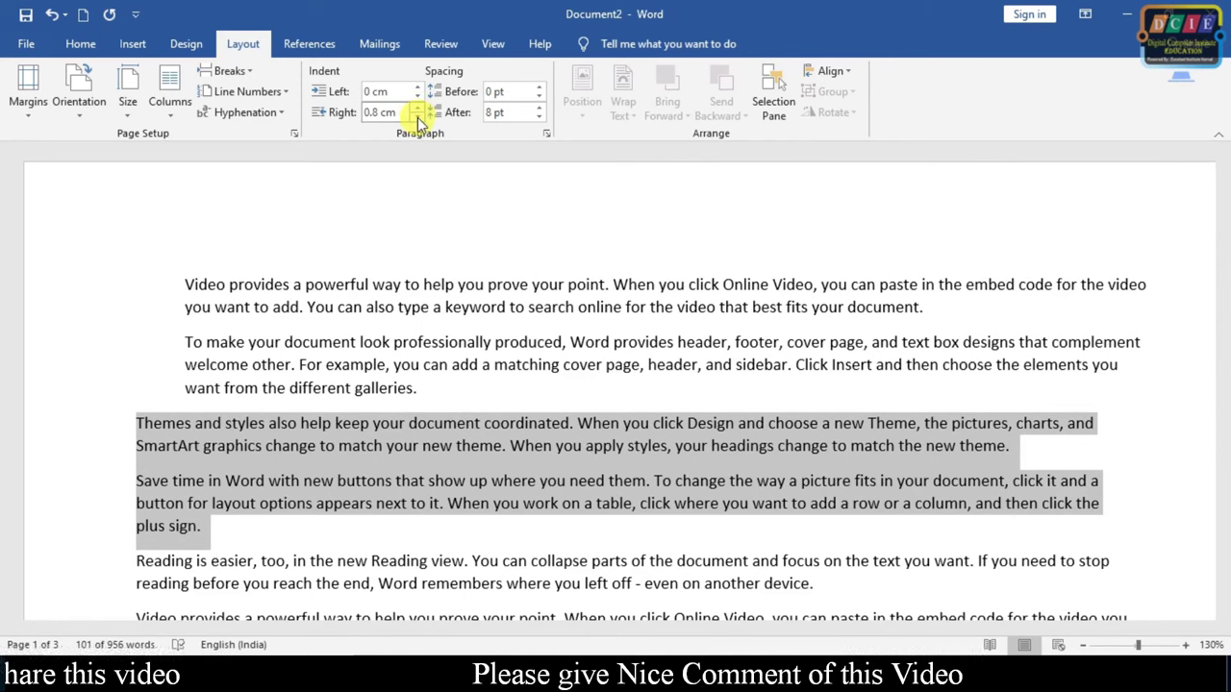
pyautogui.click(418, 118)
pyautogui.click(417, 117)
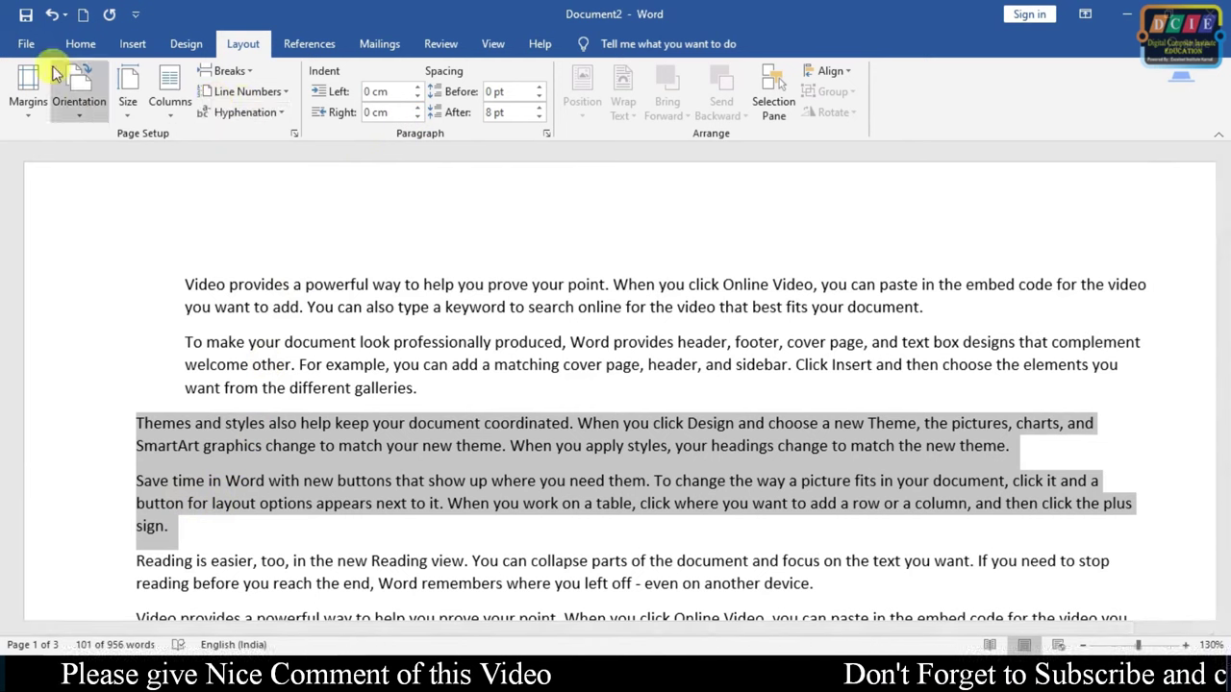
# Right-align the selected paragraphs and raise their right indent to about 2.7 cm.
pyautogui.click(81, 43)
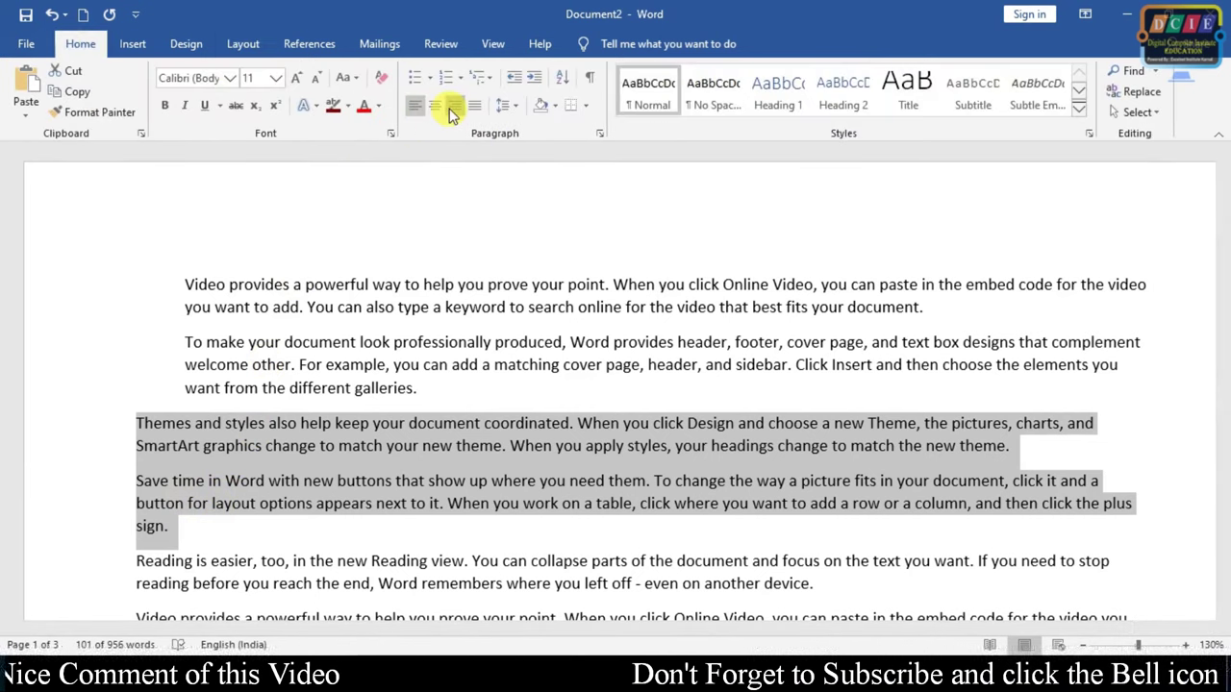
pyautogui.click(449, 109)
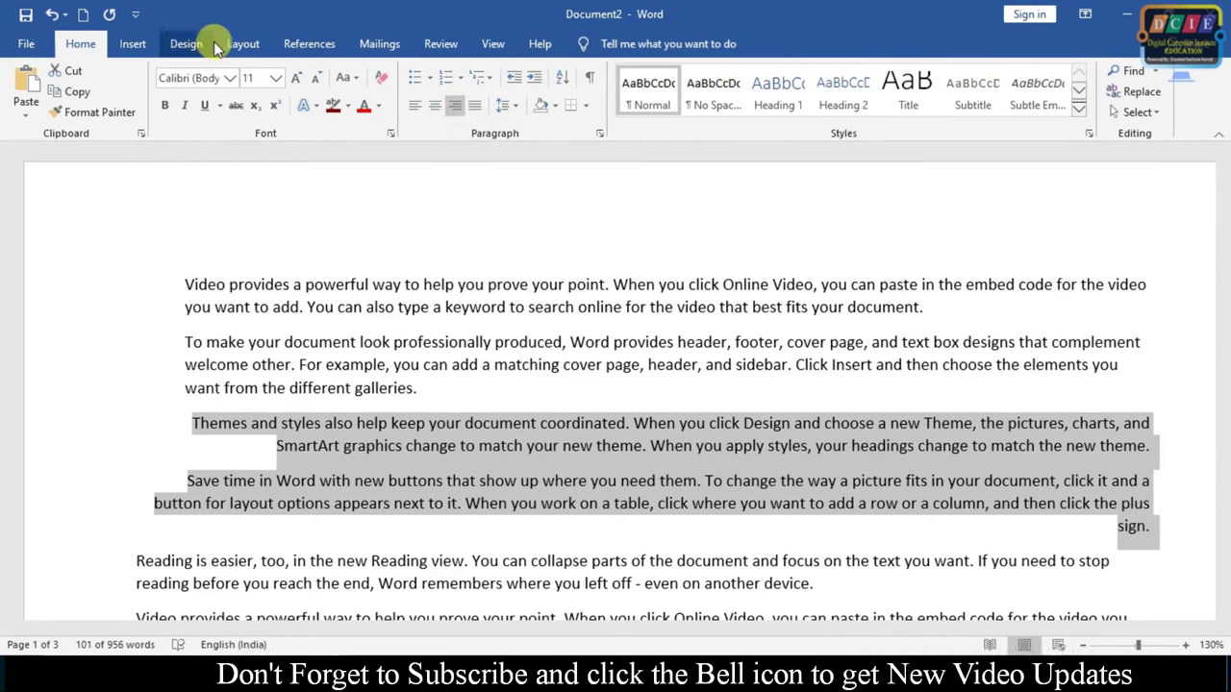
pyautogui.click(244, 43)
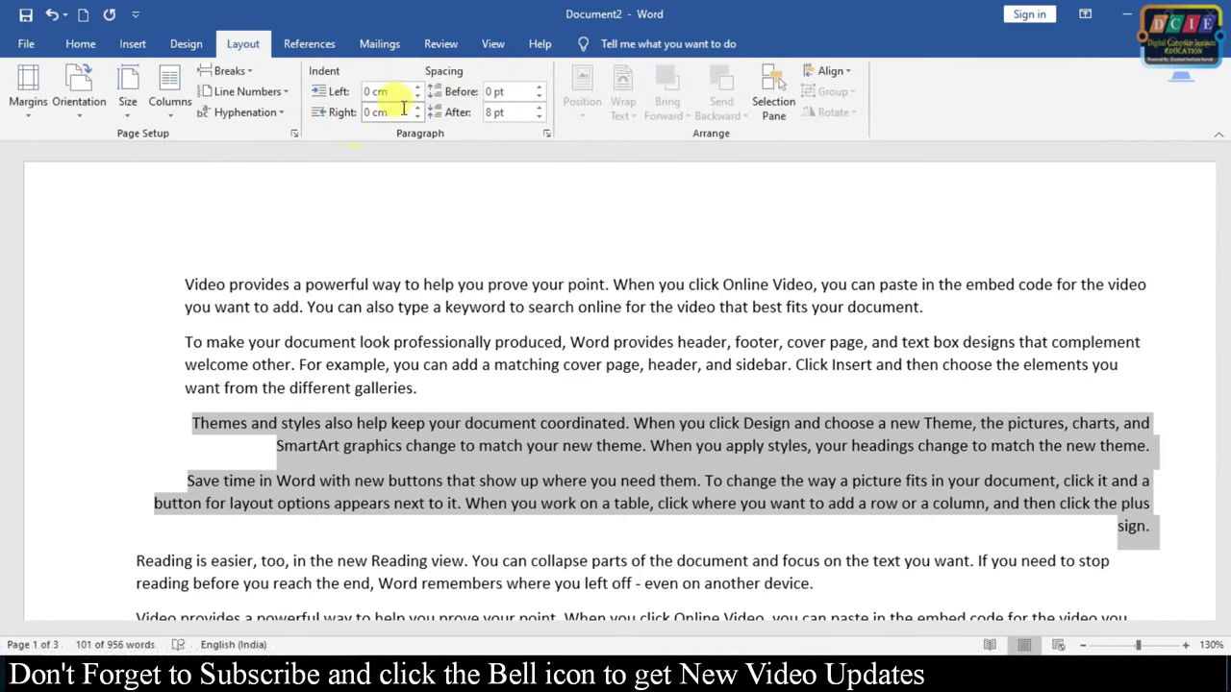
pyautogui.click(416, 108)
pyautogui.click(416, 108)
pyautogui.click(417, 107)
pyautogui.click(417, 108)
pyautogui.click(417, 108)
pyautogui.click(416, 108)
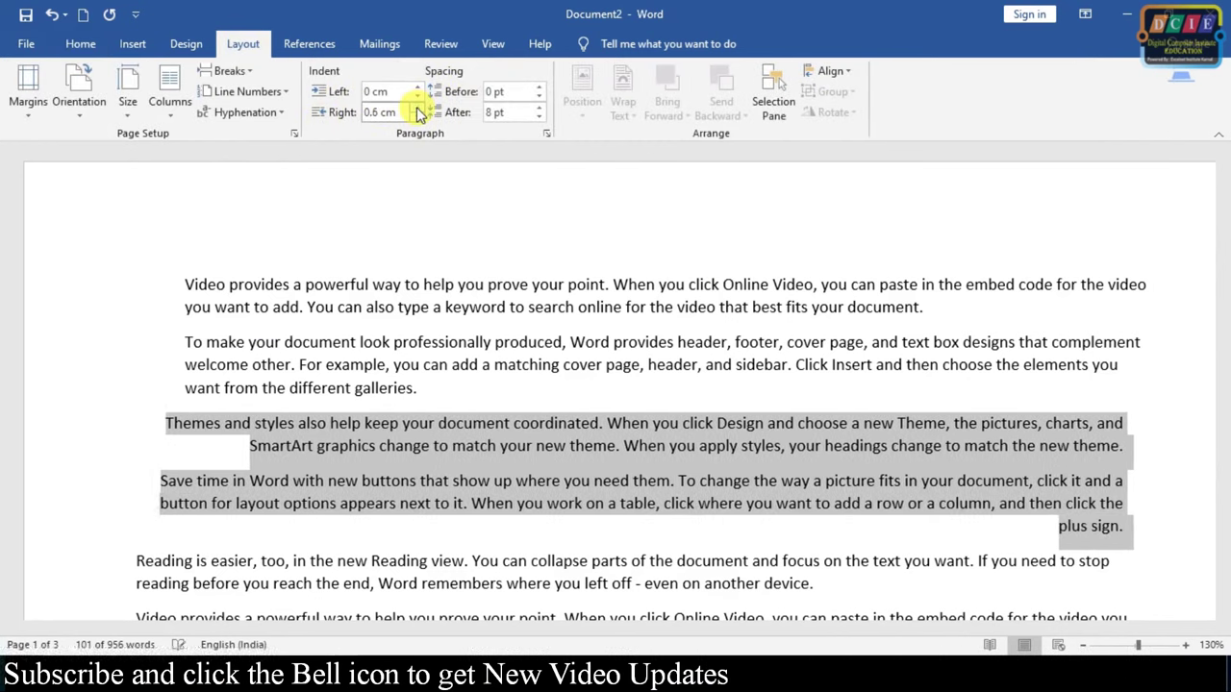
pyautogui.click(417, 107)
pyautogui.click(417, 108)
pyautogui.click(417, 108)
pyautogui.click(416, 107)
pyautogui.click(417, 108)
pyautogui.click(417, 107)
pyautogui.click(416, 107)
pyautogui.click(416, 107)
pyautogui.click(416, 108)
pyautogui.click(416, 108)
pyautogui.click(417, 108)
pyautogui.click(416, 108)
pyautogui.click(416, 108)
pyautogui.click(416, 107)
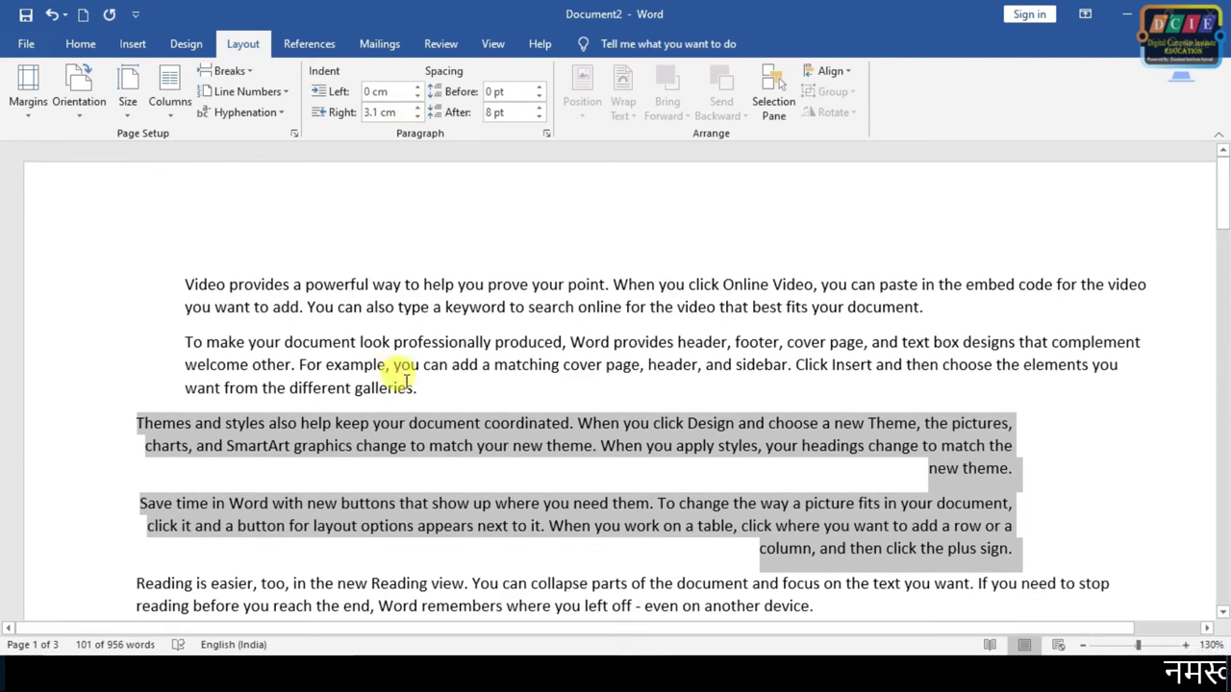
# Increase the first two paragraphs' left indent to 2.4 cm, then clear the selection.
pyautogui.moveTo(420, 386); pyautogui.dragTo(188, 281)
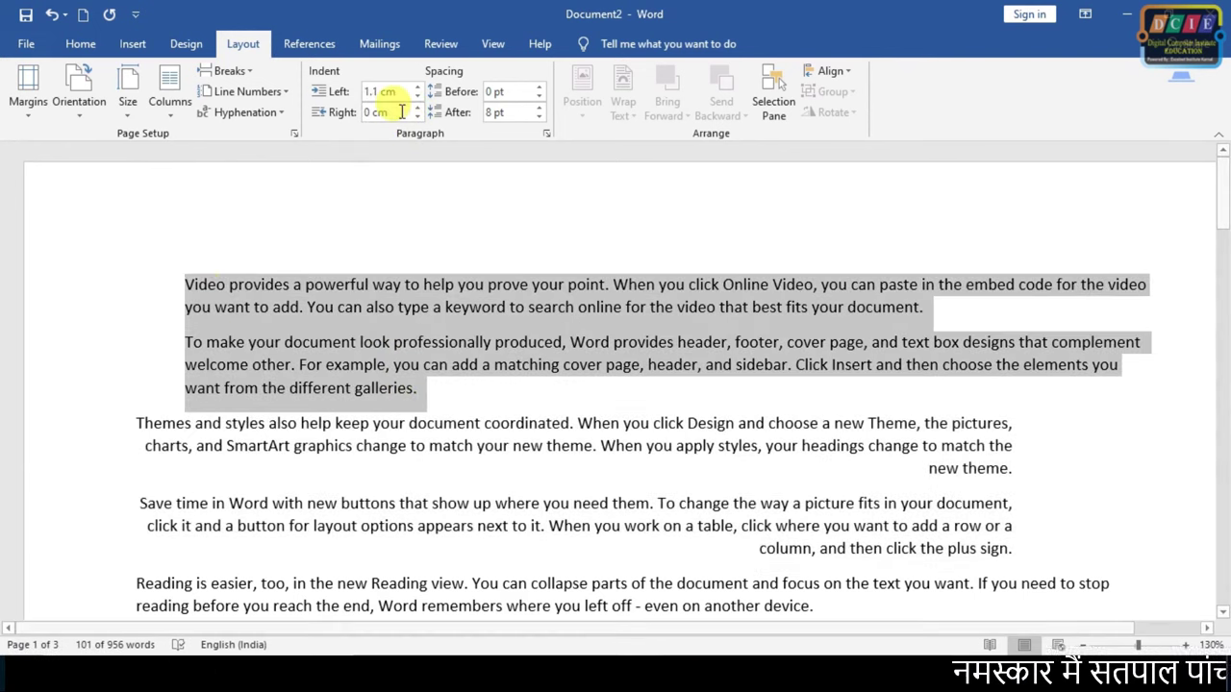
pyautogui.click(418, 86)
pyautogui.click(418, 87)
pyautogui.click(418, 87)
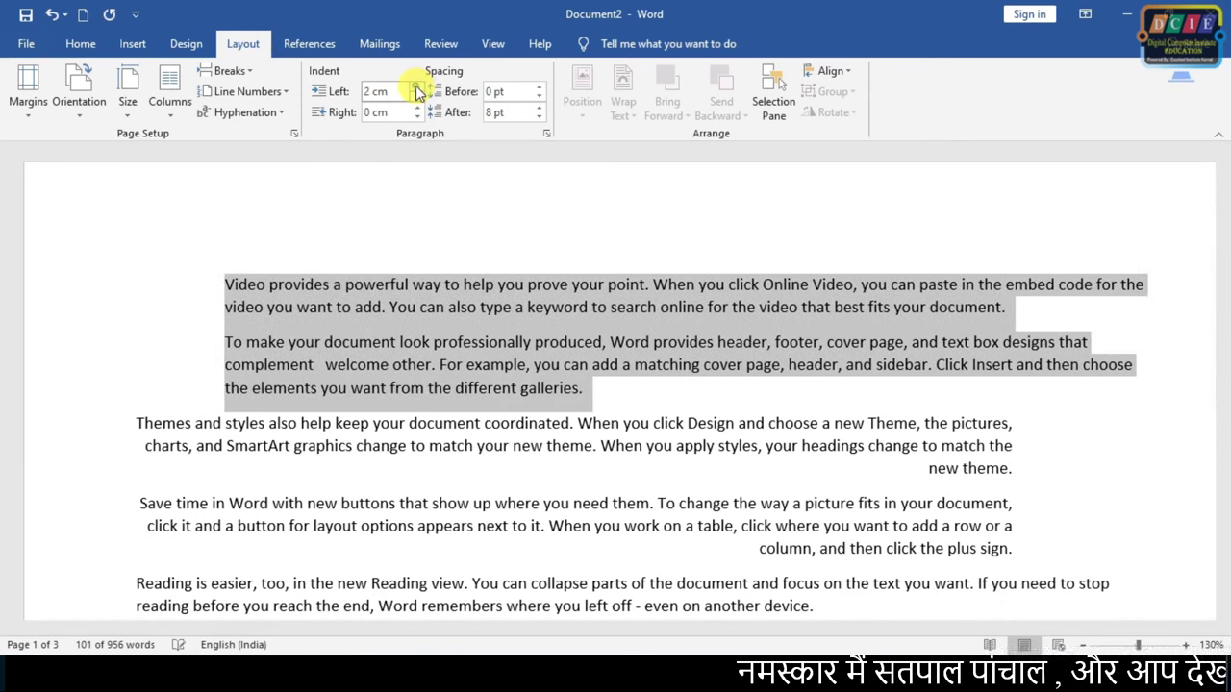
pyautogui.click(419, 87)
pyautogui.click(417, 87)
pyautogui.click(417, 88)
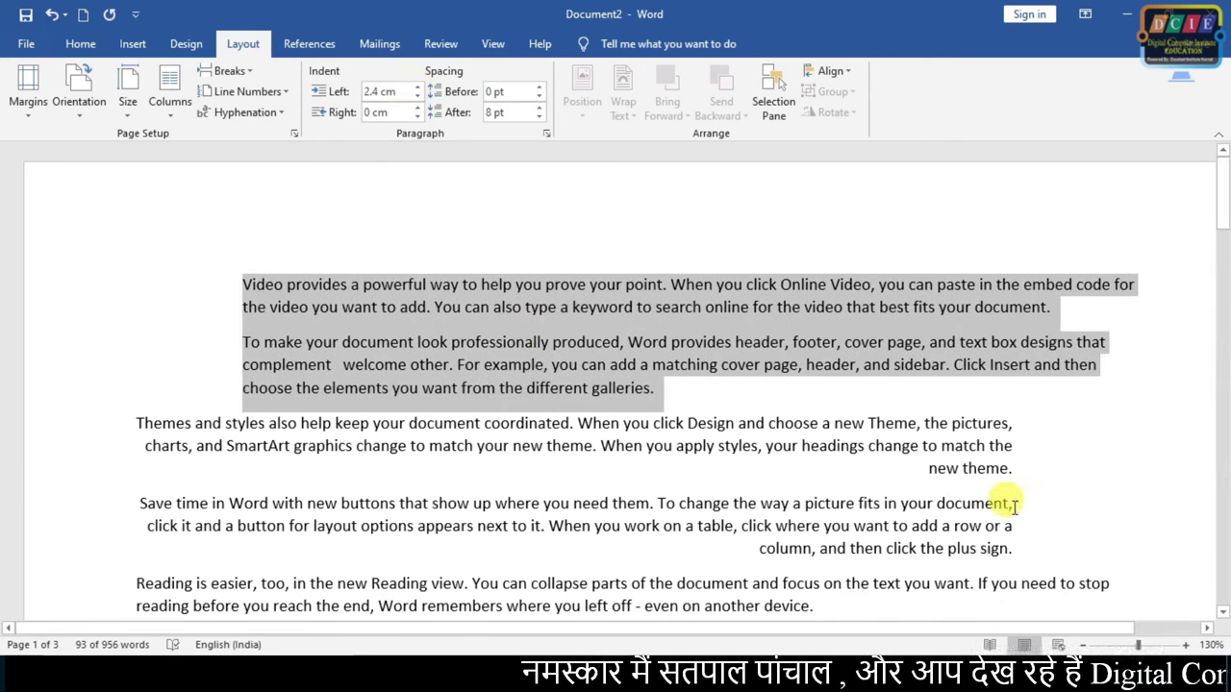
pyautogui.moveTo(1002, 548); pyautogui.dragTo(141, 423)
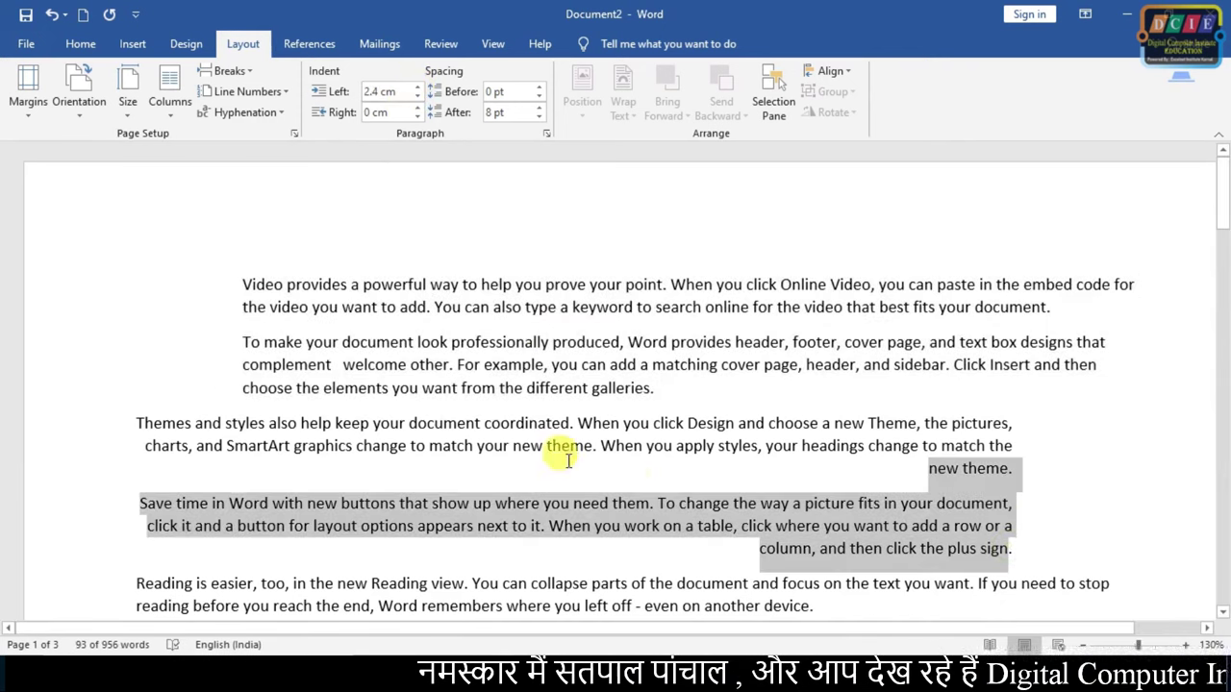
pyautogui.click(141, 423)
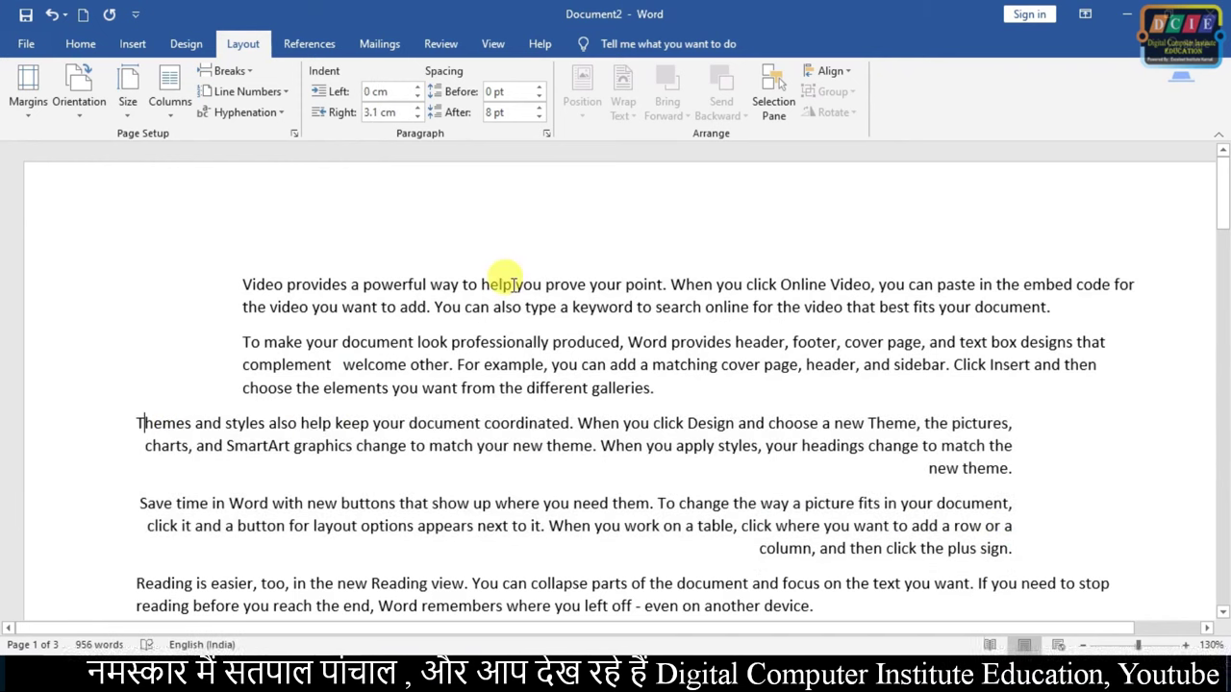
pyautogui.scroll(-3, 568, 394)
pyautogui.scroll(3, 557, 375)
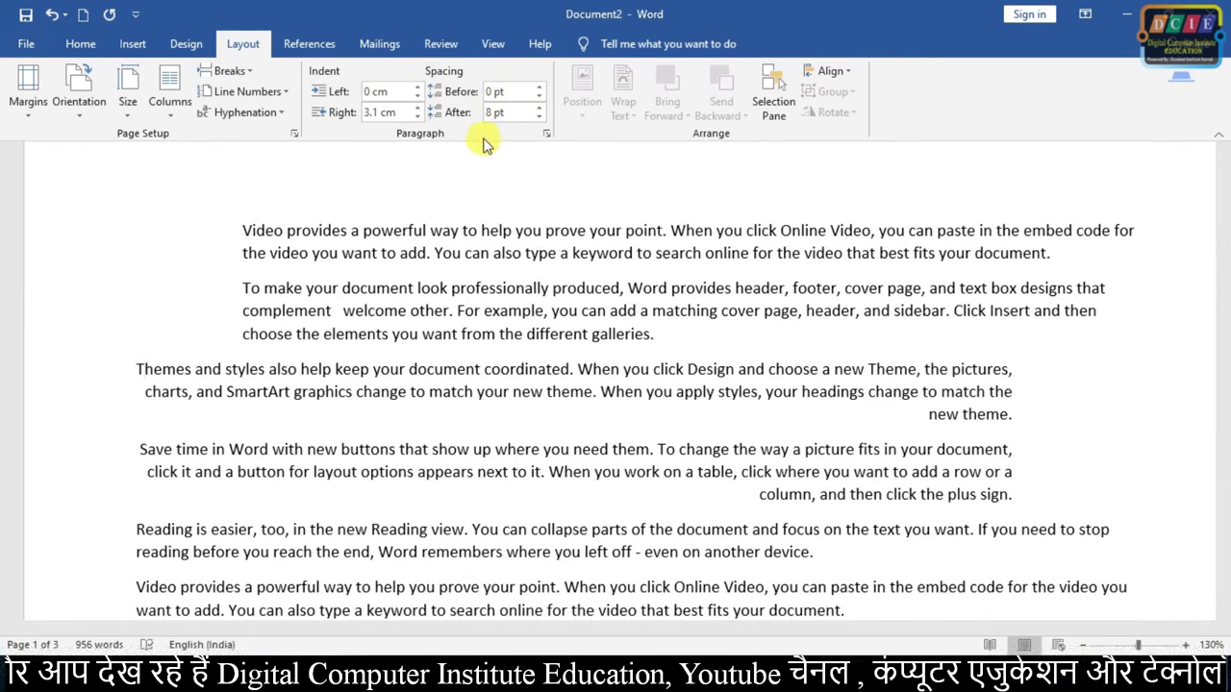
# Give the whole document a -0.5 cm left indent and a 0 cm right indent.
pyautogui.hotkey('ctrl', 'a')
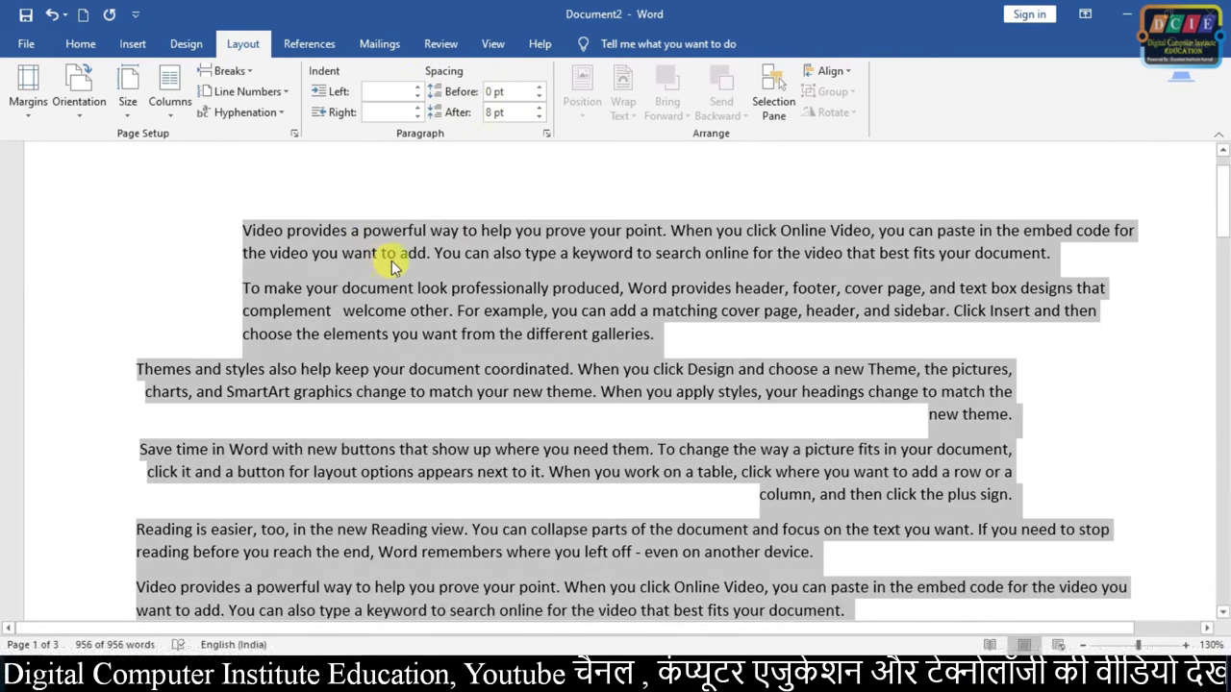
pyautogui.click(418, 96)
pyautogui.click(419, 96)
pyautogui.click(418, 97)
pyautogui.click(419, 96)
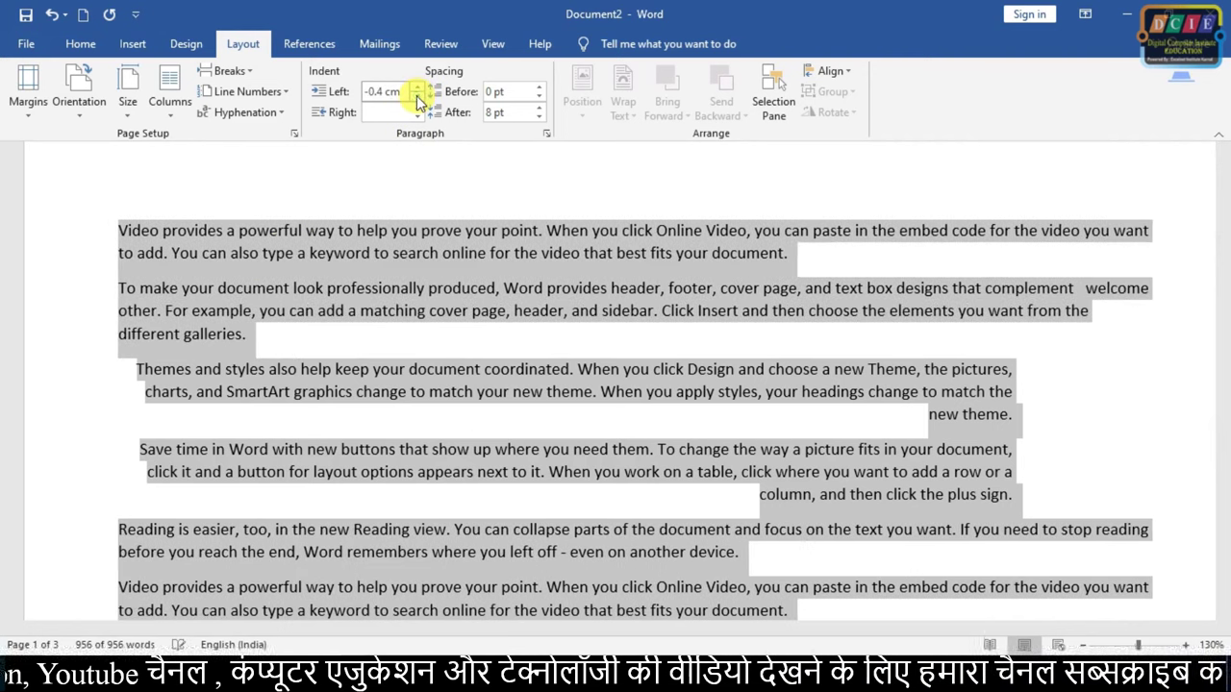
pyautogui.click(419, 96)
pyautogui.click(420, 114)
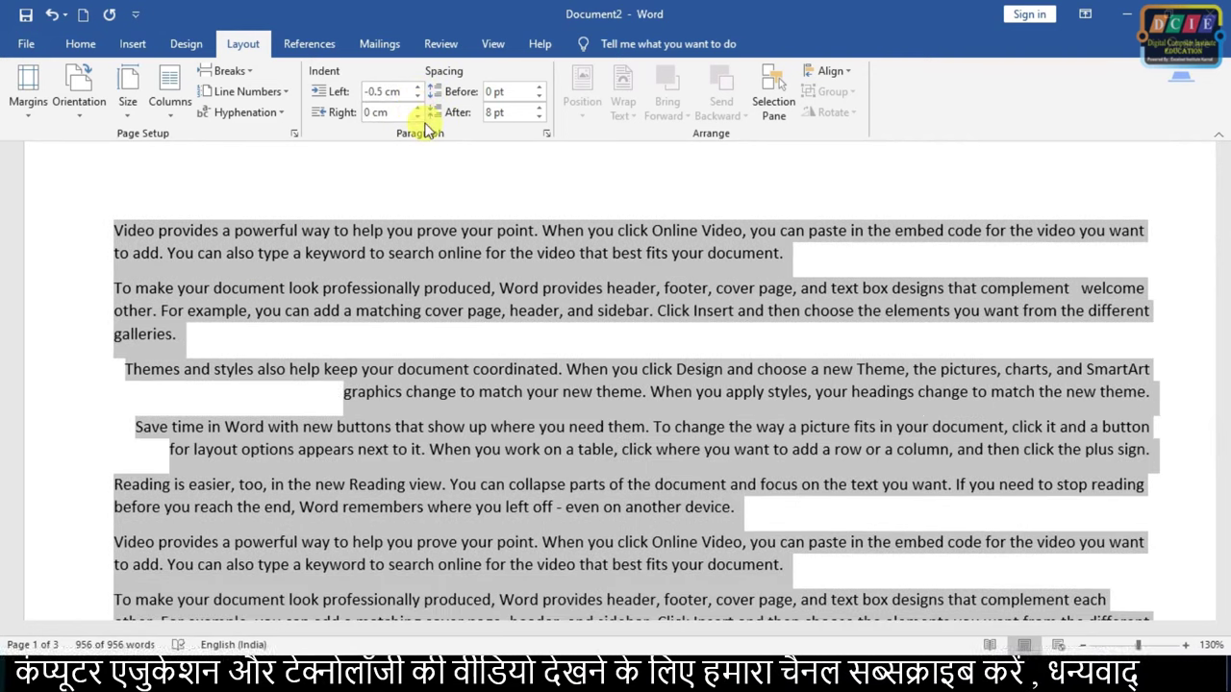
pyautogui.click(618, 311)
pyautogui.scroll(-4, 598, 322)
pyautogui.scroll(-4, 709, 448)
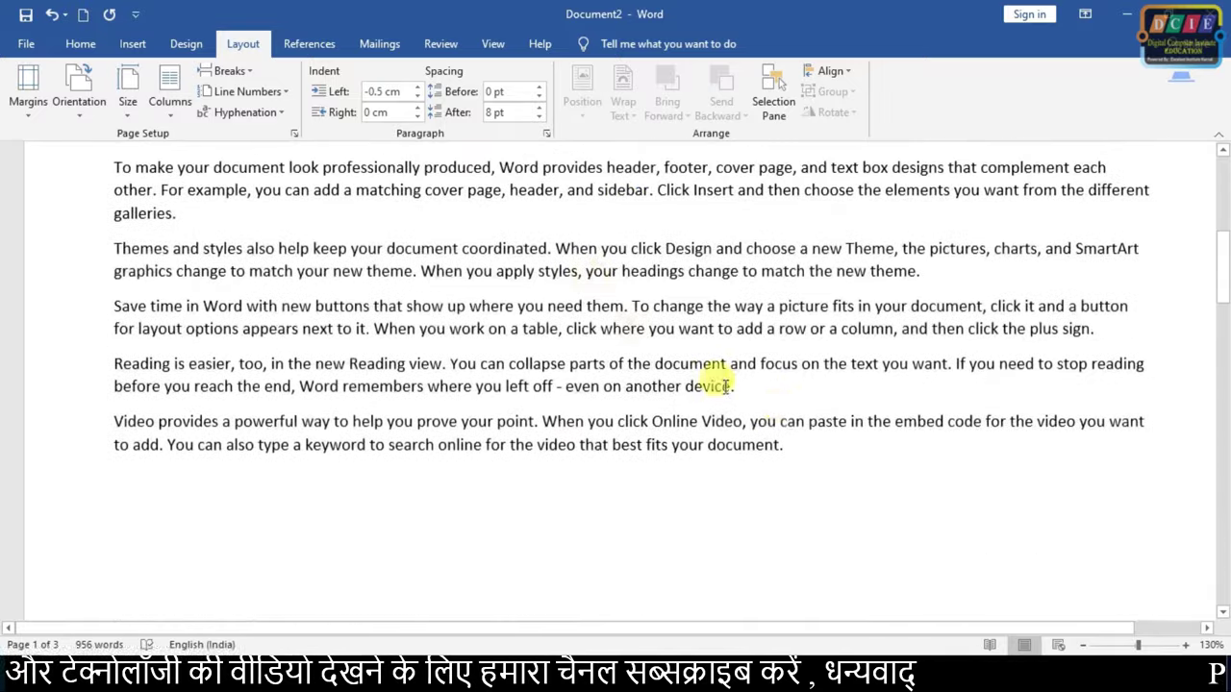
pyautogui.scroll(-2, 786, 394)
pyautogui.scroll(-5, 760, 370)
pyautogui.scroll(-1, 846, 404)
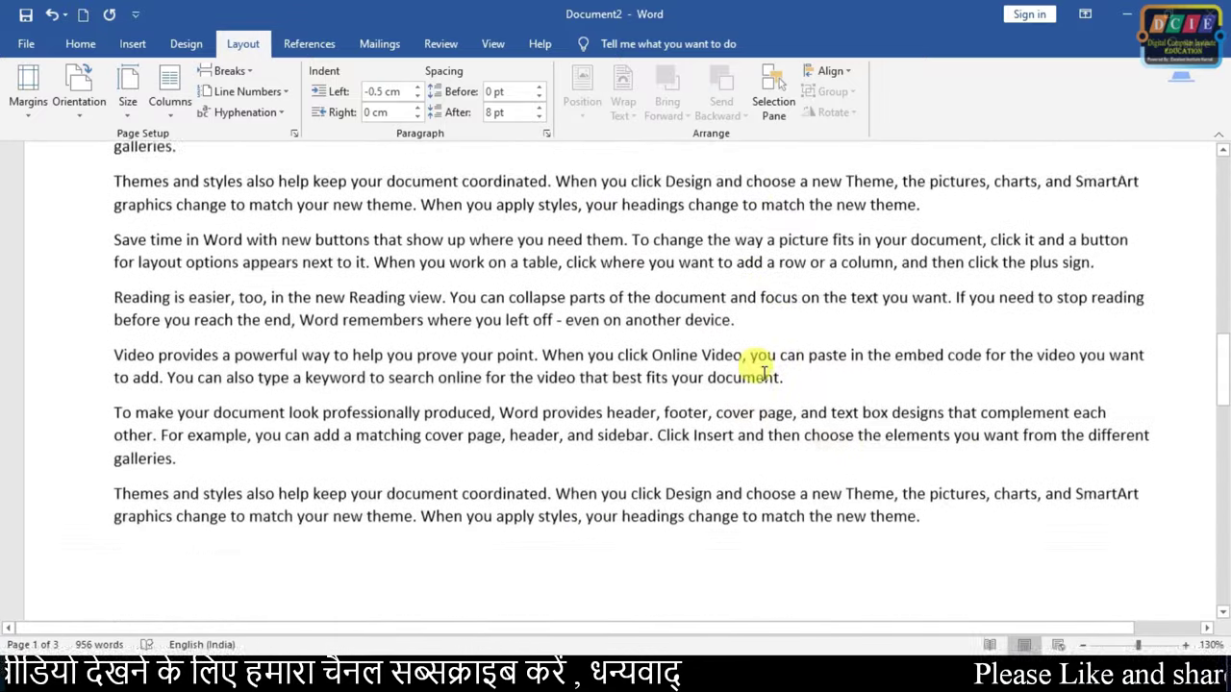
pyautogui.scroll(-1, 834, 417)
# Give the selected page 2 paragraphs 48 pt spacing before.
pyautogui.moveTo(662, 404); pyautogui.dragTo(83, 289)
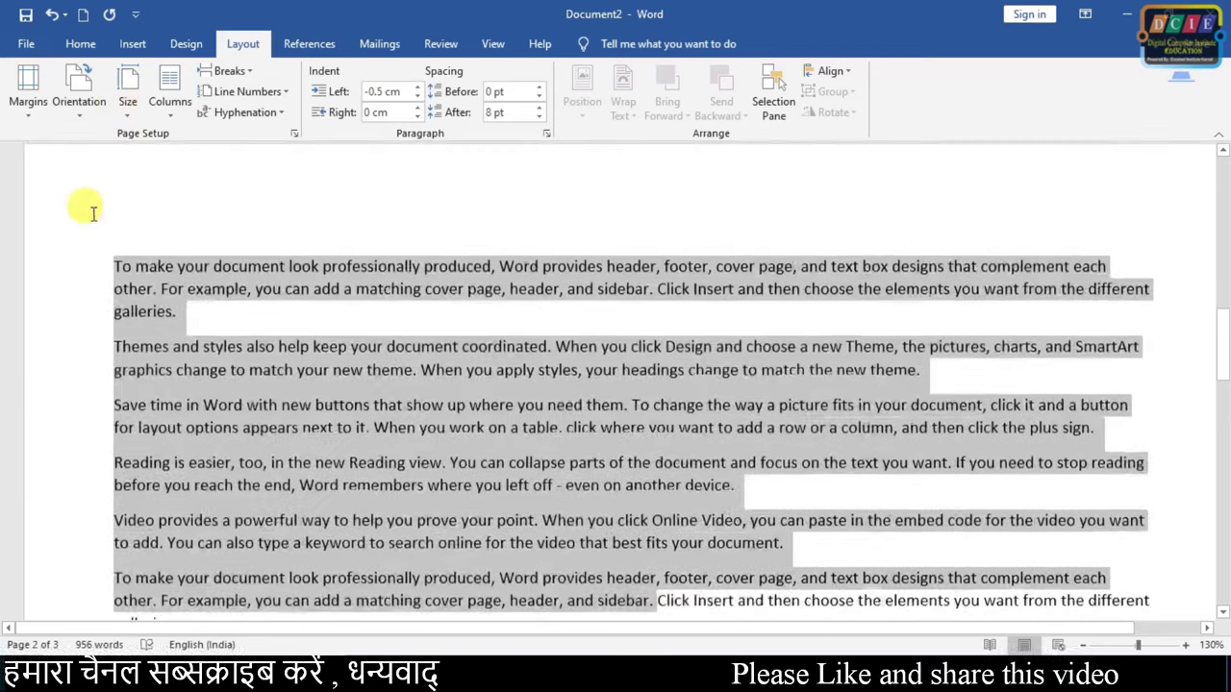
pyautogui.click(536, 87)
pyautogui.click(536, 88)
pyautogui.click(537, 88)
pyautogui.click(536, 87)
pyautogui.click(537, 87)
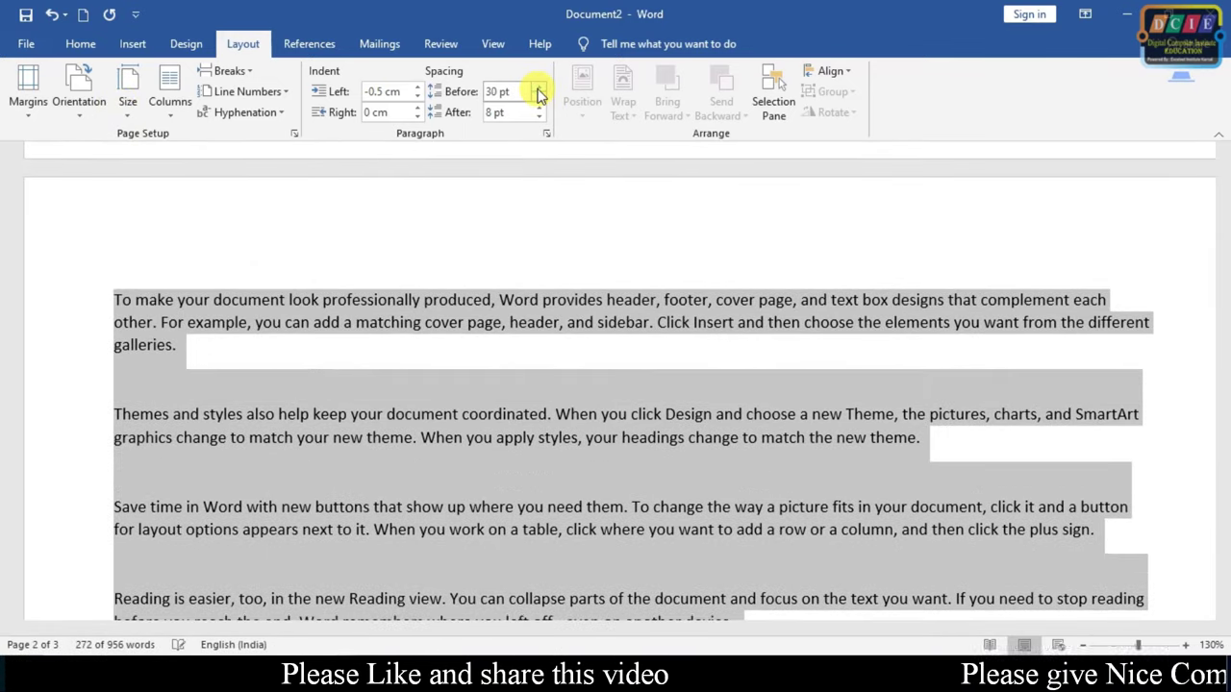
pyautogui.click(539, 88)
pyautogui.click(538, 88)
pyautogui.click(539, 88)
pyautogui.scroll(-2, 453, 259)
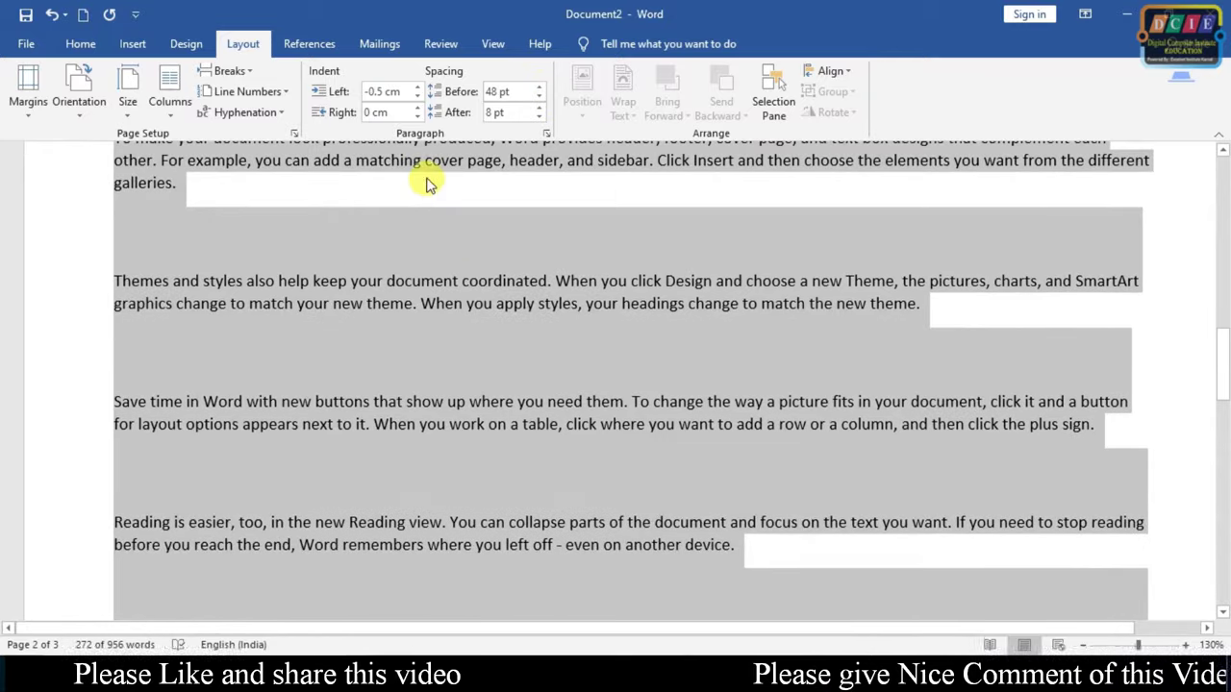
pyautogui.scroll(-2, 430, 360)
pyautogui.scroll(-1, 437, 344)
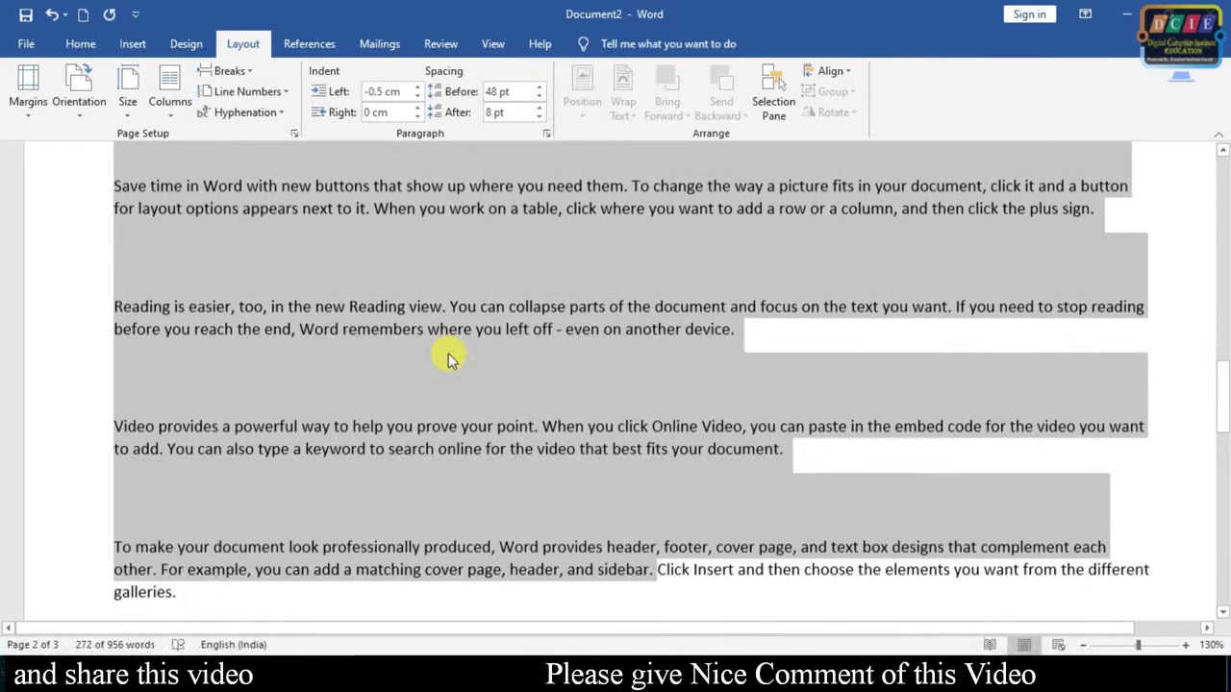
pyautogui.scroll(-1, 448, 353)
pyautogui.scroll(-1, 463, 356)
pyautogui.scroll(-1, 466, 358)
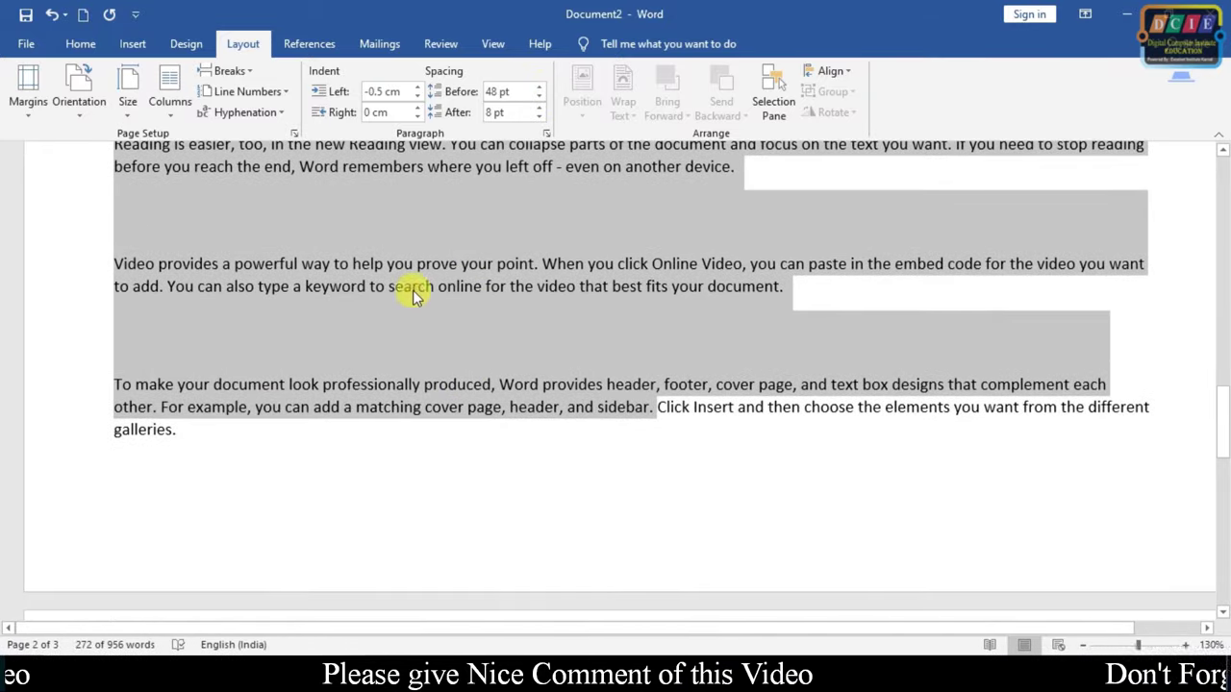
# Return to the Home formatting commands and clear the paragraph selection.
pyautogui.click(82, 45)
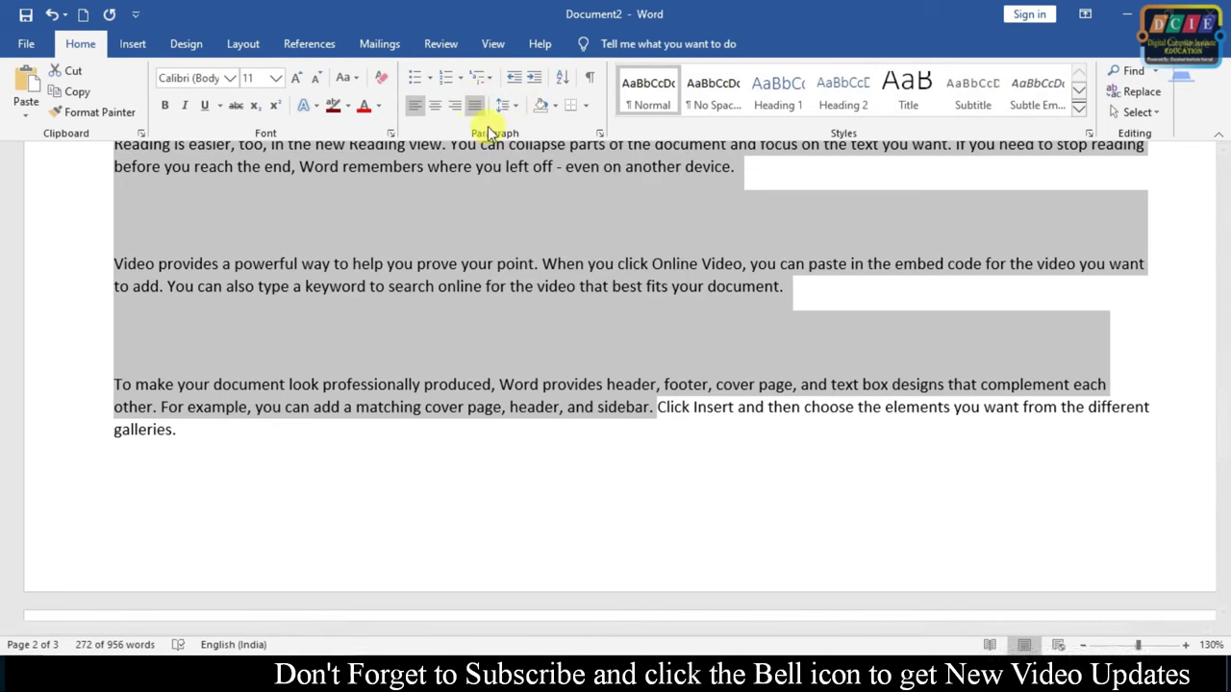
pyautogui.scroll(-2, 495, 324)
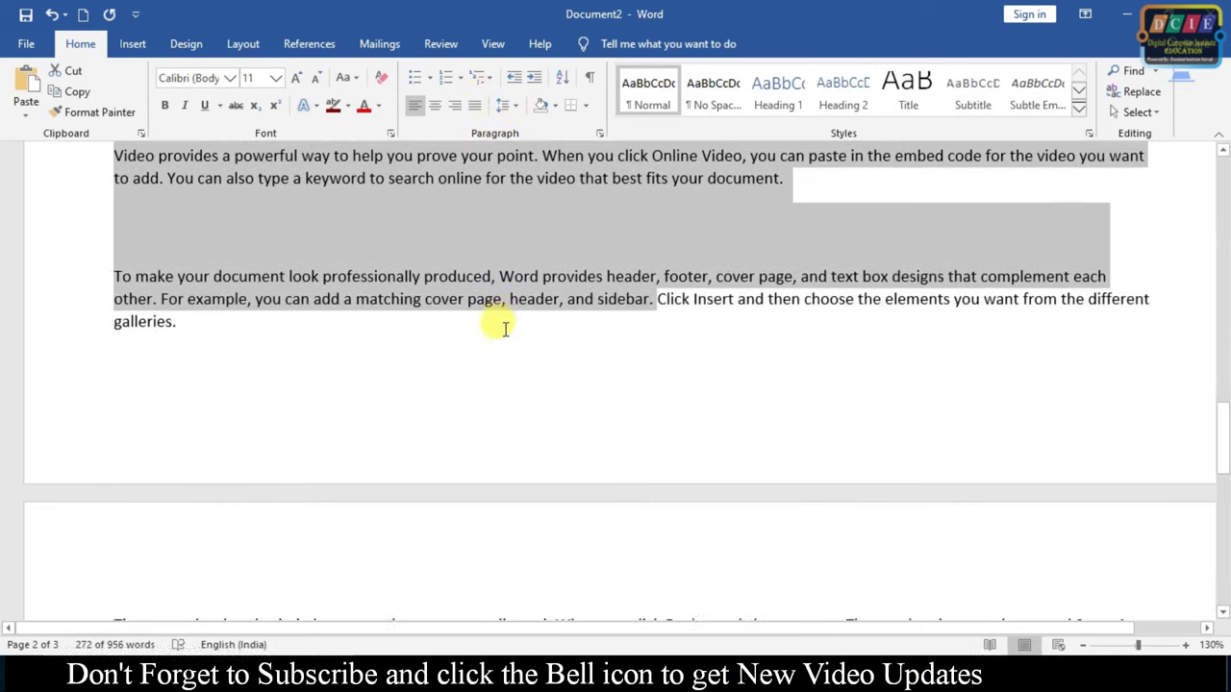
pyautogui.scroll(4, 499, 327)
pyautogui.scroll(3, 503, 327)
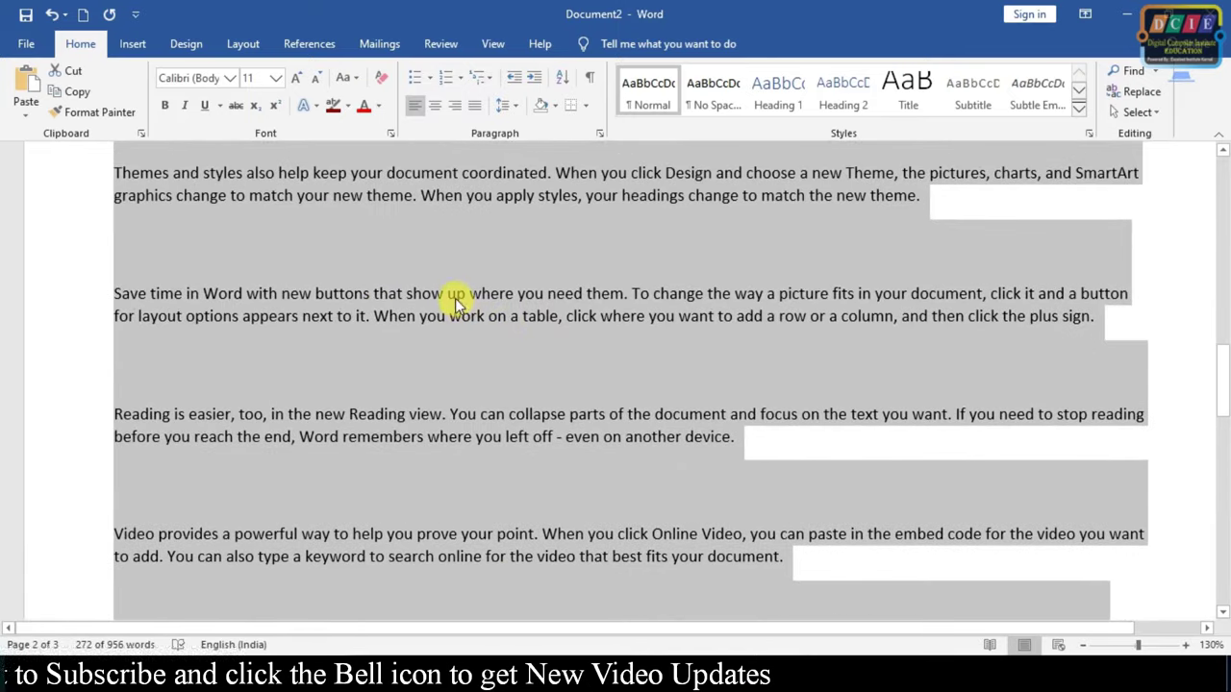
pyautogui.scroll(4, 452, 296)
pyautogui.scroll(2, 454, 293)
pyautogui.click(454, 289)
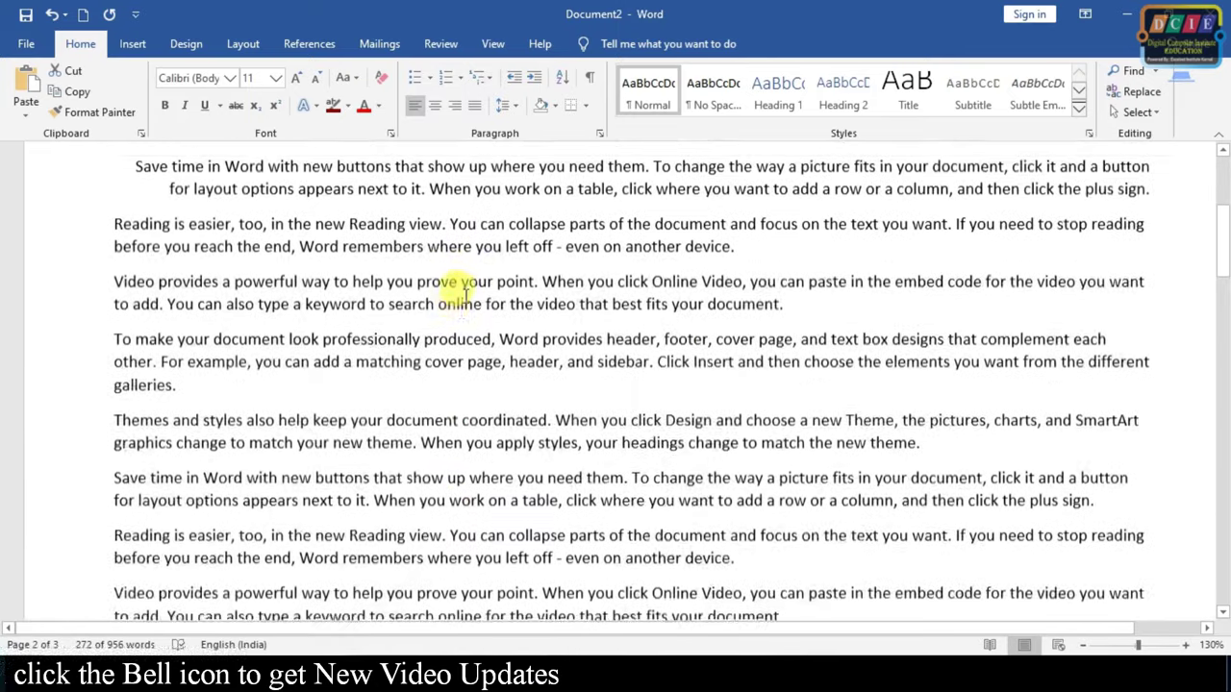
pyautogui.scroll(-2, 457, 284)
# Select the last paragraphs on page 1 and give them 48 pt spacing before.
pyautogui.moveTo(787, 512); pyautogui.dragTo(63, 295)
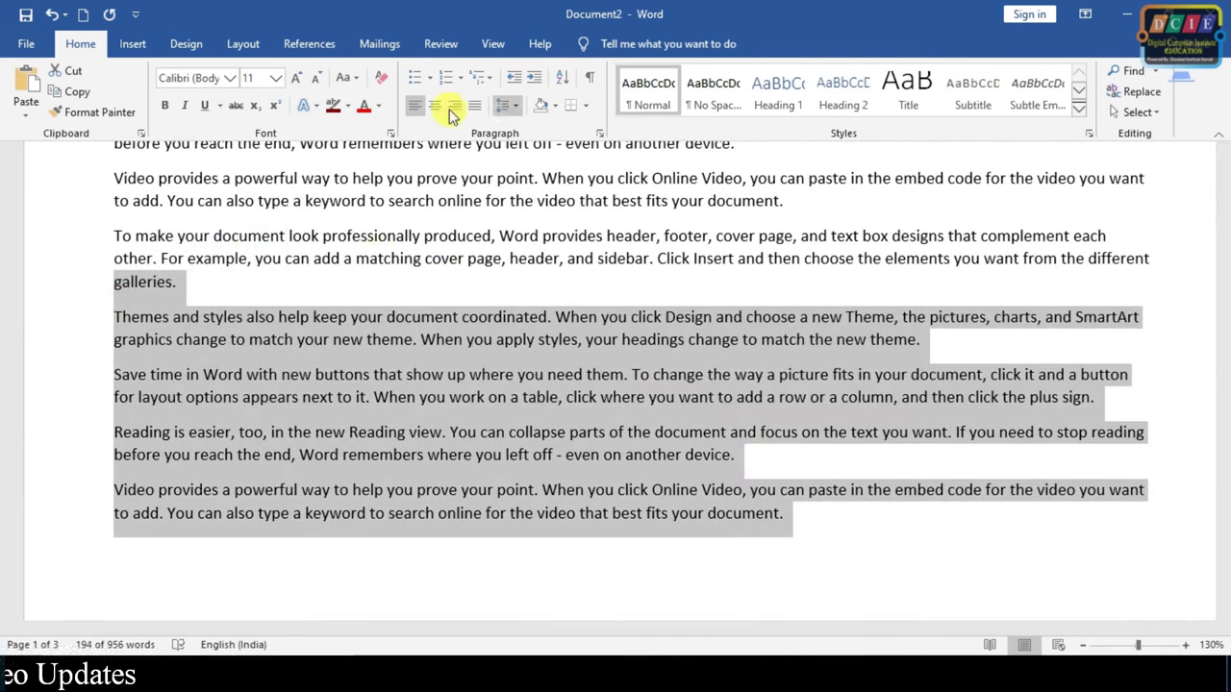
pyautogui.click(242, 44)
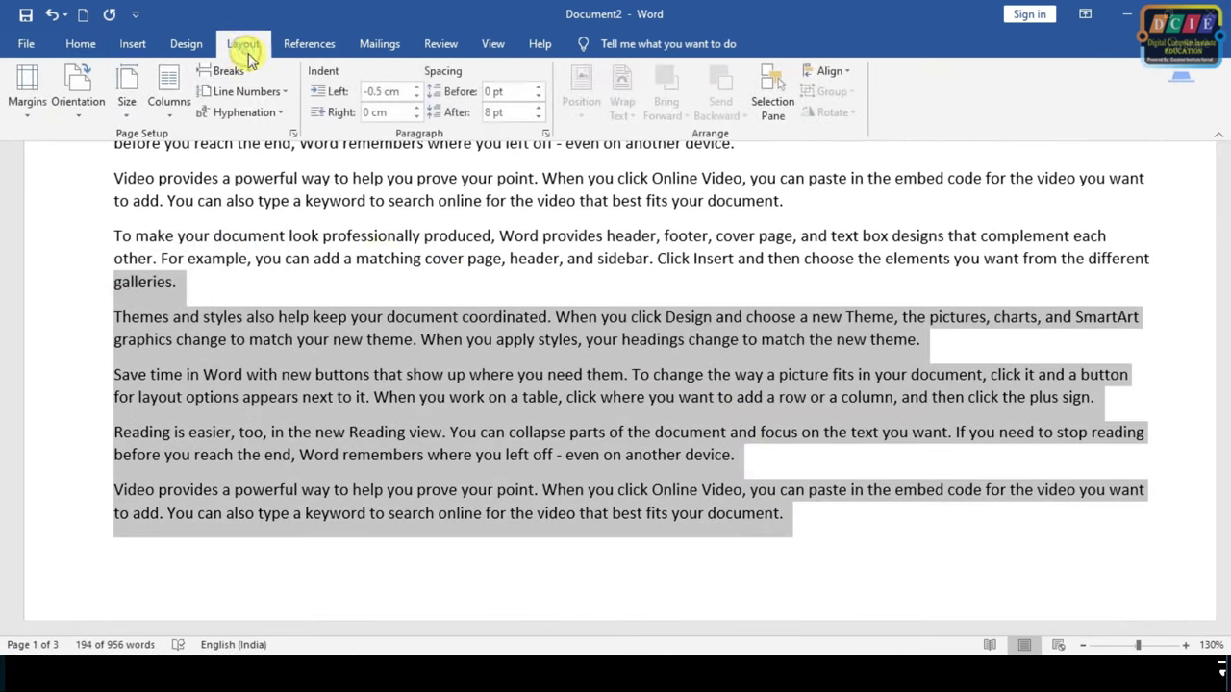
pyautogui.click(541, 87)
pyautogui.click(542, 87)
pyautogui.click(541, 87)
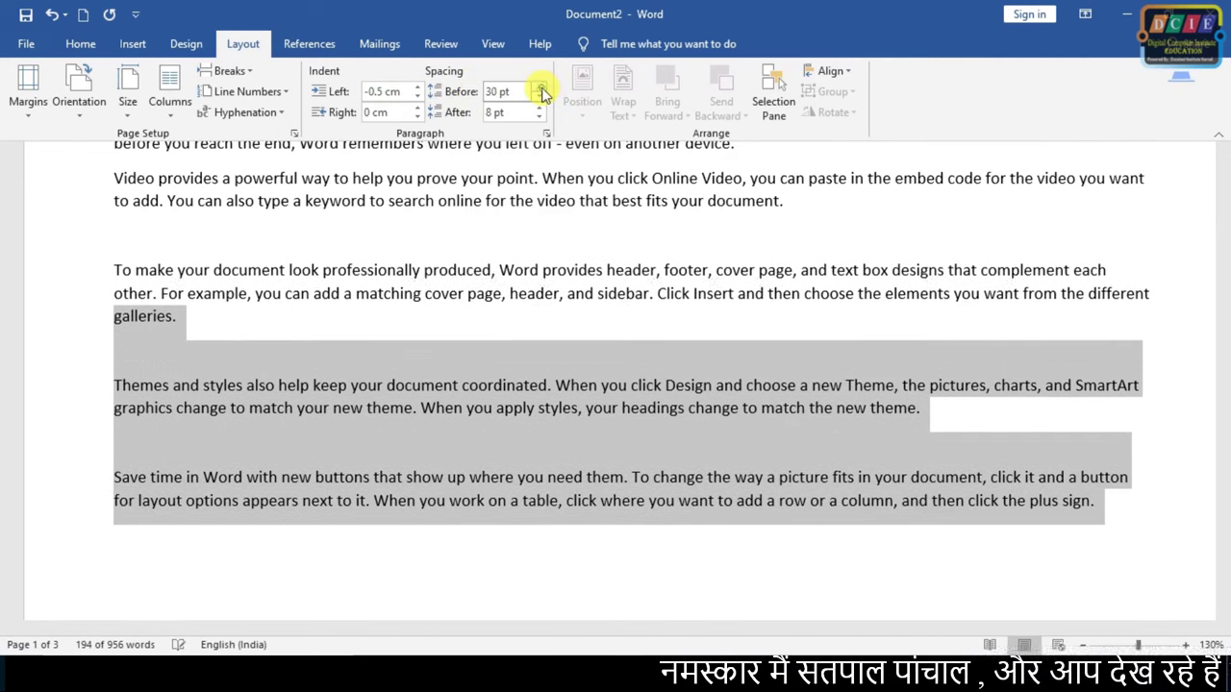
pyautogui.click(541, 86)
pyautogui.click(541, 87)
pyautogui.click(542, 87)
pyautogui.scroll(-1, 562, 112)
pyautogui.scroll(-3, 563, 112)
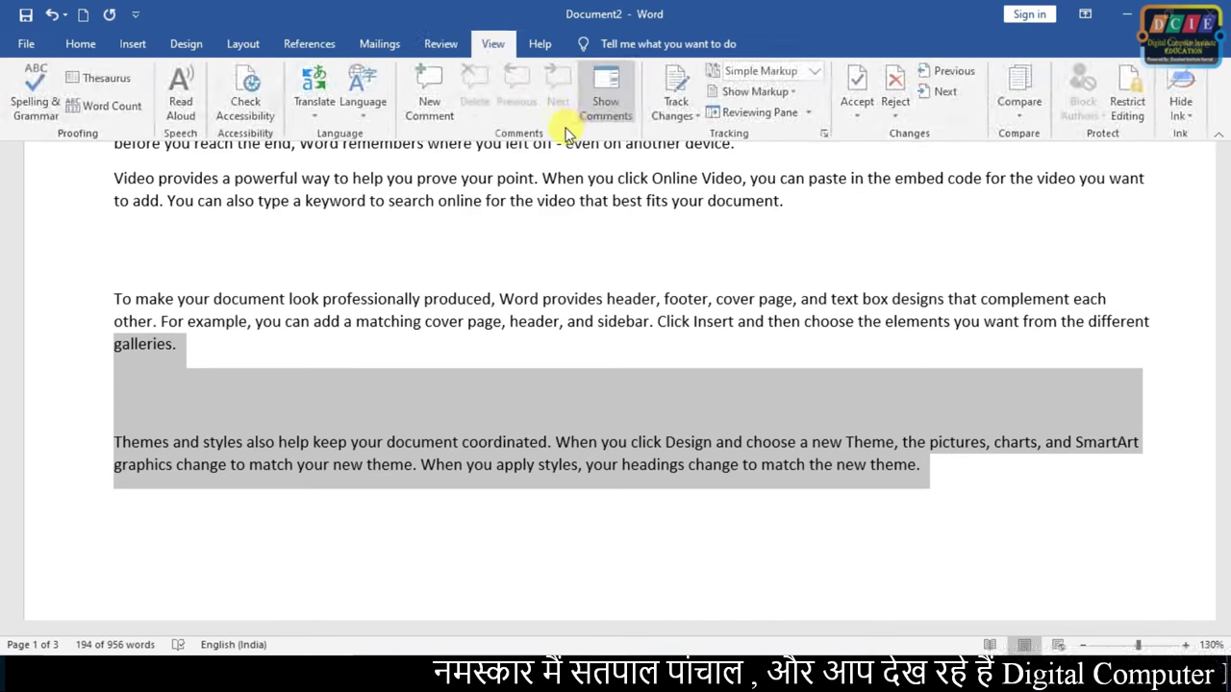
pyautogui.scroll(-1, 562, 111)
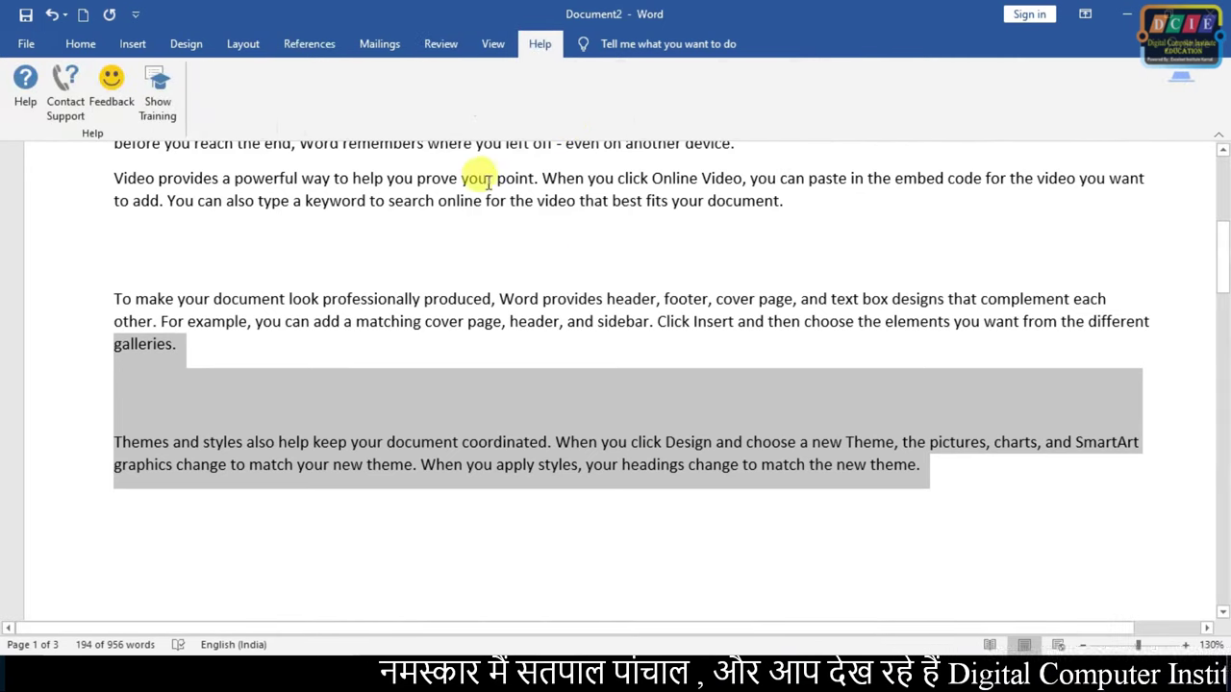
# Raise their spacing after to 72 pt, then deselect the text.
pyautogui.click(243, 44)
pyautogui.scroll(-3, 555, 188)
pyautogui.scroll(9, 555, 183)
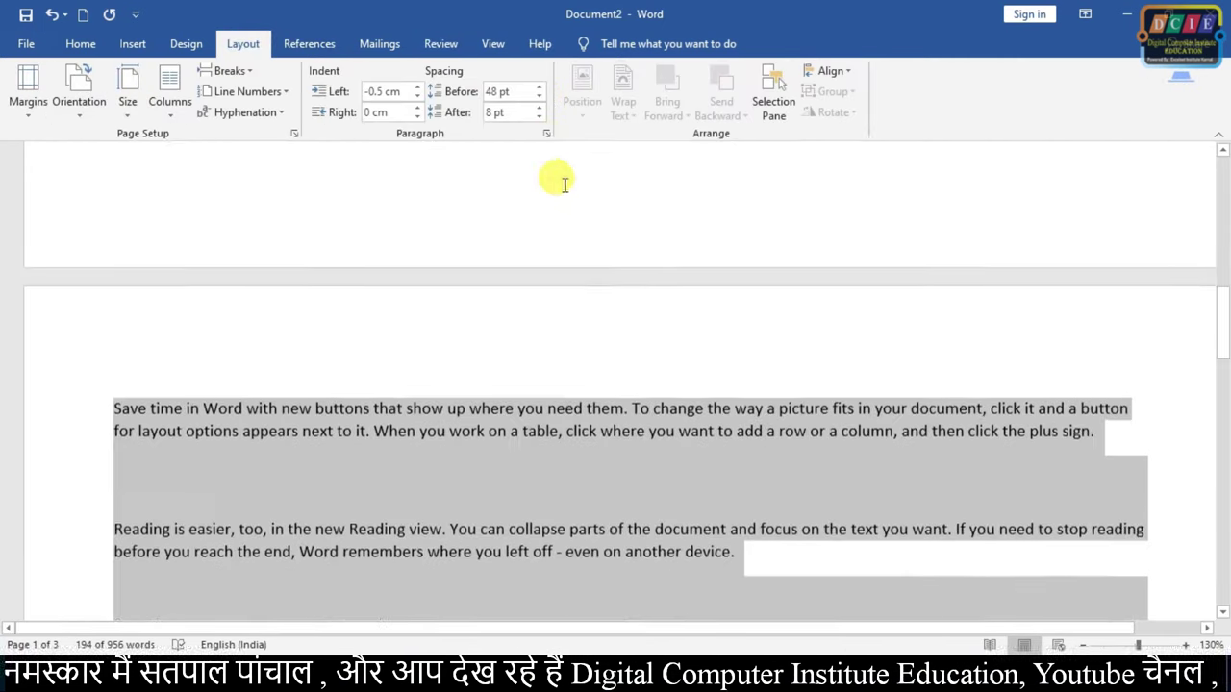
pyautogui.scroll(-4, 556, 192)
pyautogui.scroll(2, 442, 293)
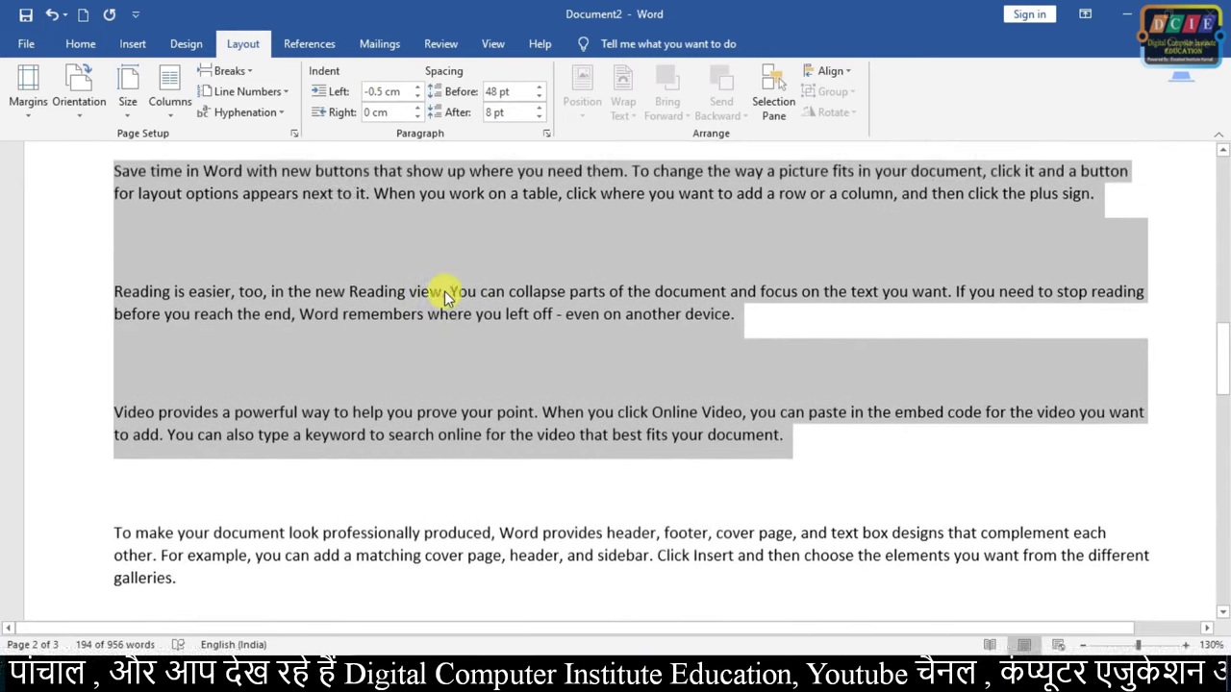
pyautogui.scroll(2, 444, 291)
pyautogui.click(539, 109)
pyautogui.click(540, 109)
pyautogui.click(539, 109)
pyautogui.click(539, 108)
pyautogui.click(539, 109)
pyautogui.click(540, 108)
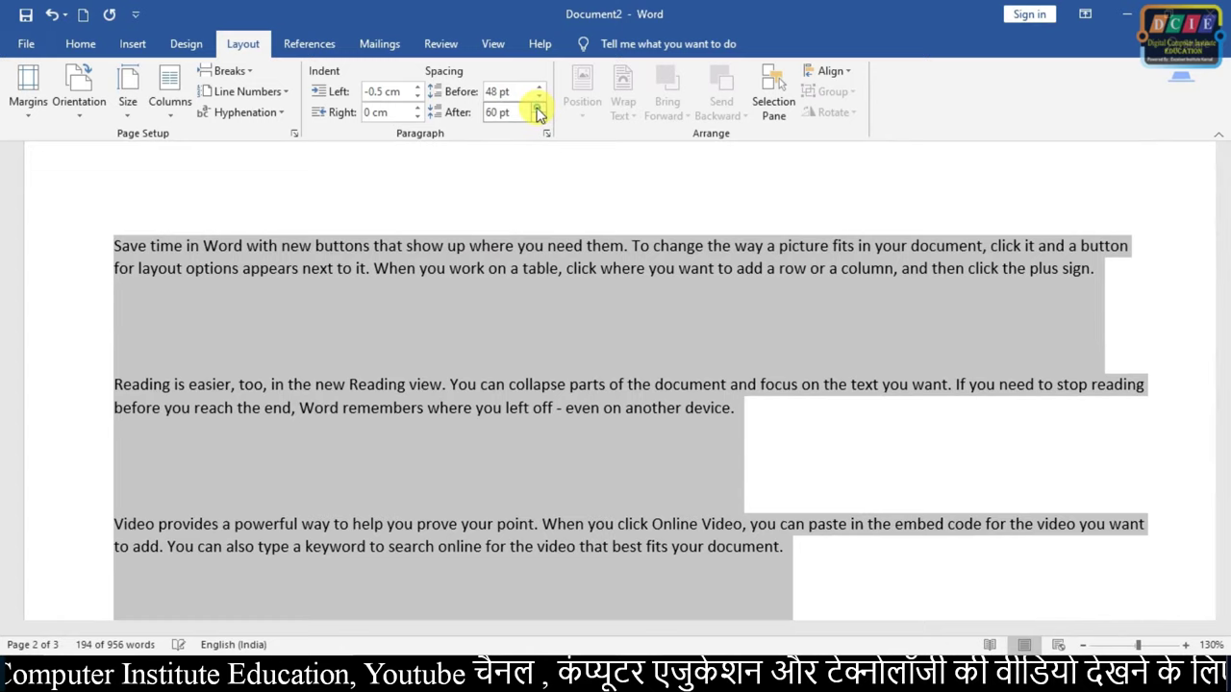
pyautogui.click(539, 108)
pyautogui.click(539, 109)
pyautogui.scroll(-3, 556, 245)
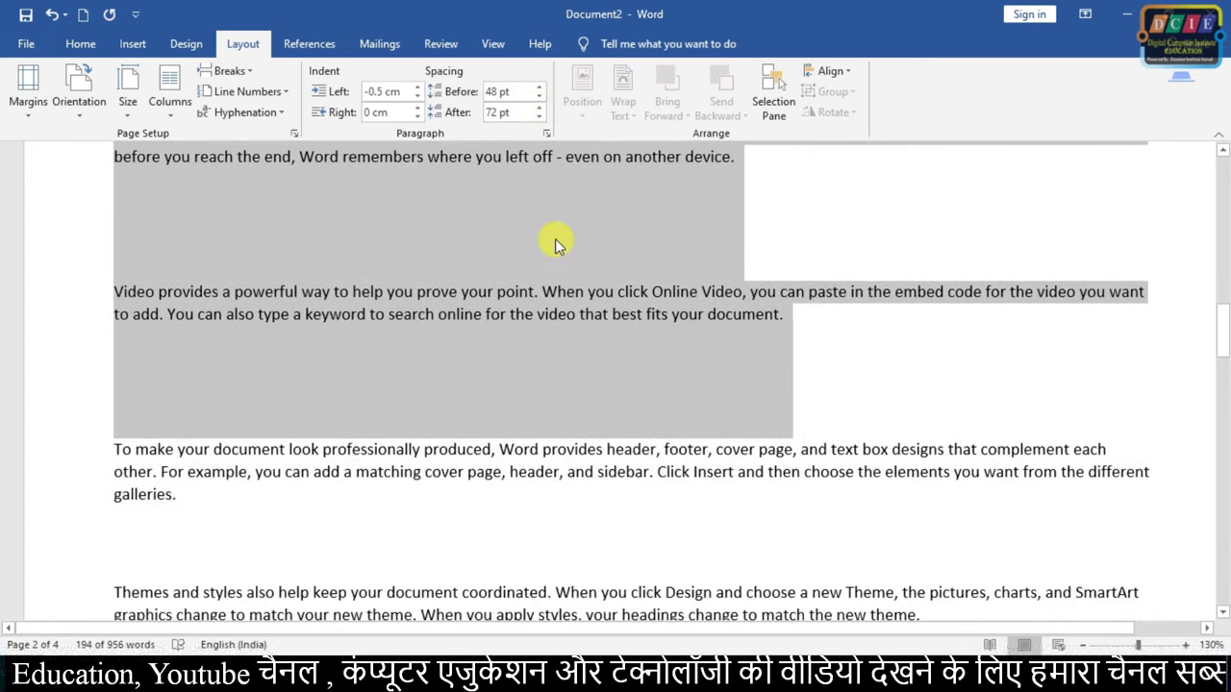
pyautogui.scroll(-3, 555, 240)
pyautogui.scroll(4, 500, 210)
pyautogui.scroll(3, 500, 207)
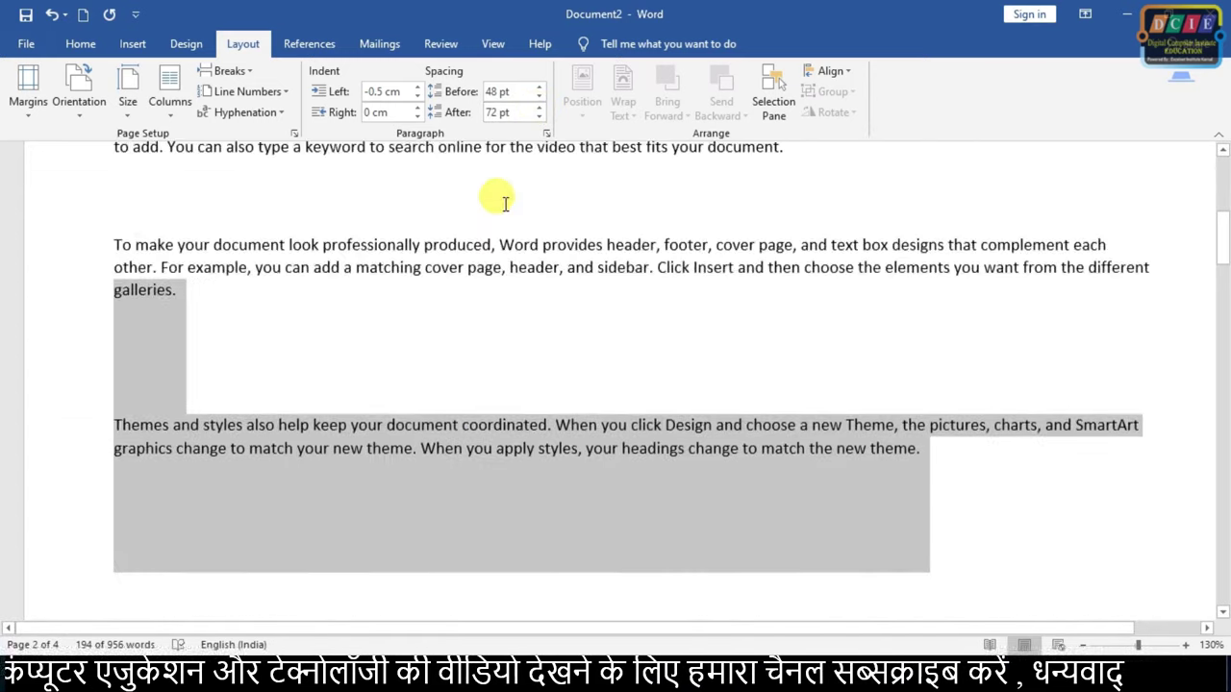
pyautogui.click(504, 203)
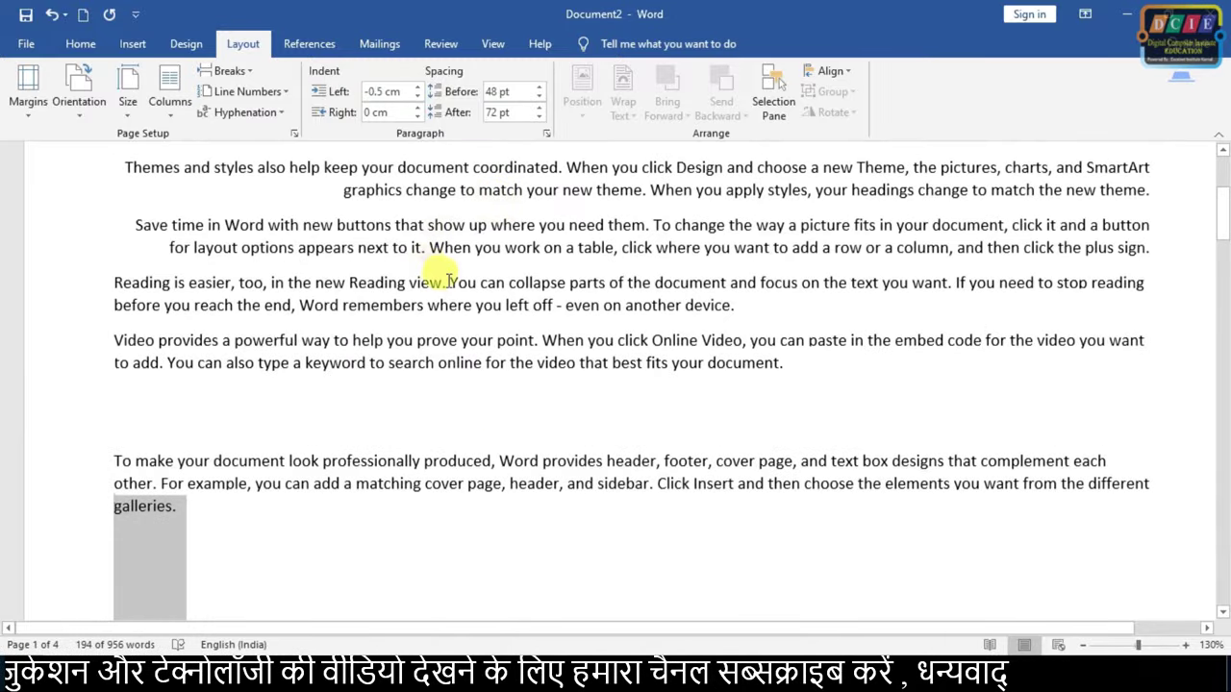
# Undo the previous paragraph spacing changes with Ctrl+Z.
pyautogui.hotkey('ctrl', 'z')
pyautogui.hotkey('ctrl', 'z')
pyautogui.hotkey('ctrl', 'z')
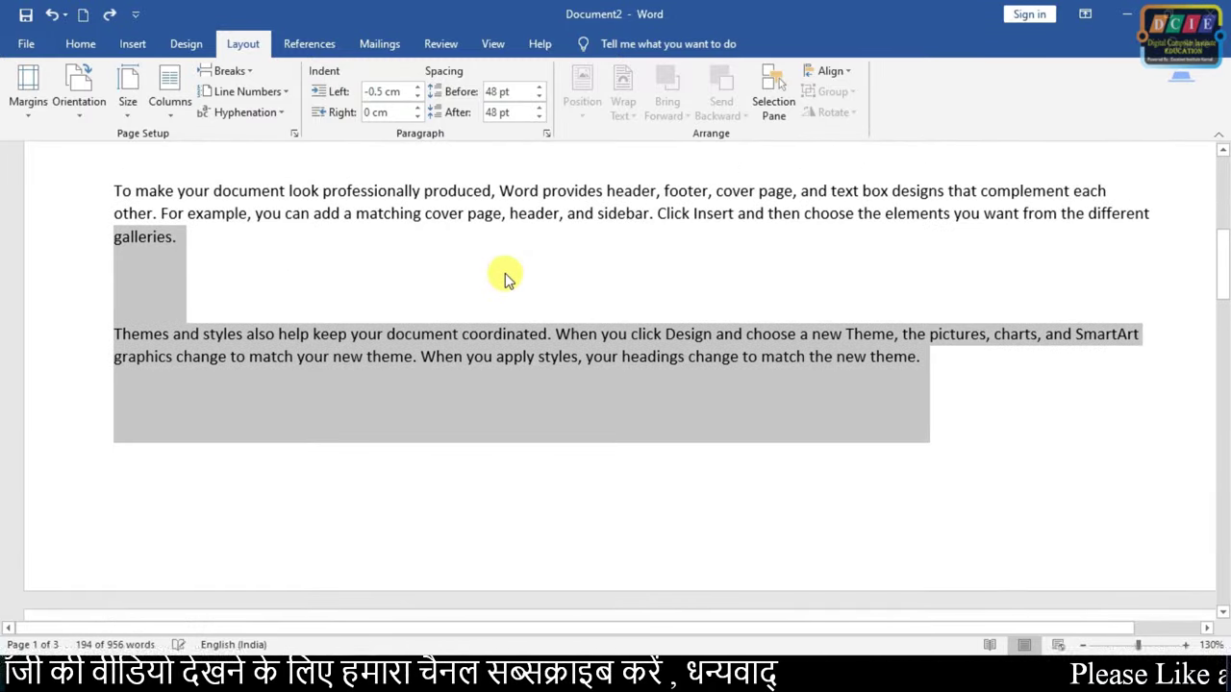
pyautogui.hotkey('ctrl', 'z')
pyautogui.hotkey('ctrl', 'z')
pyautogui.hotkey('ctrl', 'z')
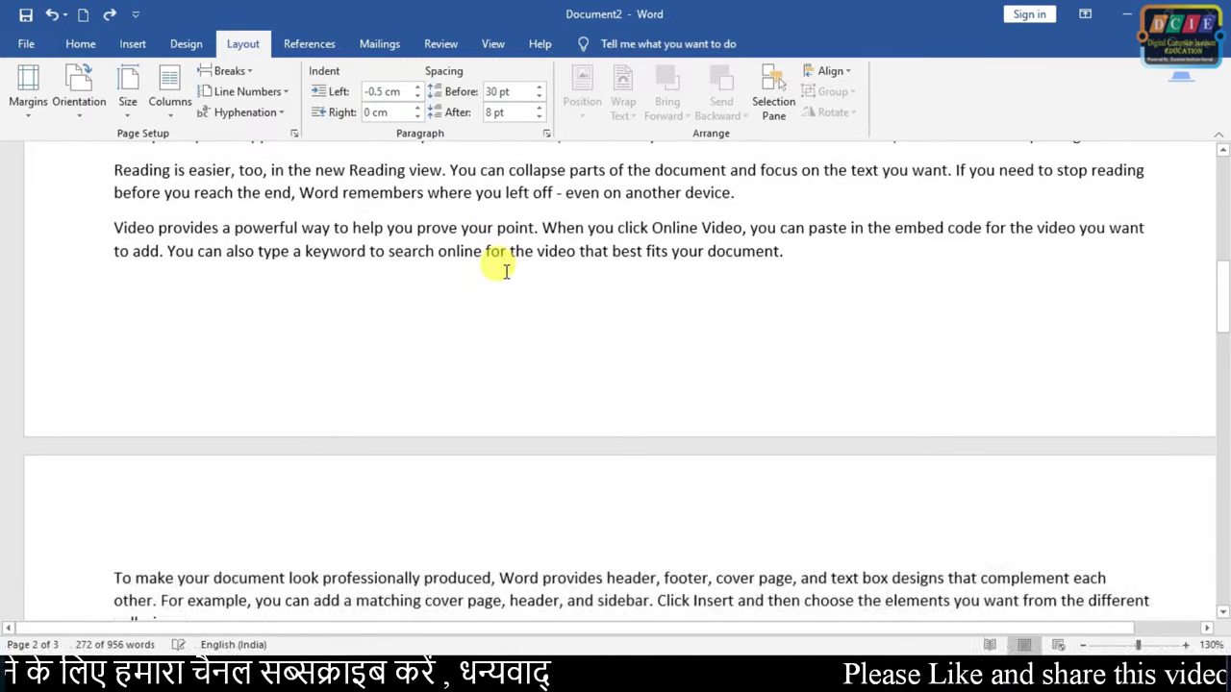
pyautogui.hotkey('ctrl', 'z')
pyautogui.hotkey('ctrl', 'z')
pyautogui.hotkey('ctrl', 'z')
pyautogui.hotkey('ctrl', 'z')
pyautogui.hotkey('ctrl', 'z')
pyautogui.hotkey('ctrl', 'z')
pyautogui.hotkey('ctrl', 'z')
# Give the 'Reading is easier' paragraph 72 pt spacing before.
pyautogui.moveTo(745, 423); pyautogui.dragTo(133, 394)
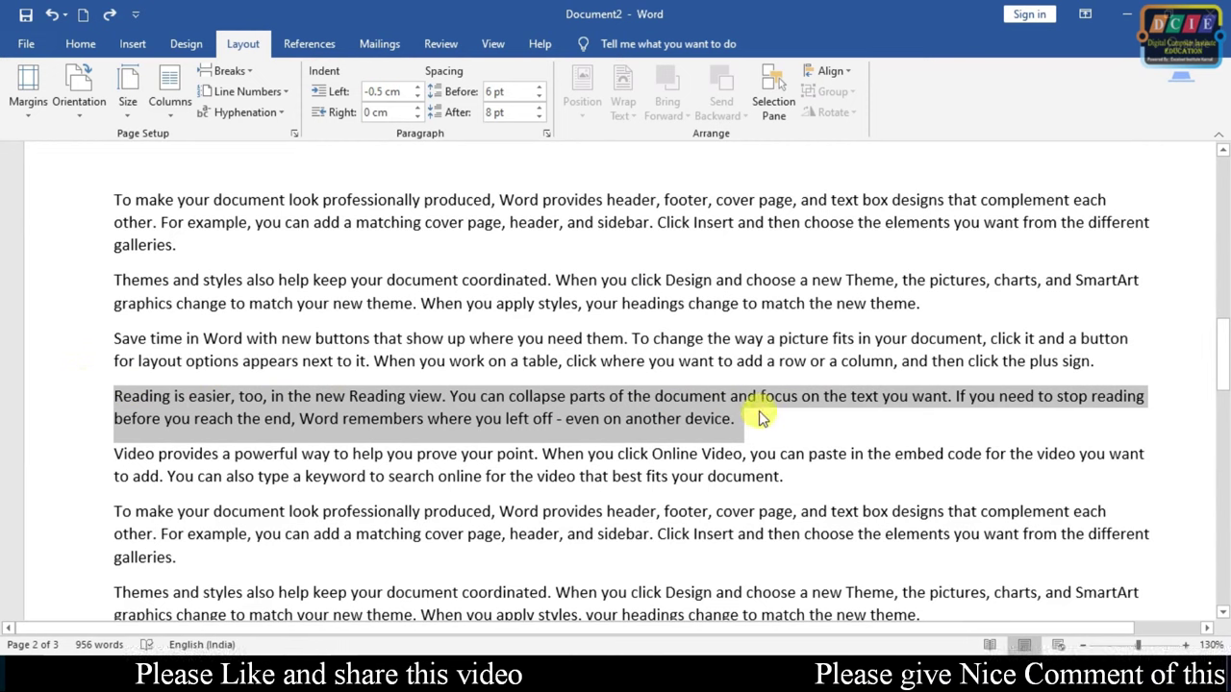
pyautogui.click(540, 87)
pyautogui.click(539, 87)
pyautogui.click(540, 88)
pyautogui.click(539, 87)
pyautogui.click(540, 87)
pyautogui.click(539, 88)
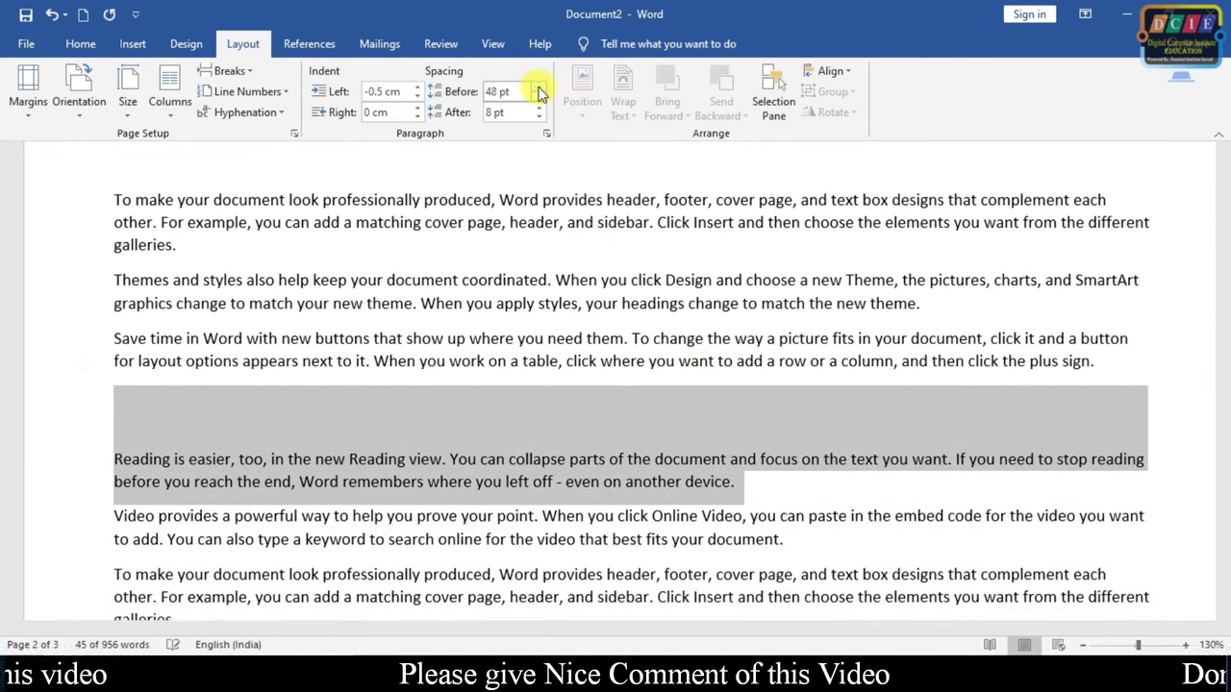
pyautogui.click(539, 87)
pyautogui.click(540, 87)
pyautogui.click(540, 88)
pyautogui.click(539, 87)
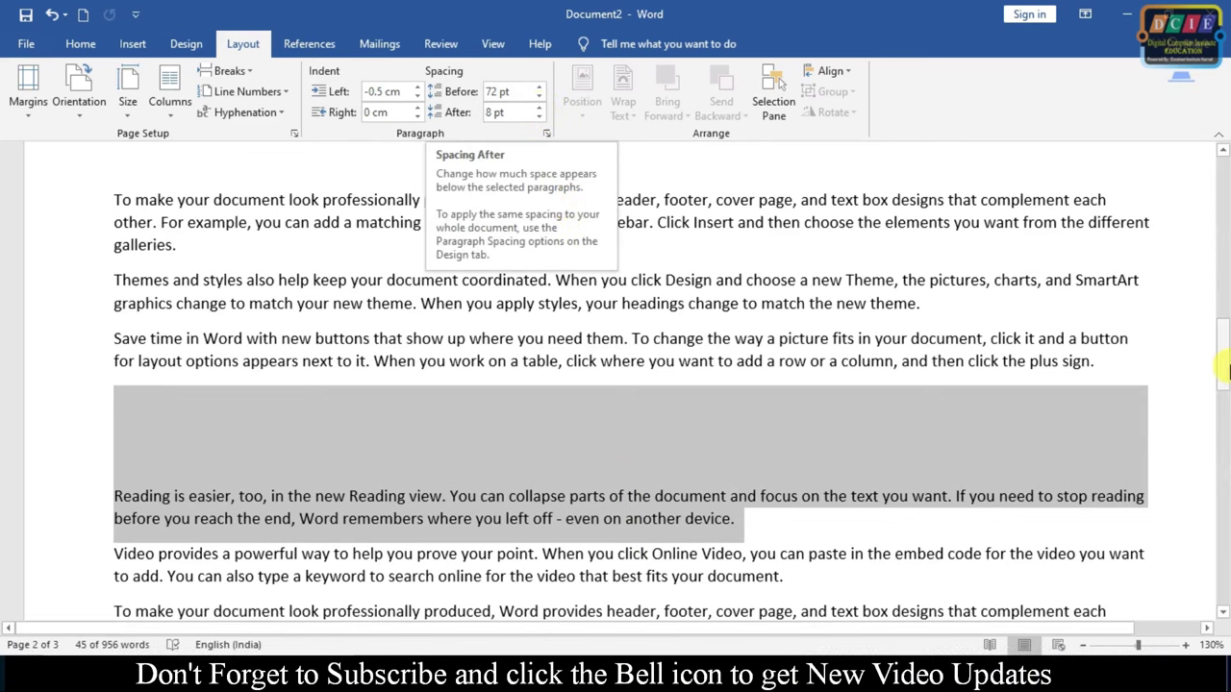
# Set the 'Reading is easier' paragraph's spacing after to 96 pt.
pyautogui.moveTo(1223, 378); pyautogui.dragTo(1219, 404)
pyautogui.click(540, 108)
pyautogui.click(539, 108)
pyautogui.click(539, 109)
pyautogui.click(540, 108)
pyautogui.click(539, 109)
pyautogui.click(539, 109)
pyautogui.click(540, 109)
pyautogui.click(539, 108)
pyautogui.click(540, 108)
pyautogui.click(539, 109)
pyautogui.click(540, 108)
pyautogui.click(539, 108)
pyautogui.click(539, 108)
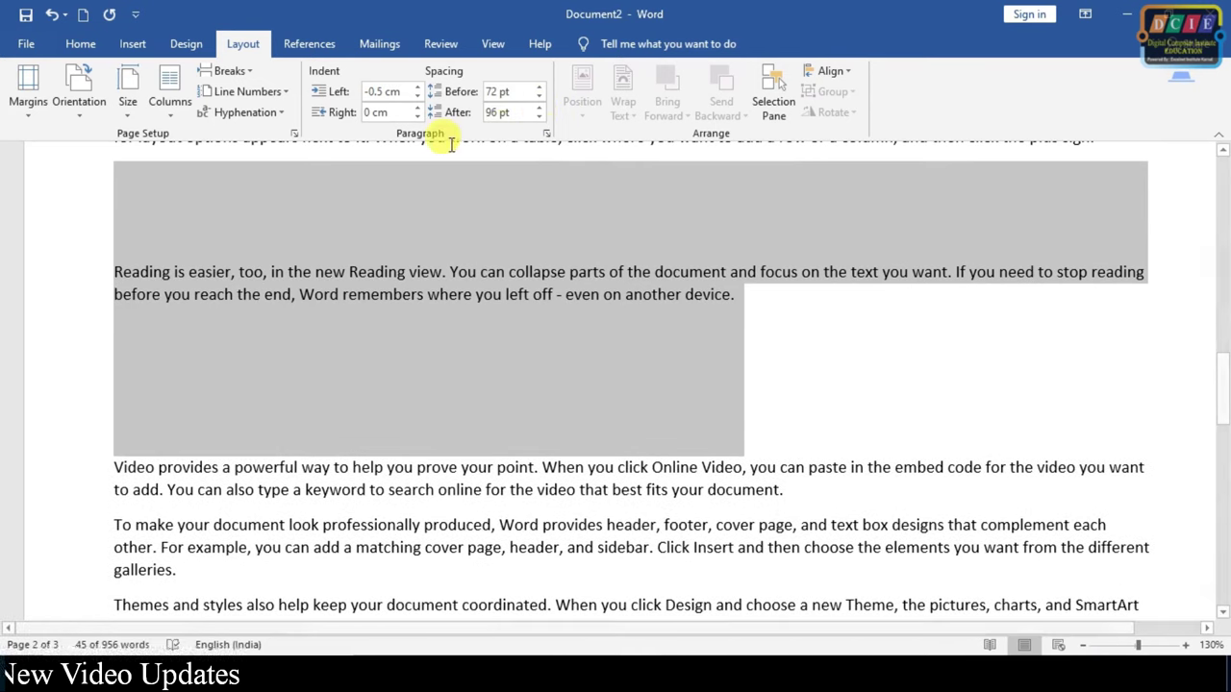
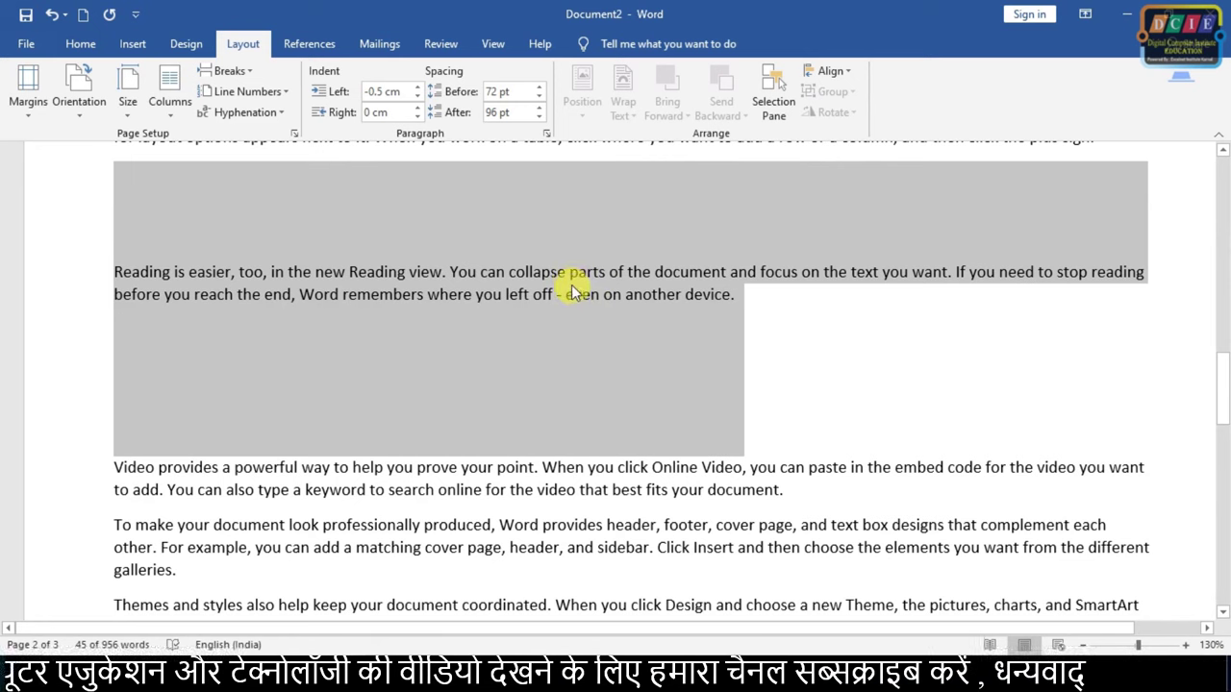
# Move the 'Reading is easier' paragraph further down with Alt+Shift+Down and scroll the pages to check.
pyautogui.hotkey('alt', 'shift', 'Down')
pyautogui.hotkey('alt', 'shift', 'Down')
pyautogui.hotkey('alt', 'shift', 'Down')
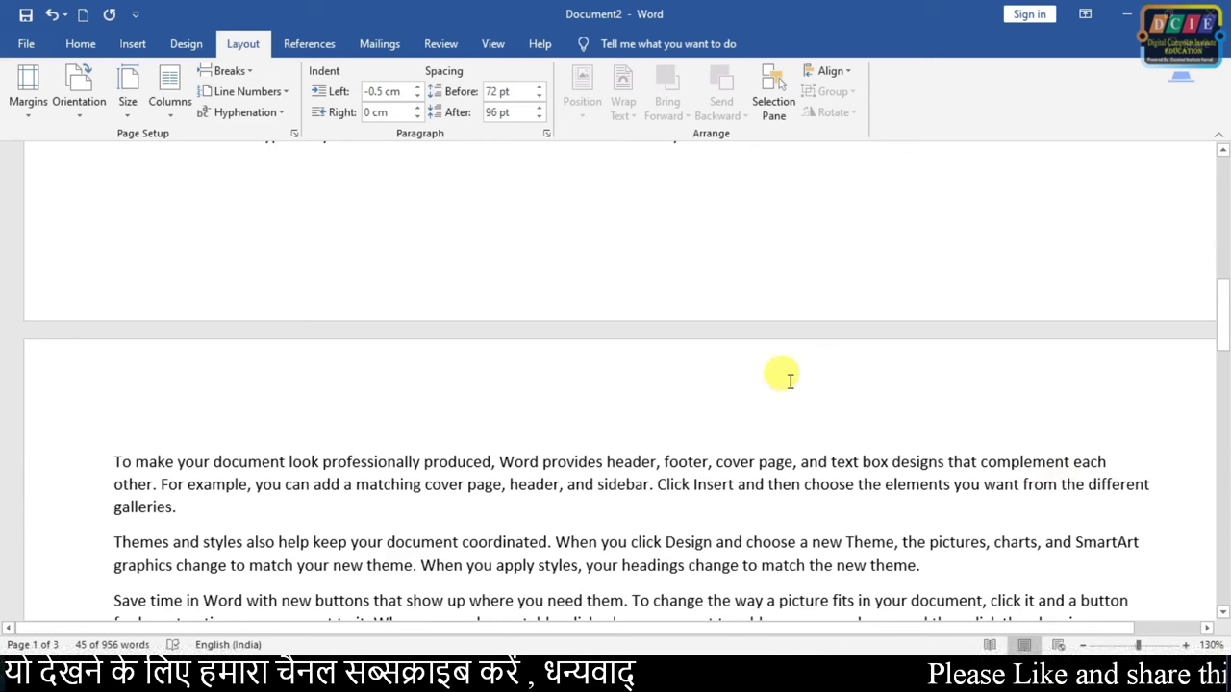
pyautogui.scroll(-3, 788, 380)
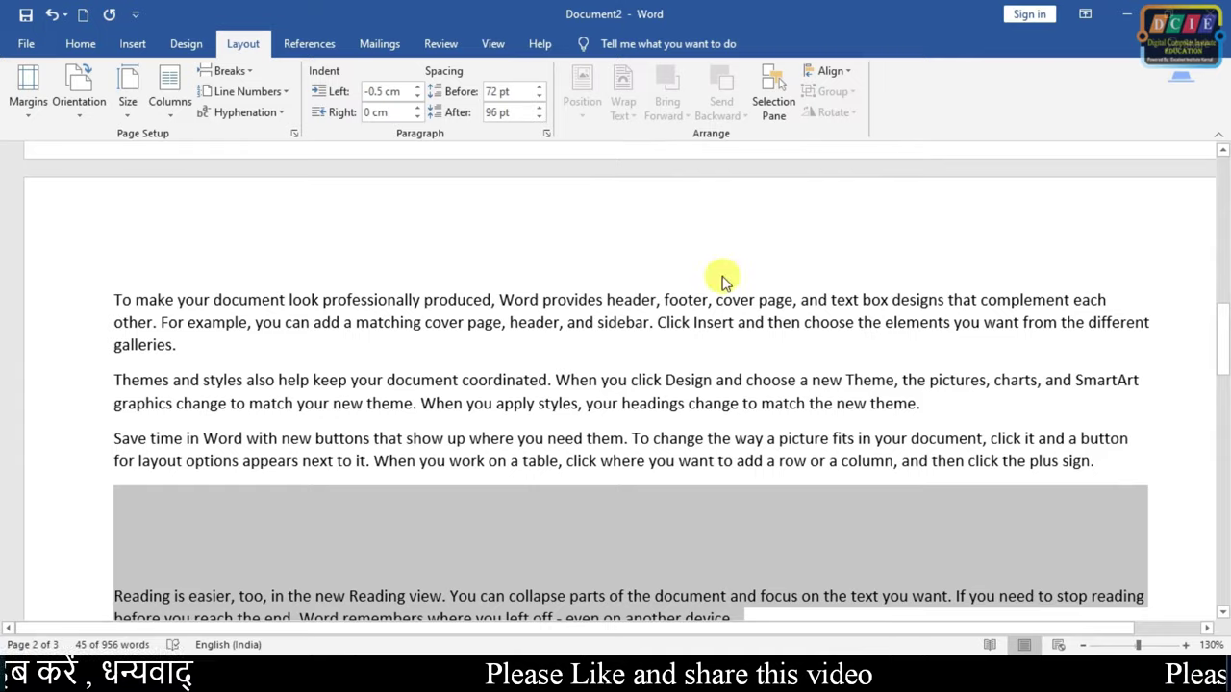
pyautogui.scroll(-3, 724, 280)
pyautogui.scroll(-3, 714, 285)
pyautogui.scroll(-3, 707, 291)
pyautogui.scroll(-3, 701, 294)
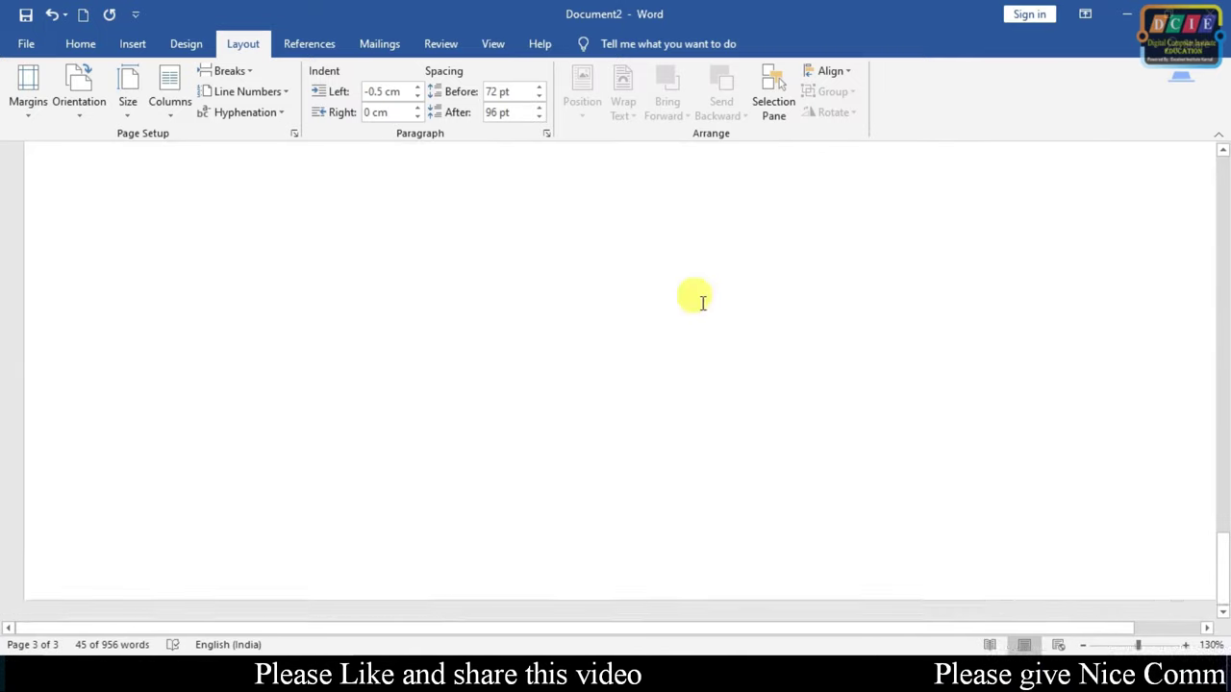
pyautogui.scroll(5, 697, 279)
pyautogui.scroll(5, 699, 262)
pyautogui.scroll(5, 694, 257)
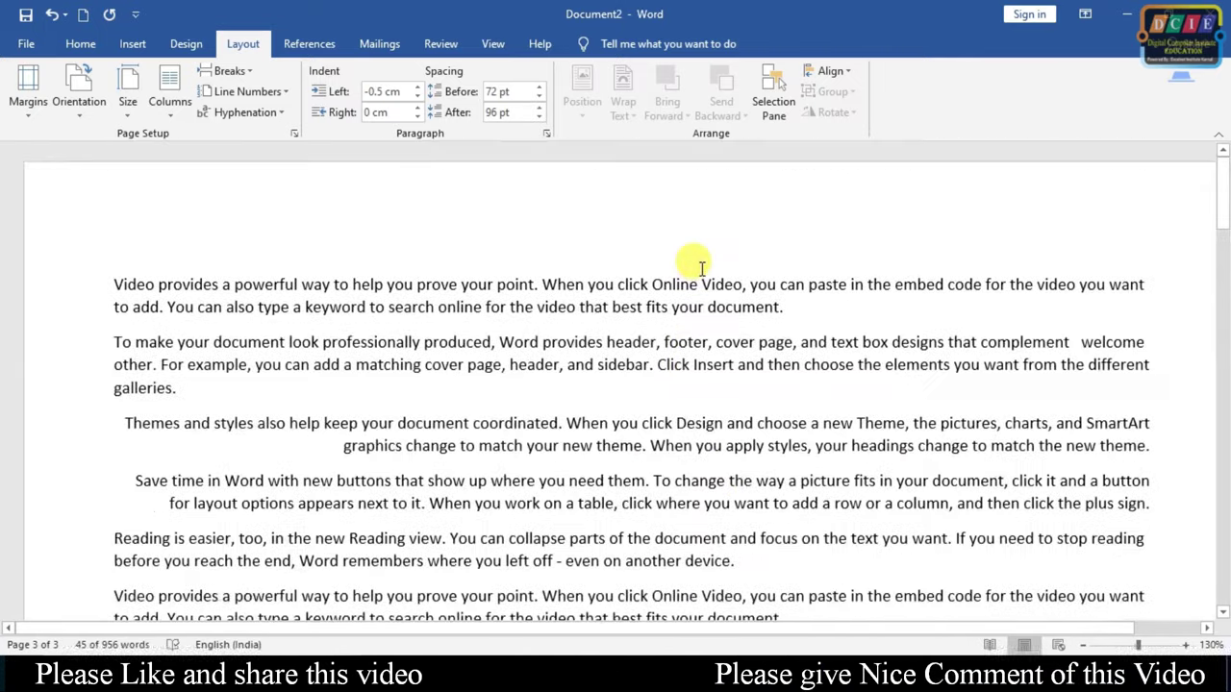
pyautogui.scroll(-5, 673, 259)
# Draw a Smiley Face shape over the text.
pyautogui.click(81, 43)
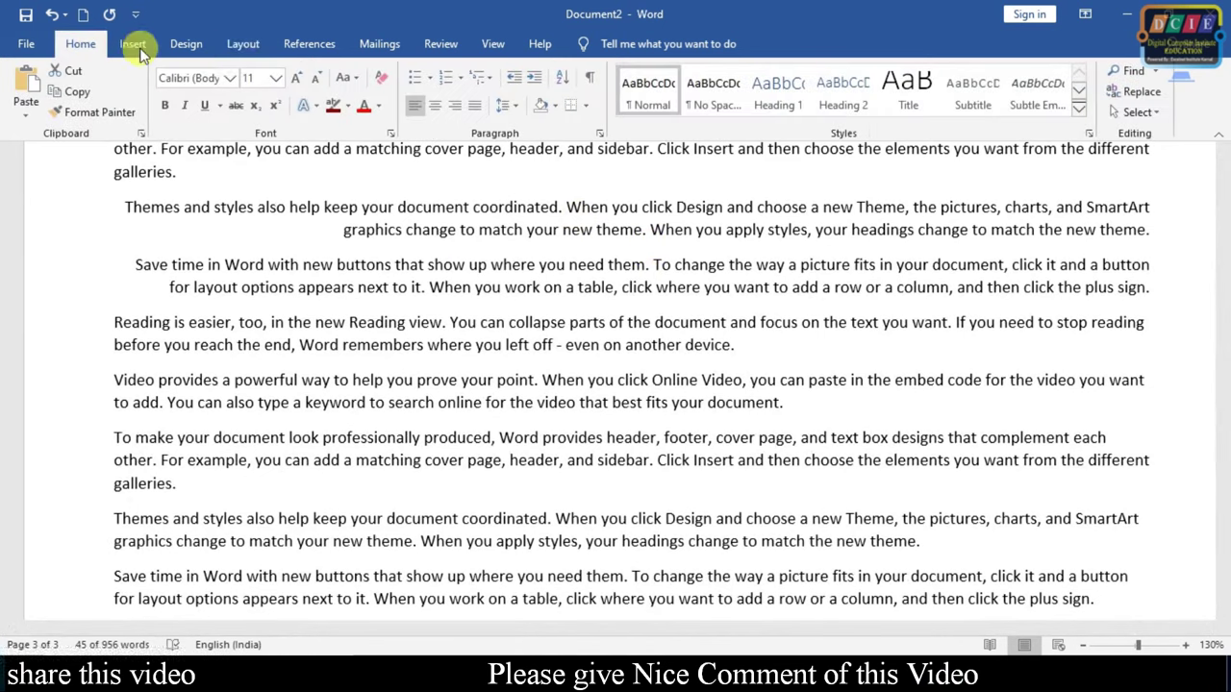
pyautogui.click(134, 43)
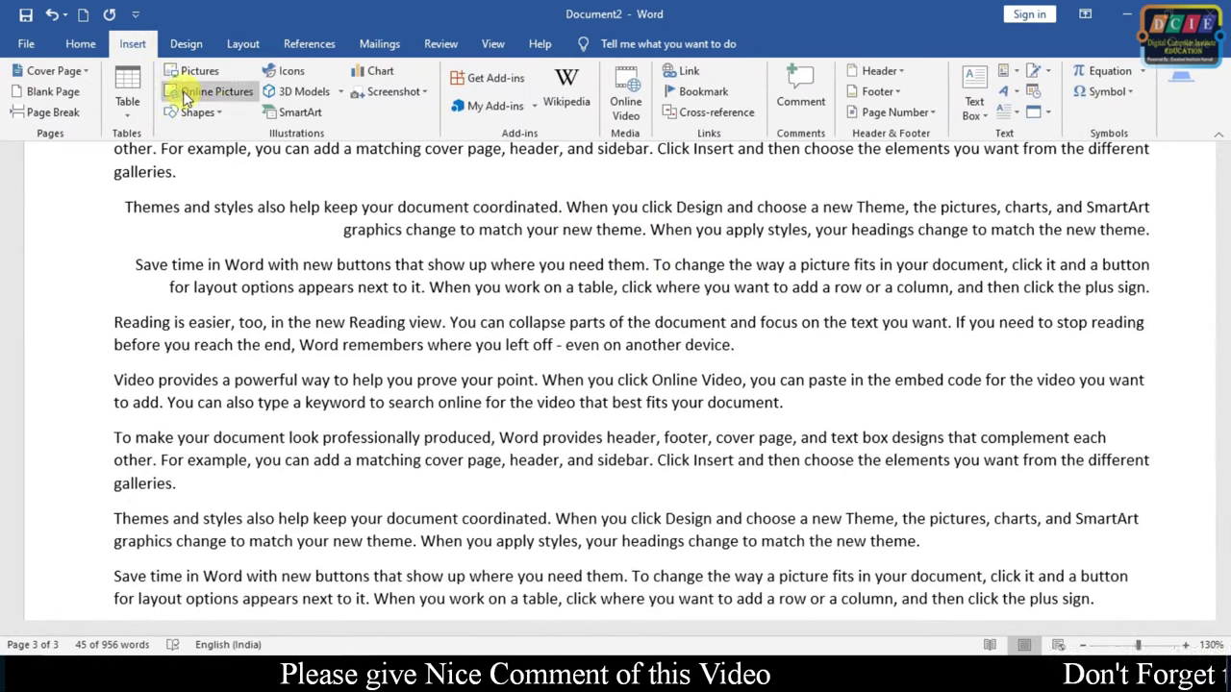
pyautogui.click(221, 117)
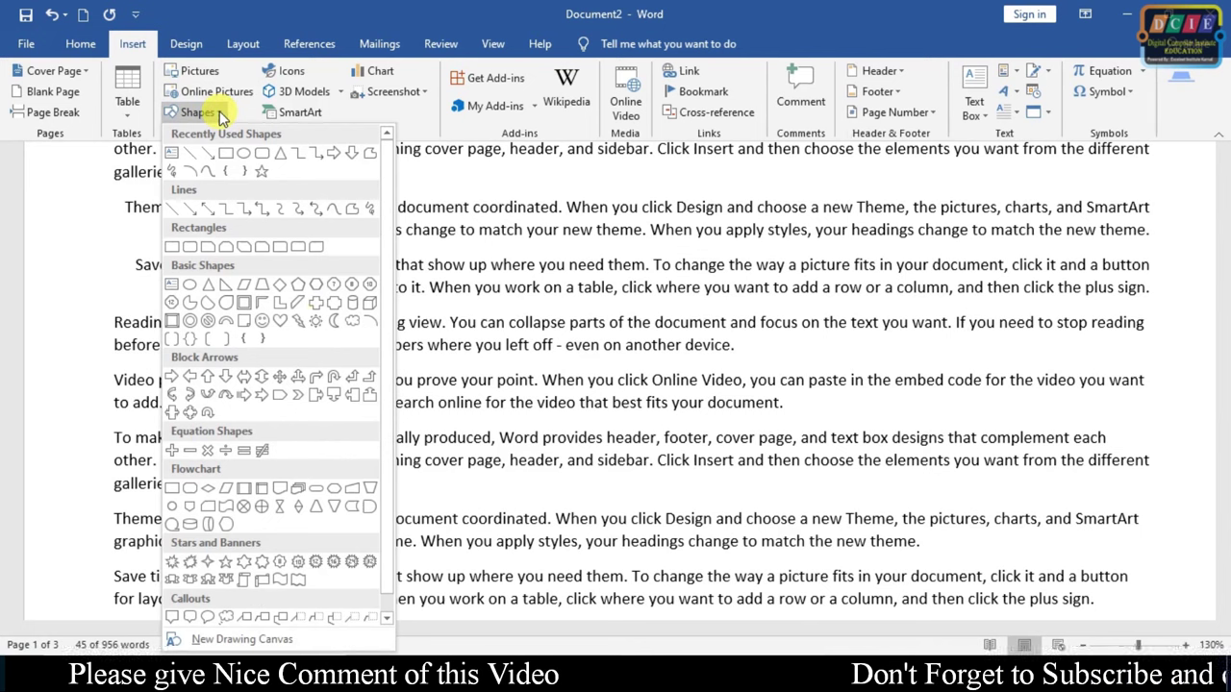
pyautogui.click(268, 323)
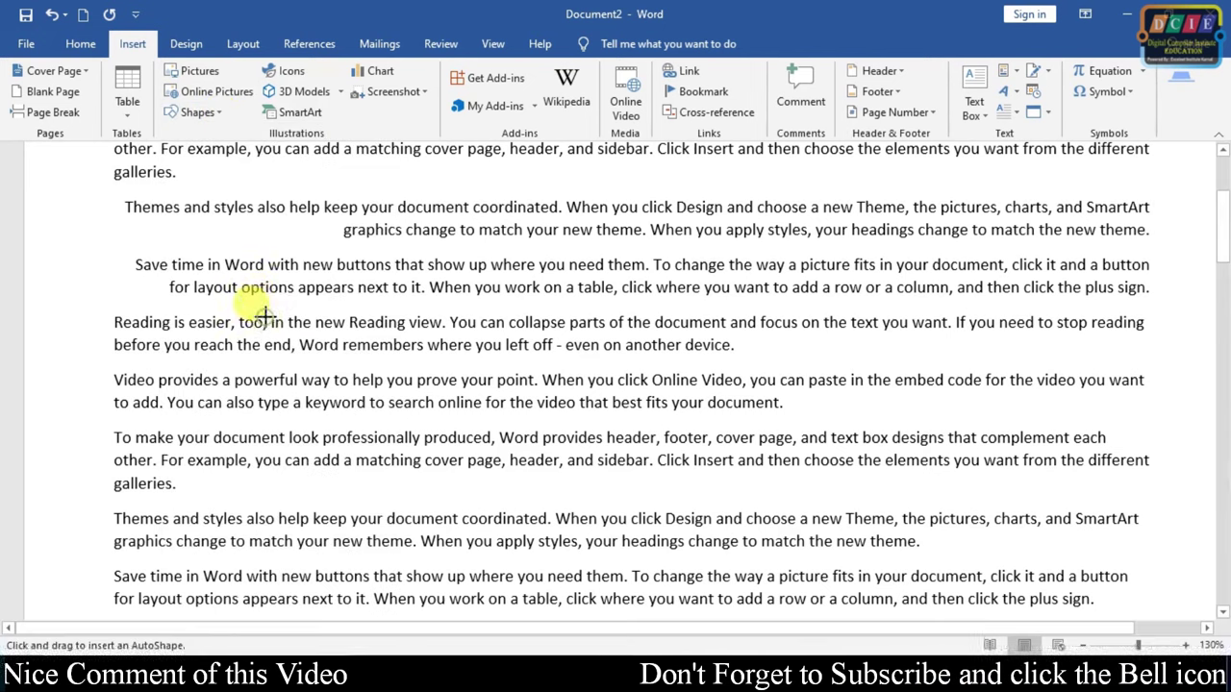
pyautogui.moveTo(244, 250); pyautogui.dragTo(465, 456)
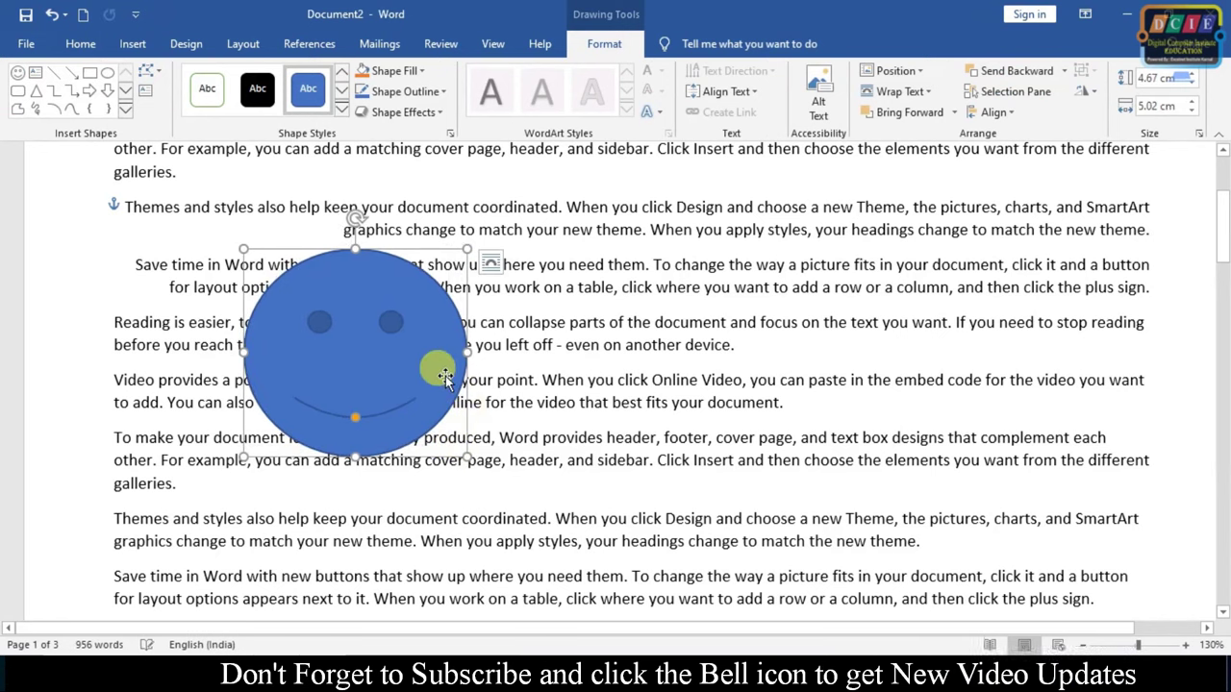
# Resize the smiley to about 5.22 by 5.89 cm and place it near the page centre.
pyautogui.moveTo(440, 330); pyautogui.dragTo(689, 304)
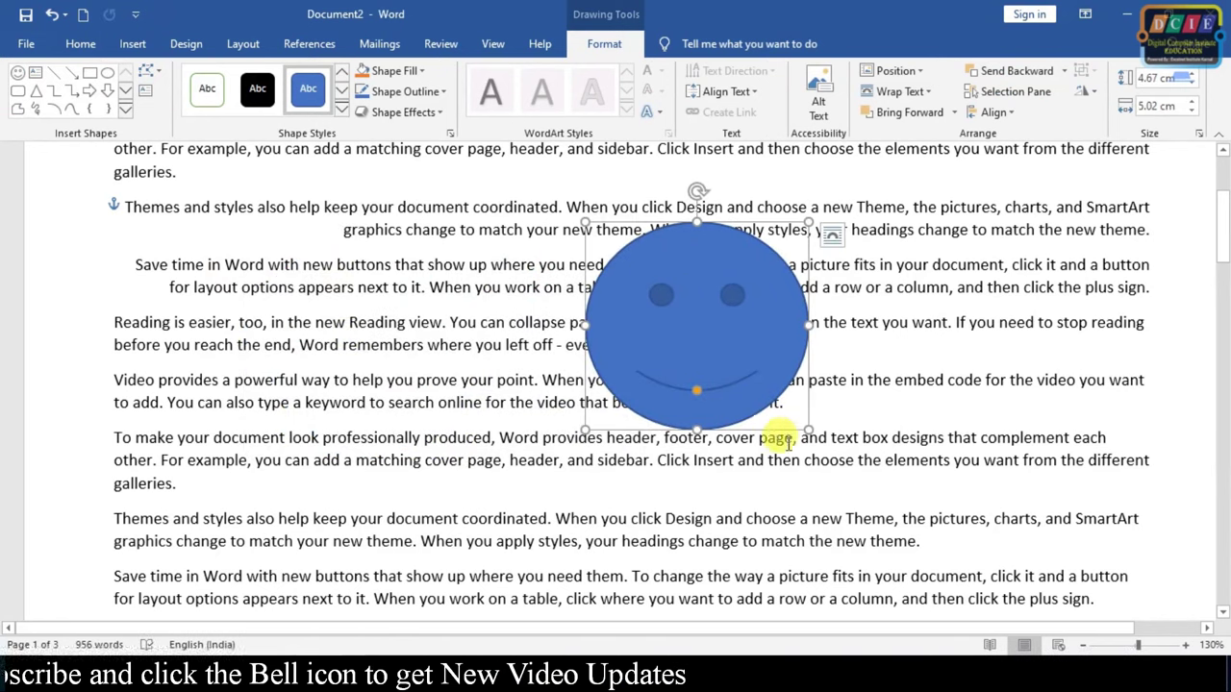
pyautogui.moveTo(808, 424); pyautogui.dragTo(769, 393)
pyautogui.moveTo(702, 323)
pyautogui.mouseDown()
pyautogui.moveTo(1045, 337)
pyautogui.moveTo(597, 353)
pyautogui.mouseUp()
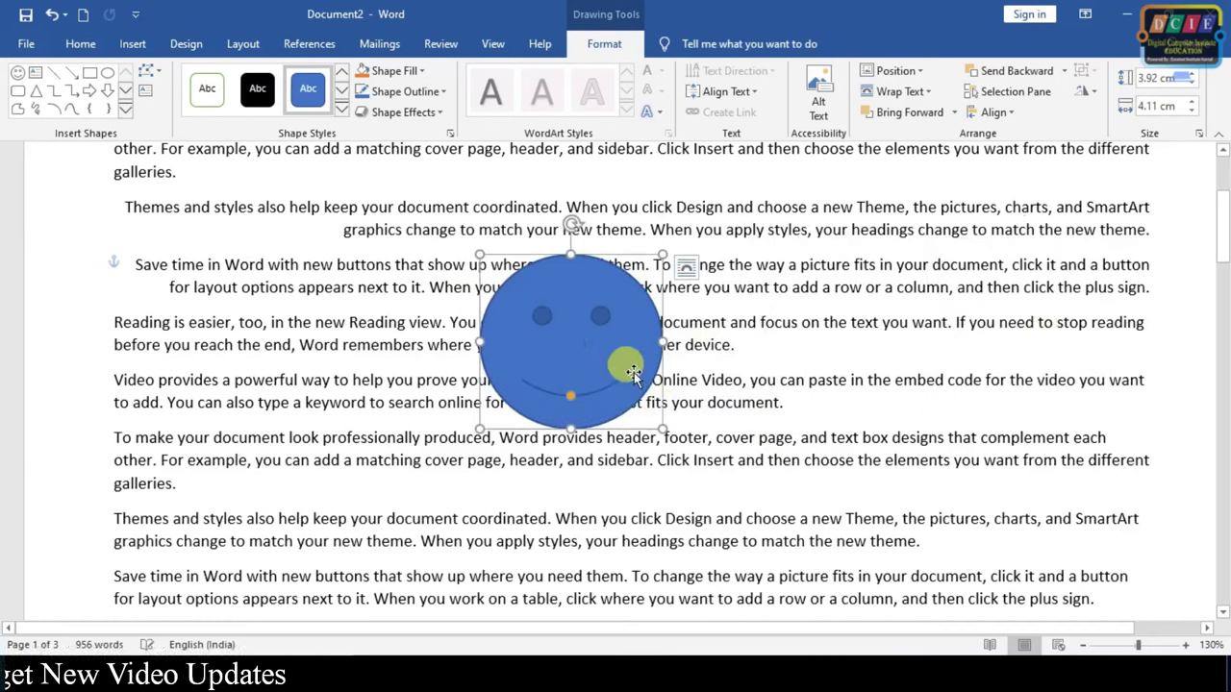
pyautogui.moveTo(657, 426); pyautogui.dragTo(740, 462)
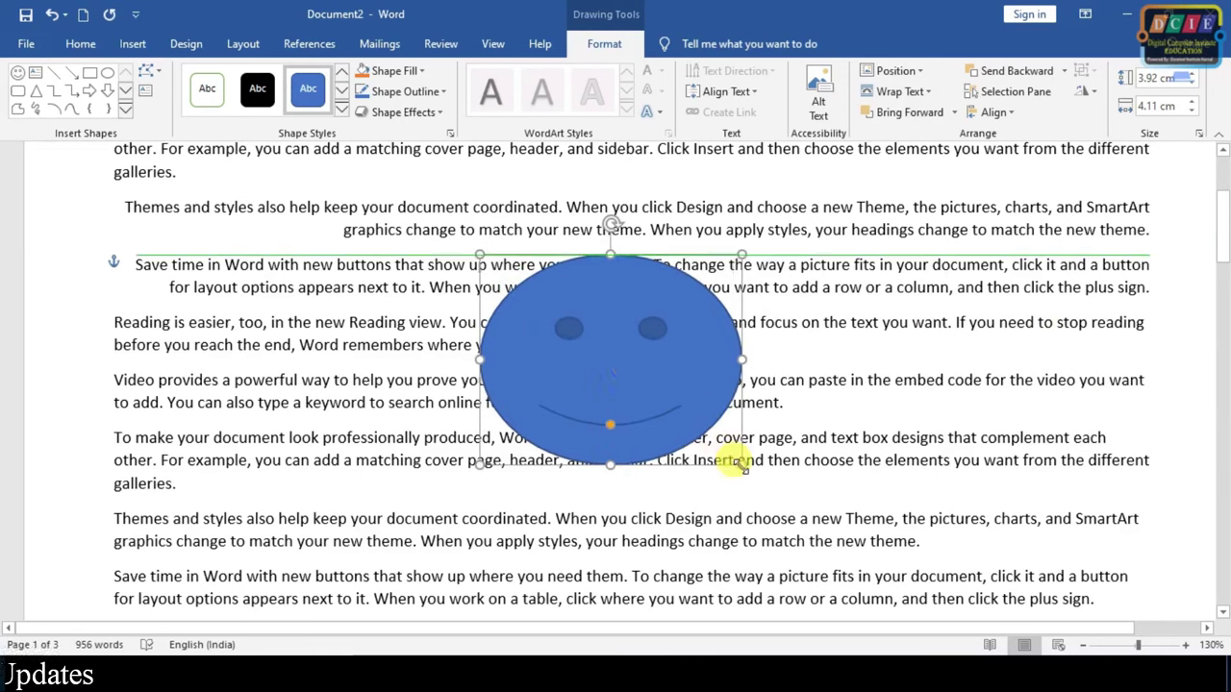
pyautogui.moveTo(612, 463); pyautogui.dragTo(610, 487)
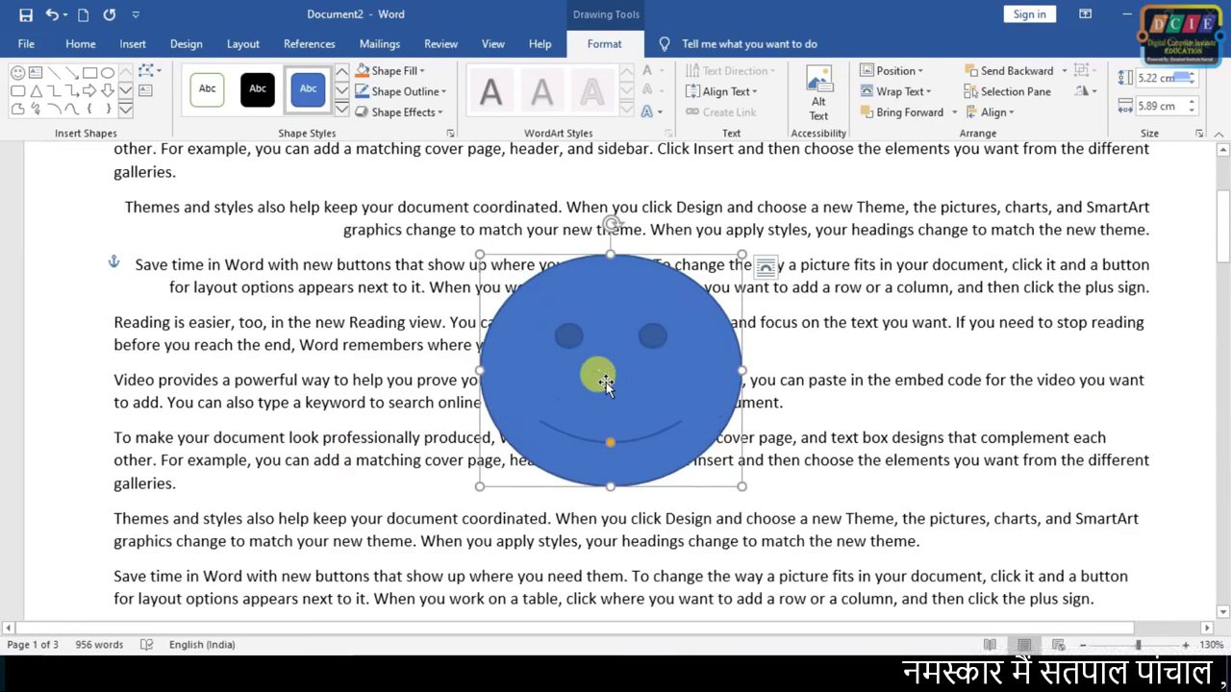
pyautogui.moveTo(590, 396)
pyautogui.mouseDown()
pyautogui.moveTo(1030, 393)
pyautogui.moveTo(606, 386)
pyautogui.mouseUp()
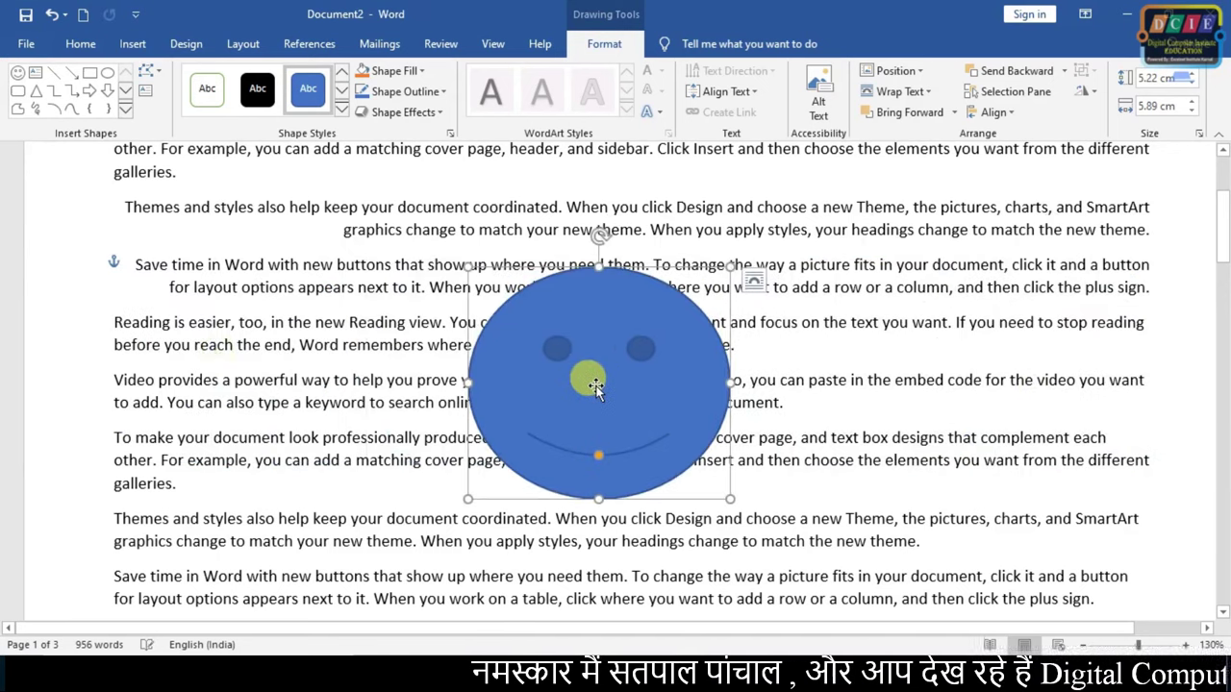
pyautogui.moveTo(605, 386)
pyautogui.mouseDown()
pyautogui.moveTo(340, 350)
pyautogui.moveTo(603, 407)
pyautogui.moveTo(405, 270)
pyautogui.mouseUp()
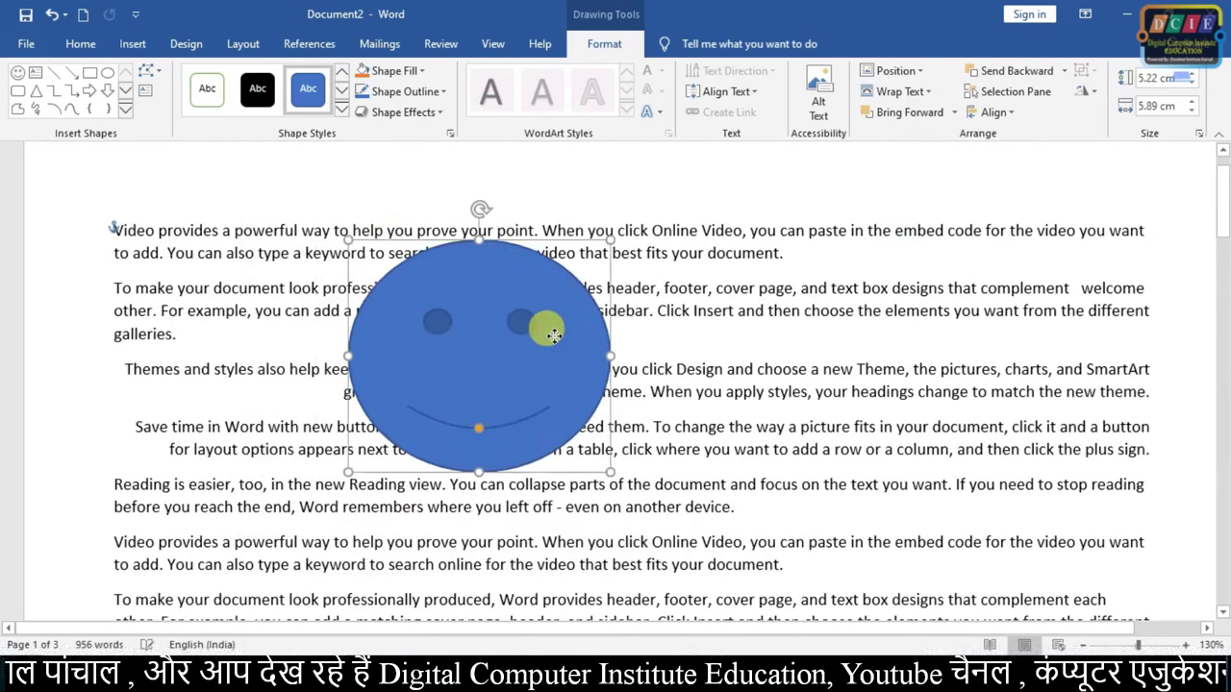
pyautogui.moveTo(405, 270); pyautogui.dragTo(634, 387)
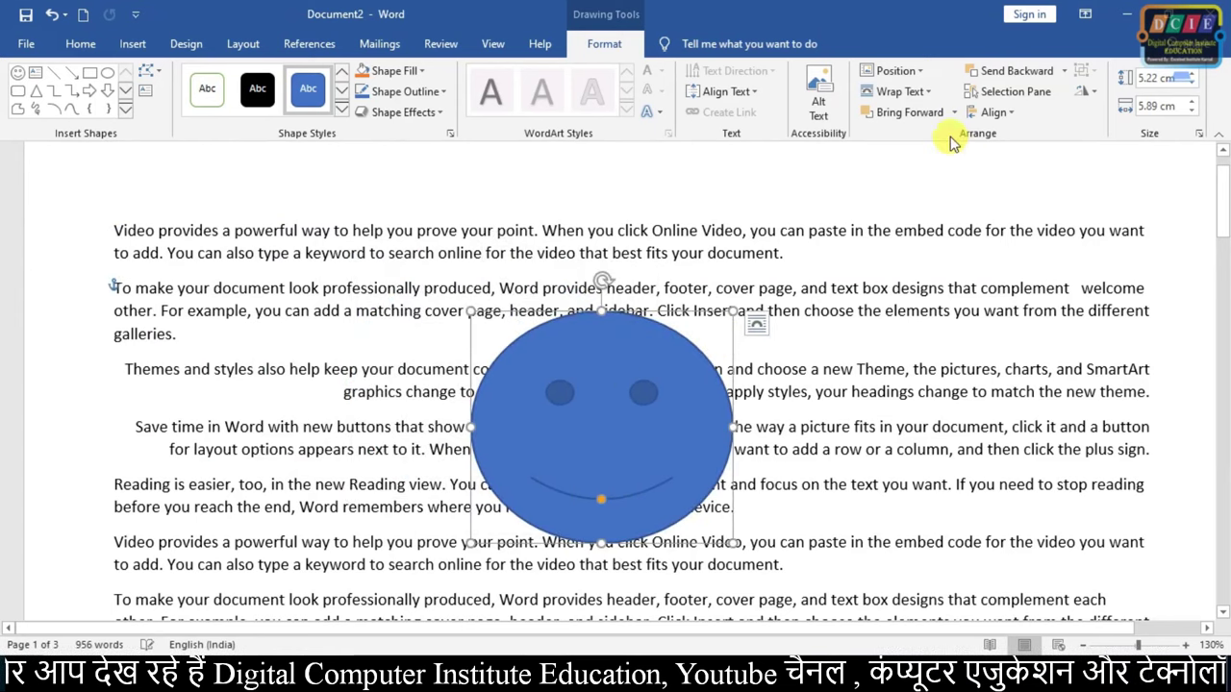
# Position the smiley Top Left with Square Text Wrapping, then deselect it by clicking the text.
pyautogui.click(923, 73)
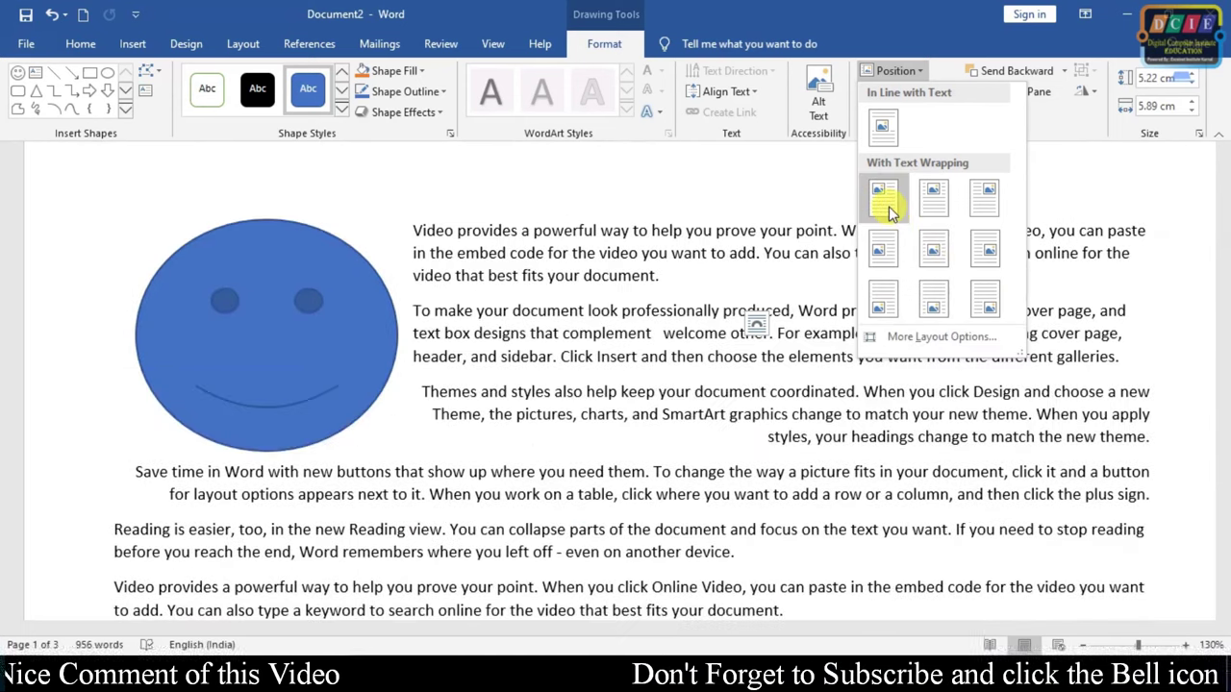
pyautogui.click(888, 206)
pyautogui.click(604, 471)
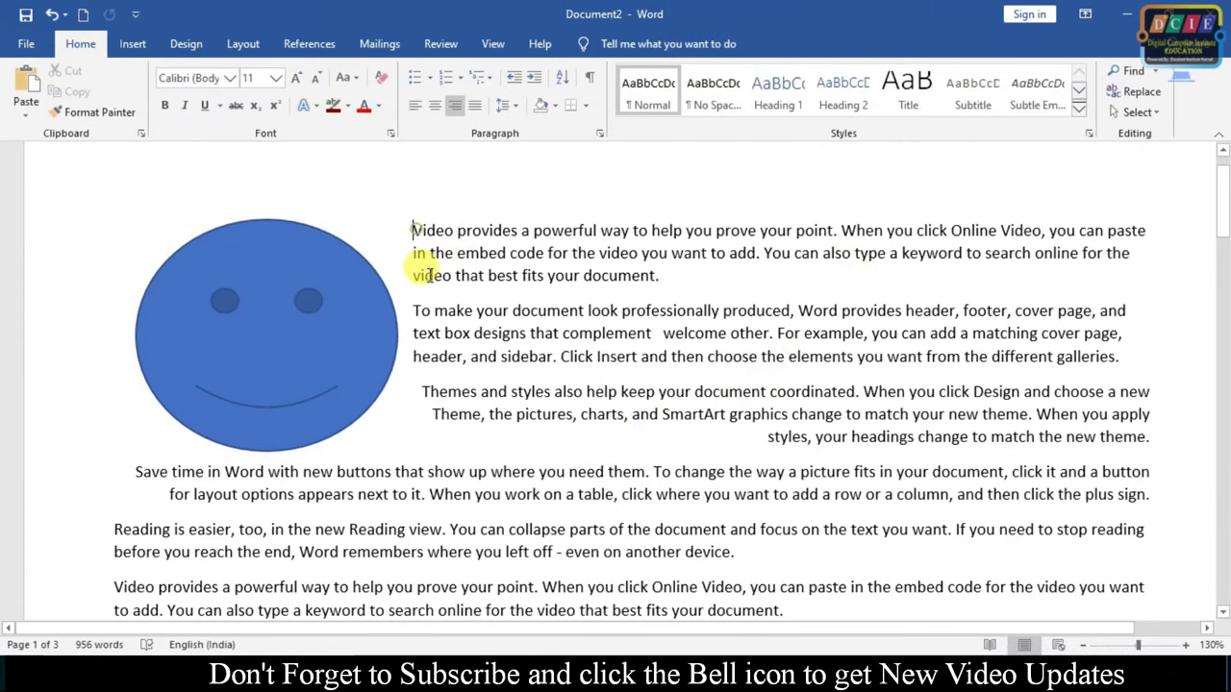
# Drag the smiley from the top left down into the middle of the lower paragraphs.
pyautogui.moveTo(413, 231); pyautogui.dragTo(573, 415)
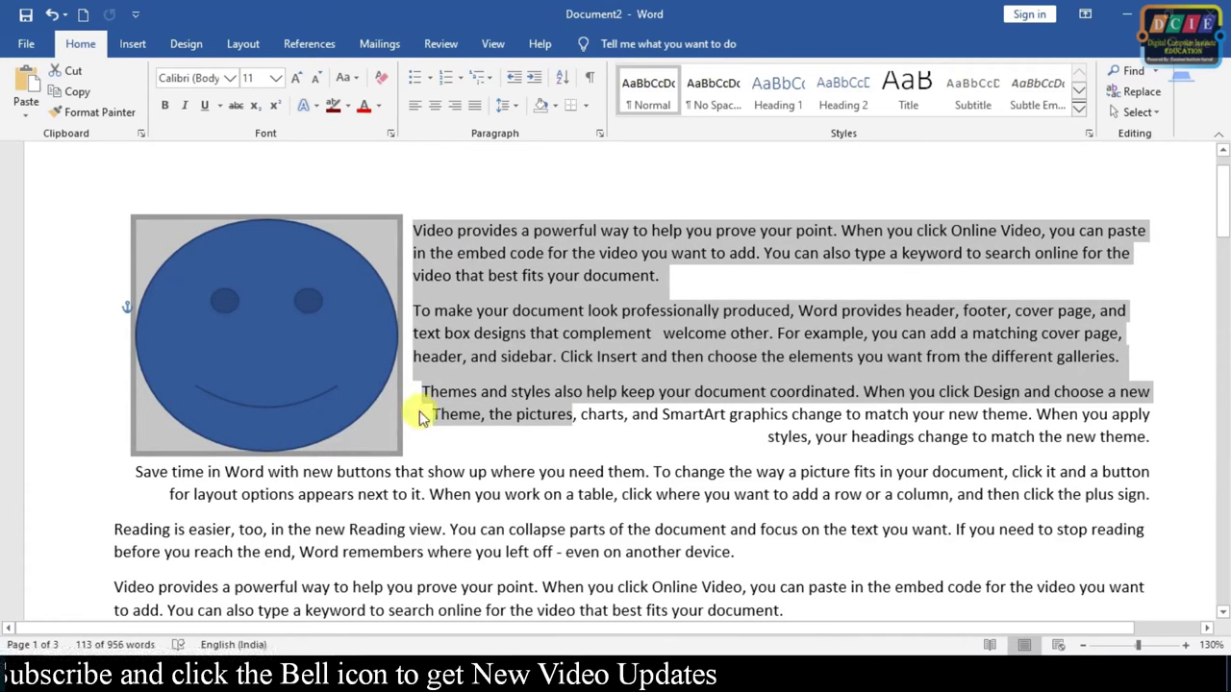
pyautogui.moveTo(294, 357); pyautogui.dragTo(621, 373)
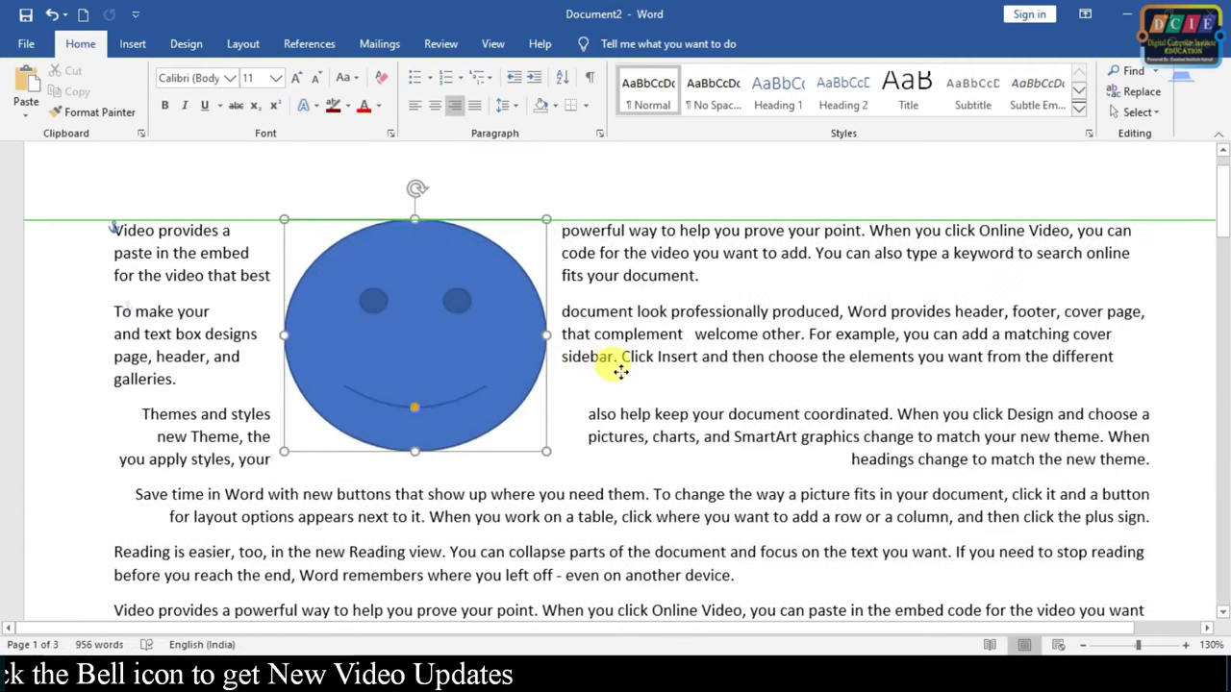
pyautogui.moveTo(620, 373); pyautogui.dragTo(649, 359)
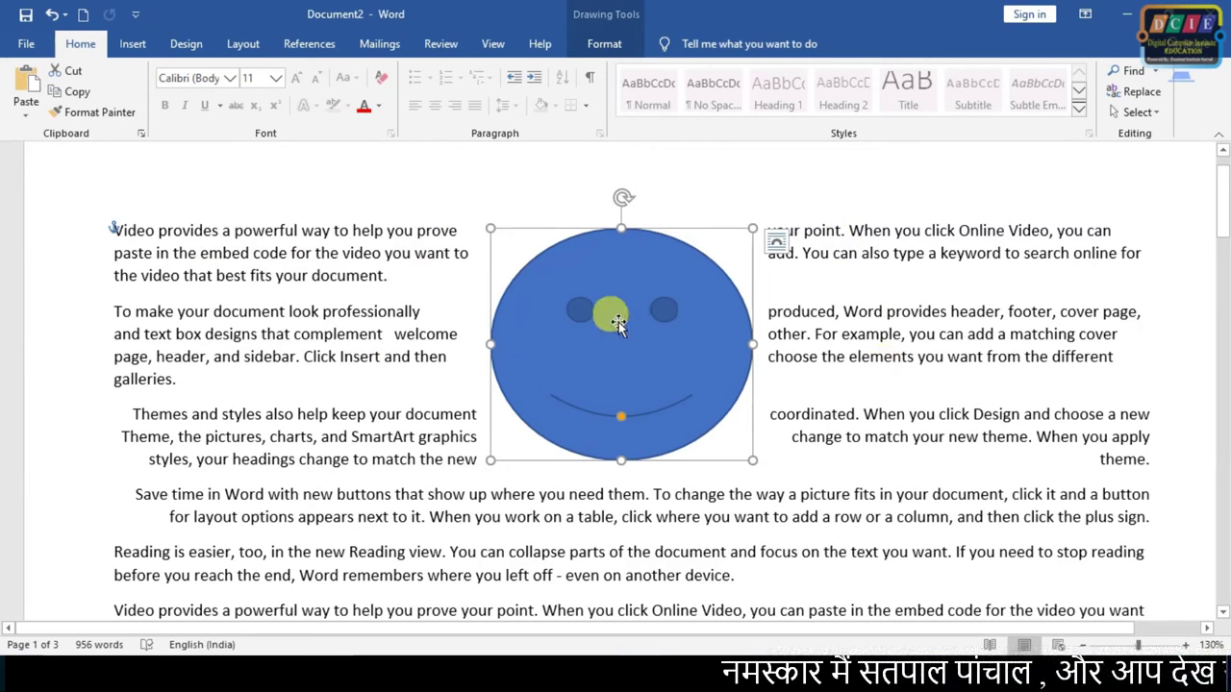
pyautogui.moveTo(618, 329)
pyautogui.mouseDown()
pyautogui.moveTo(368, 329)
pyautogui.moveTo(633, 365)
pyautogui.moveTo(577, 322)
pyautogui.moveTo(559, 327)
pyautogui.moveTo(615, 399)
pyautogui.moveTo(644, 465)
pyautogui.moveTo(627, 452)
pyautogui.mouseUp()
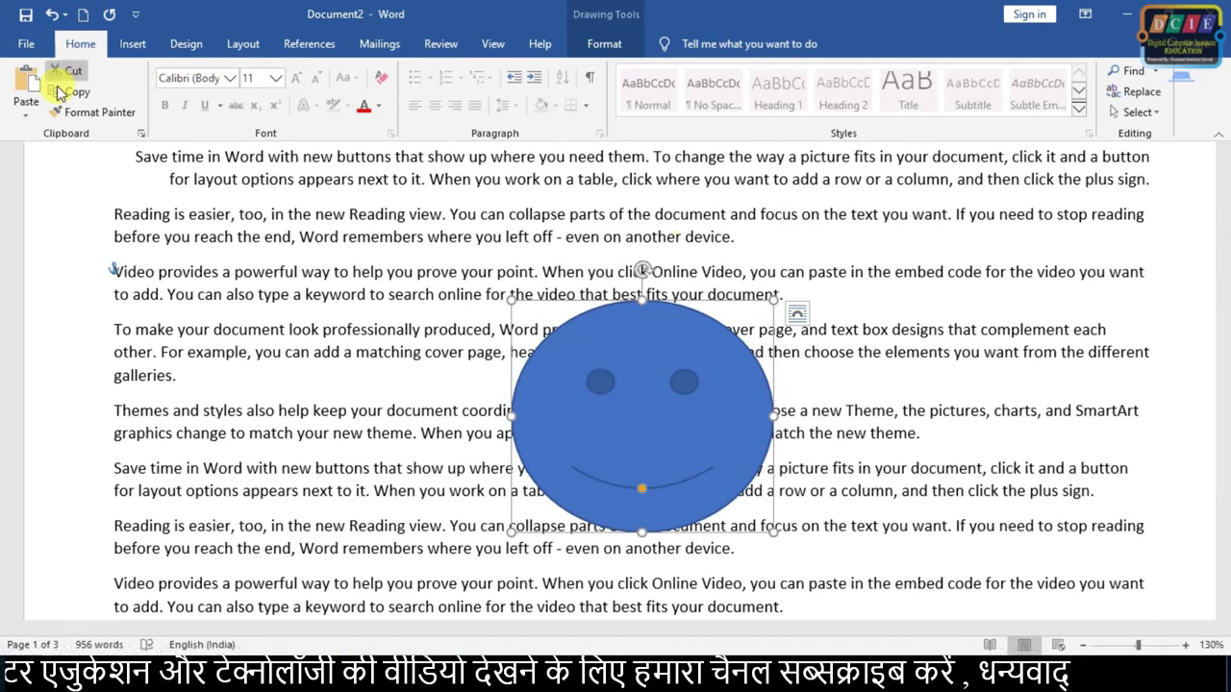
# Look through the Position presets without applying one, then nudge the smiley slightly.
pyautogui.click(252, 43)
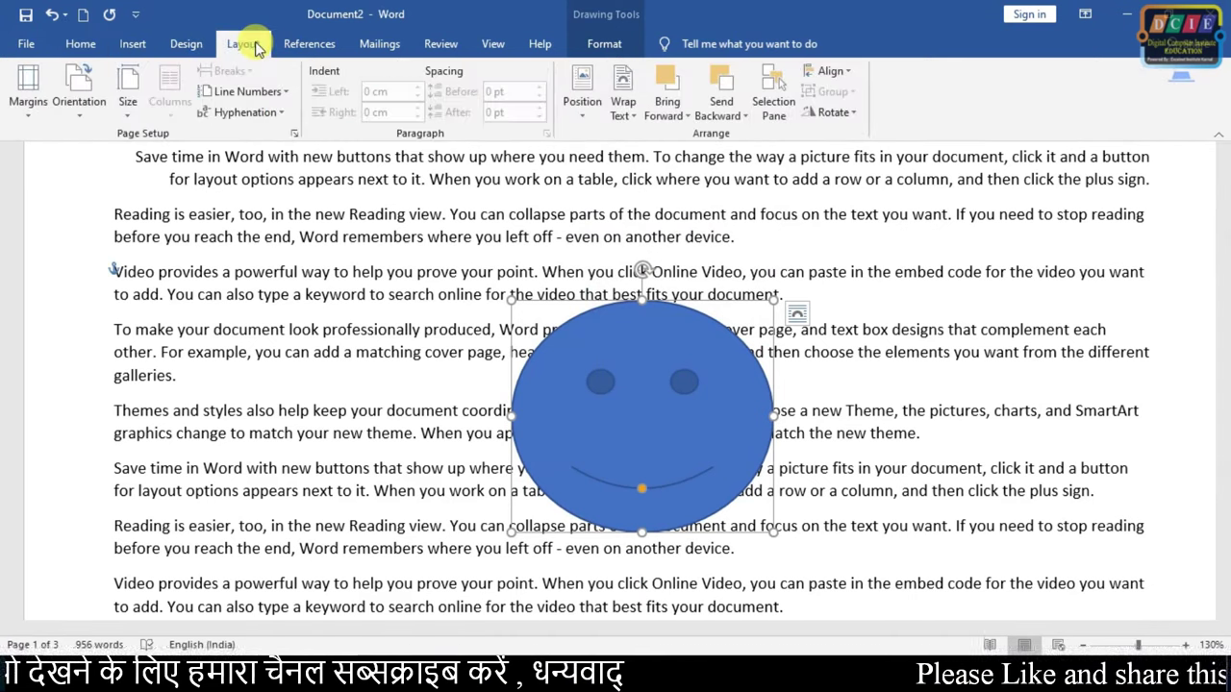
pyautogui.click(581, 106)
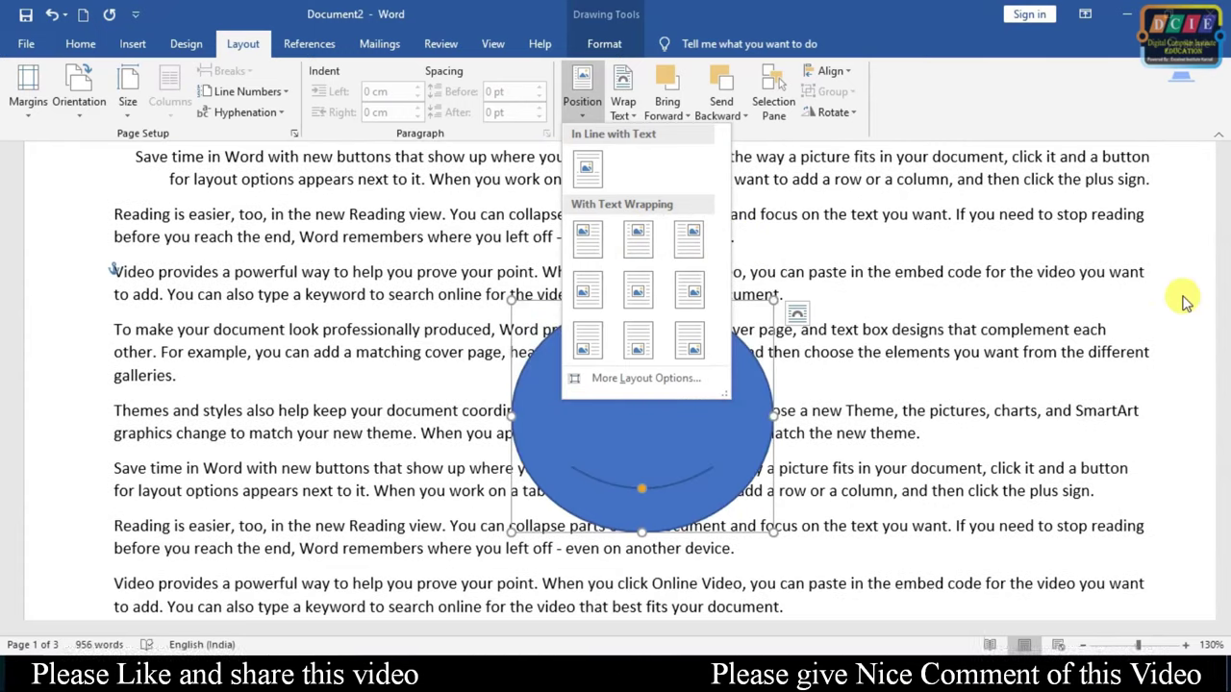
pyautogui.click(1071, 310)
pyautogui.click(674, 416)
pyautogui.moveTo(648, 386)
pyautogui.mouseDown()
pyautogui.moveTo(664, 397)
pyautogui.moveTo(654, 385)
pyautogui.mouseUp()
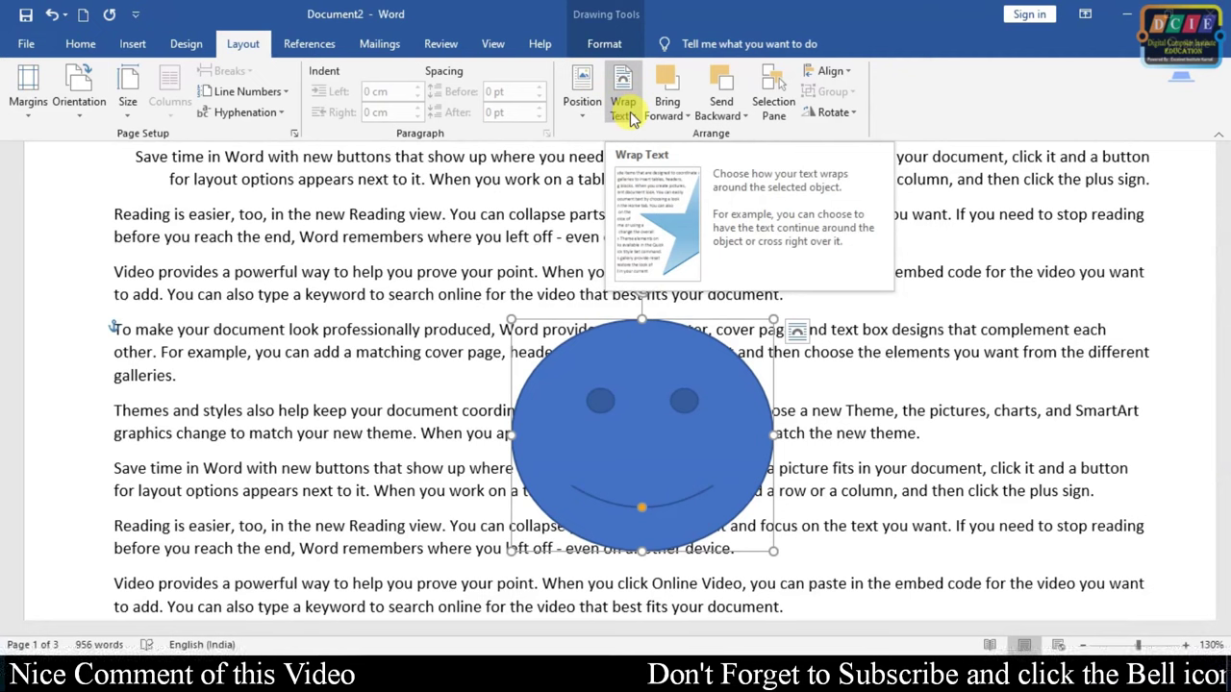
# Set the smiley's text wrapping to Through and move it left within the paragraphs.
pyautogui.click(630, 115)
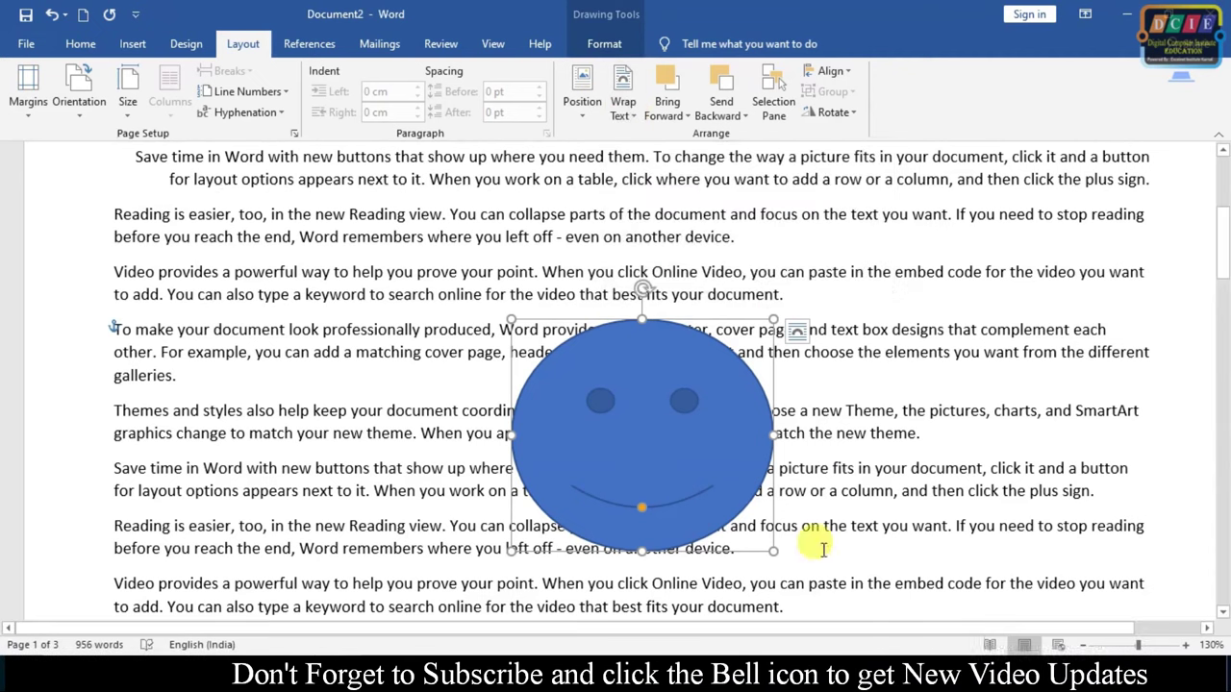
pyautogui.click(625, 115)
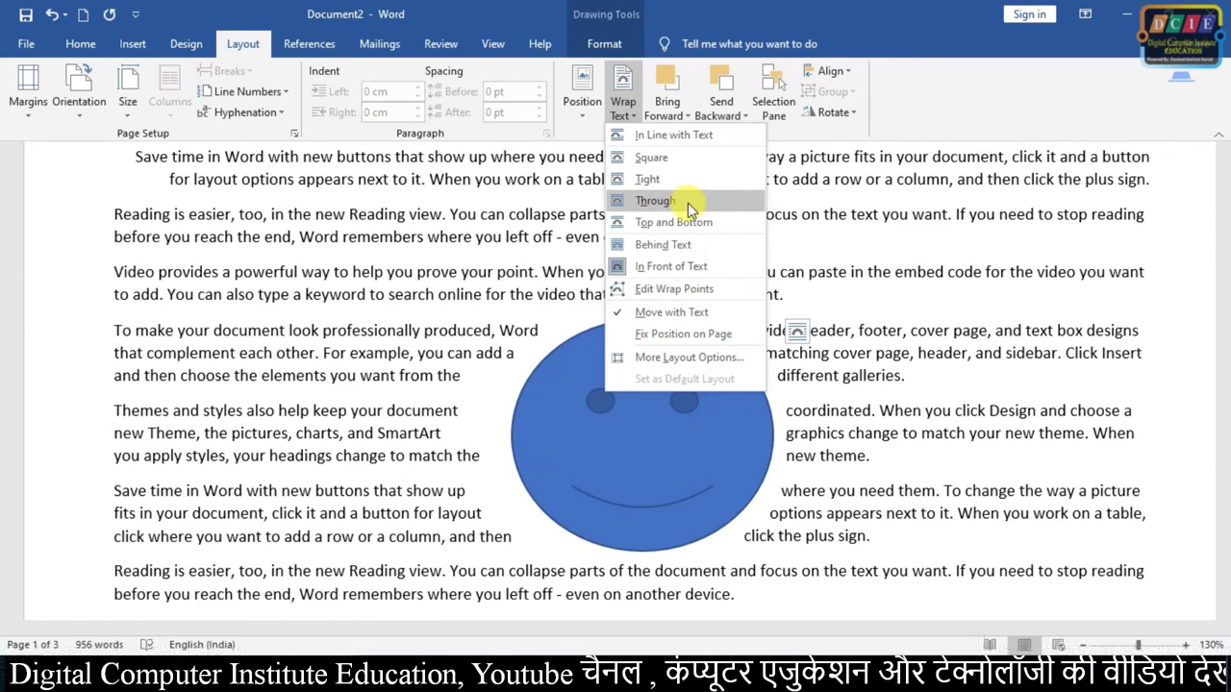
pyautogui.click(679, 202)
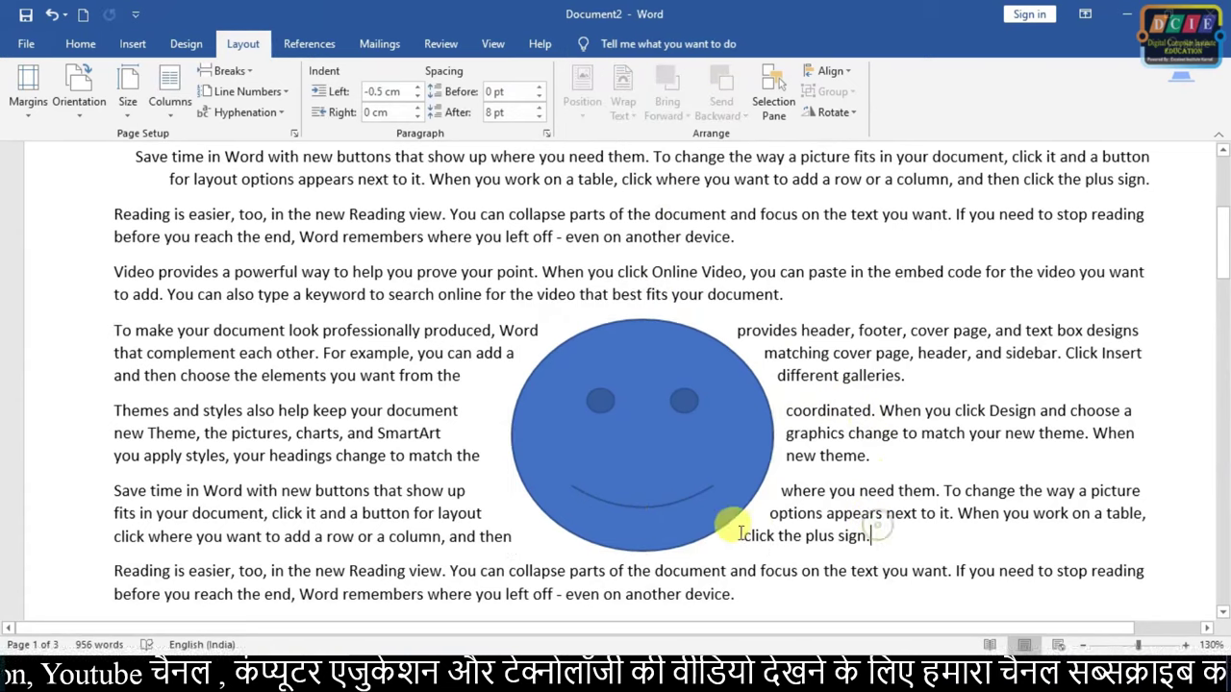
pyautogui.moveTo(515, 436)
pyautogui.mouseDown()
pyautogui.moveTo(685, 472)
pyautogui.moveTo(659, 442)
pyautogui.mouseUp()
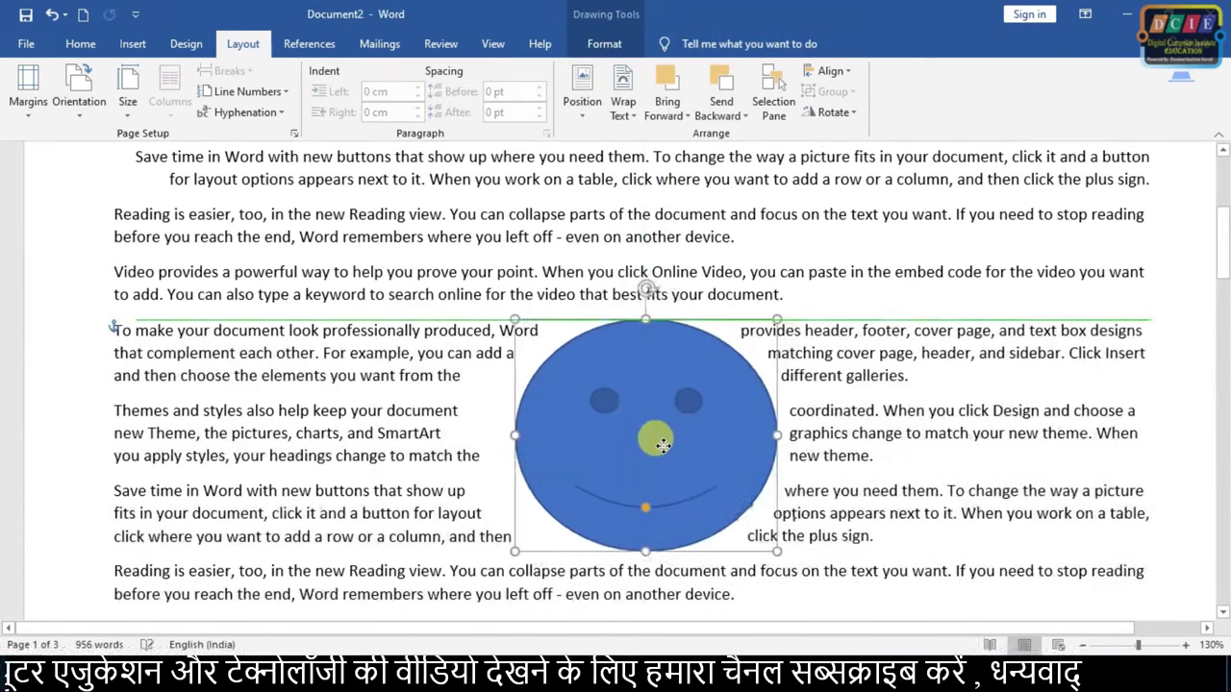
# Reapply Through wrapping to the smiley and drag it back to the page centre.
pyautogui.click(634, 118)
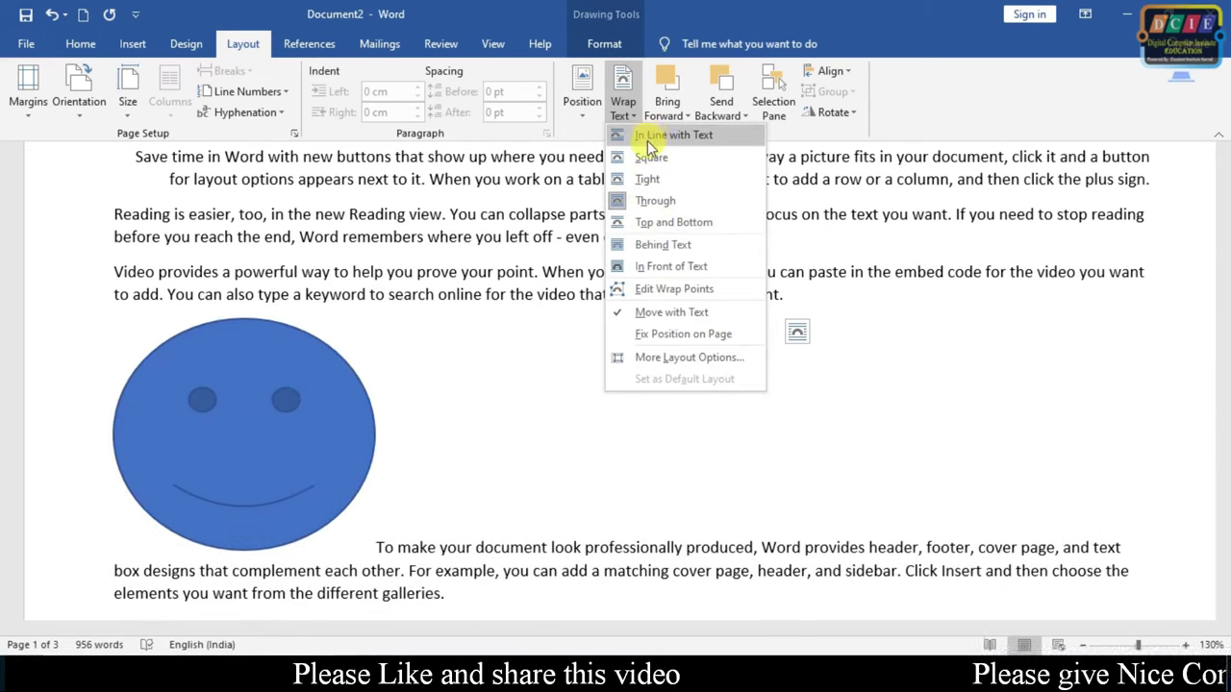
pyautogui.click(634, 203)
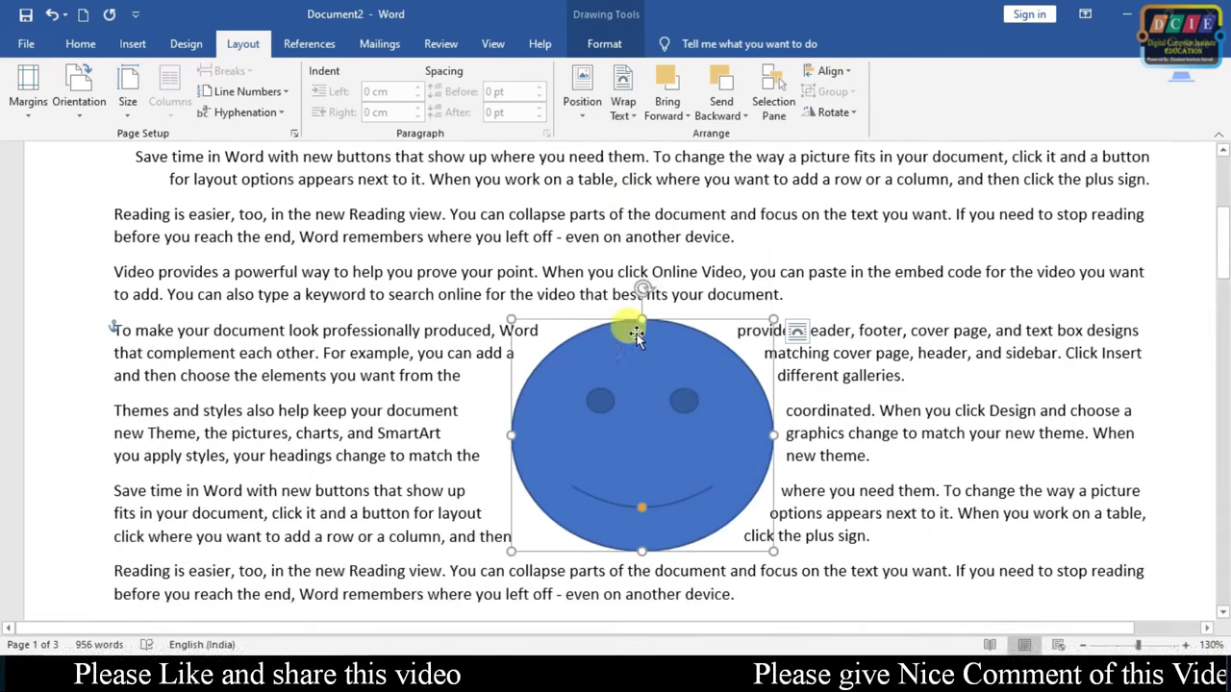
pyautogui.moveTo(634, 332); pyautogui.dragTo(615, 336)
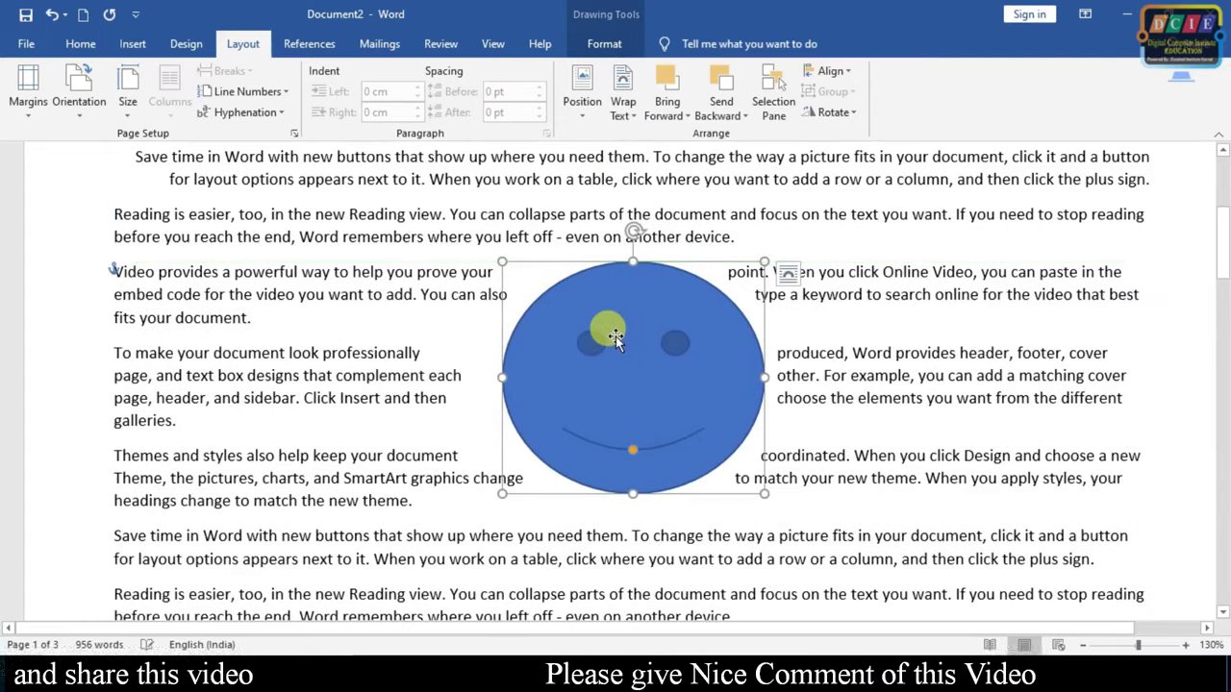
pyautogui.moveTo(615, 337); pyautogui.dragTo(620, 344)
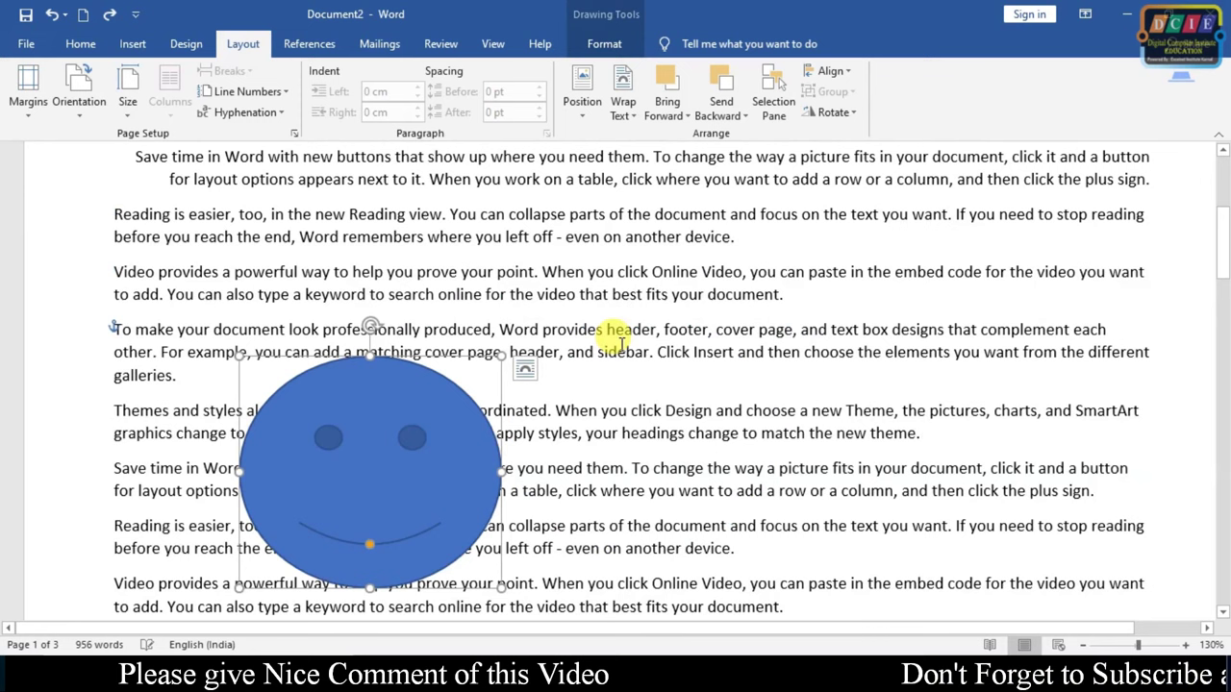
pyautogui.moveTo(374, 448); pyautogui.dragTo(626, 371)
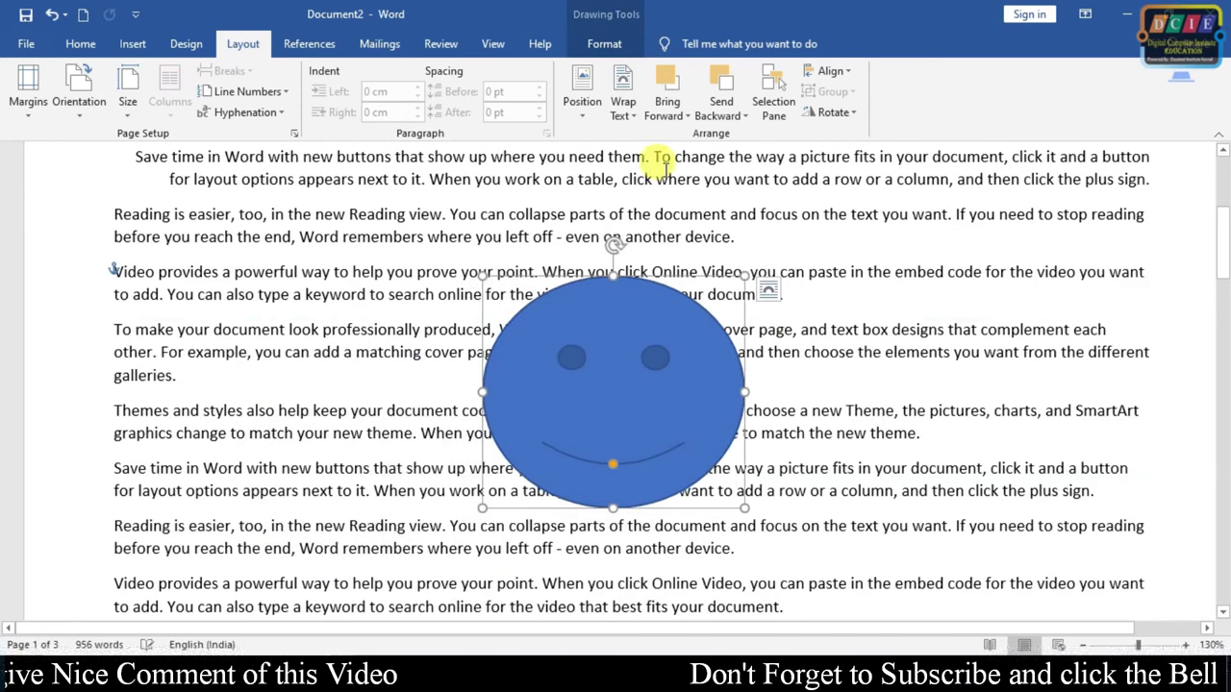
# Set the smiley's wrapping to Behind Text and bring it one layer forward.
pyautogui.click(623, 106)
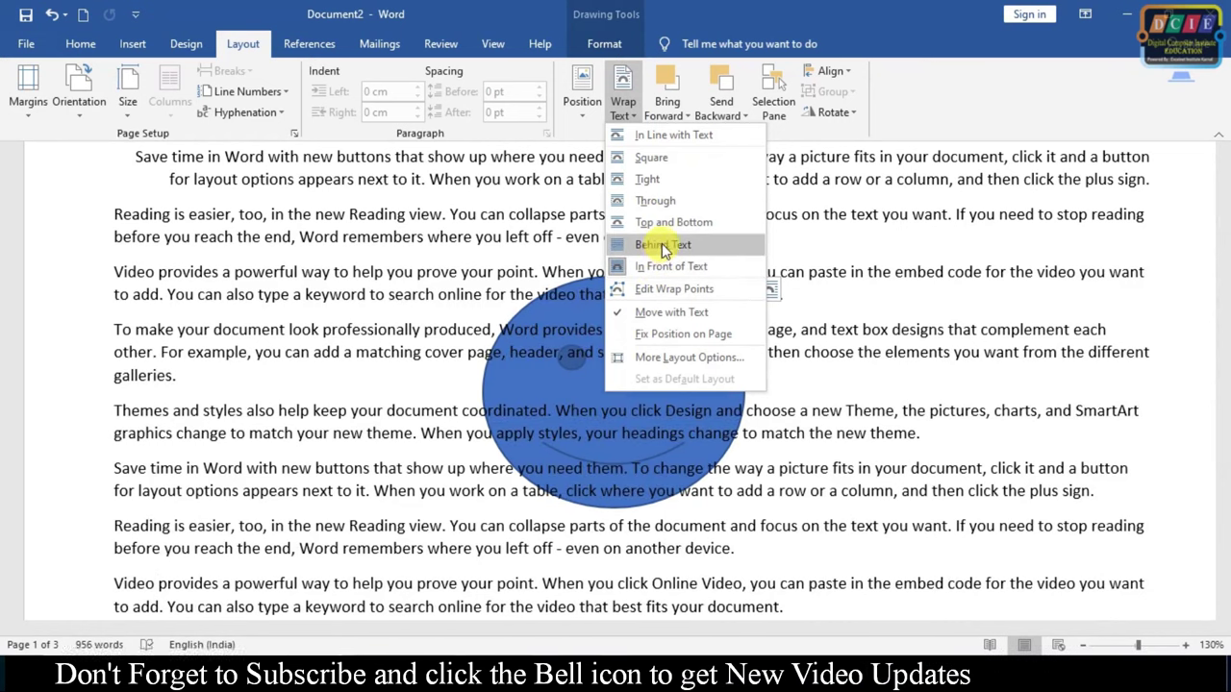
pyautogui.click(663, 246)
pyautogui.moveTo(592, 385)
pyautogui.mouseDown()
pyautogui.moveTo(665, 423)
pyautogui.moveTo(558, 351)
pyautogui.moveTo(598, 386)
pyautogui.mouseUp()
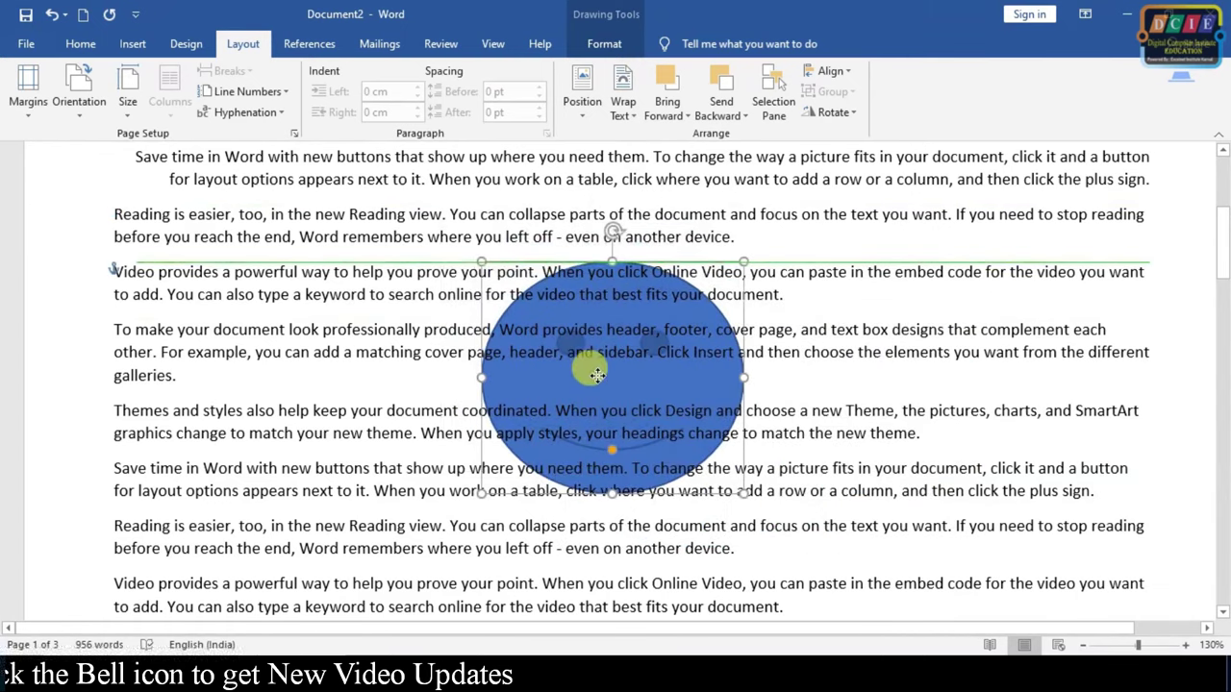
pyautogui.click(594, 121)
pyautogui.click(623, 110)
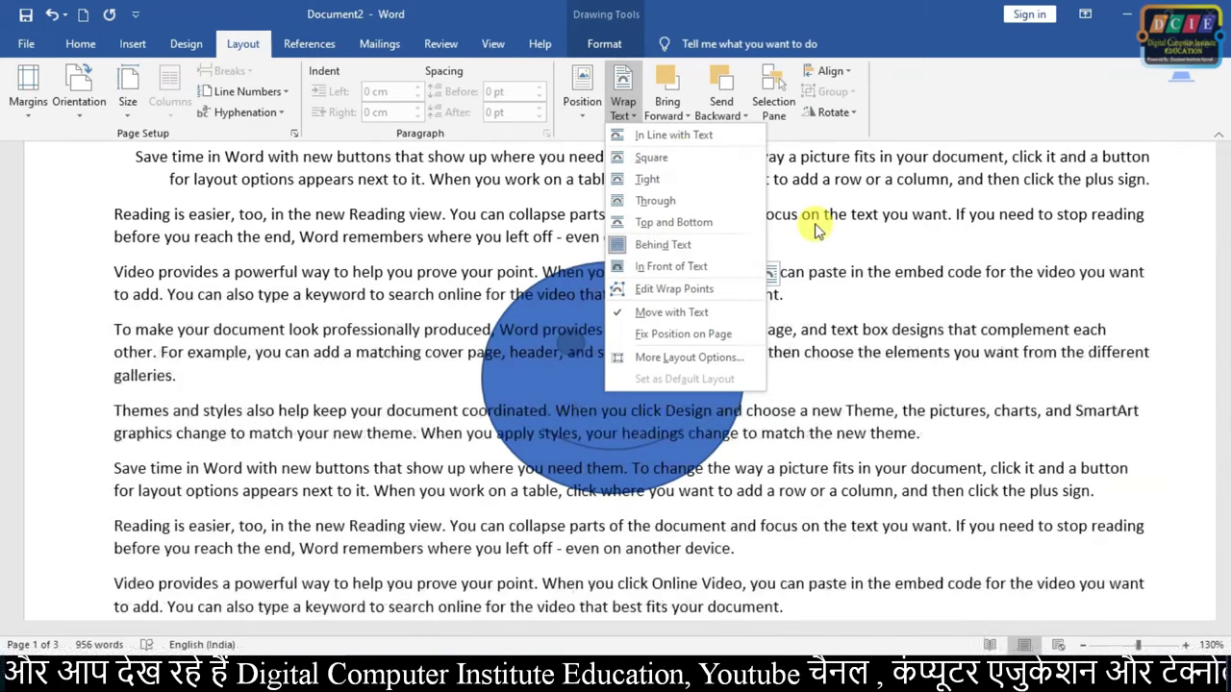
pyautogui.click(934, 80)
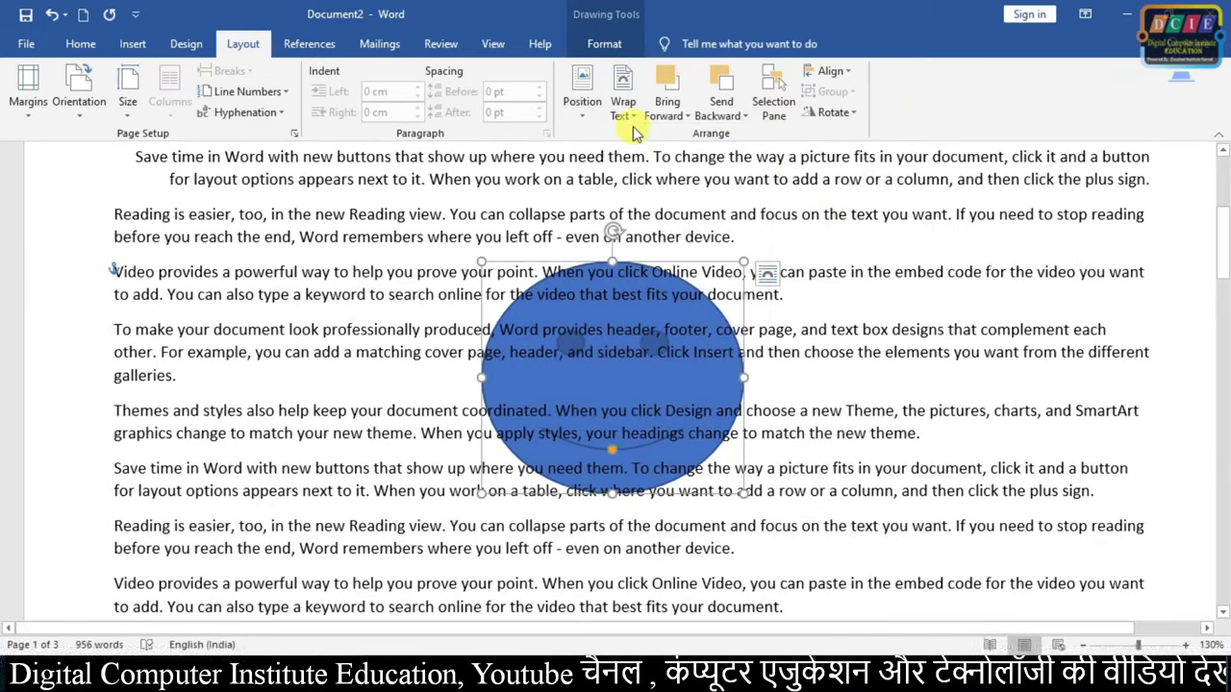
pyautogui.click(668, 107)
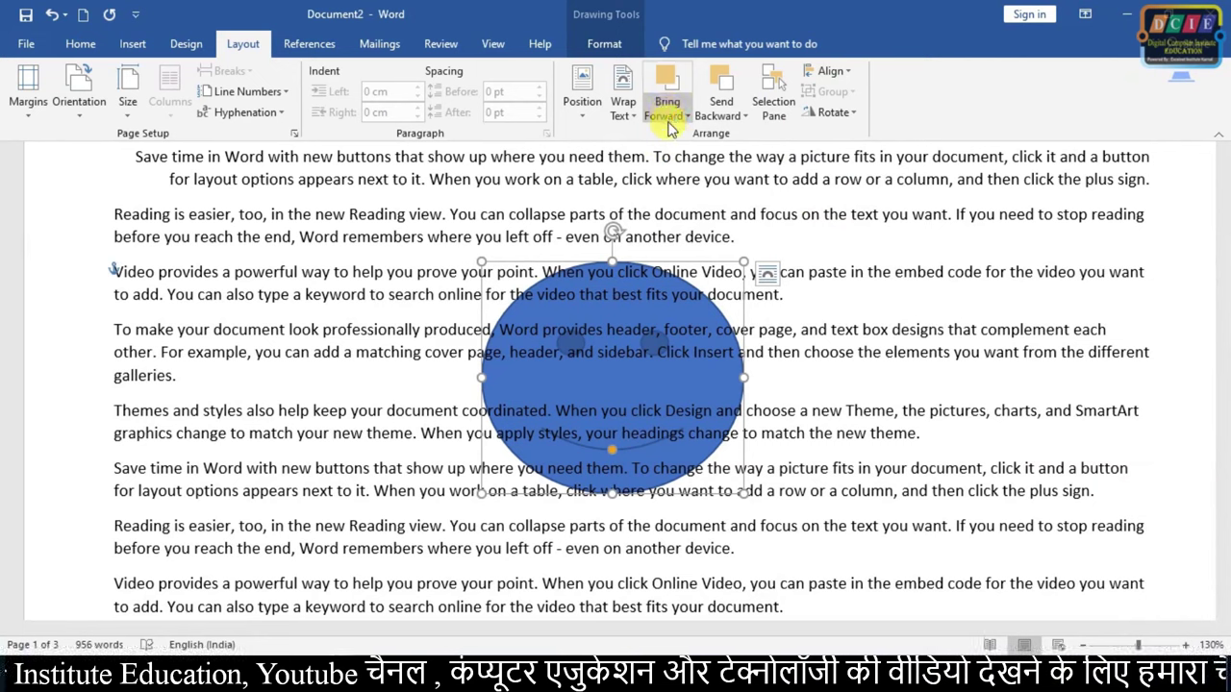
# Set the smiley to In Front of Text and move it to the page's top left.
pyautogui.click(639, 387)
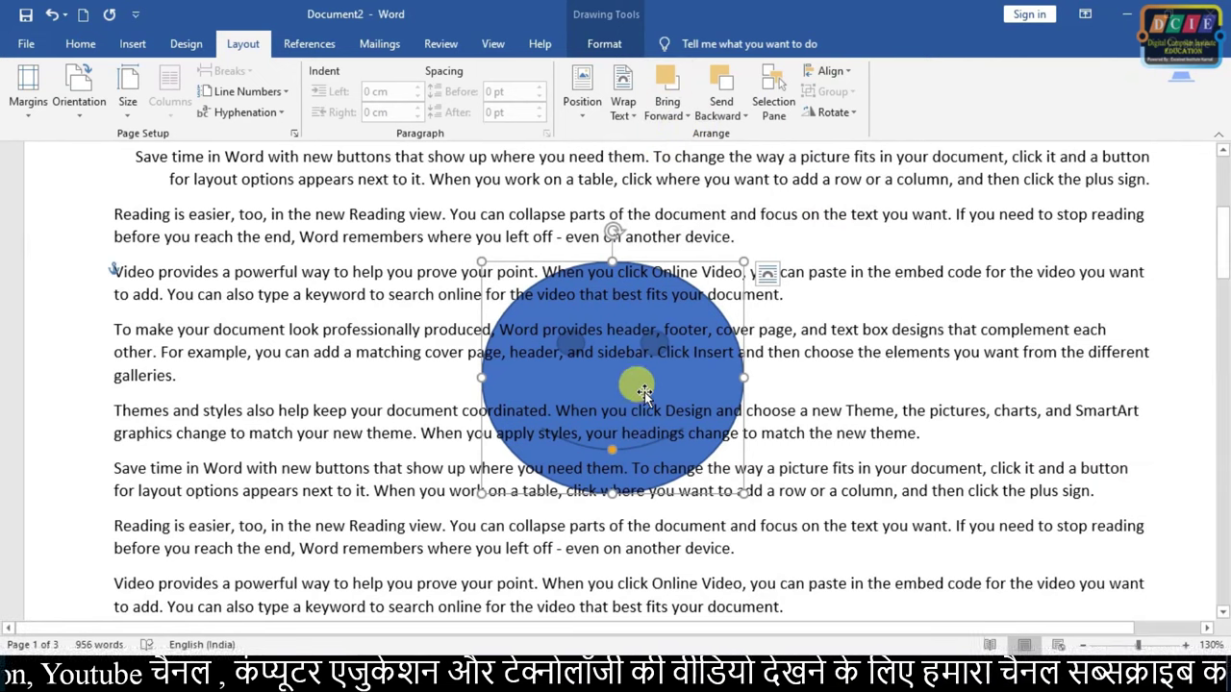
pyautogui.click(583, 106)
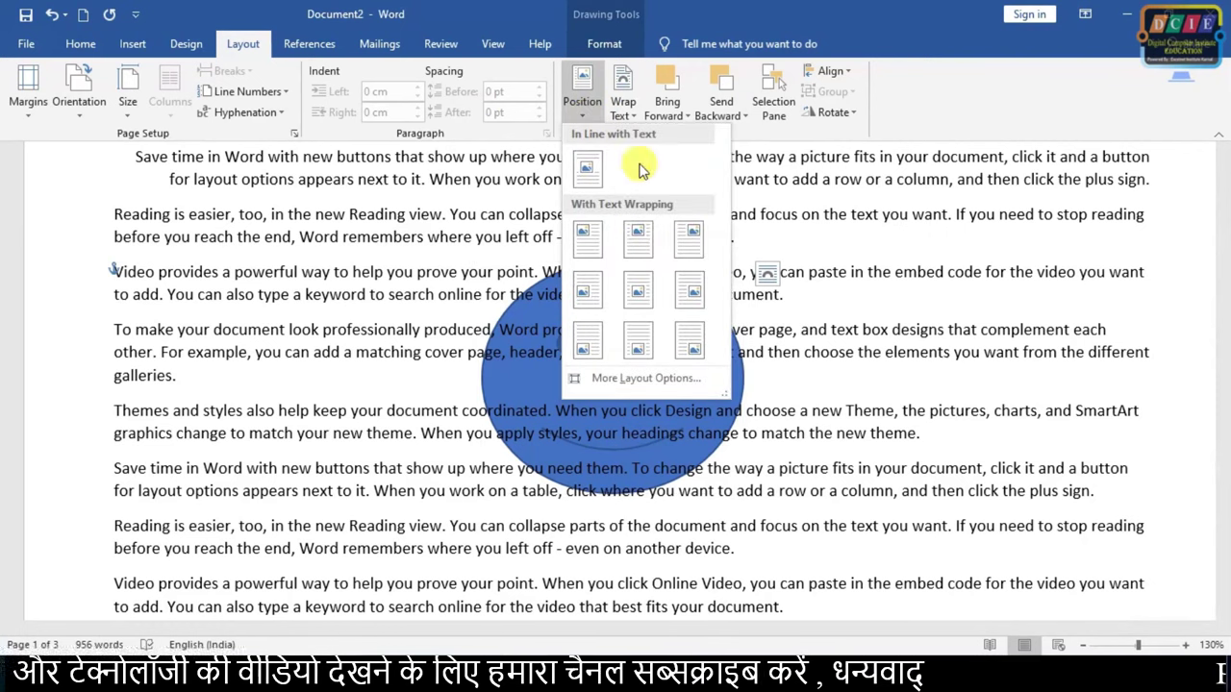
pyautogui.click(623, 105)
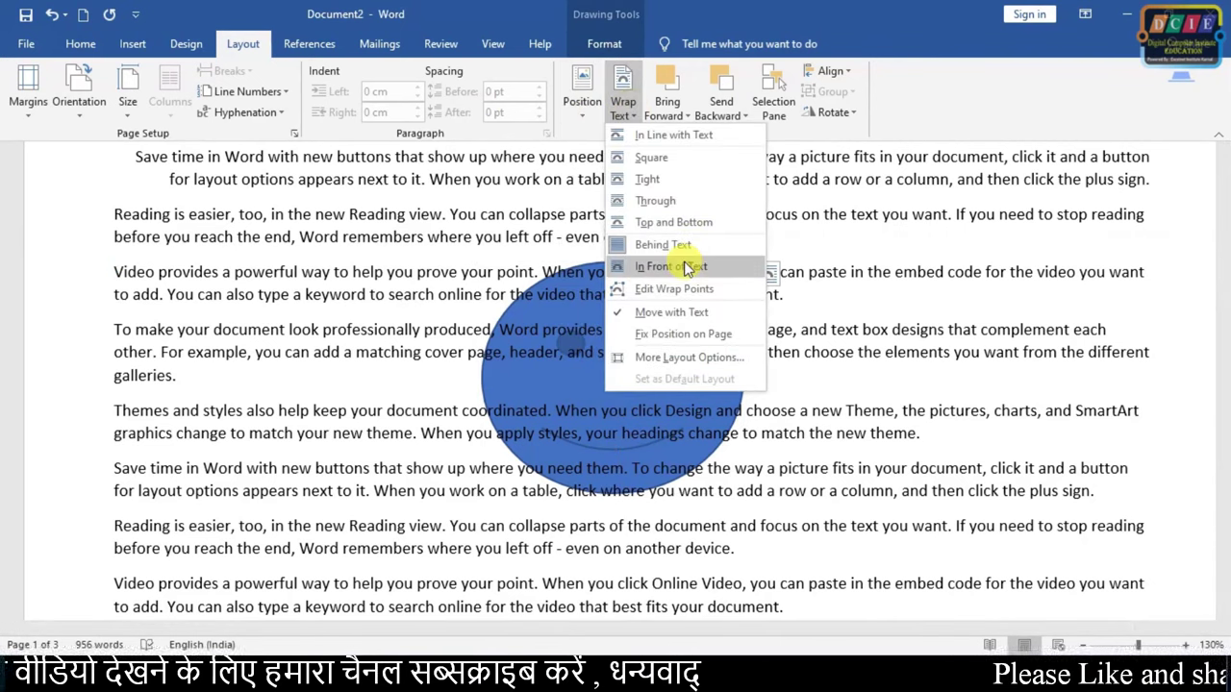
pyautogui.click(686, 267)
pyautogui.moveTo(625, 361); pyautogui.dragTo(388, 250)
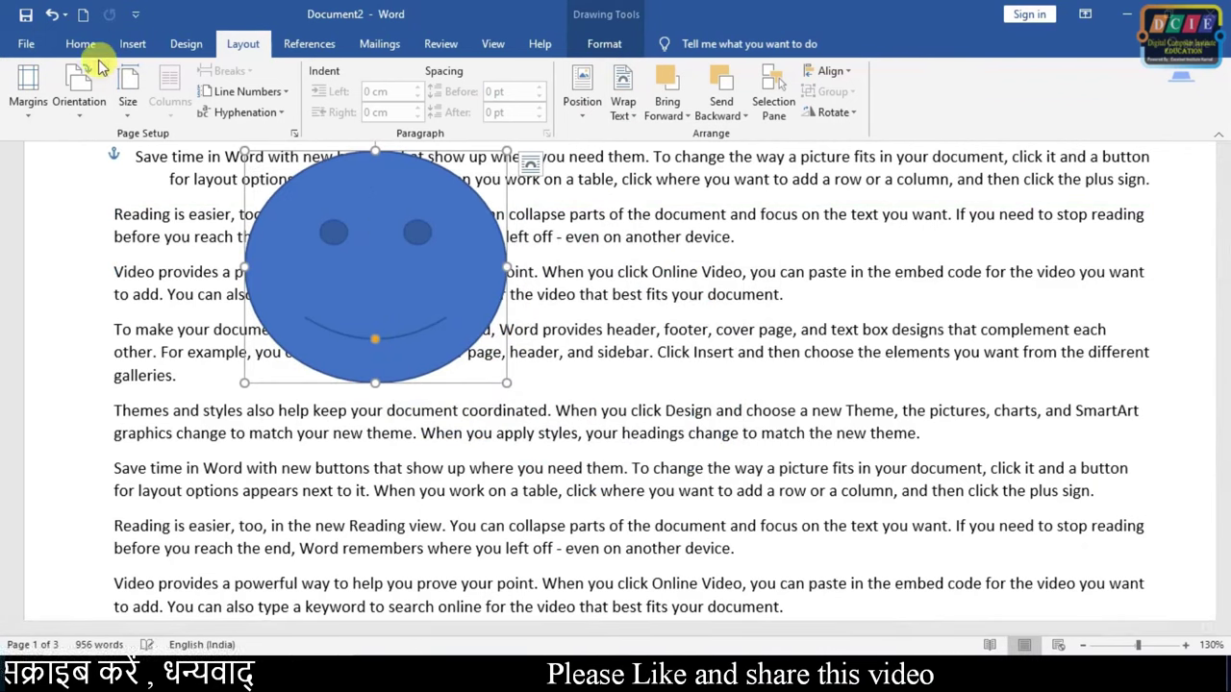
# Draw a Folded Corner rectangle to the right of the smiley.
pyautogui.click(132, 44)
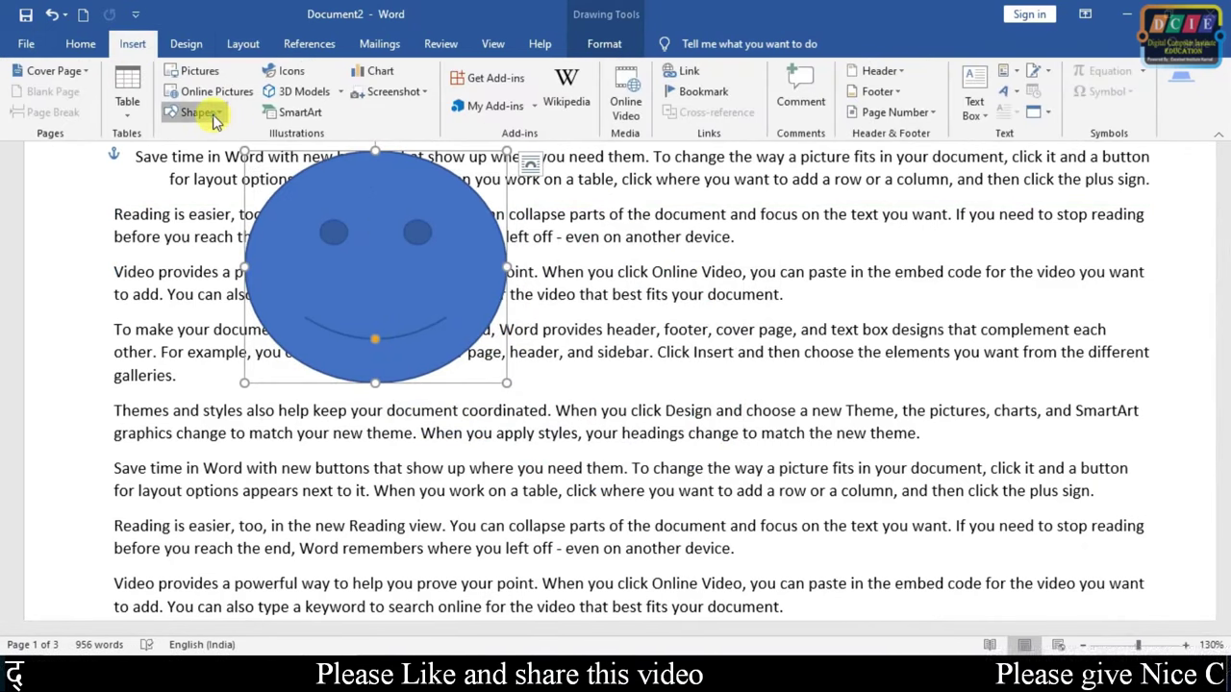
pyautogui.click(197, 112)
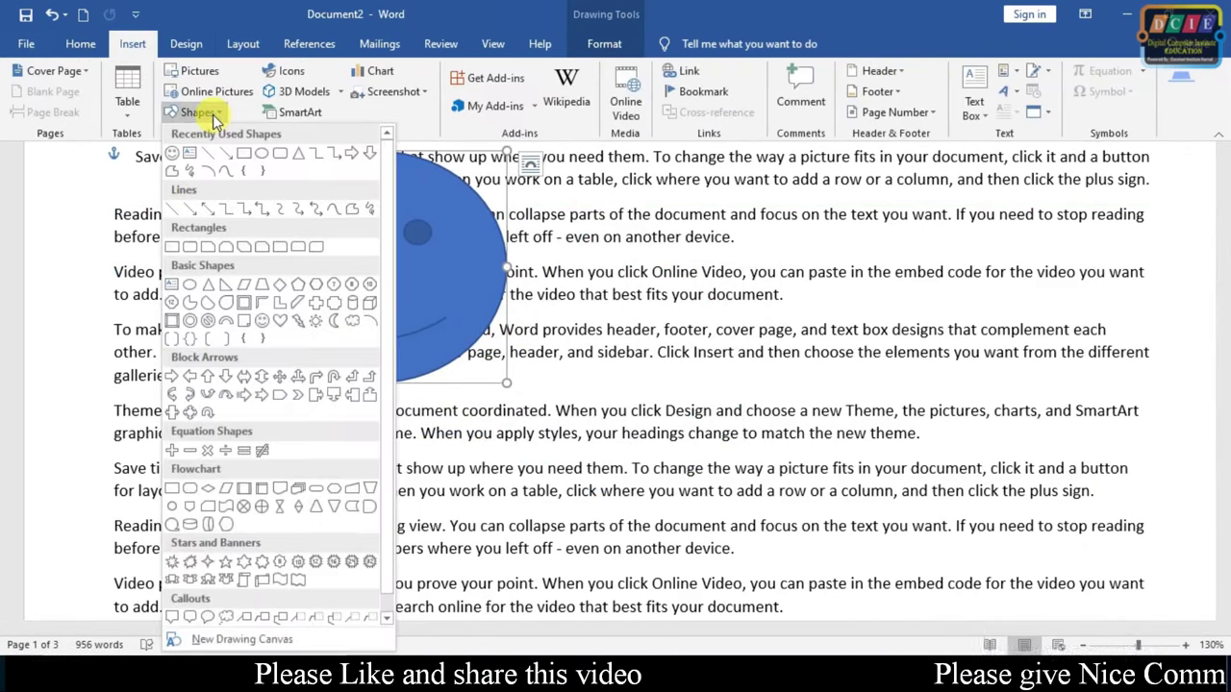
pyautogui.click(241, 322)
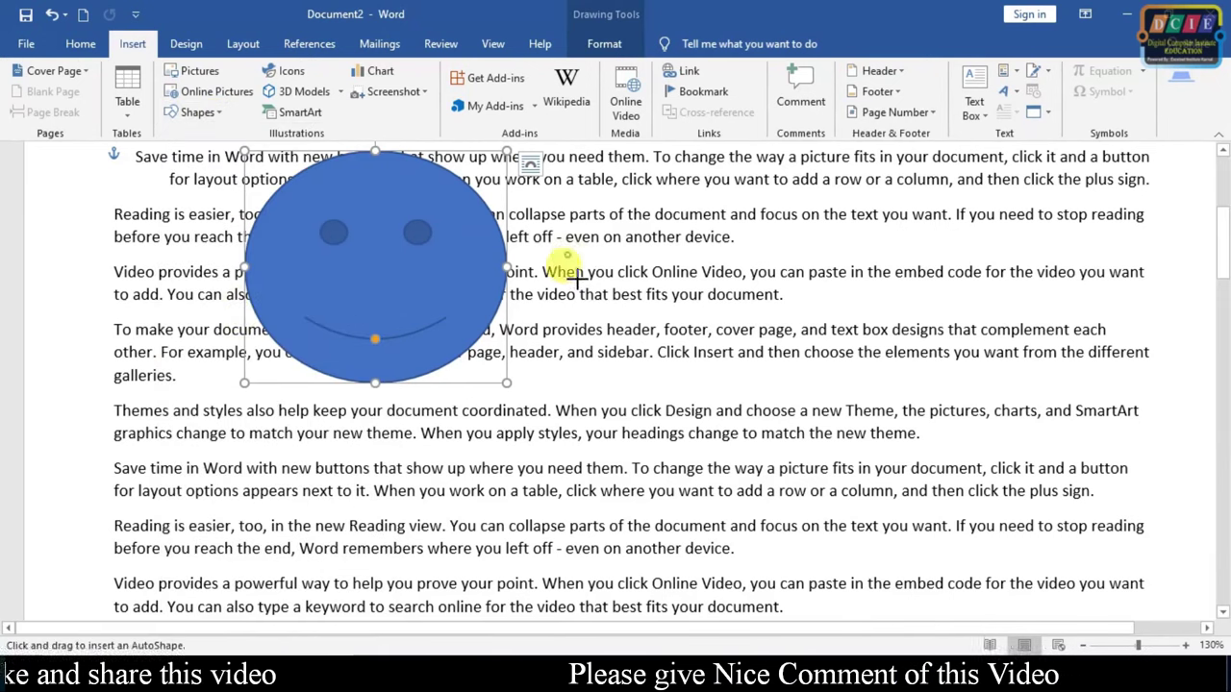
pyautogui.moveTo(568, 255); pyautogui.dragTo(875, 488)
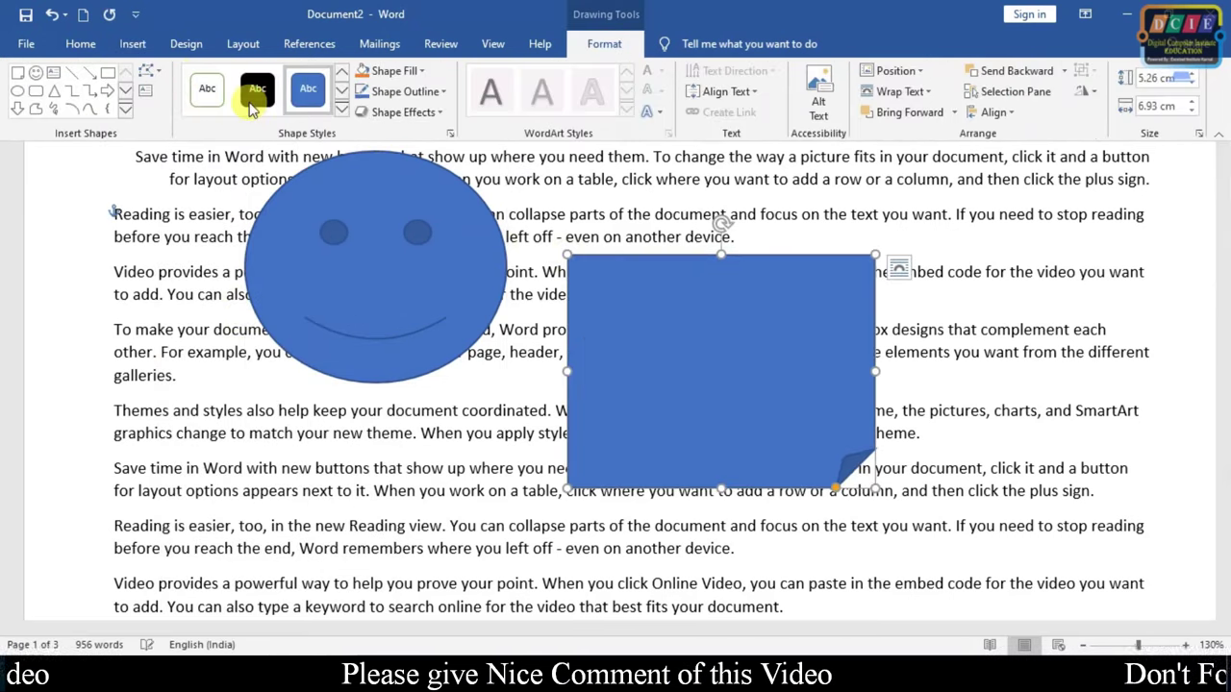
# Make the folded-corner shape orange and add a yellow gradient rounded rectangle below the smiley.
pyautogui.click(343, 112)
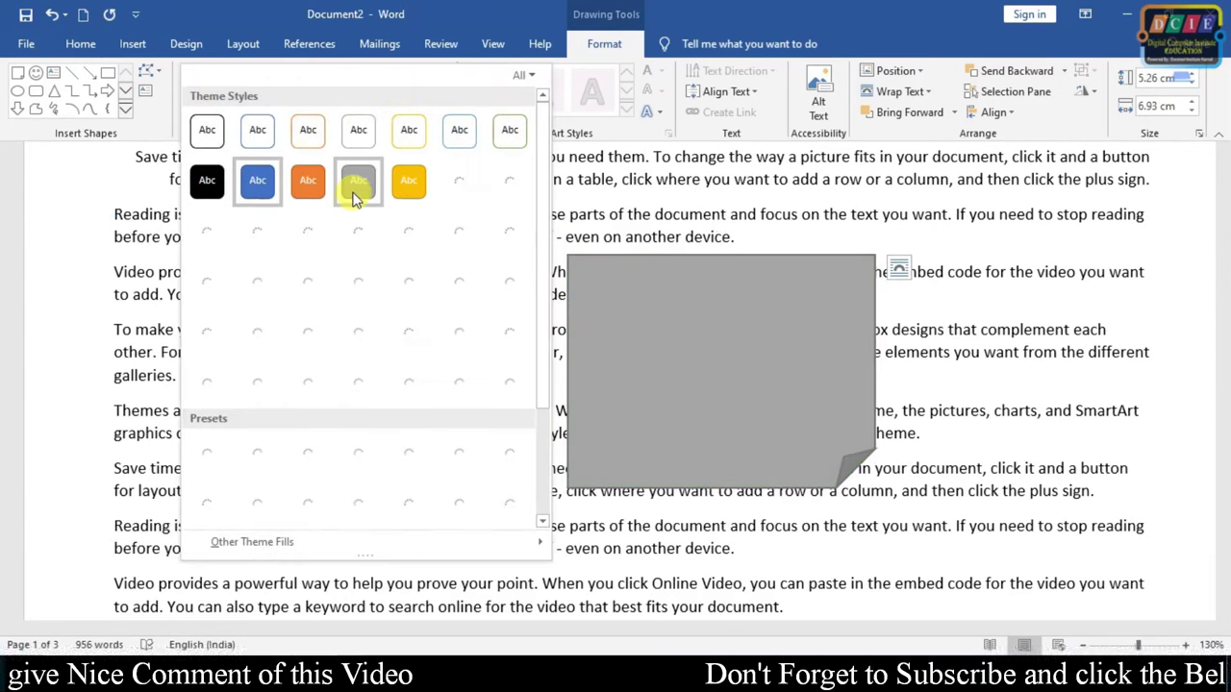
pyautogui.click(310, 184)
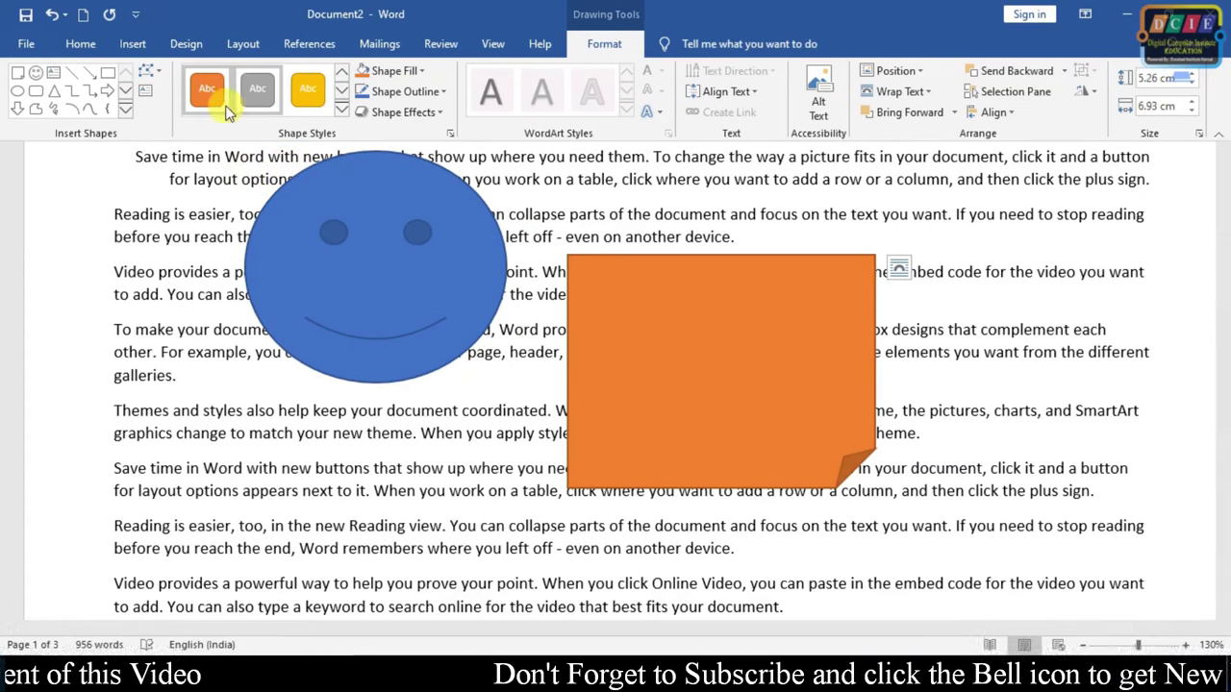
pyautogui.click(35, 91)
pyautogui.moveTo(266, 406); pyautogui.dragTo(525, 598)
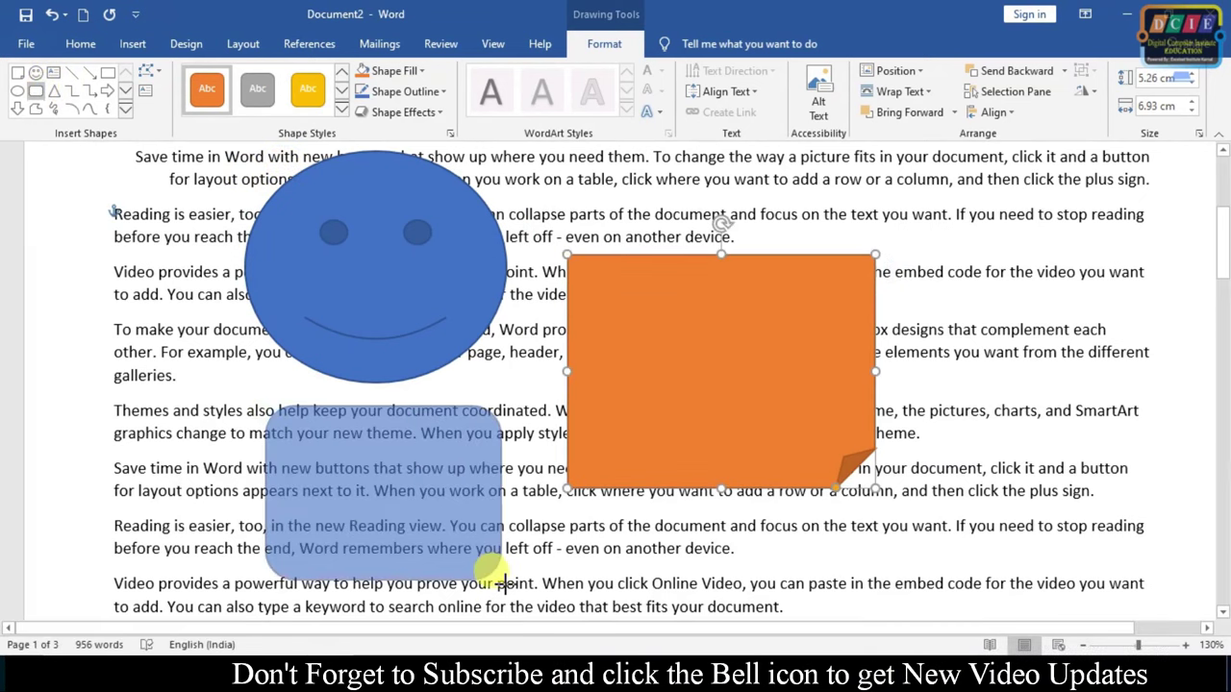
pyautogui.click(341, 111)
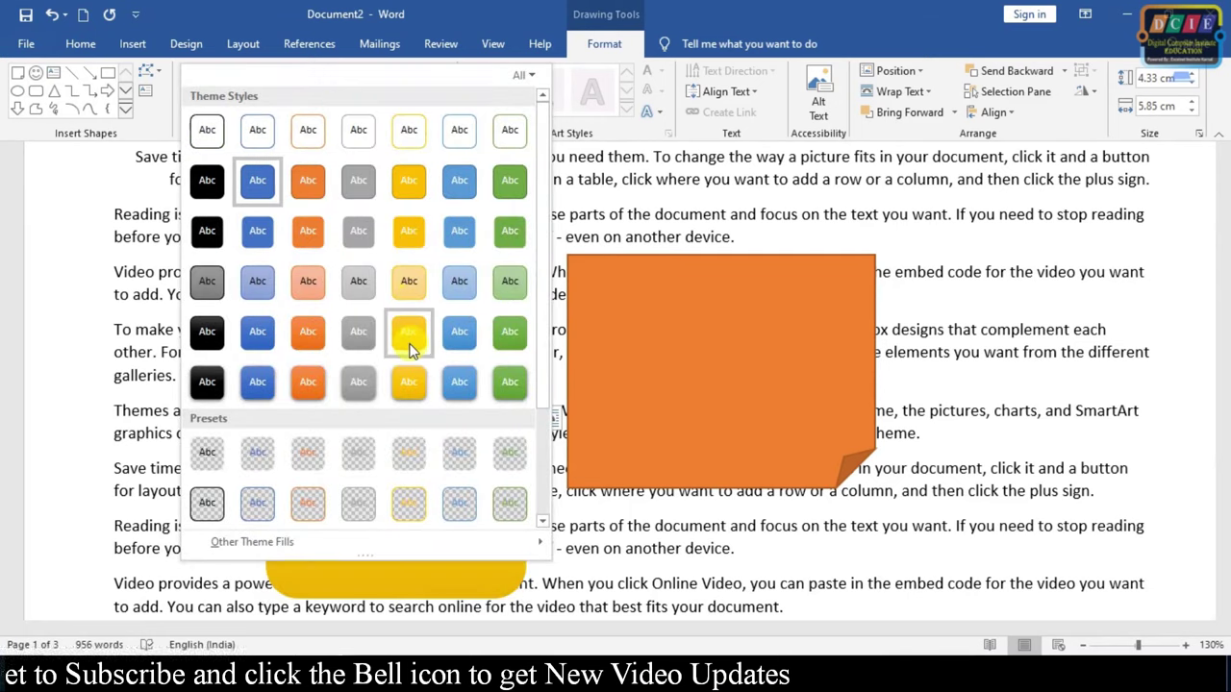
pyautogui.click(409, 331)
# Move the yellow rectangle onto the orange note and slide the smiley behind it.
pyautogui.moveTo(407, 486); pyautogui.dragTo(818, 405)
pyautogui.click(408, 296)
pyautogui.moveTo(407, 296); pyautogui.dragTo(645, 373)
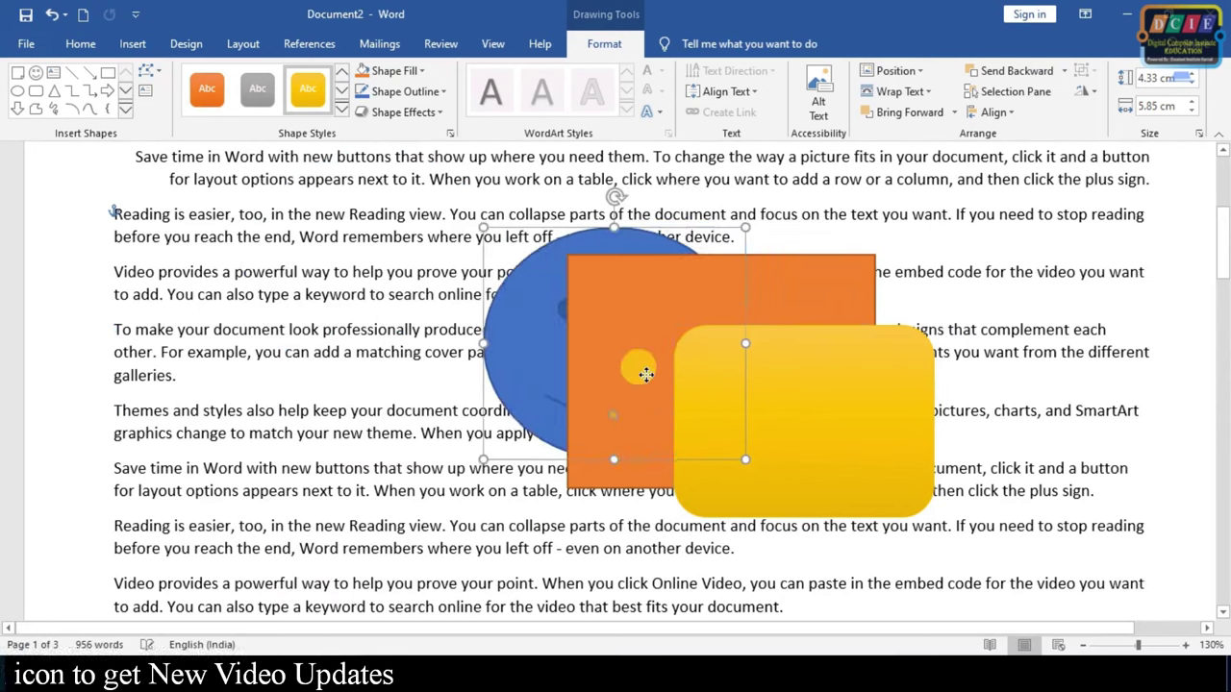
pyautogui.click(1017, 344)
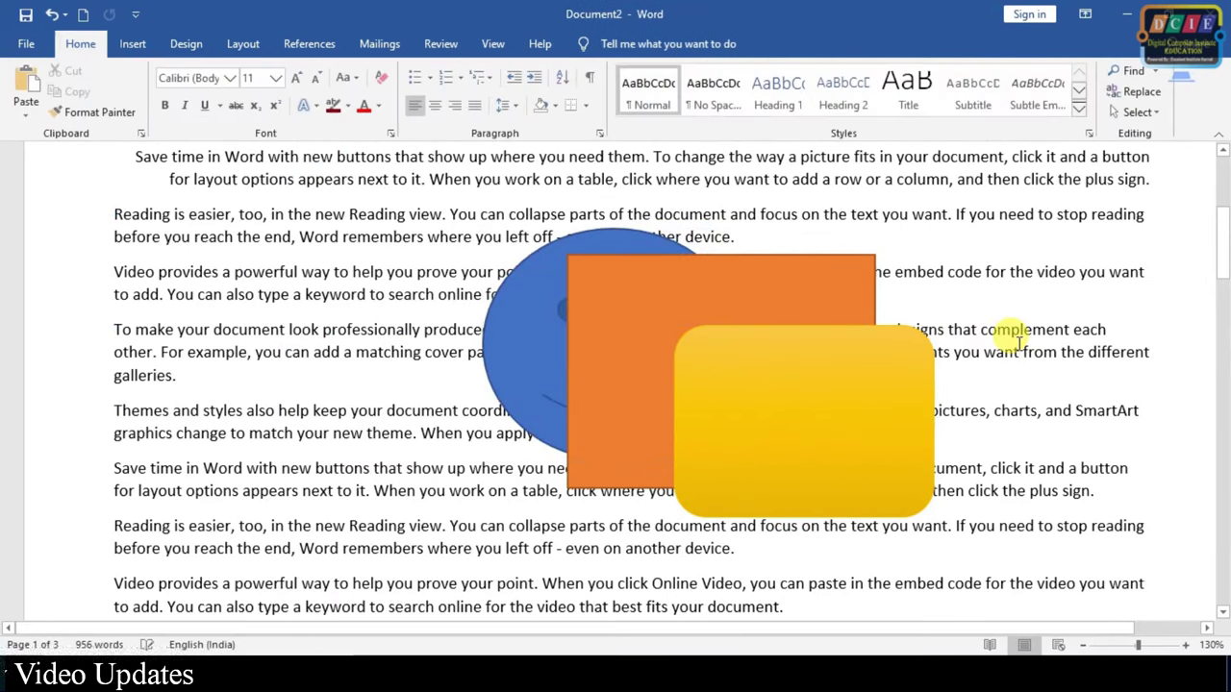
# Move the yellow rectangle left over the other shapes, then select the smiley on the Layout tab.
pyautogui.click(545, 340)
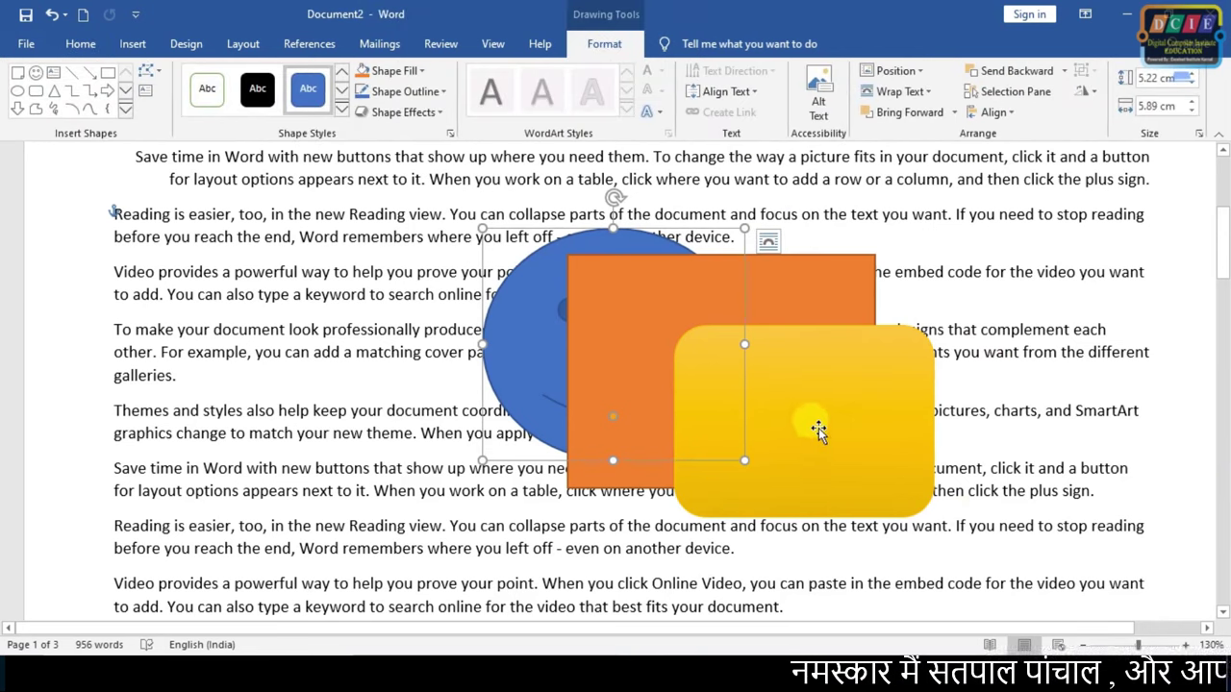
pyautogui.moveTo(819, 429); pyautogui.dragTo(616, 426)
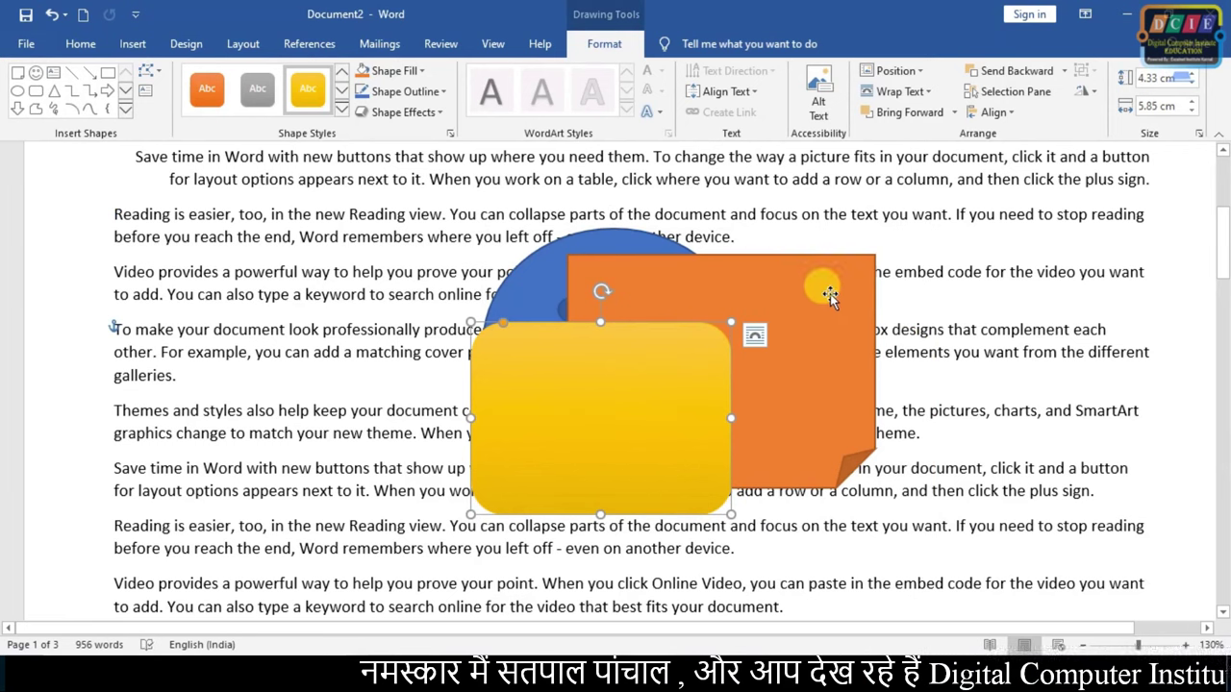
pyautogui.click(798, 305)
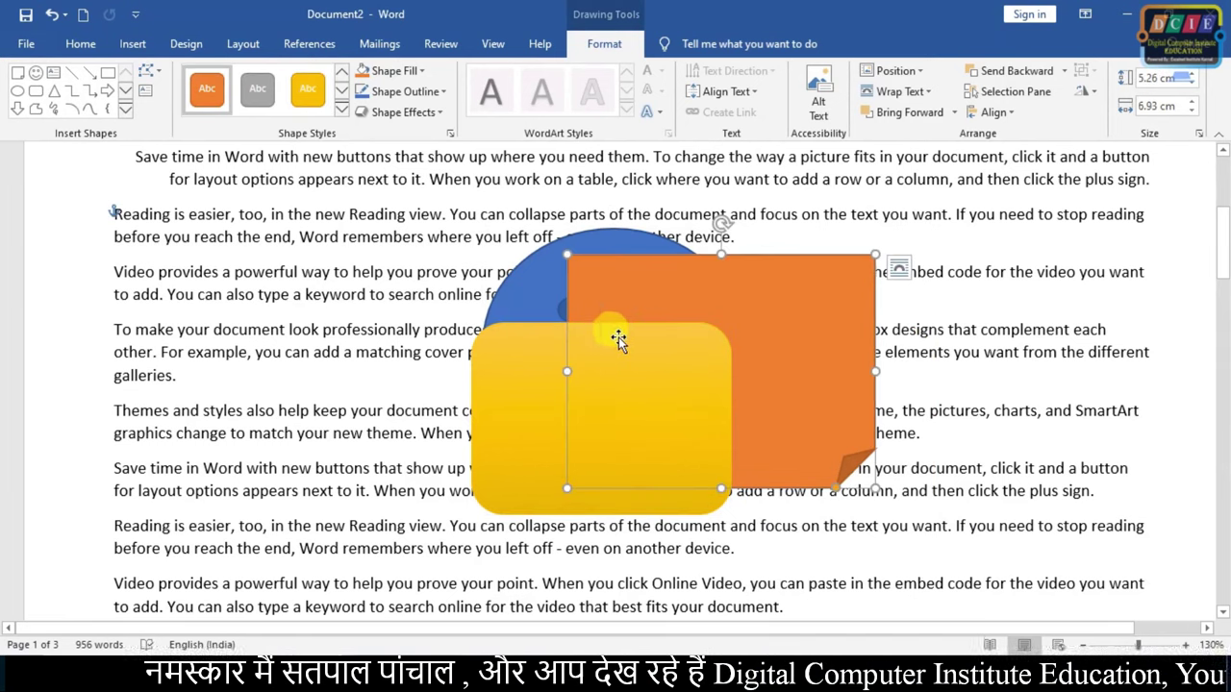
pyautogui.click(253, 50)
pyautogui.click(543, 262)
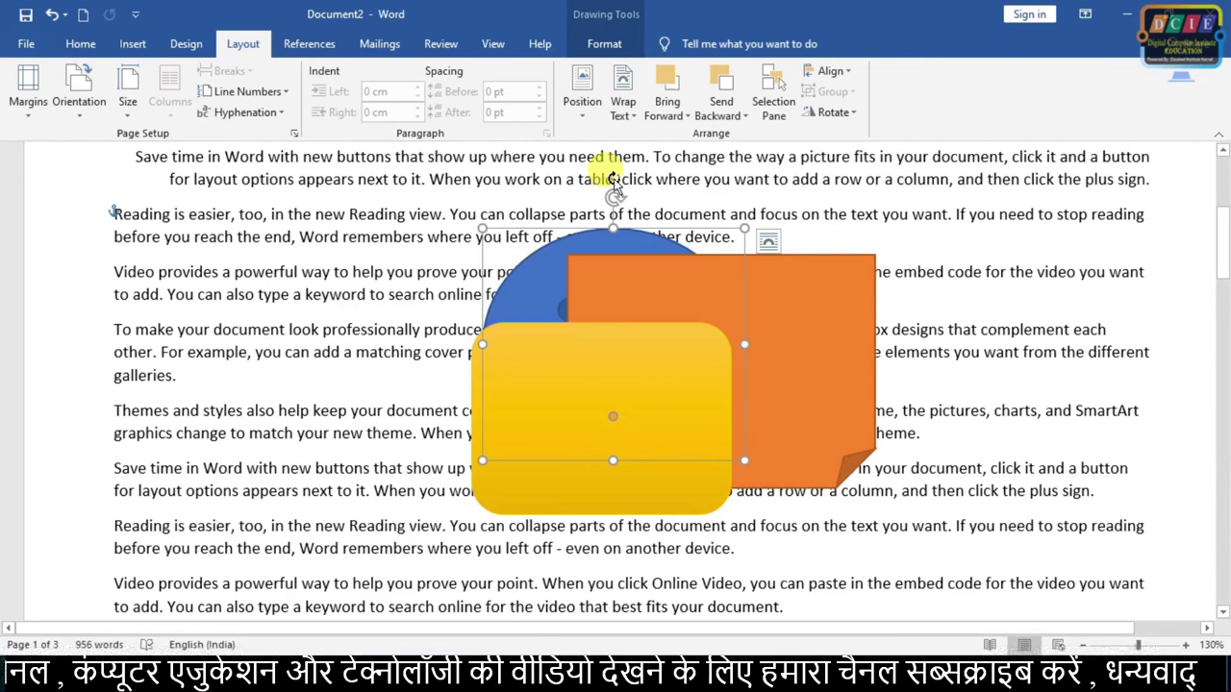
# Try Bring Forward and Bring to Front on the smiley, undoing each with Ctrl+Z.
pyautogui.click(681, 116)
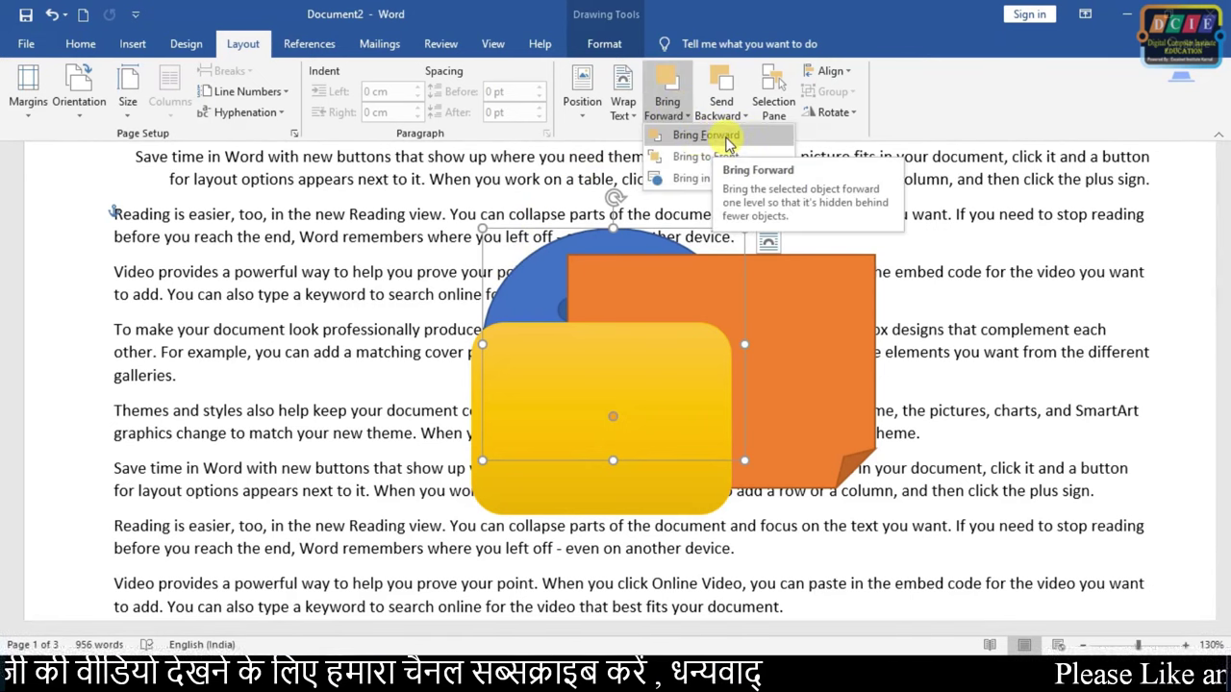
pyautogui.click(727, 142)
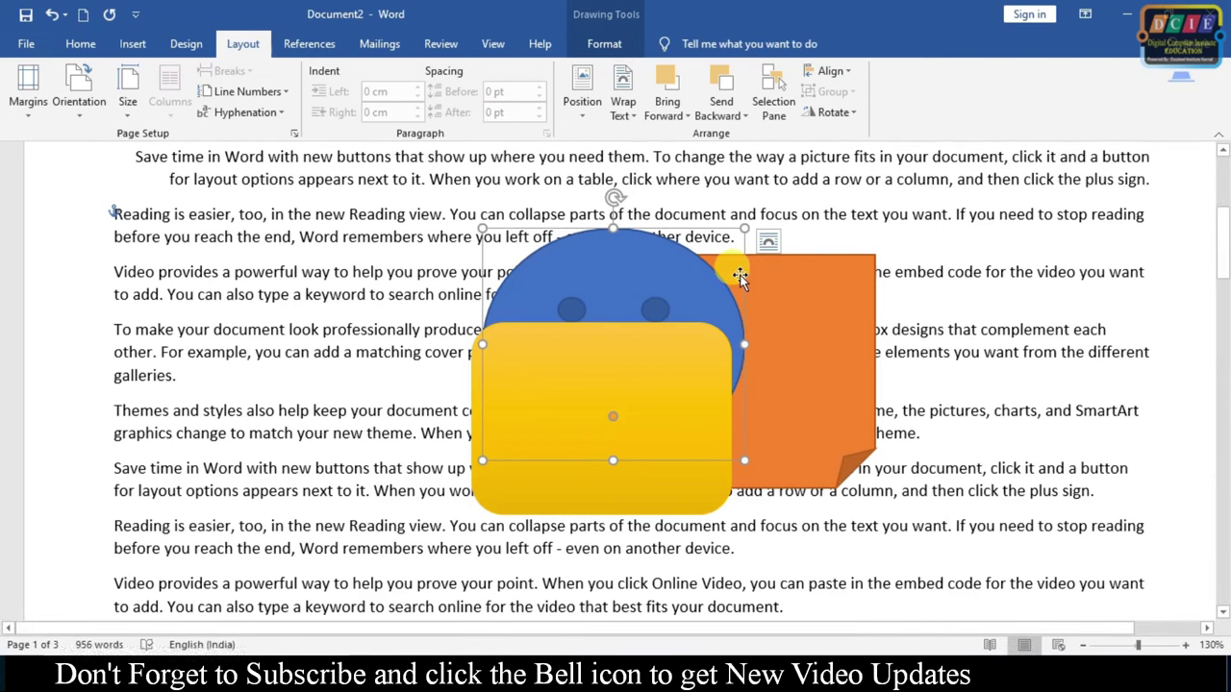
pyautogui.hotkey('ctrl', 'z')
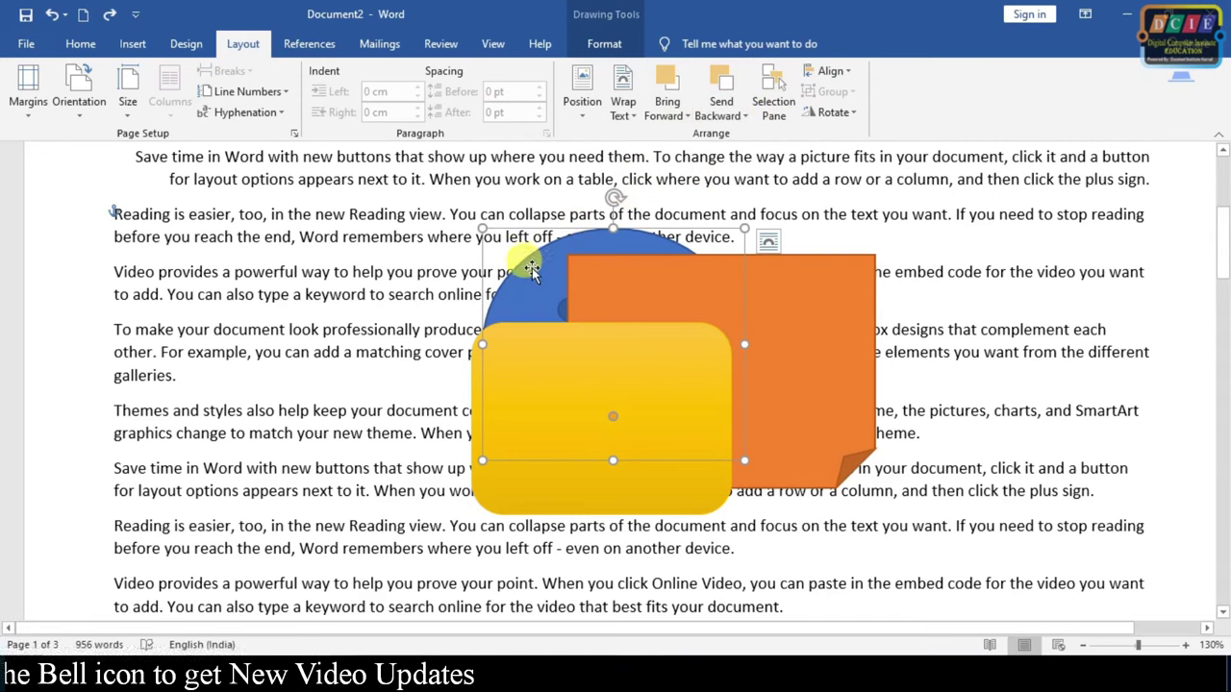
pyautogui.click(683, 115)
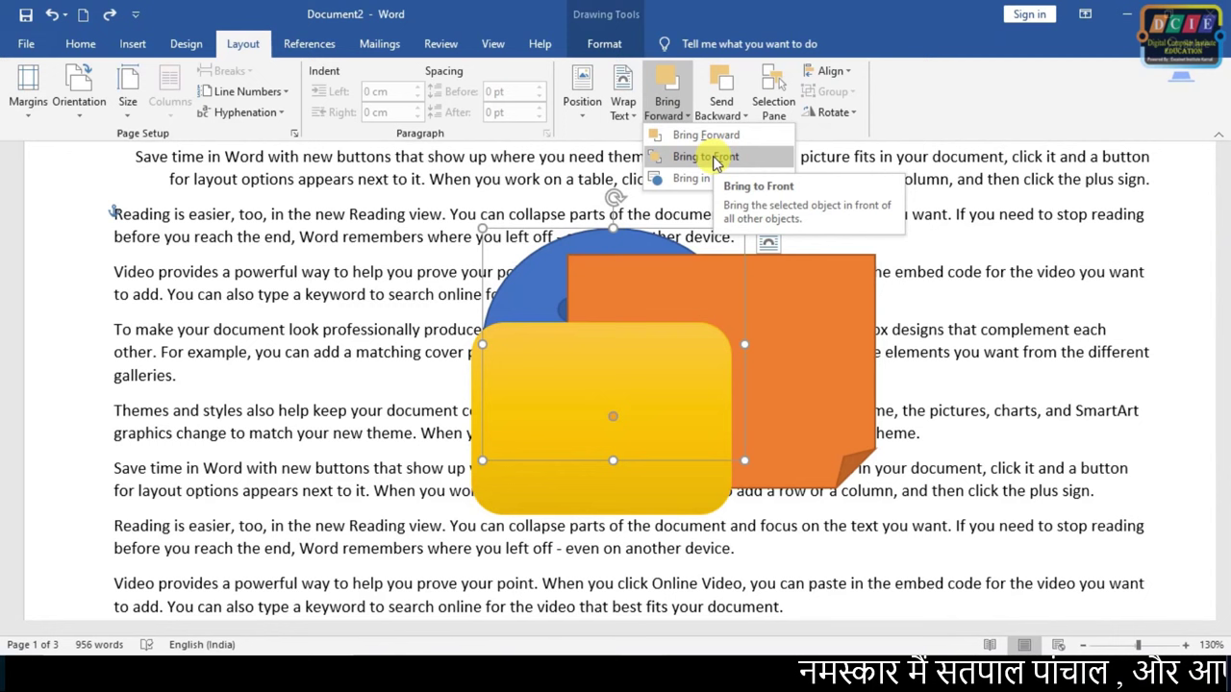
pyautogui.click(715, 164)
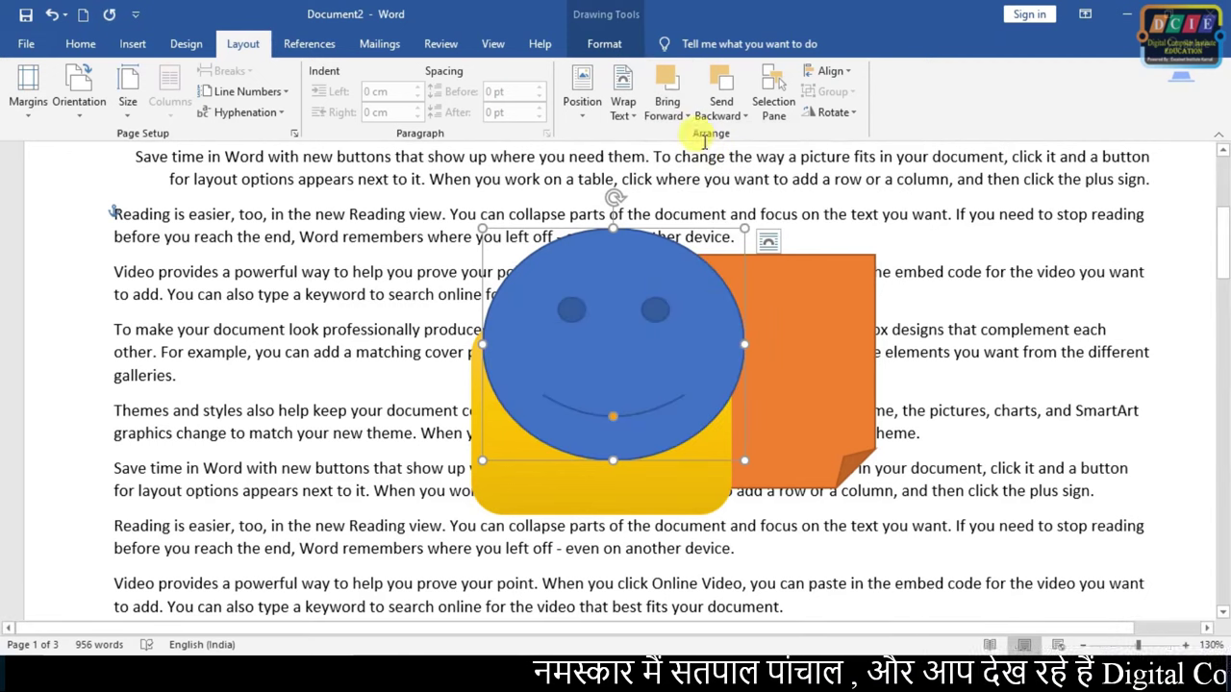
pyautogui.hotkey('ctrl', 'z')
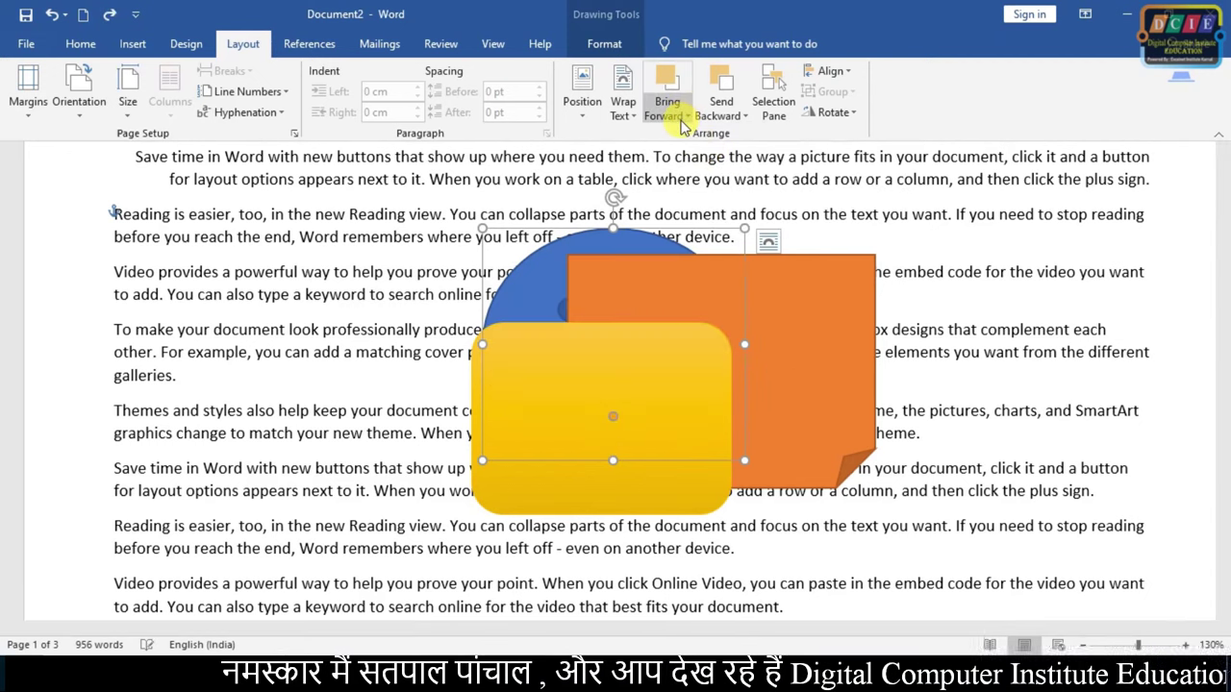
# Bring the smiley forward one layer at a time, ahead of the orange folded-corner shape.
pyautogui.click(688, 116)
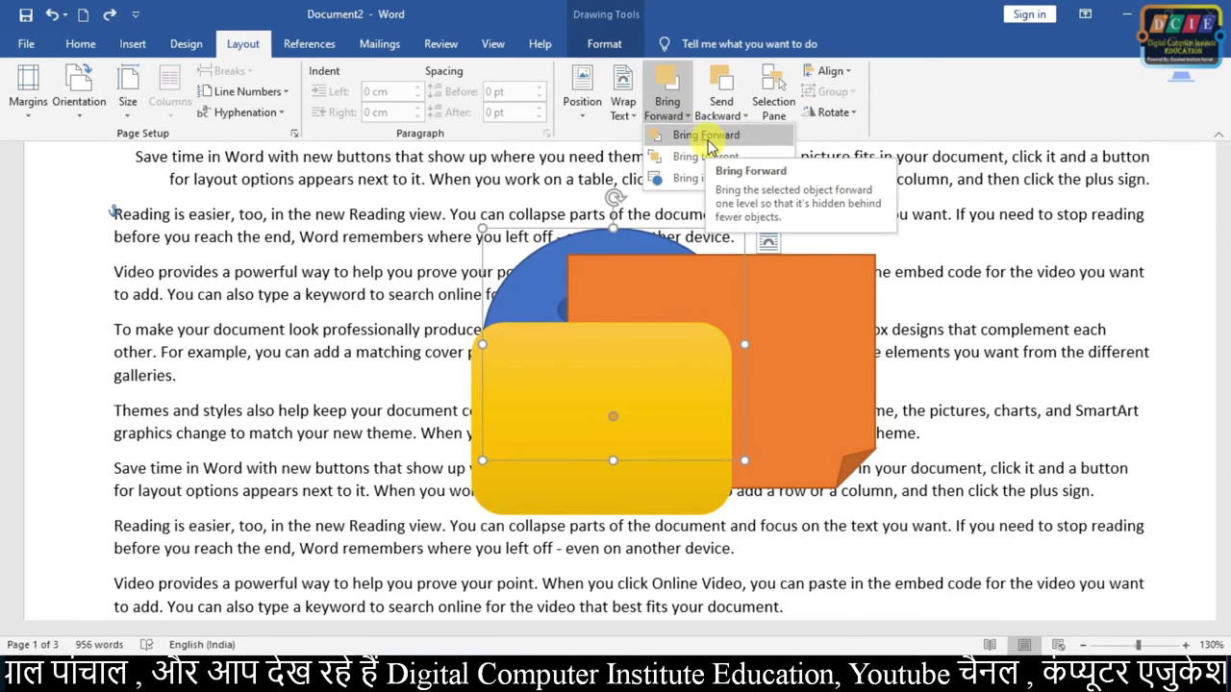
pyautogui.click(707, 137)
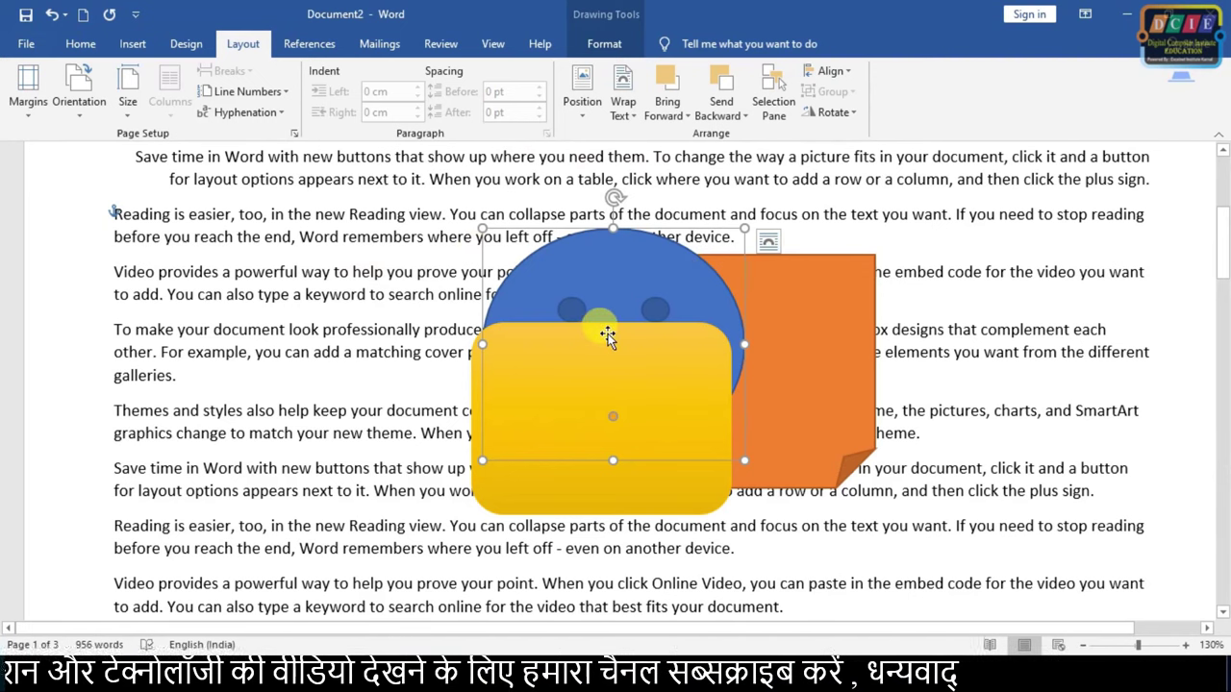
pyautogui.click(668, 114)
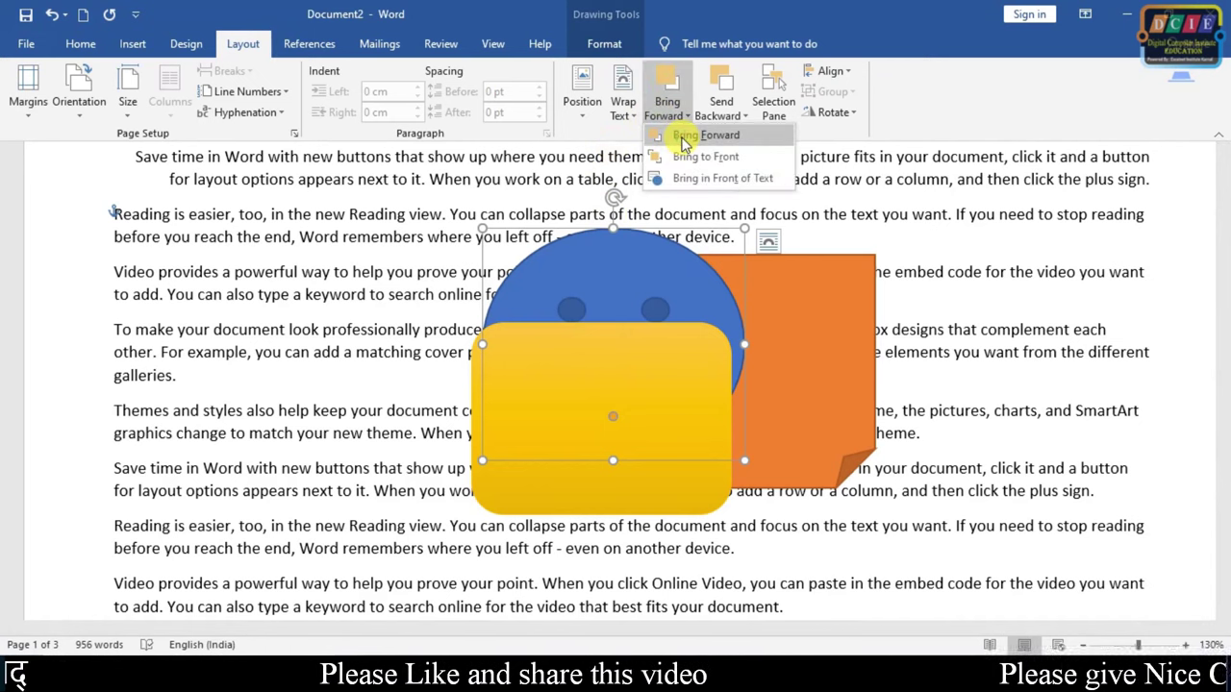
pyautogui.click(684, 139)
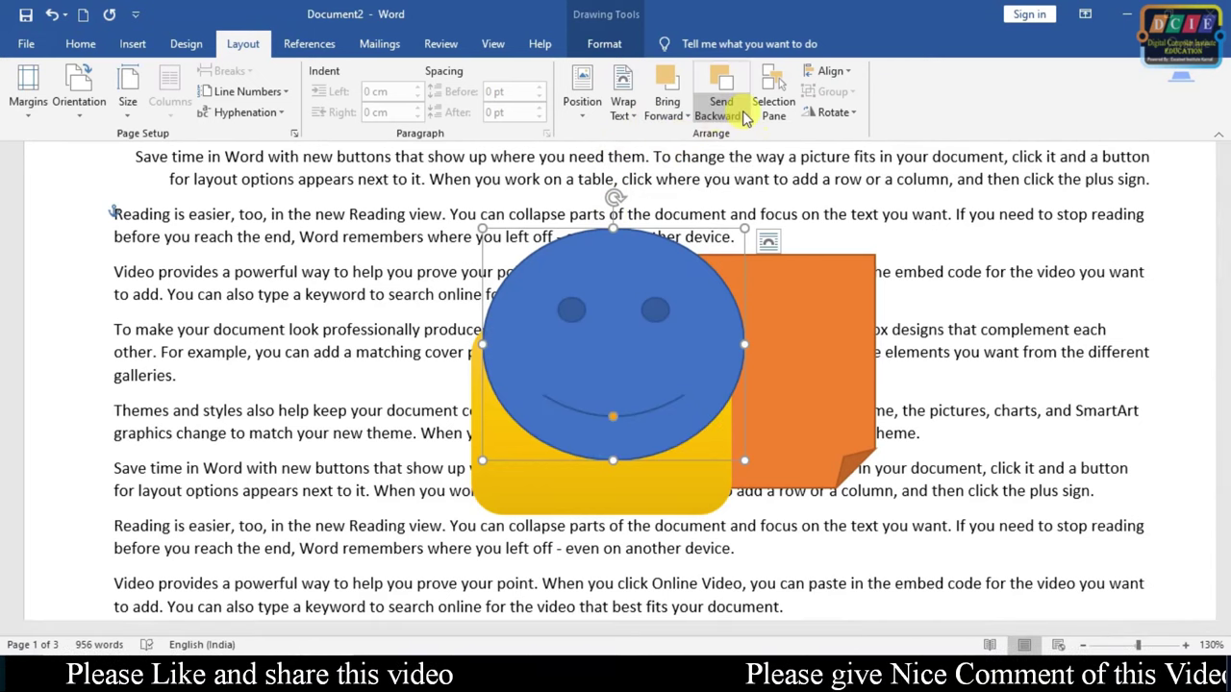
# Try Send Backward and Bring Forward on the smiley relative to the yellow shape.
pyautogui.click(750, 116)
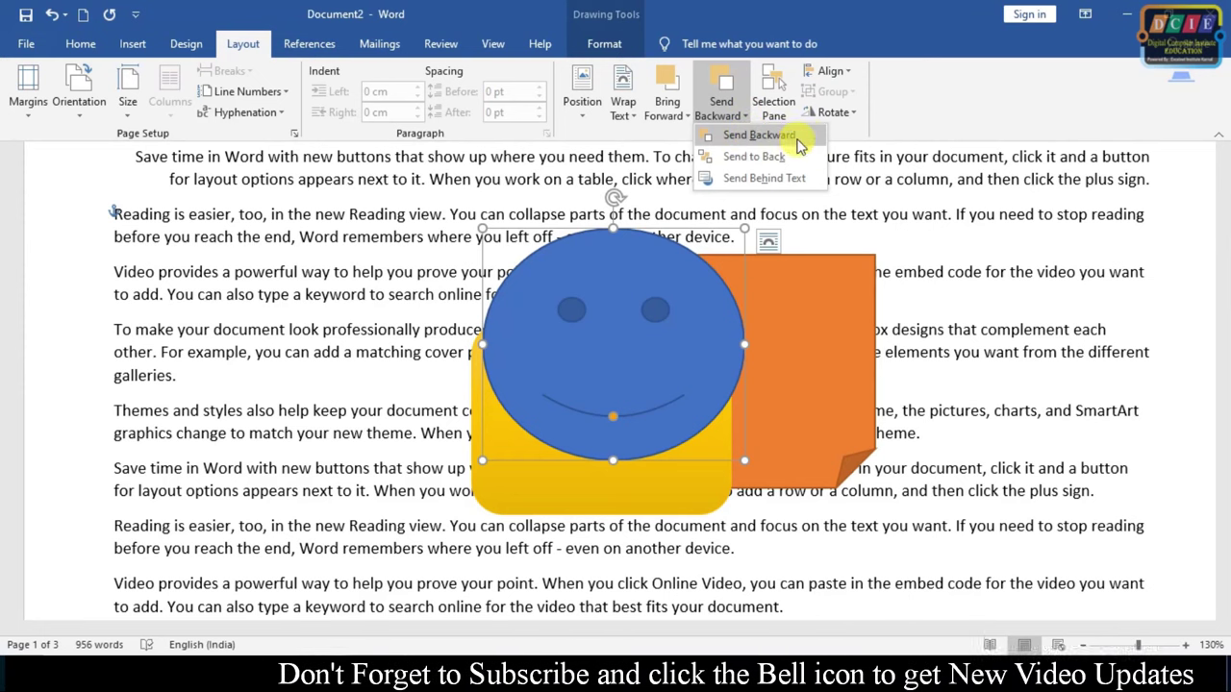
pyautogui.click(759, 136)
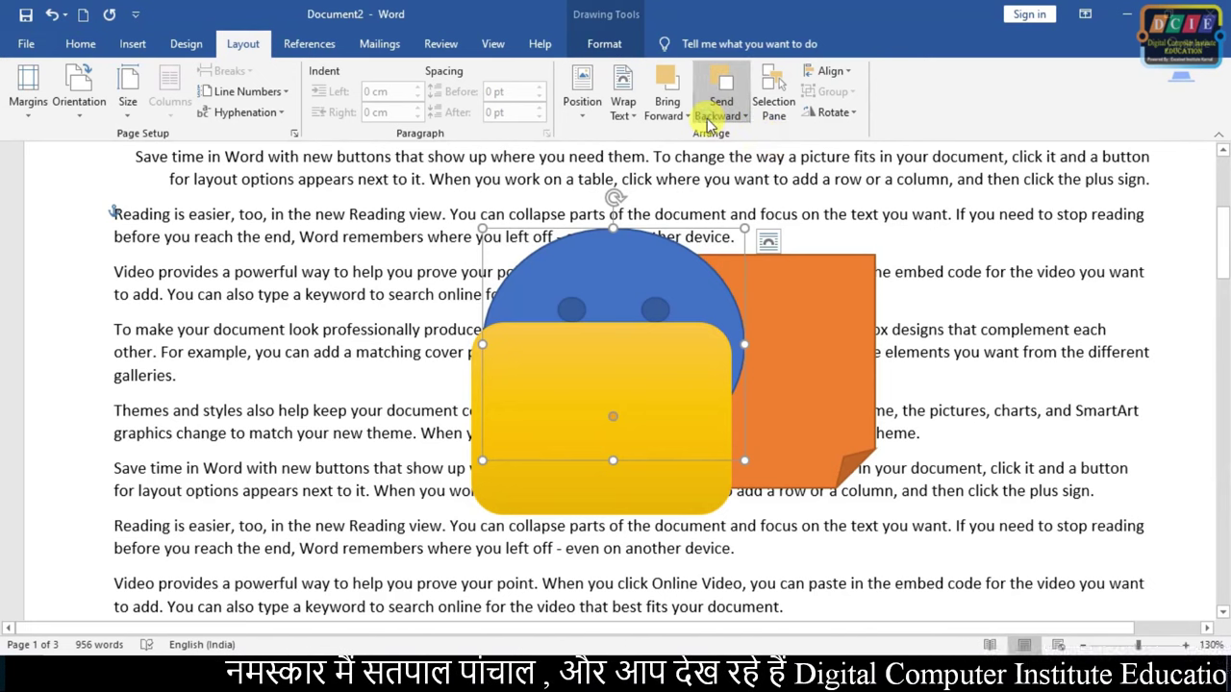
pyautogui.click(719, 112)
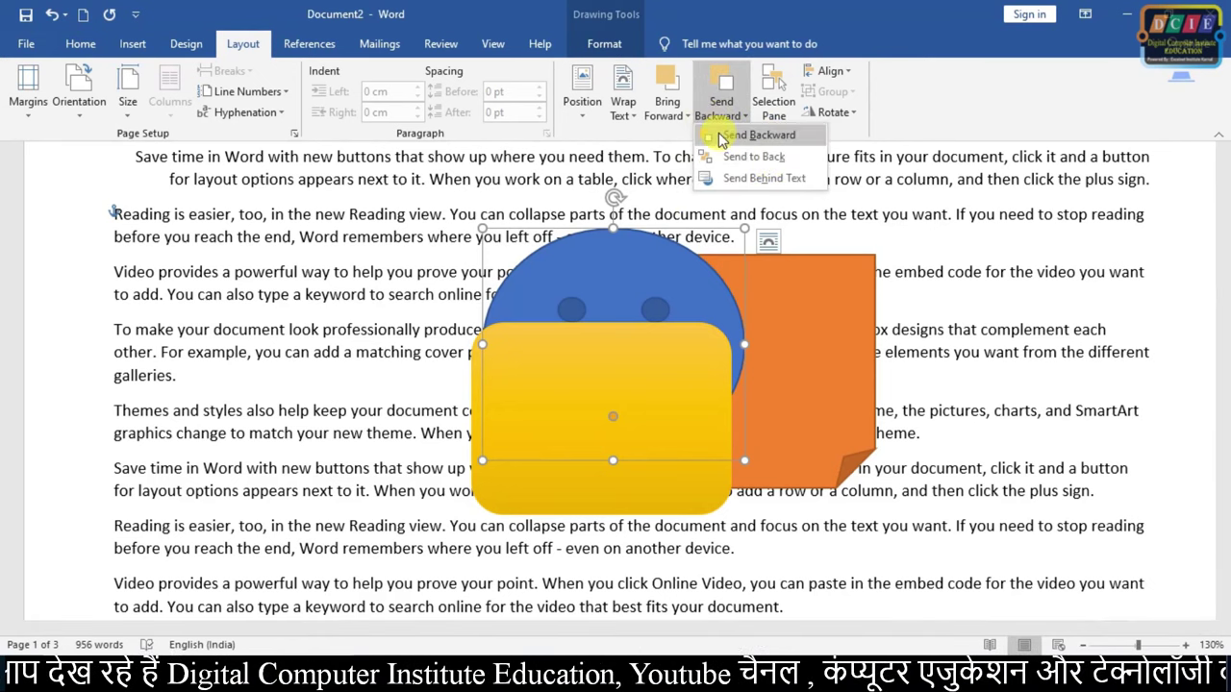
pyautogui.click(705, 136)
pyautogui.click(667, 115)
pyautogui.click(684, 156)
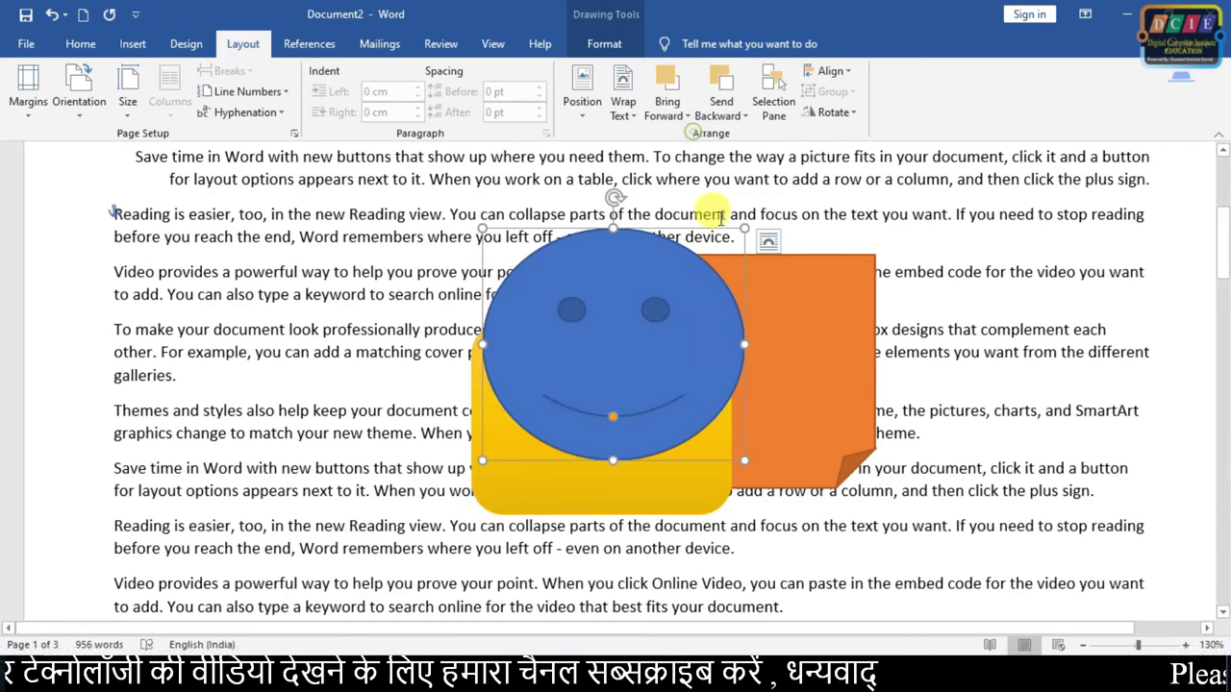
# Send the smiley to back and move the yellow and orange shapes off to the right.
pyautogui.click(719, 113)
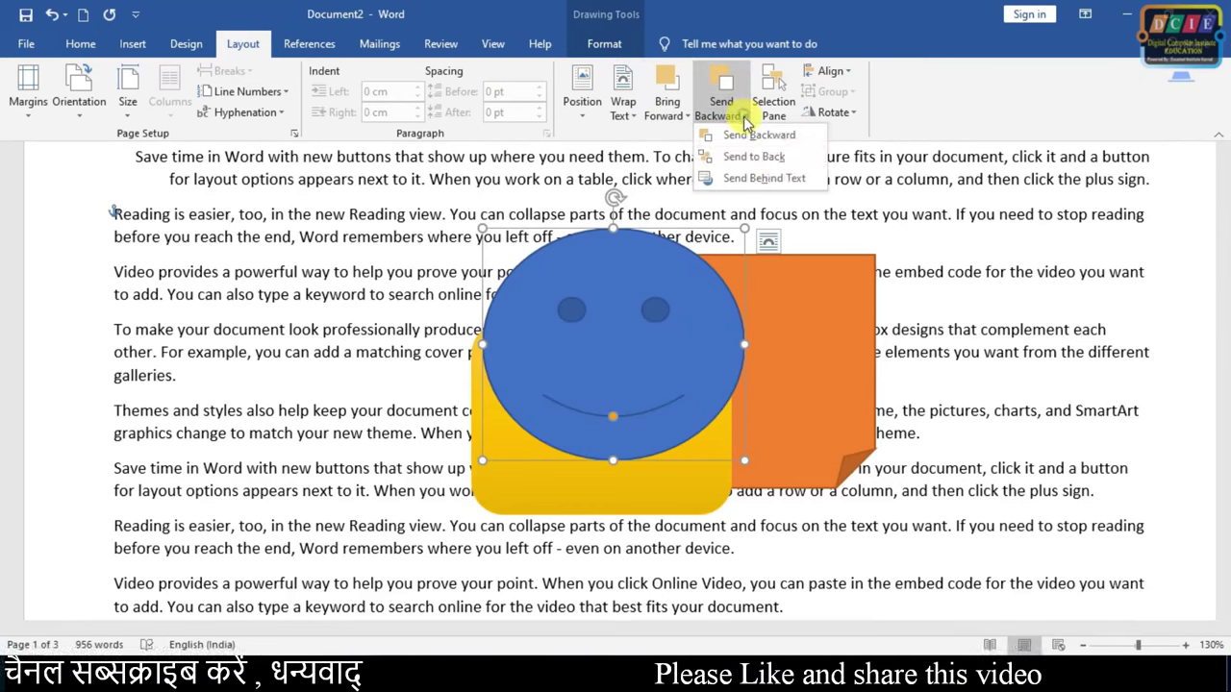
pyautogui.click(783, 157)
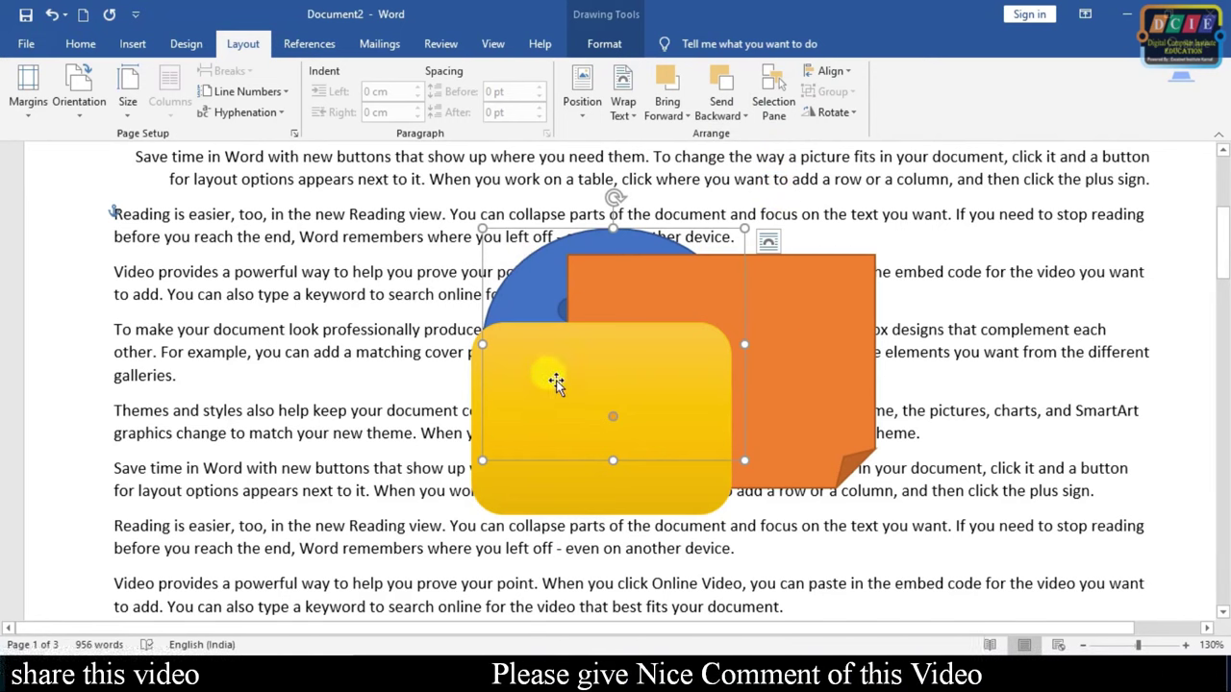
pyautogui.moveTo(555, 383); pyautogui.dragTo(919, 418)
pyautogui.moveTo(618, 390)
pyautogui.mouseDown()
pyautogui.moveTo(321, 404)
pyautogui.moveTo(863, 358)
pyautogui.moveTo(821, 302)
pyautogui.mouseUp()
# Move the orange shape to the left and the yellow one below the smiley, then show the Selection Pane.
pyautogui.click(675, 490)
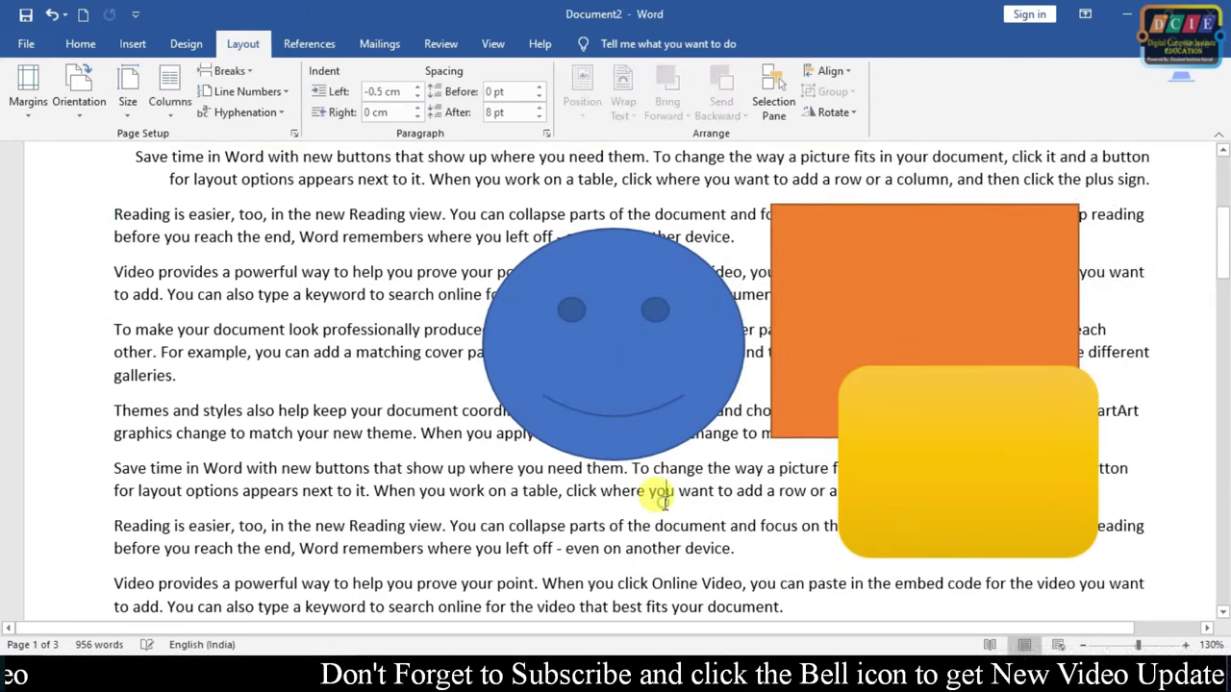
pyautogui.click(655, 179)
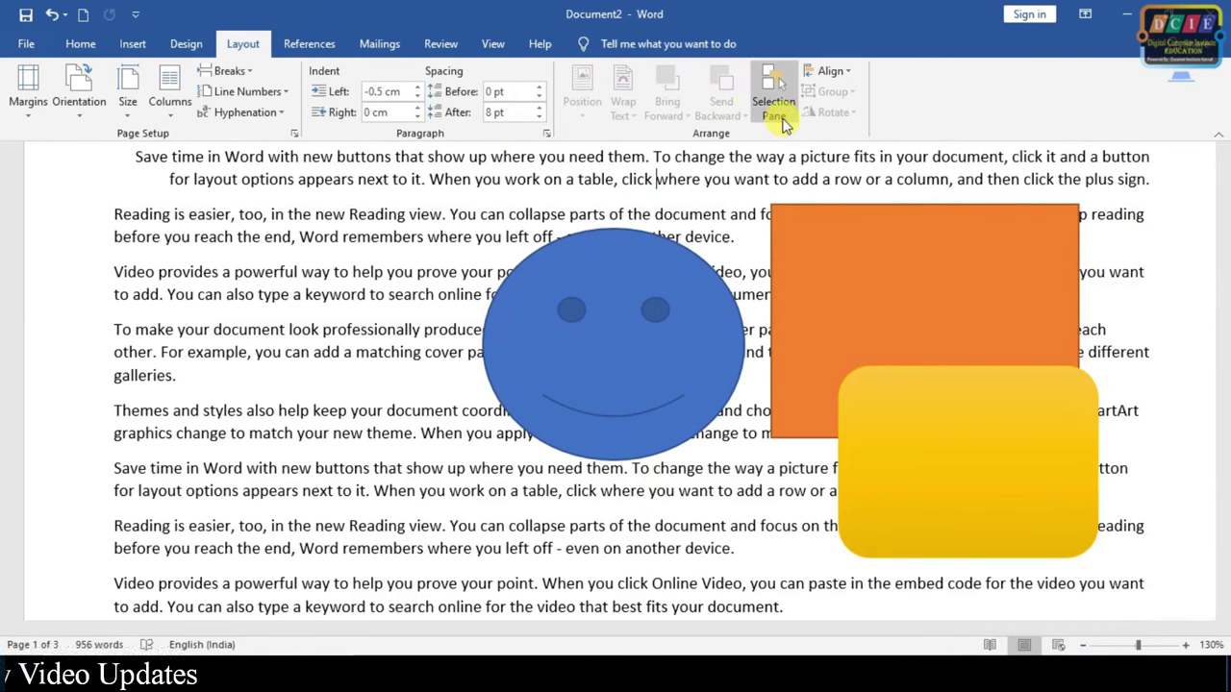
pyautogui.moveTo(945, 302); pyautogui.dragTo(281, 292)
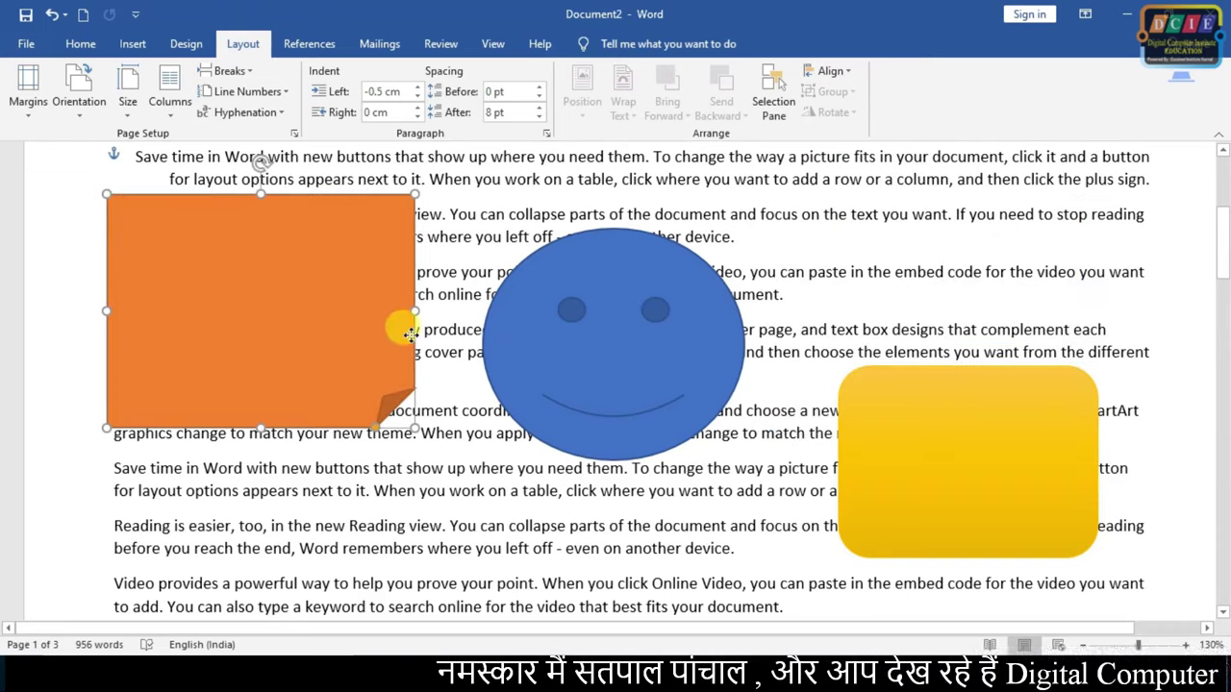
pyautogui.moveTo(1016, 472); pyautogui.dragTo(534, 552)
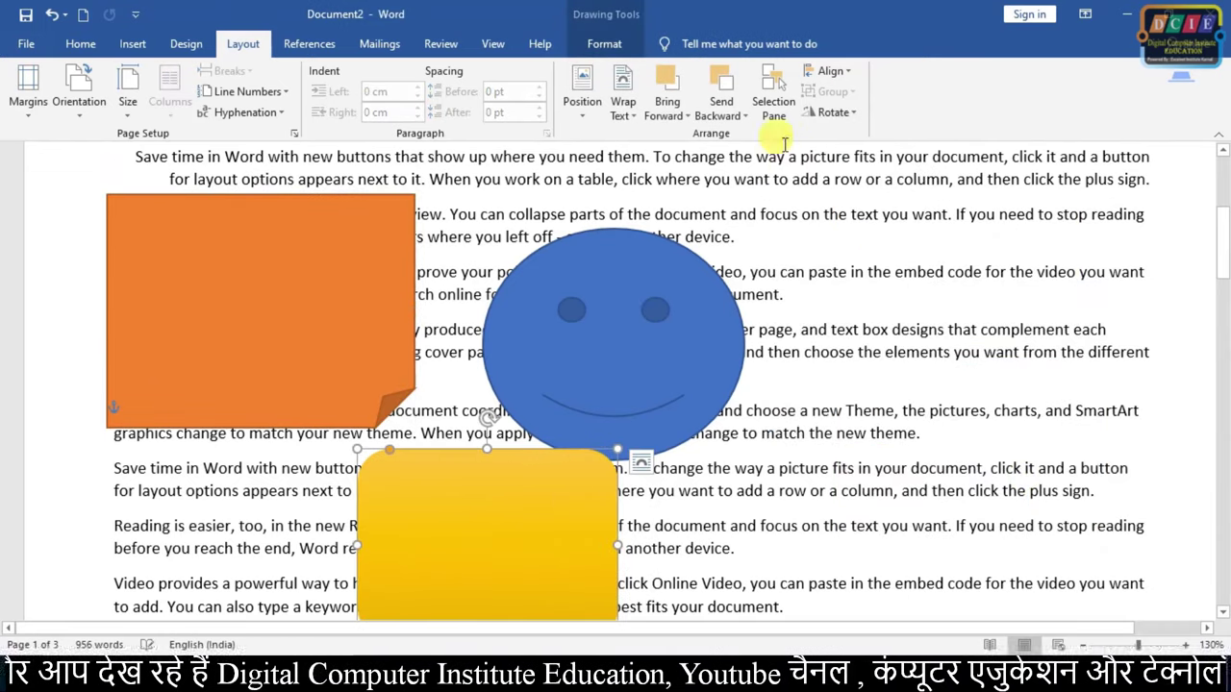
pyautogui.click(774, 101)
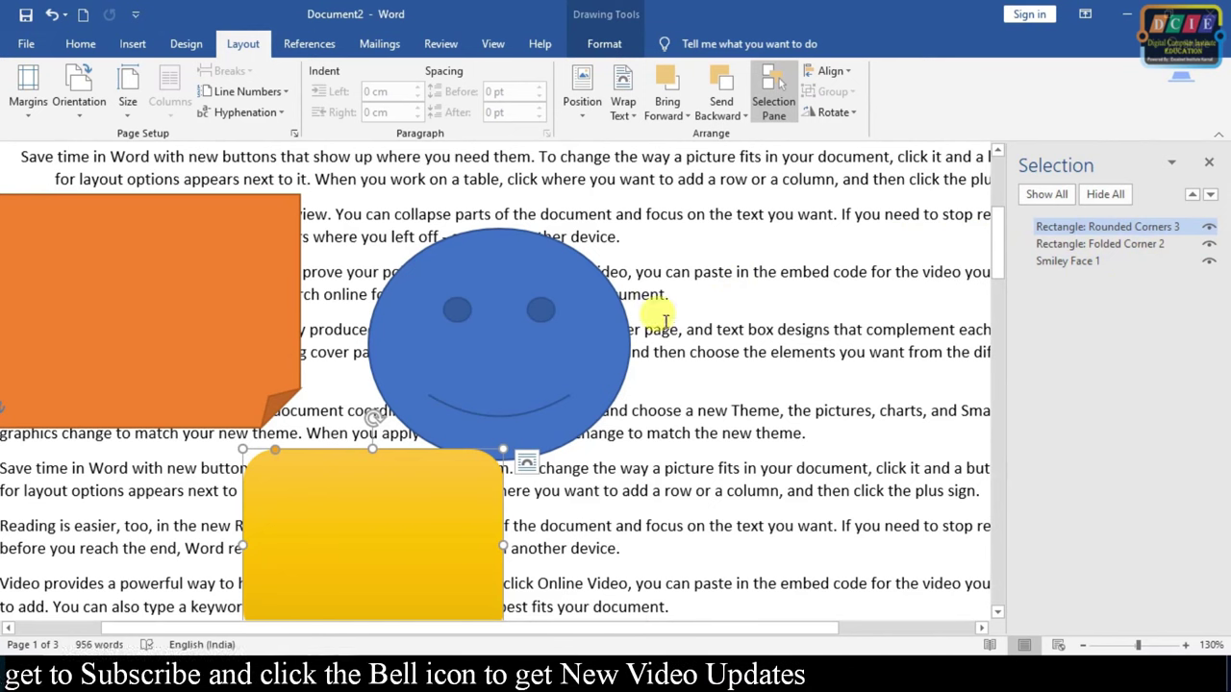
# Nudge the smiley up and right, then select the orange, yellow and smiley shapes in turn.
pyautogui.moveTo(576, 324); pyautogui.dragTo(674, 284)
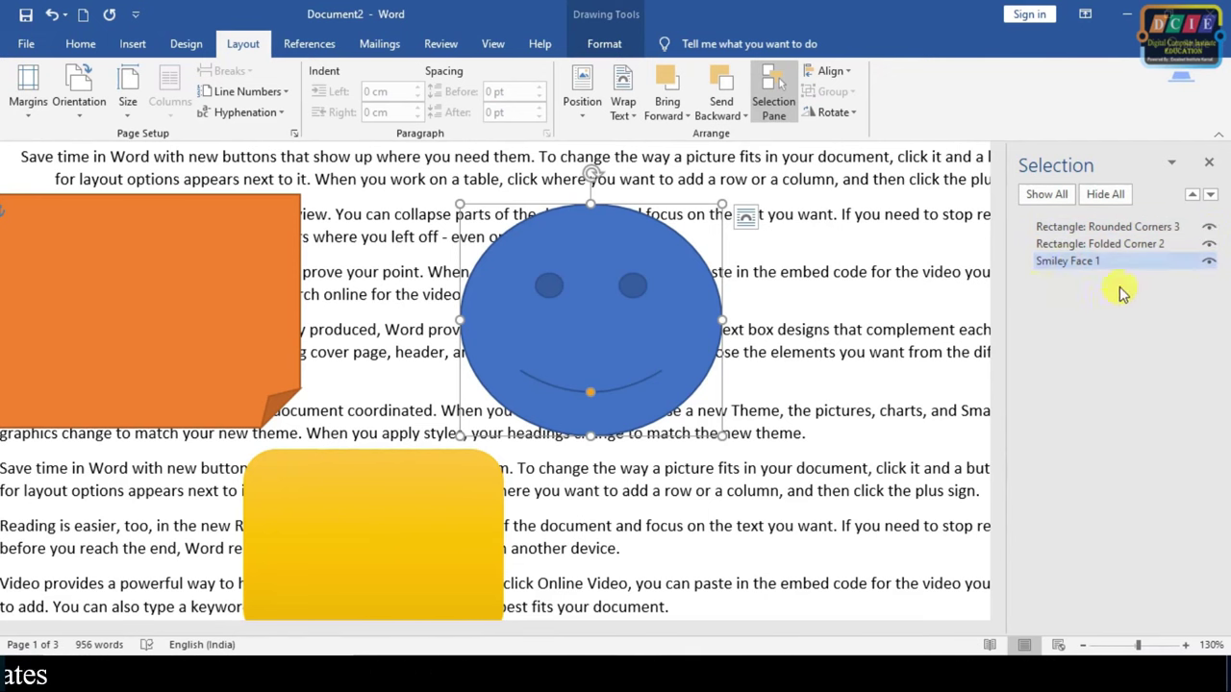
pyautogui.click(223, 308)
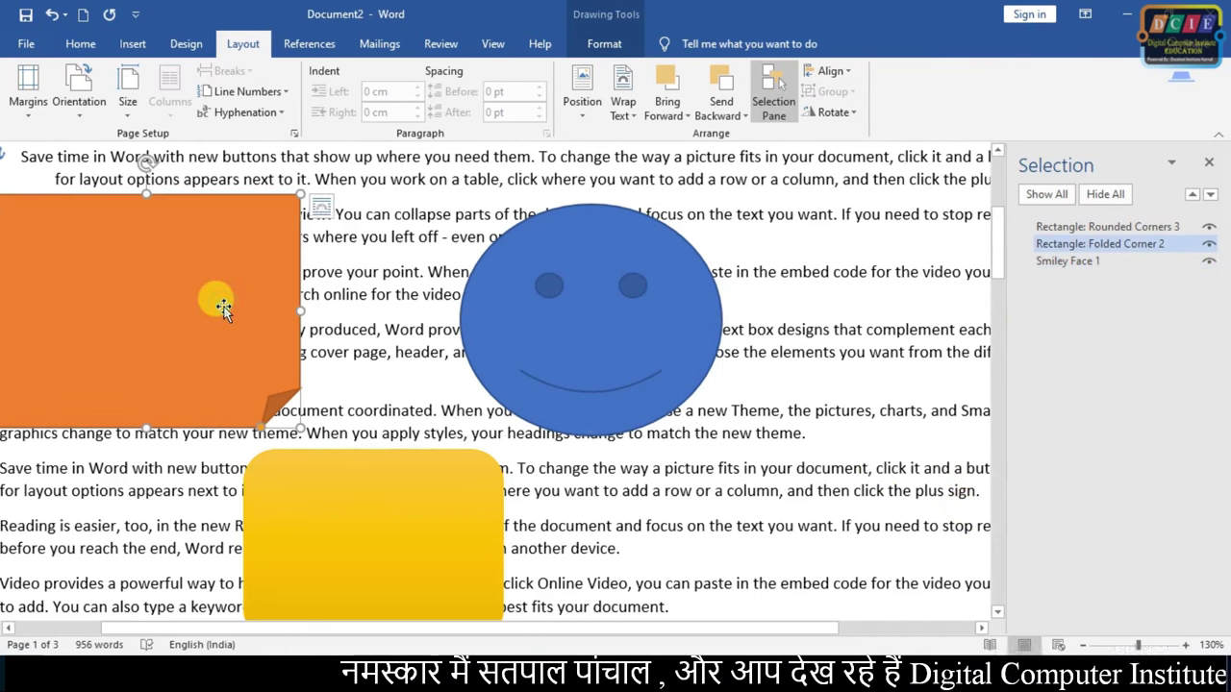
pyautogui.click(342, 526)
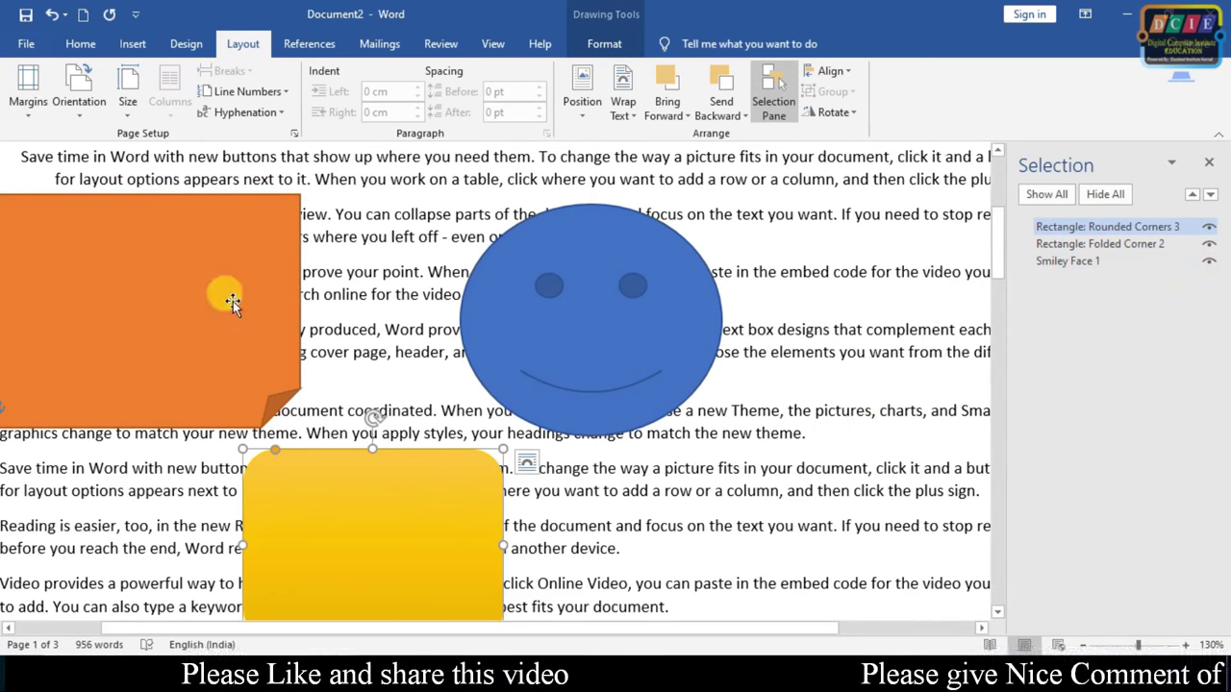
pyautogui.click(558, 322)
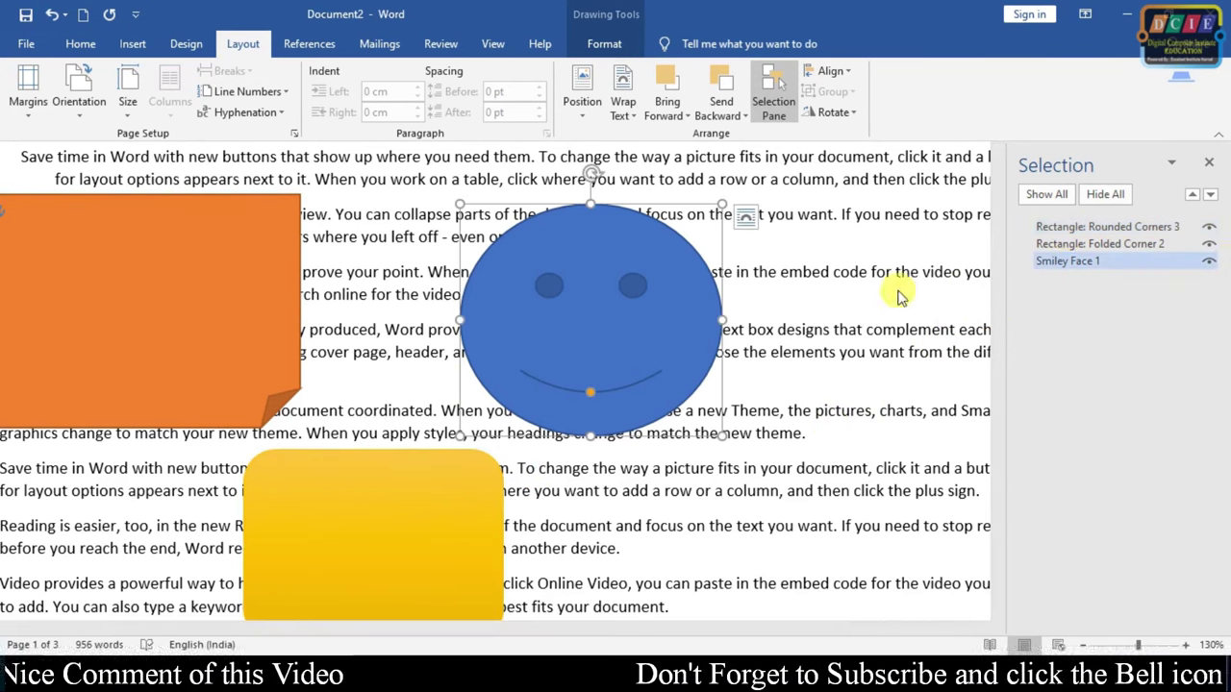
# Hide Smiley Face 1, Folded Corner 2 and Rounded Corners 3, then show all three again.
pyautogui.click(1210, 262)
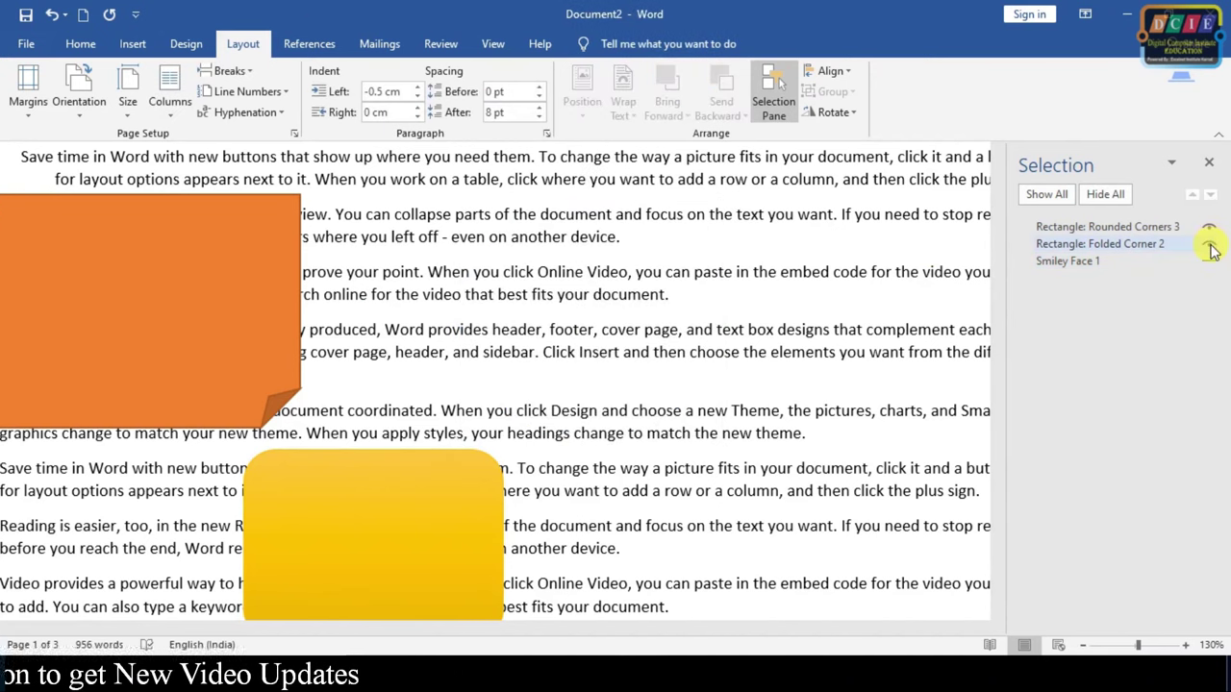
pyautogui.click(1209, 246)
pyautogui.click(1211, 233)
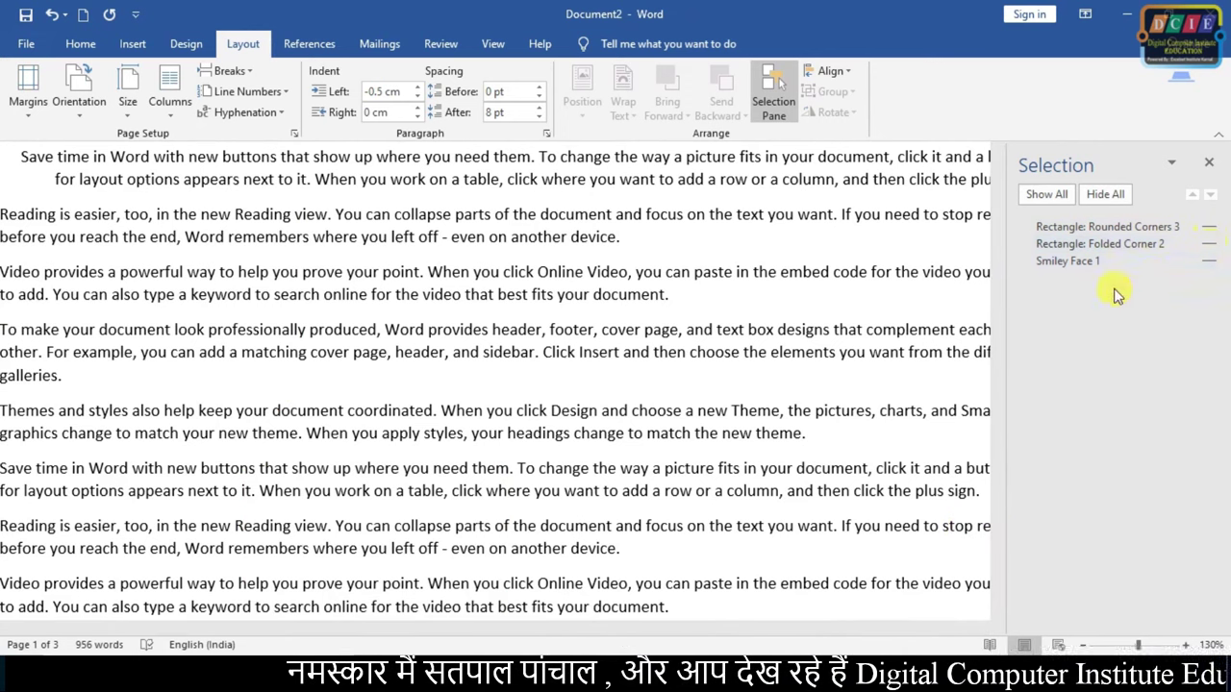
pyautogui.click(1209, 246)
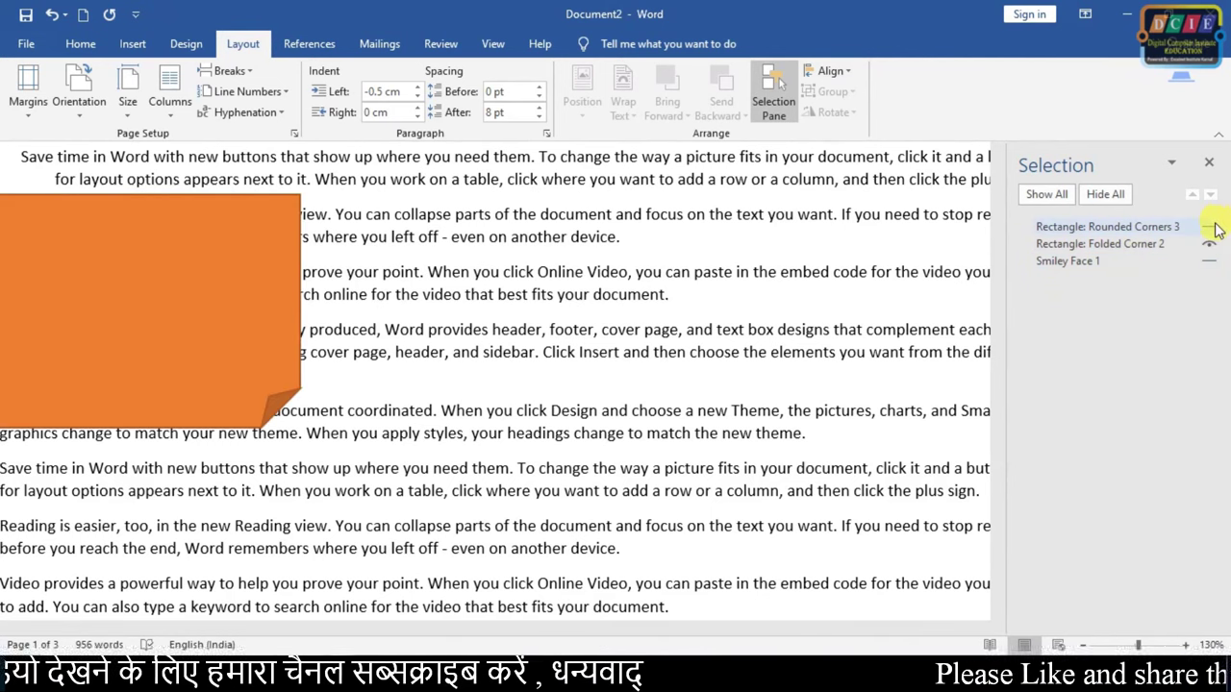
pyautogui.click(1209, 228)
pyautogui.click(1209, 261)
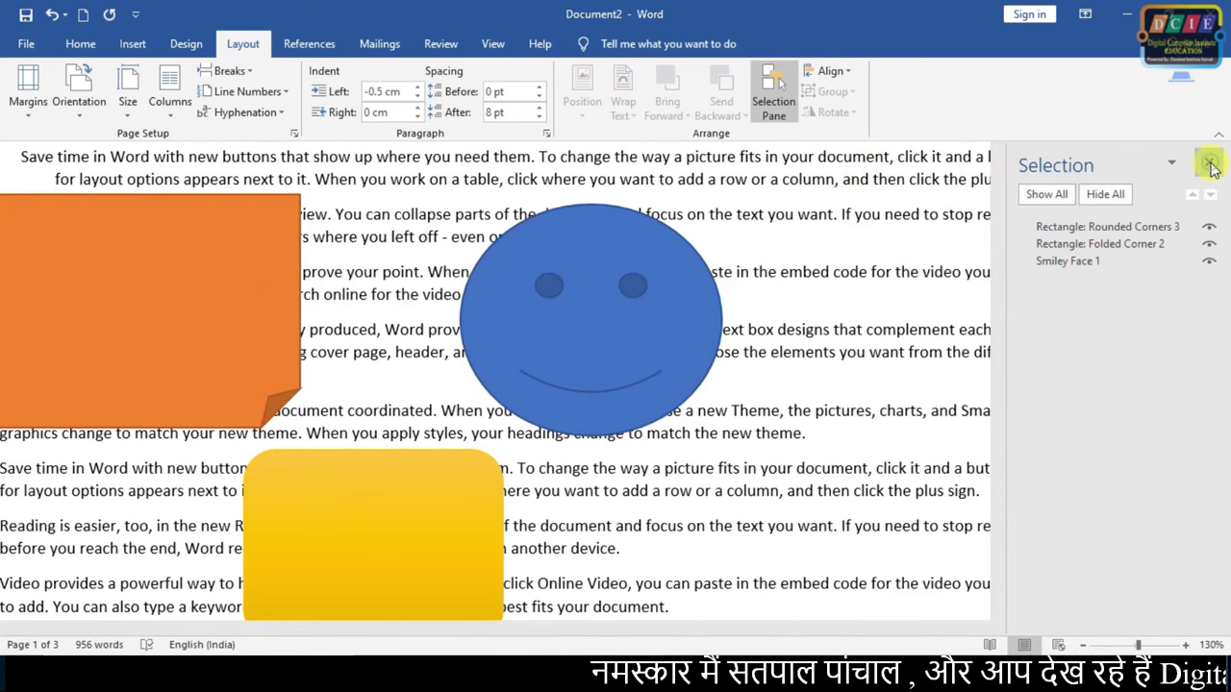
# Close the Selection Pane, then shrink the yellow rounded rectangle and move it lower right.
pyautogui.click(1210, 165)
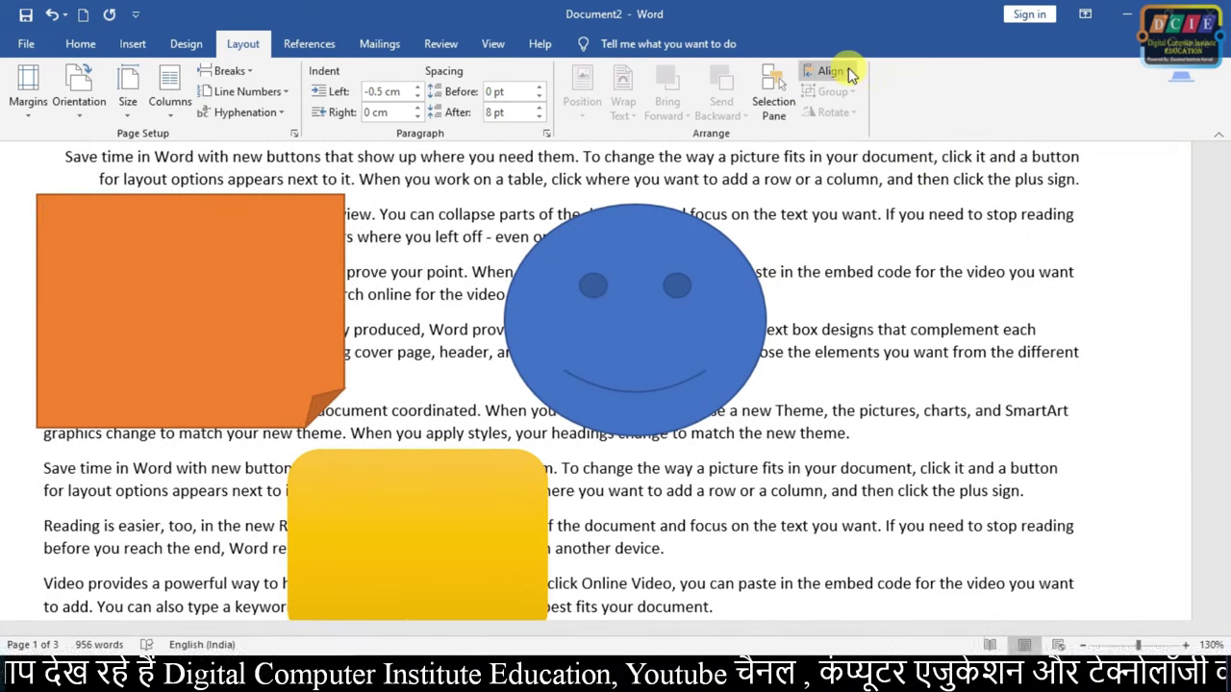
pyautogui.click(850, 74)
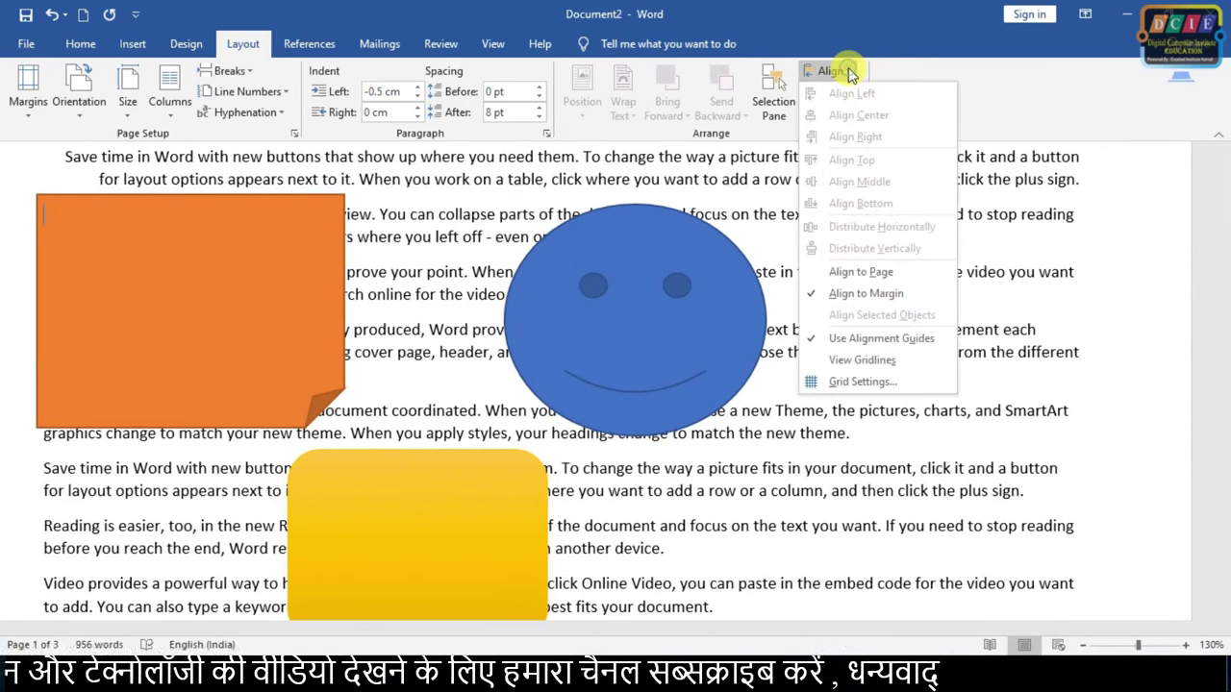
pyautogui.click(1039, 97)
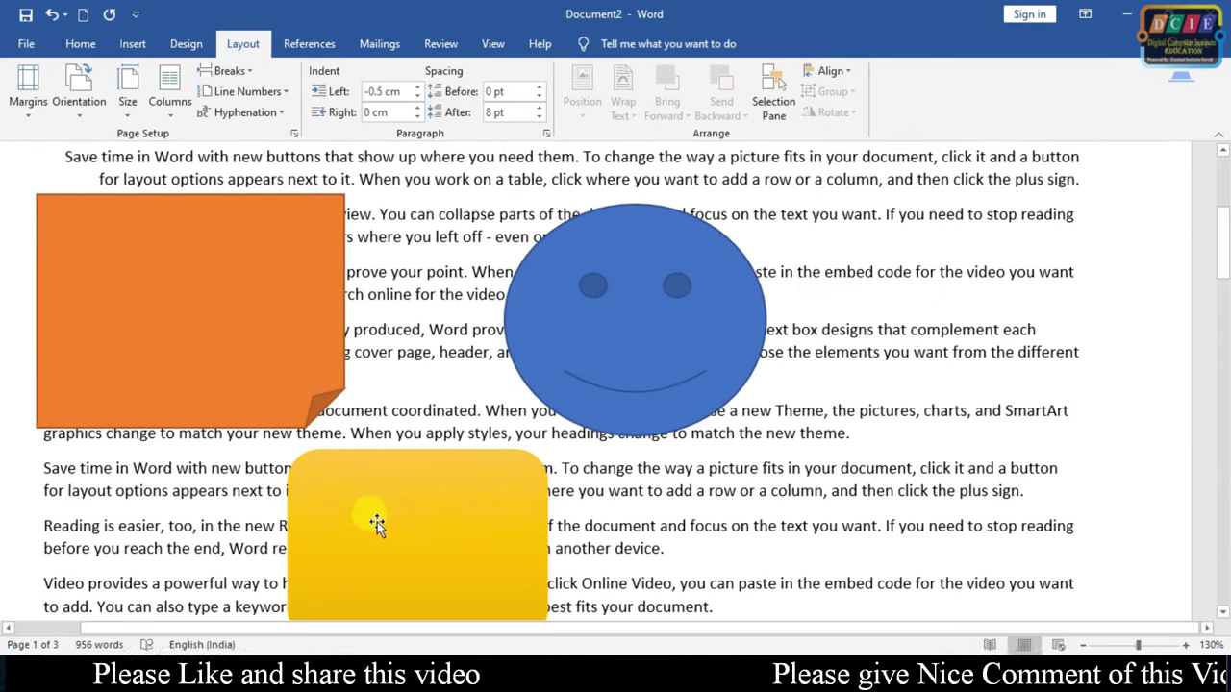
pyautogui.click(462, 500)
pyautogui.moveTo(547, 449)
pyautogui.mouseDown()
pyautogui.moveTo(414, 516)
pyautogui.moveTo(977, 527)
pyautogui.mouseUp()
pyautogui.click(271, 304)
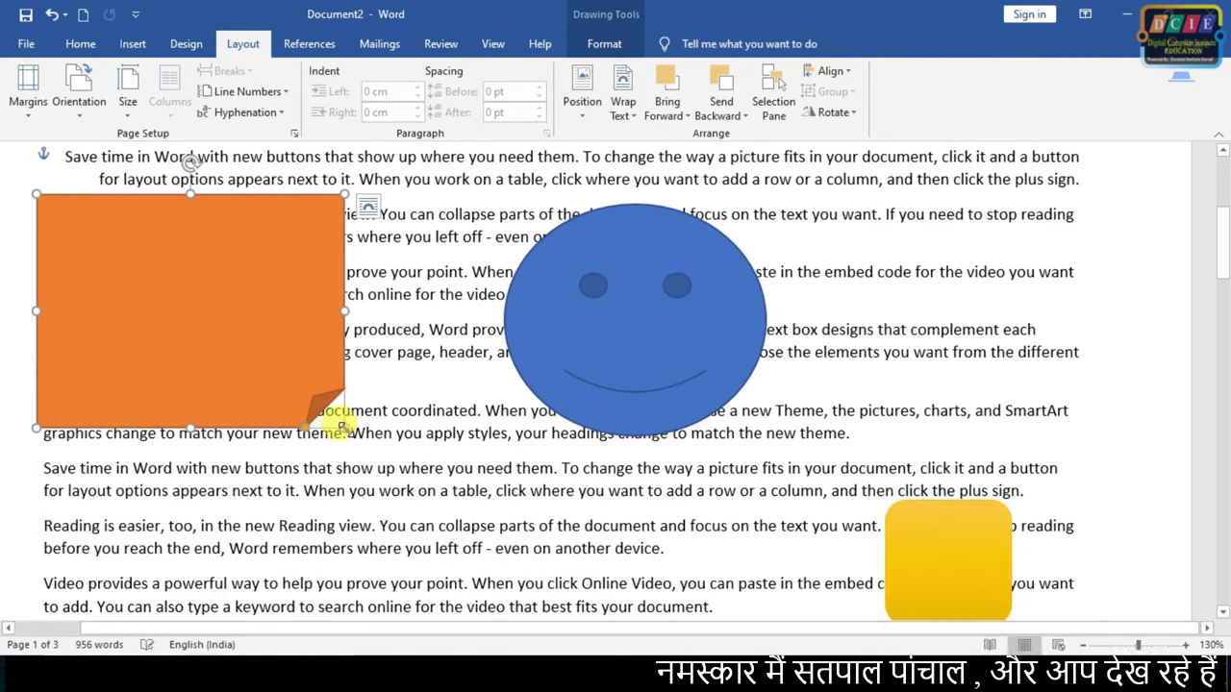
# Shrink the orange shape near the top text and squash the smiley into a smaller, flatter oval.
pyautogui.moveTo(342, 426); pyautogui.dragTo(202, 299)
pyautogui.moveTo(174, 257); pyautogui.dragTo(330, 226)
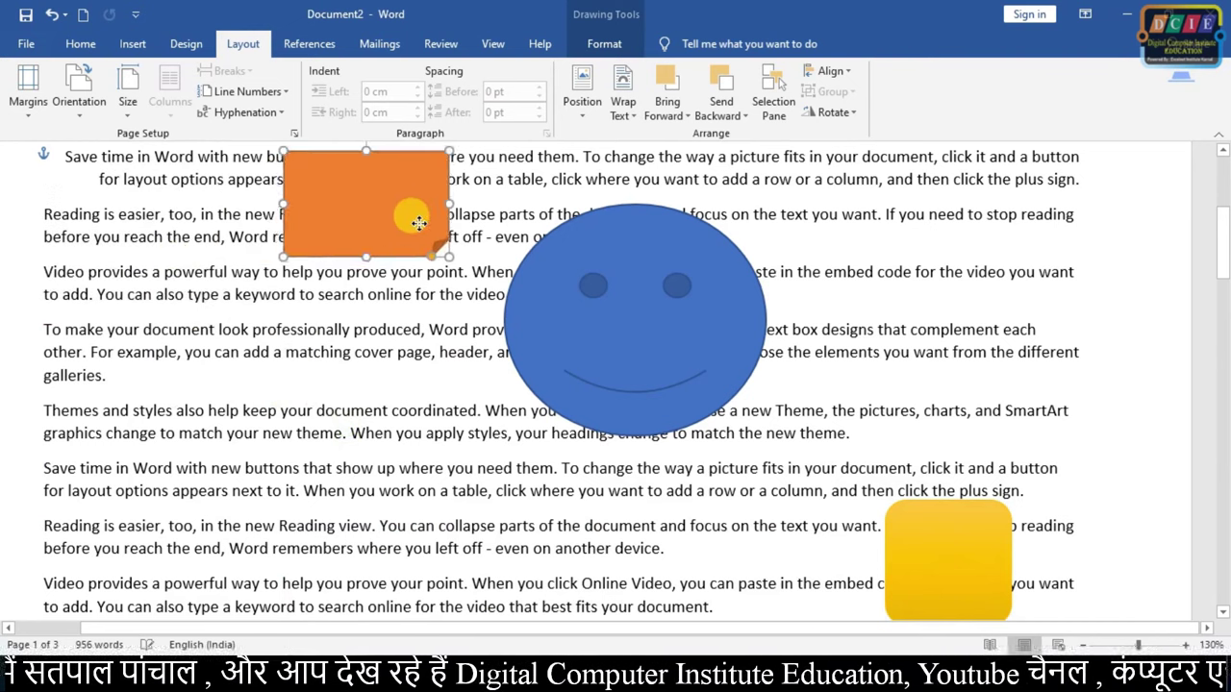
pyautogui.click(645, 331)
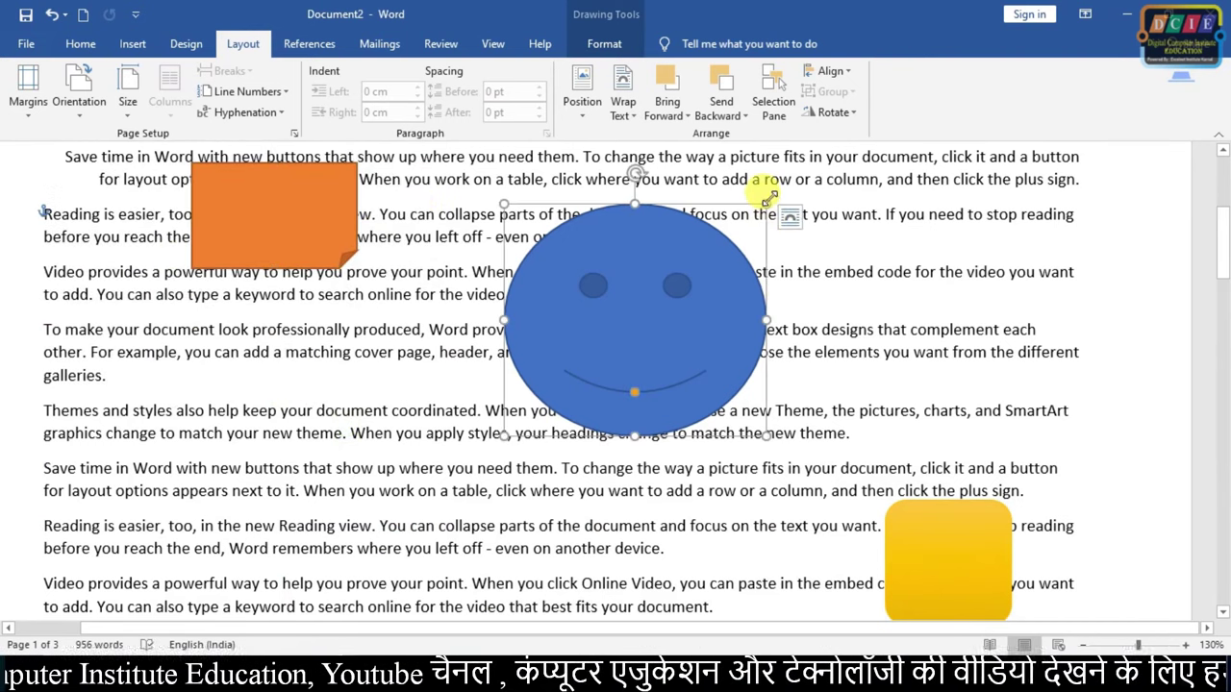
pyautogui.moveTo(767, 204); pyautogui.dragTo(663, 354)
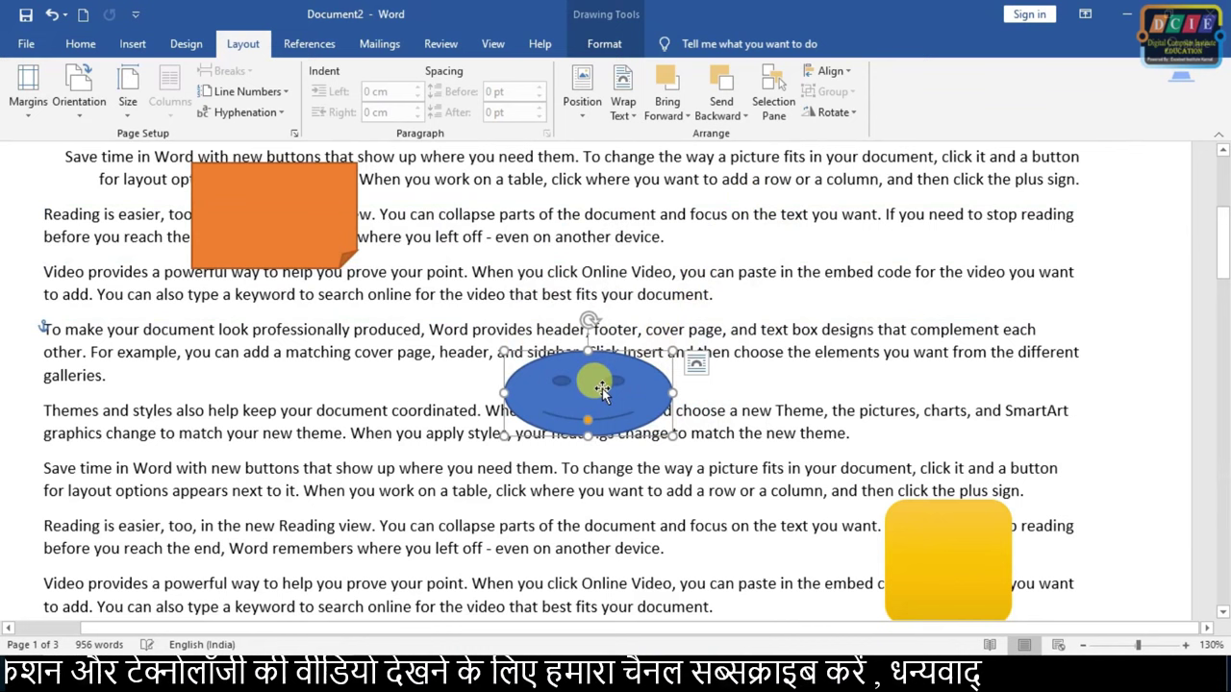
pyautogui.moveTo(589, 377); pyautogui.dragTo(623, 370)
# Select all three shapes and try Align Left, Center and Right, undoing each.
pyautogui.click(297, 220)
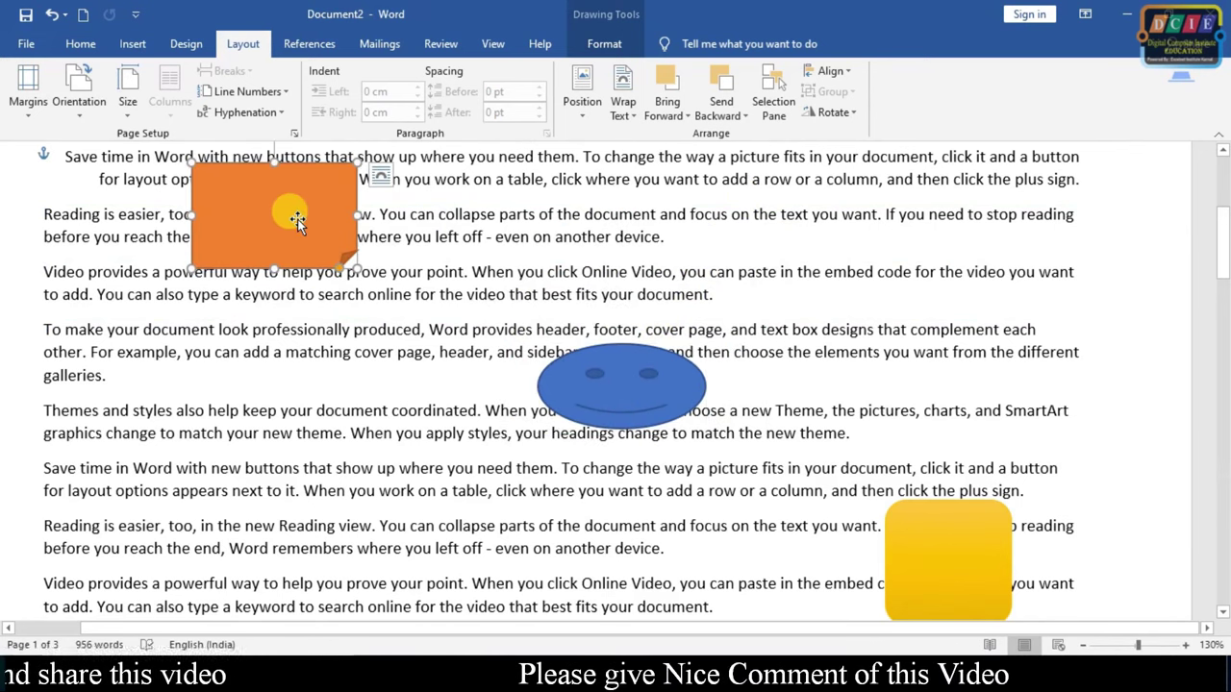
pyautogui.click(607, 378)
pyautogui.keyDown('shift'); pyautogui.click(923, 526); pyautogui.keyUp('shift')
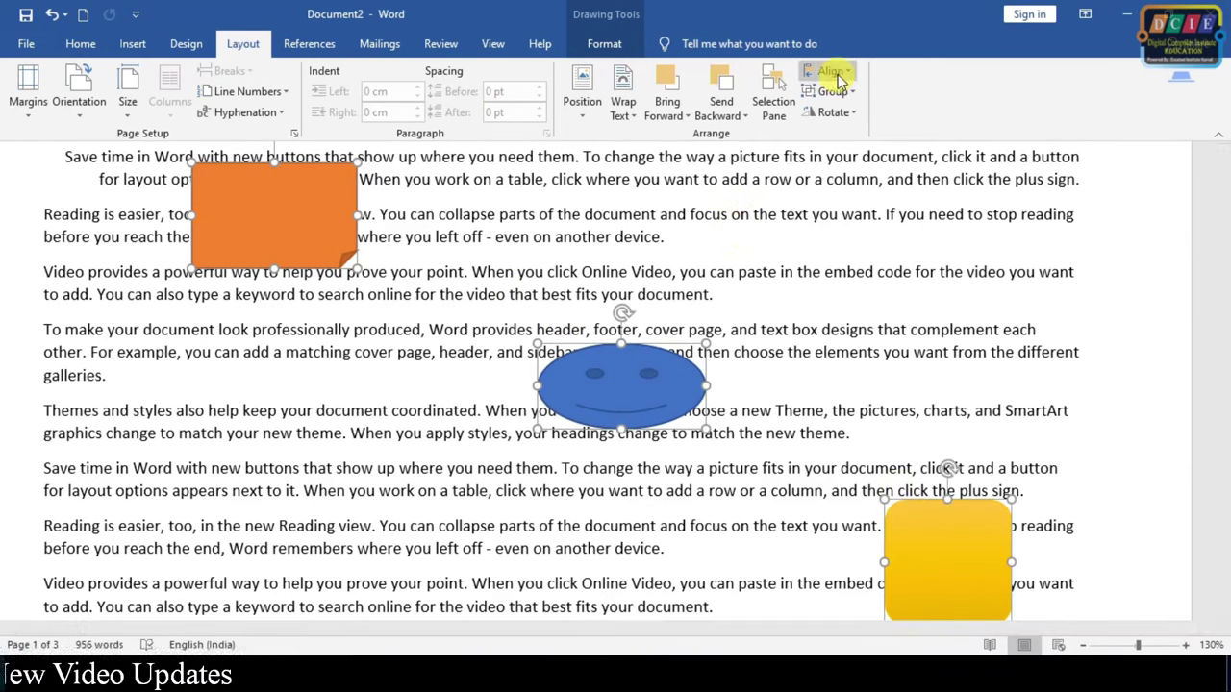
pyautogui.click(832, 73)
pyautogui.click(891, 102)
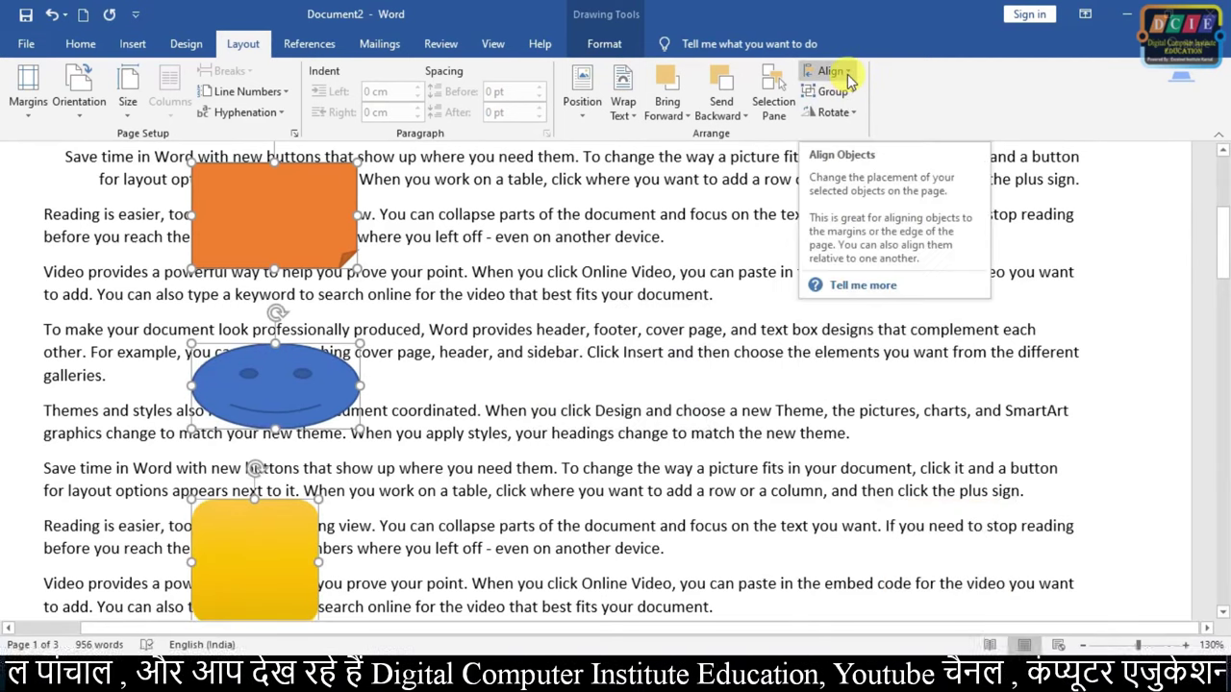
pyautogui.hotkey('ctrl', 'z')
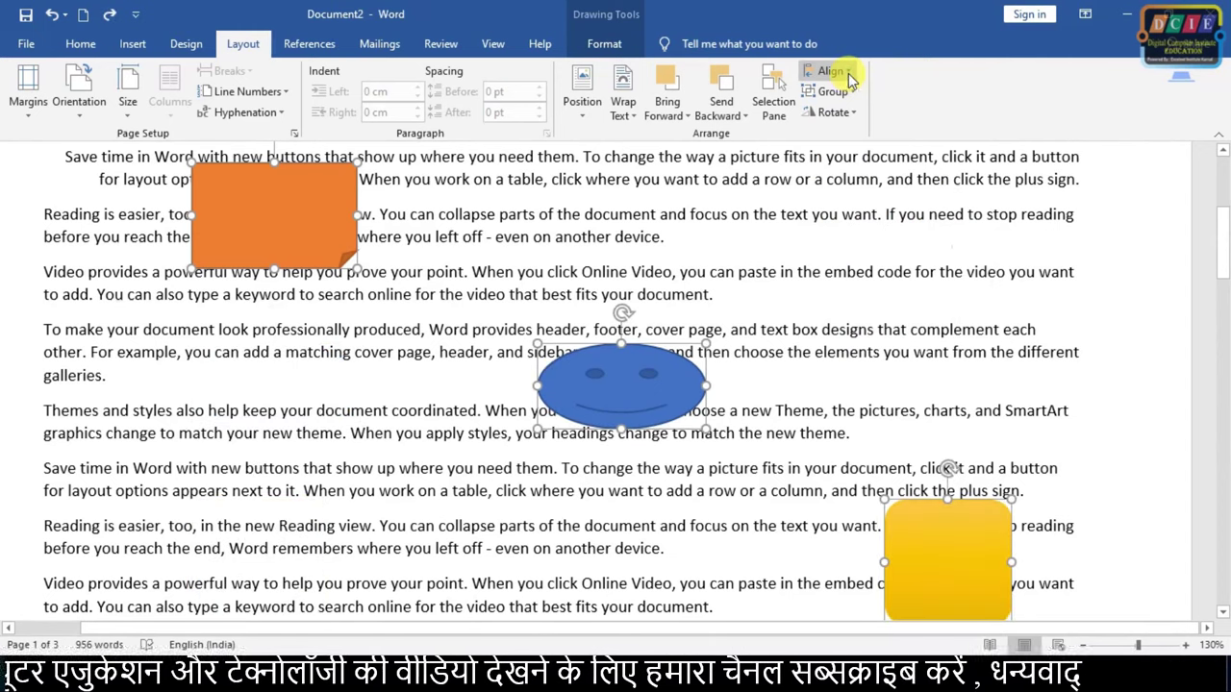
pyautogui.click(847, 74)
pyautogui.click(865, 116)
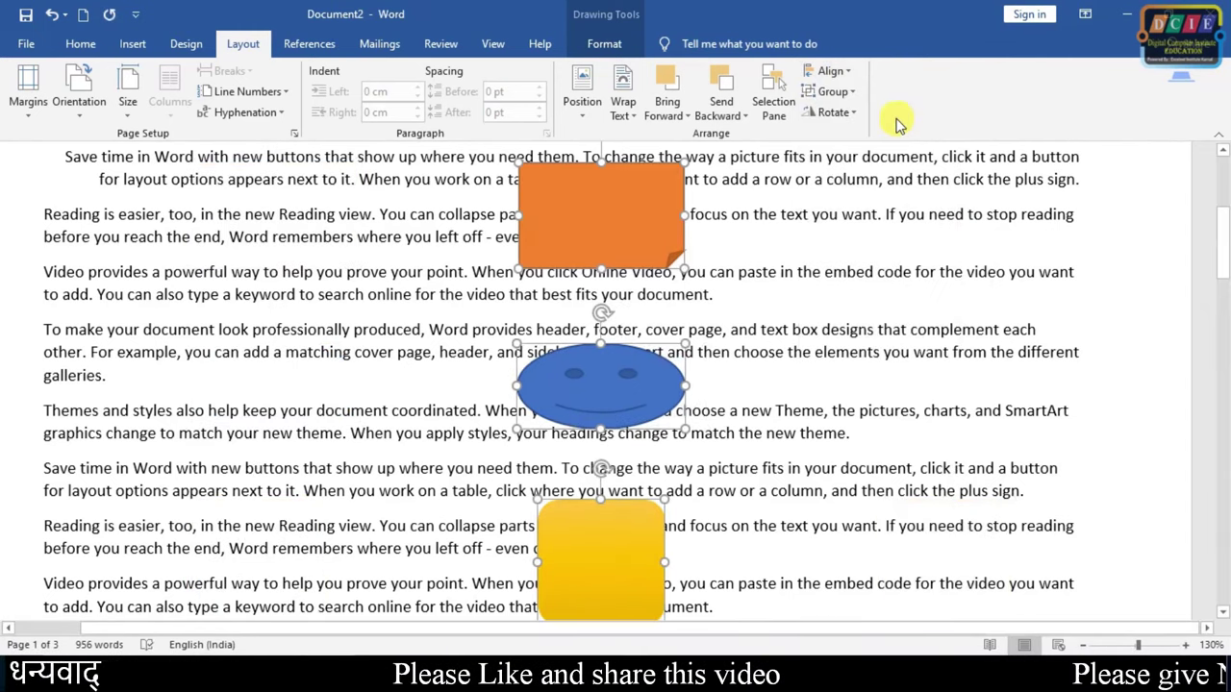
pyautogui.hotkey('ctrl', 'z')
pyautogui.click(855, 74)
pyautogui.click(870, 138)
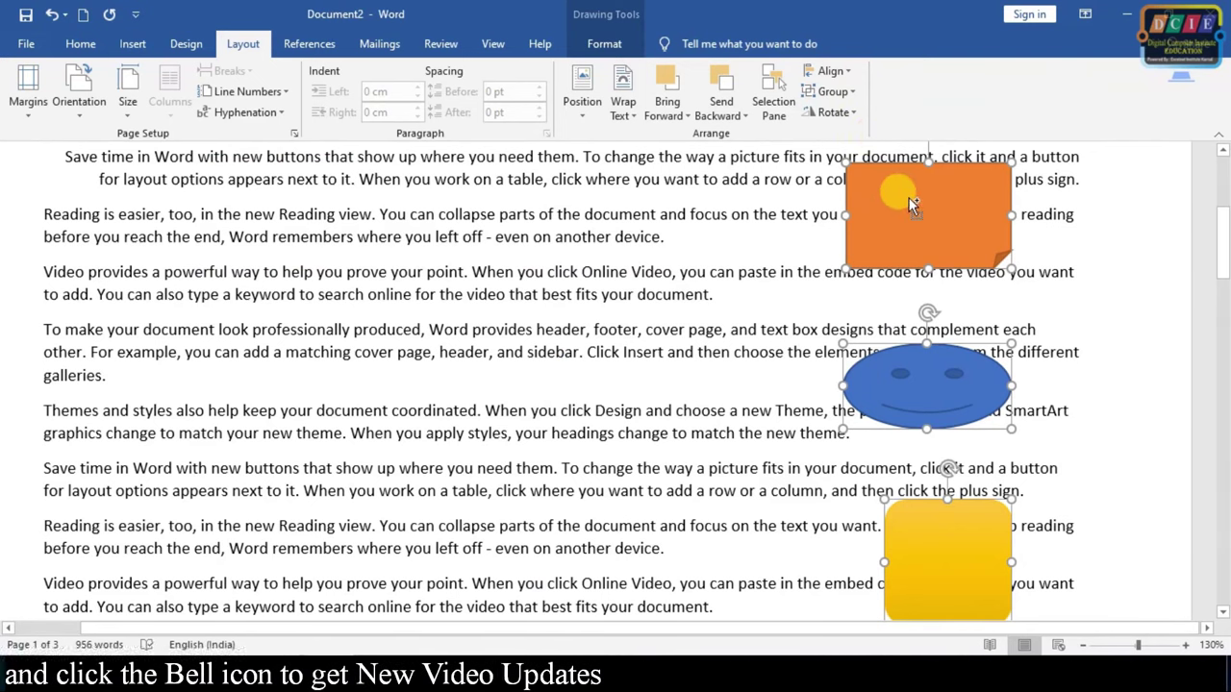
pyautogui.hotkey('ctrl', 'z')
# Dismiss the Align menu and move the smiley to the upper right near the margin.
pyautogui.click(835, 70)
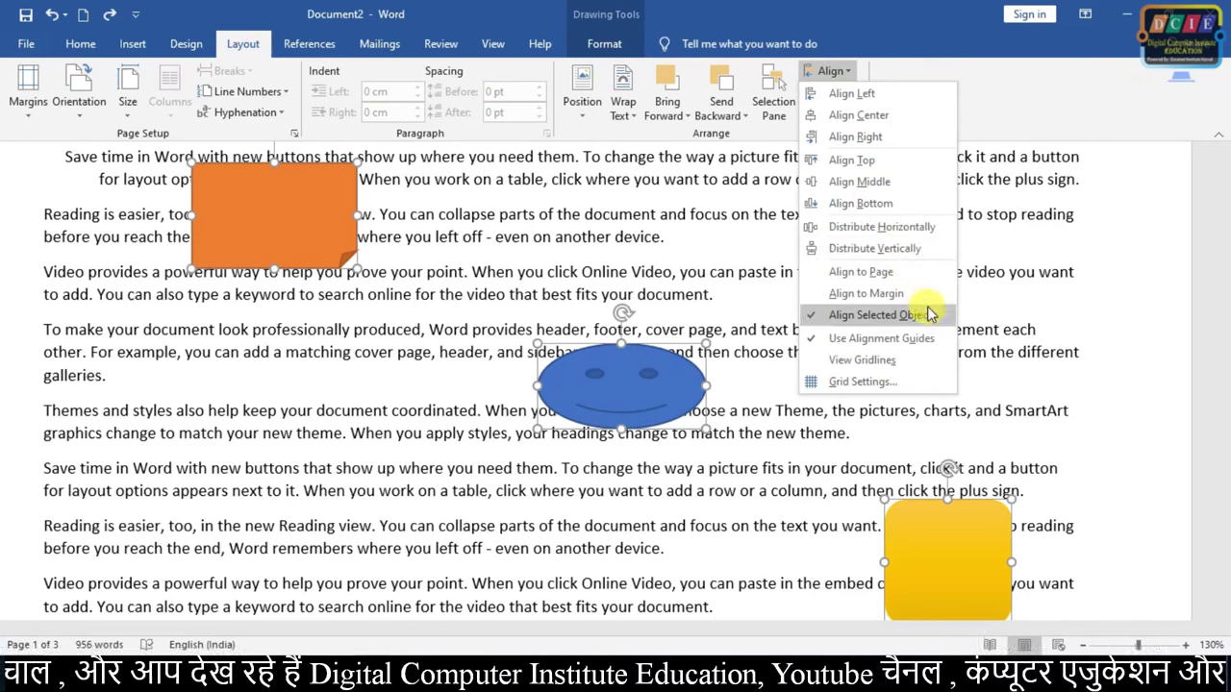
pyautogui.click(1129, 380)
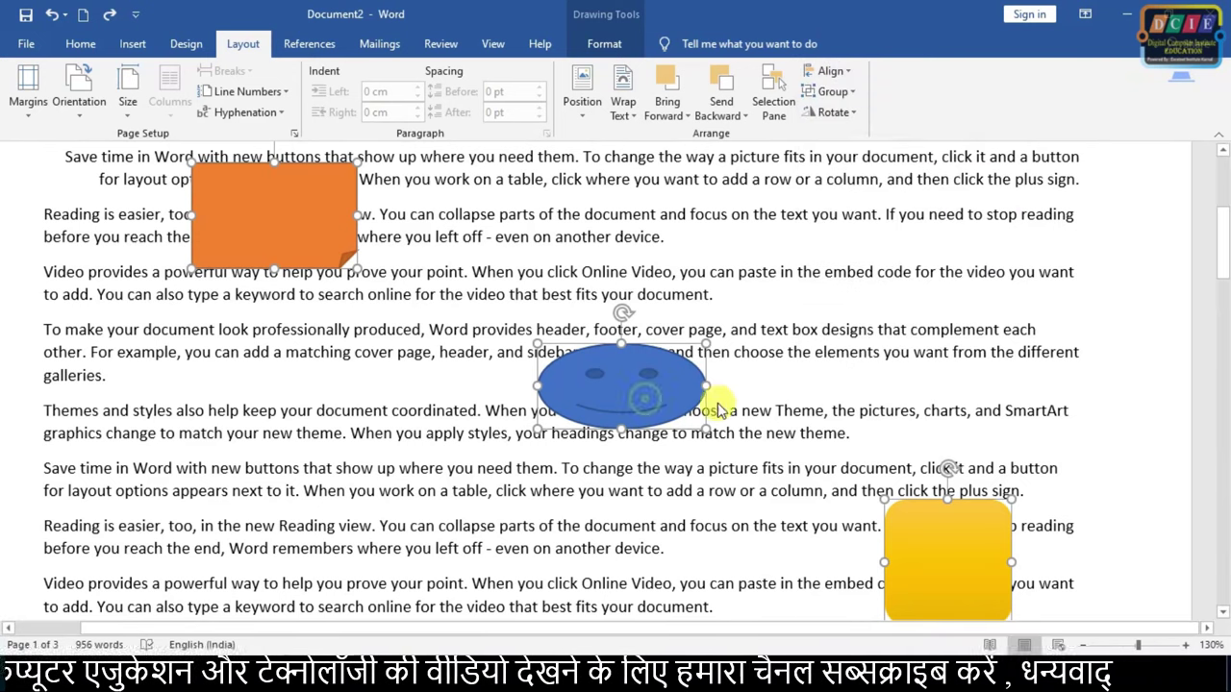
pyautogui.click(787, 404)
pyautogui.moveTo(623, 392); pyautogui.dragTo(1075, 280)
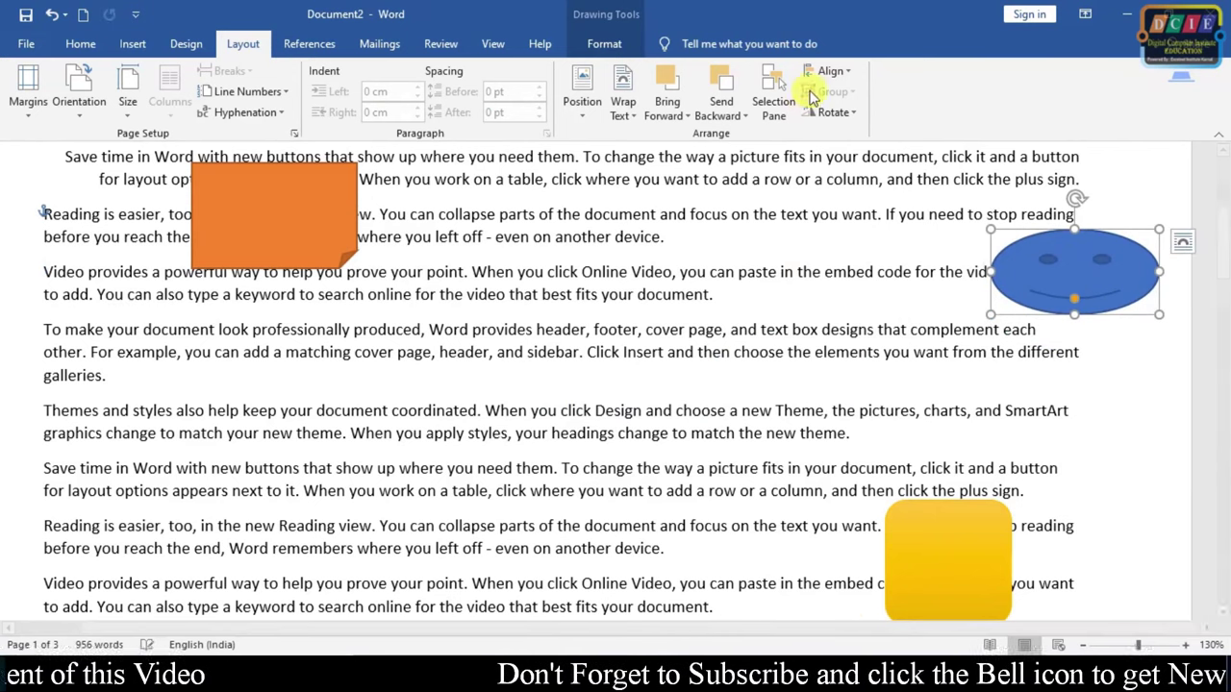
# Apply Align Left, Align Center, Align Right and Align Middle to the smiley in turn.
pyautogui.click(835, 71)
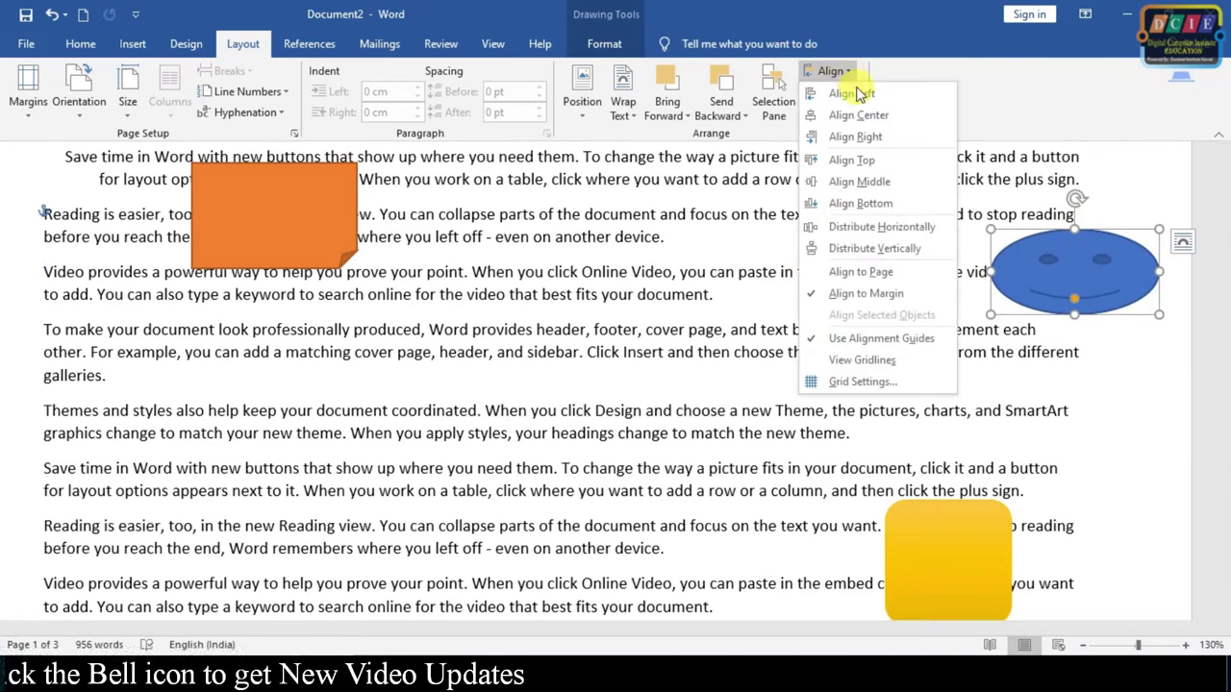
pyautogui.click(853, 89)
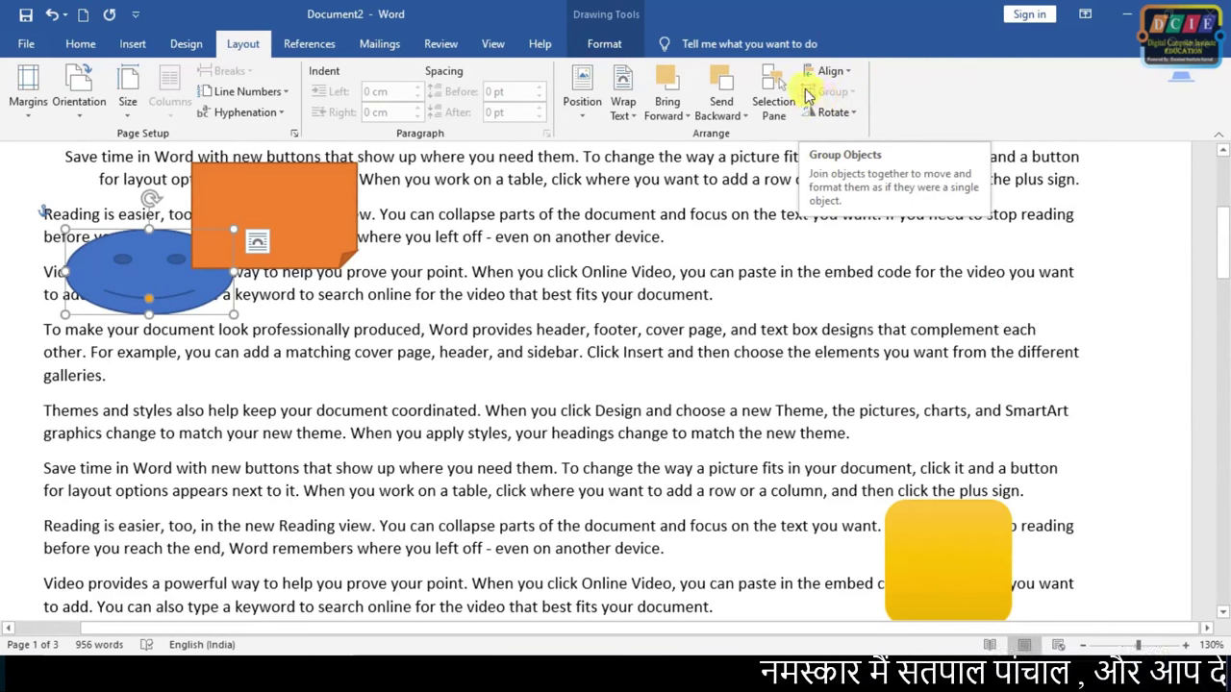
pyautogui.click(832, 71)
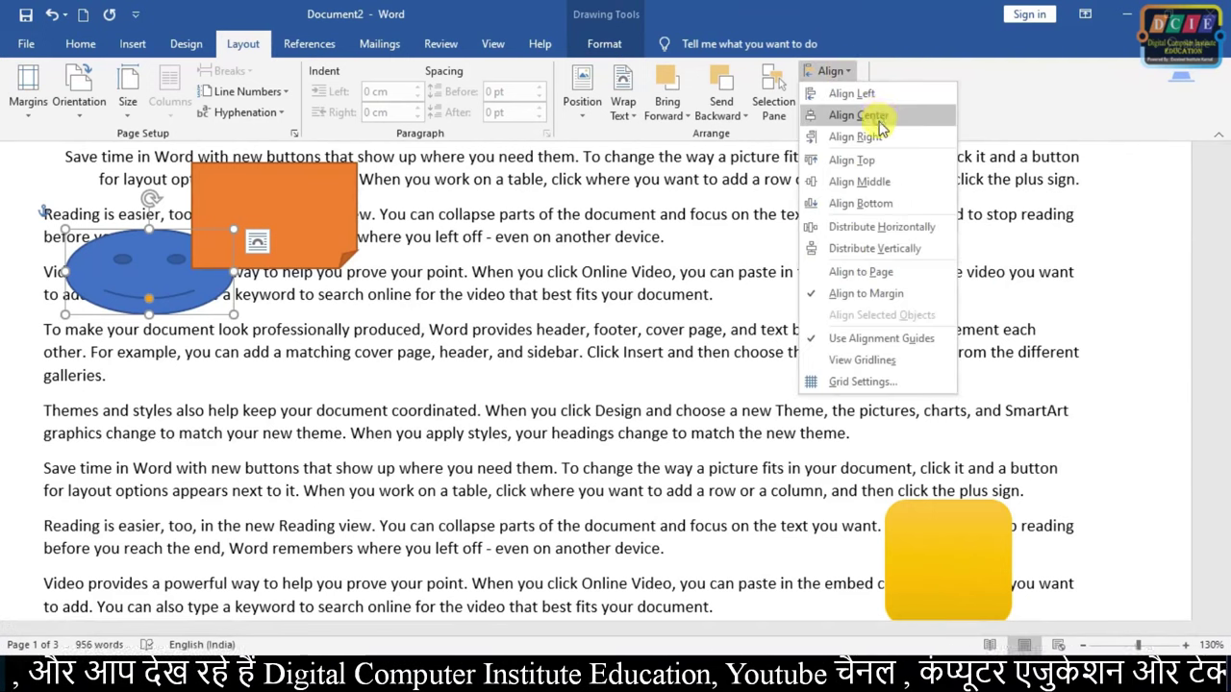
pyautogui.click(878, 123)
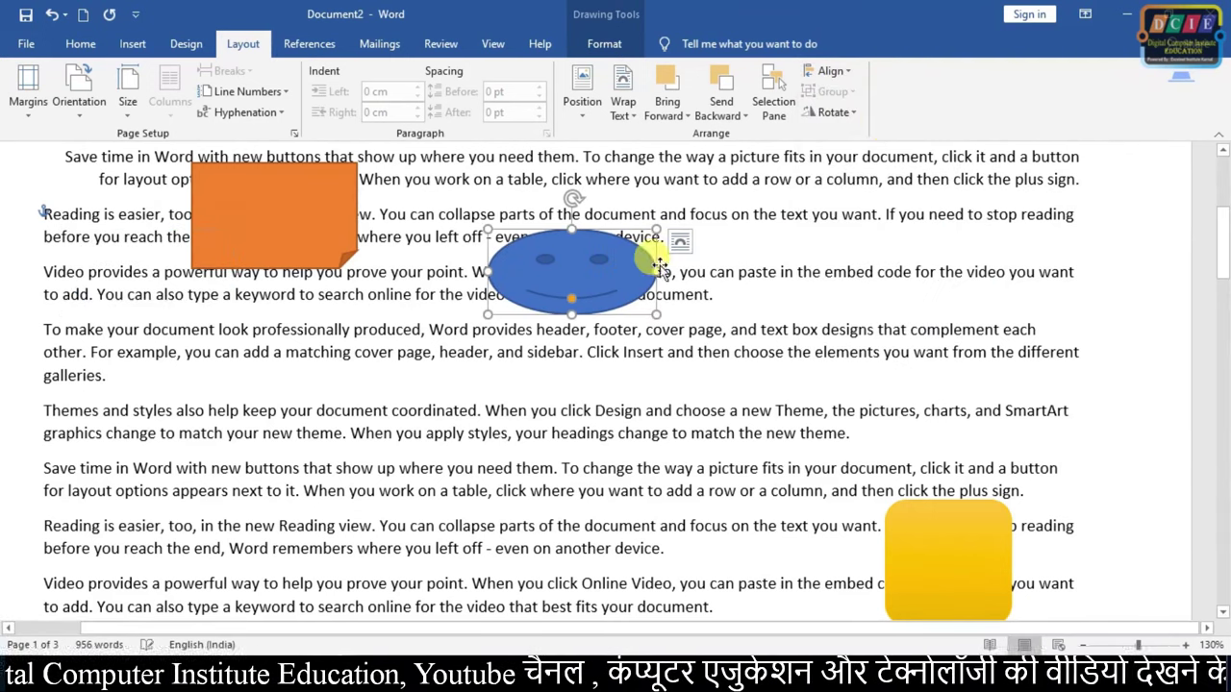
pyautogui.click(852, 71)
pyautogui.click(879, 135)
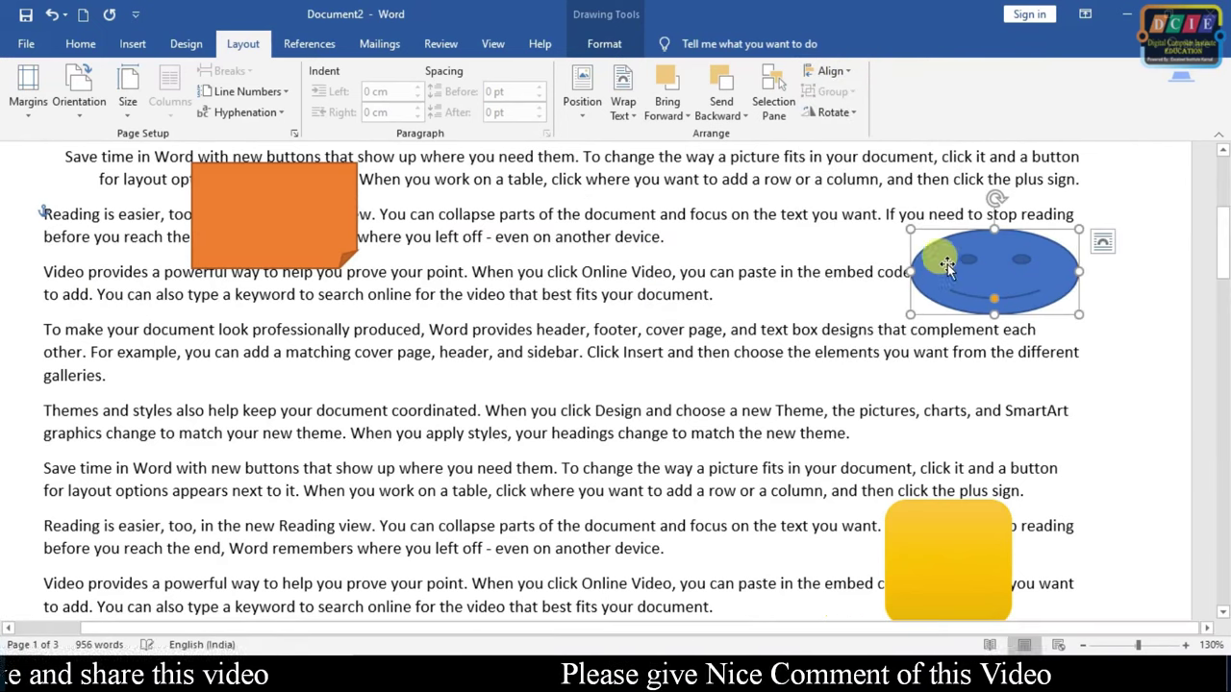
pyautogui.click(835, 74)
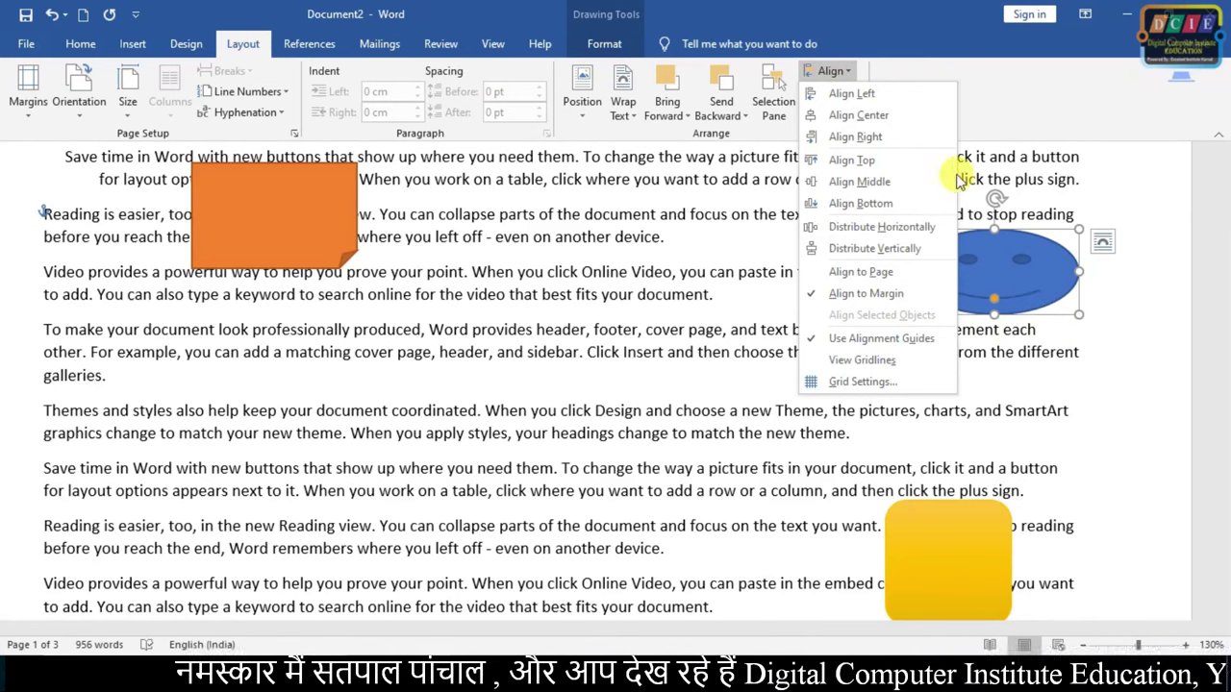
pyautogui.click(887, 182)
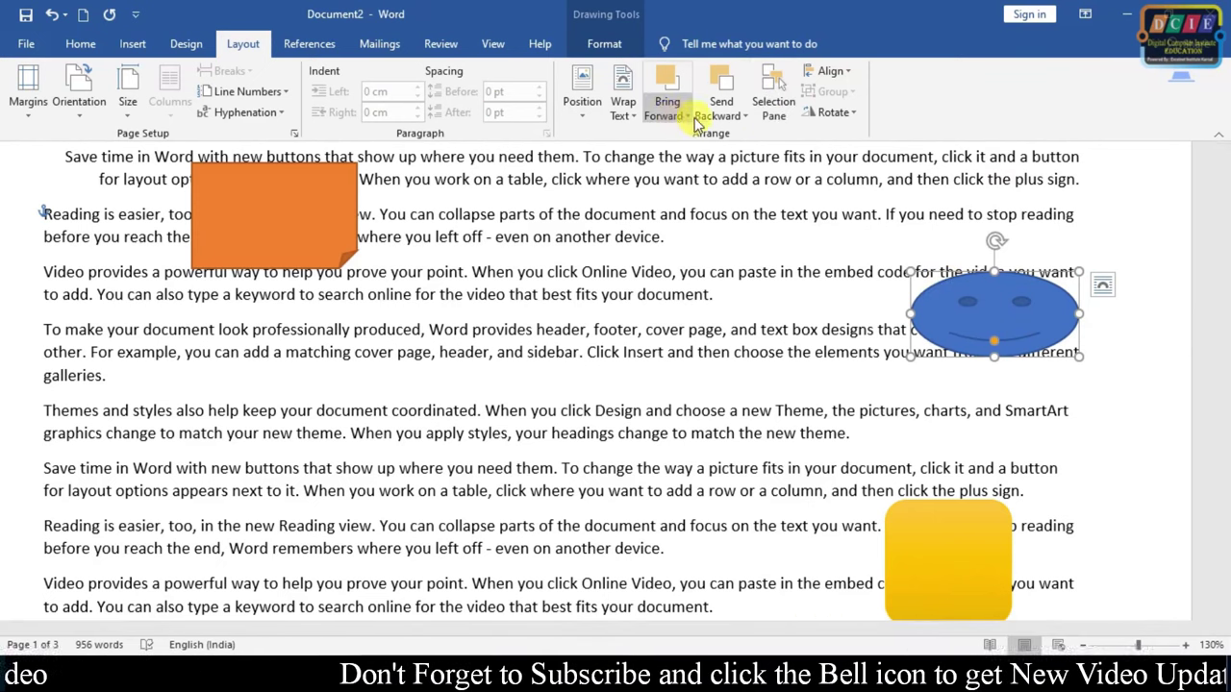
# Drag the smiley left and down to the middle of the page and deselect it.
pyautogui.click(990, 314)
pyautogui.moveTo(992, 316); pyautogui.dragTo(820, 316)
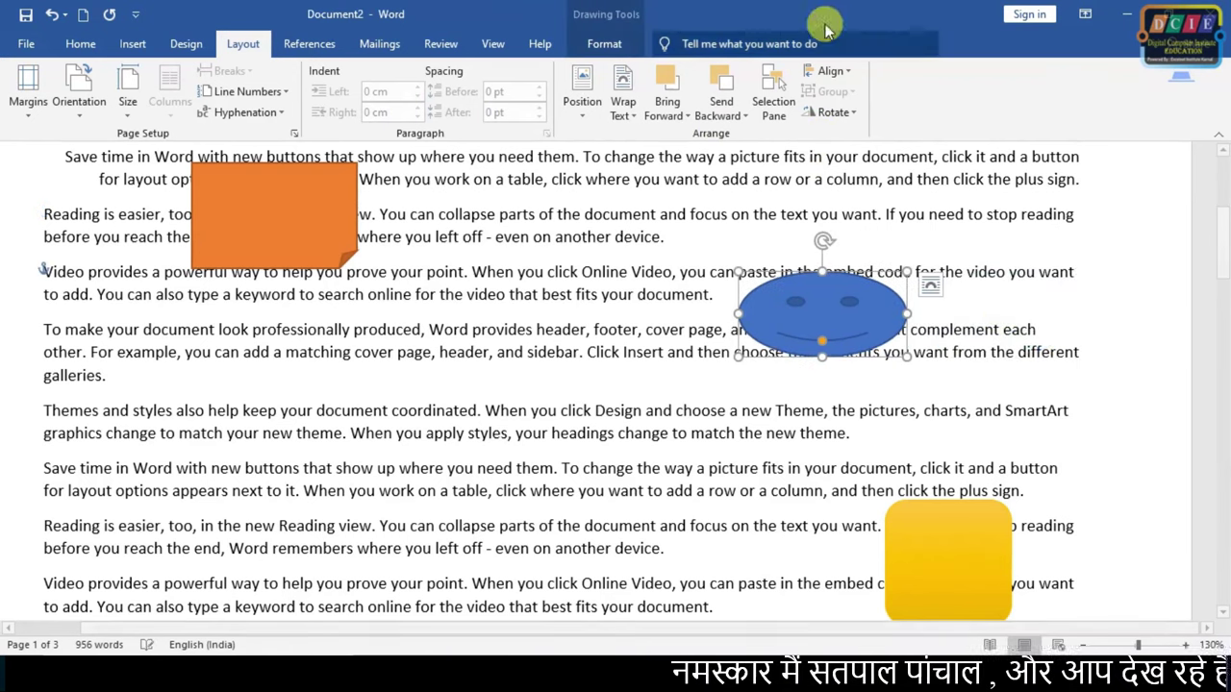
pyautogui.click(831, 72)
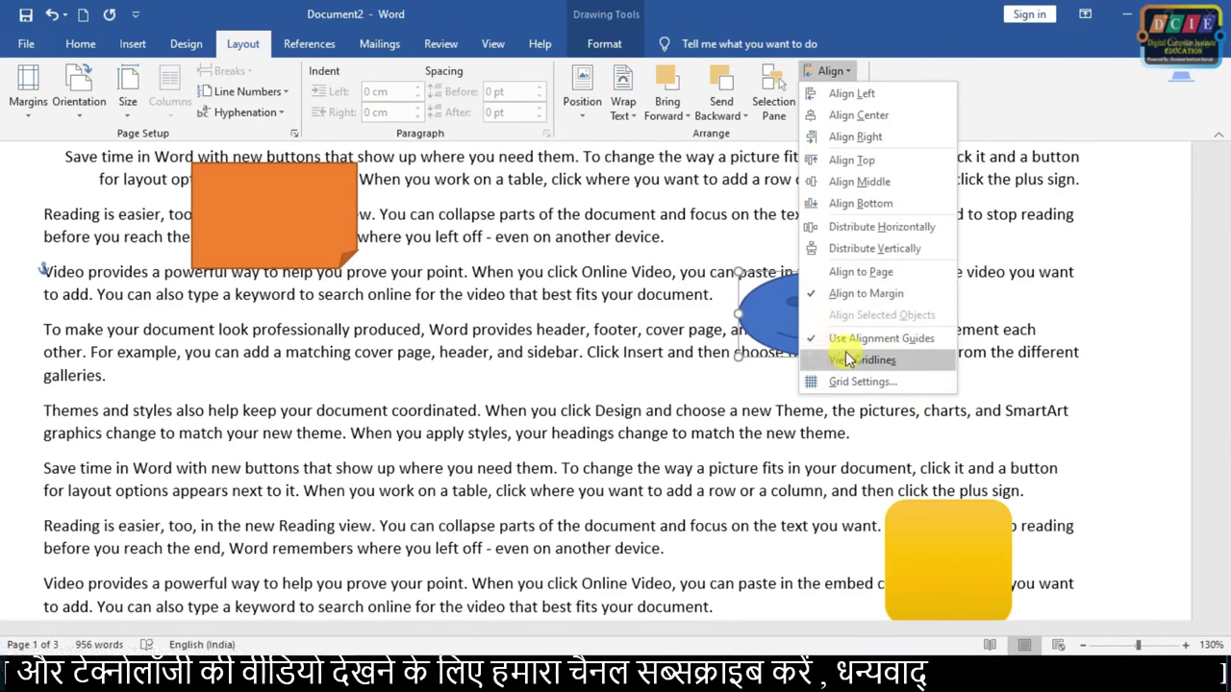
pyautogui.click(695, 208)
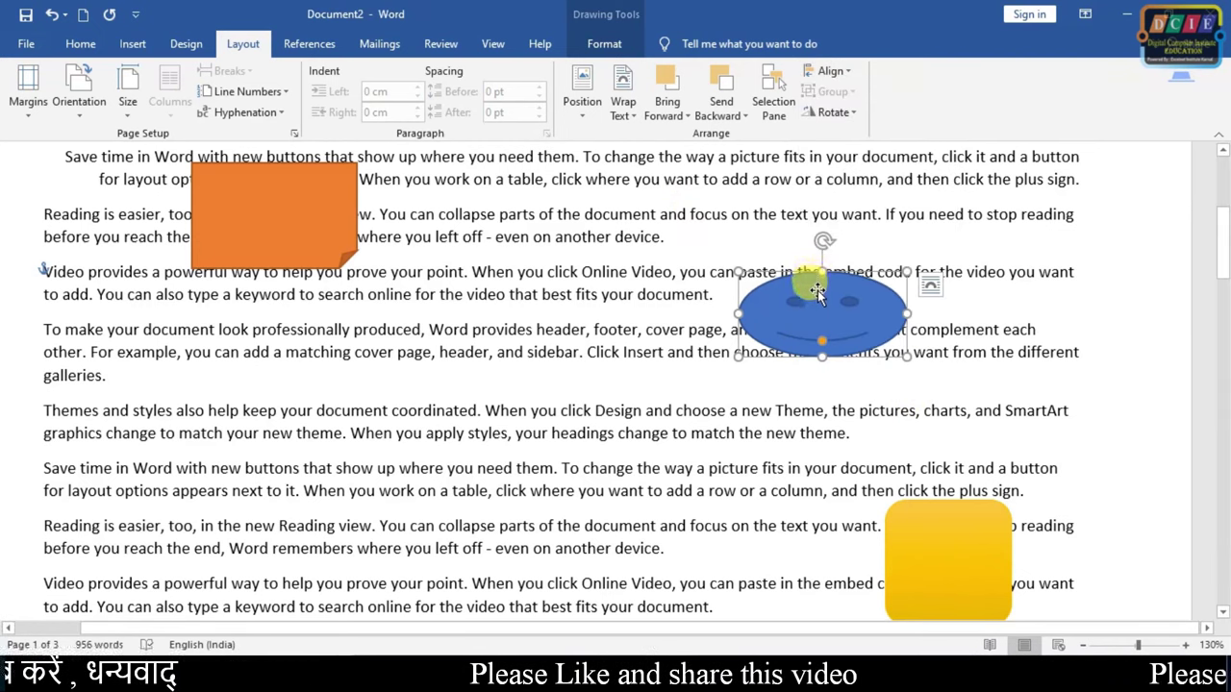
pyautogui.moveTo(818, 291); pyautogui.dragTo(606, 338)
pyautogui.click(853, 165)
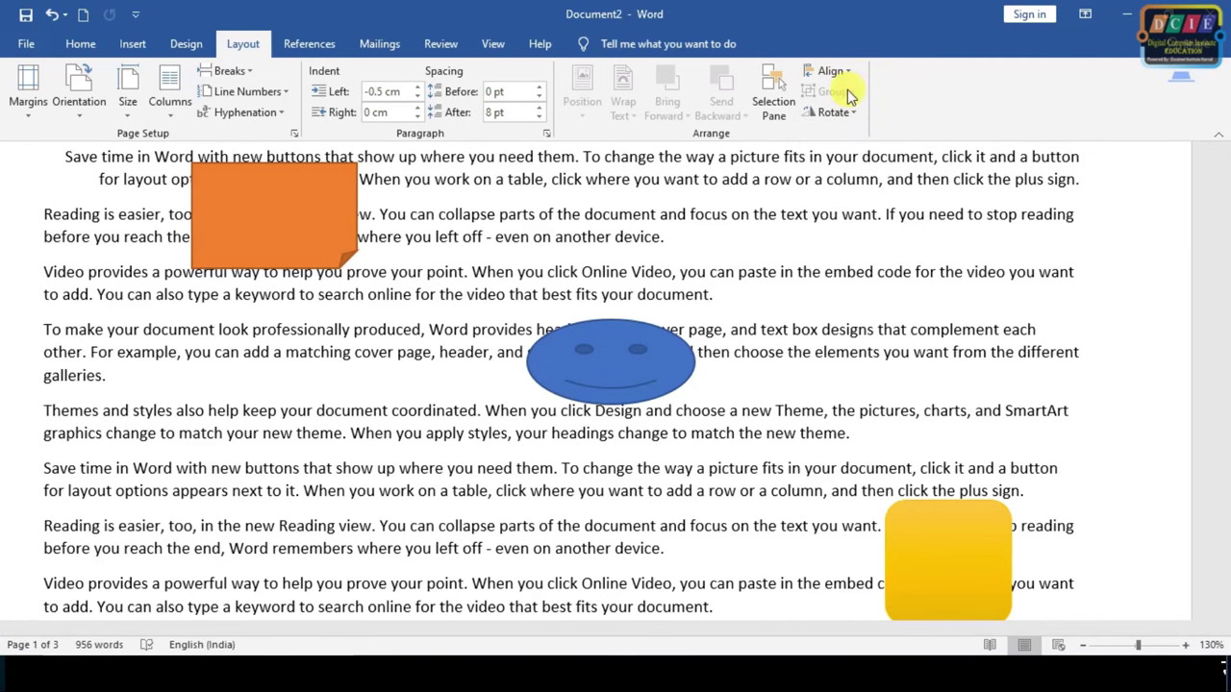
# Overlap the three shapes, ordering them with Bring Forward and Send Backward so the smiley is in front.
pyautogui.moveTo(268, 216)
pyautogui.mouseDown()
pyautogui.moveTo(411, 376)
pyautogui.moveTo(441, 367)
pyautogui.mouseUp()
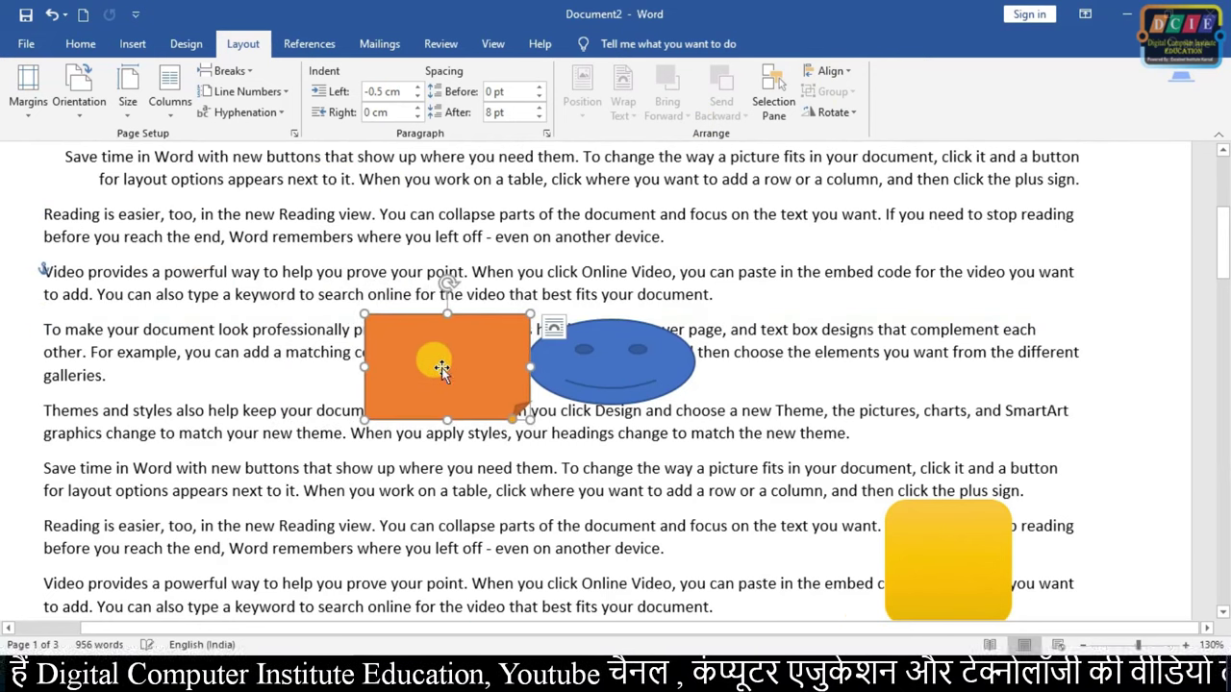
pyautogui.moveTo(939, 513)
pyautogui.mouseDown()
pyautogui.moveTo(748, 313)
pyautogui.moveTo(734, 328)
pyautogui.mouseUp()
pyautogui.moveTo(627, 347); pyautogui.dragTo(425, 354)
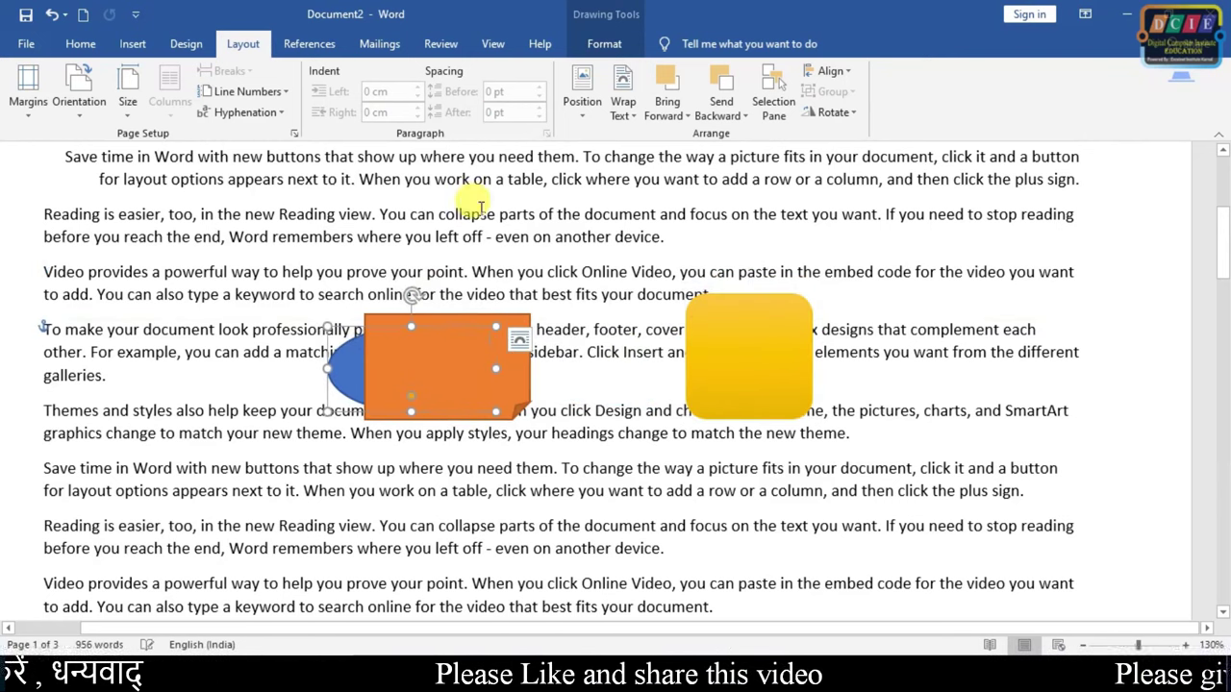
pyautogui.click(667, 85)
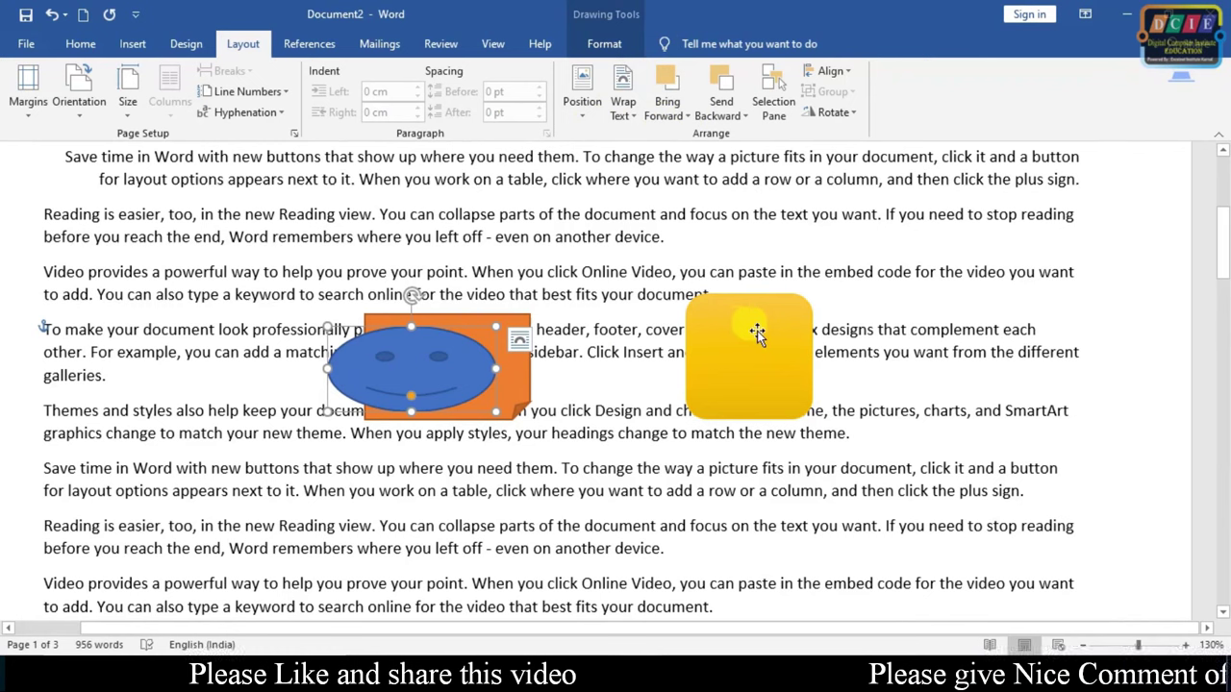
pyautogui.moveTo(757, 331); pyautogui.dragTo(458, 336)
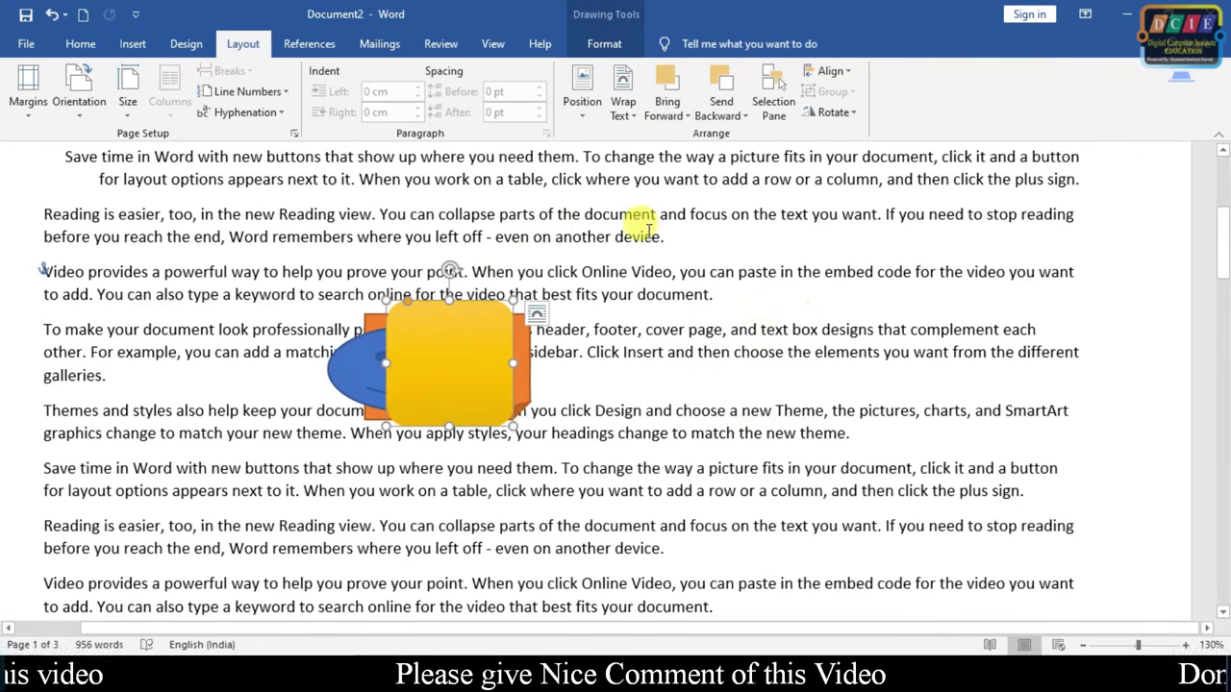
pyautogui.click(721, 91)
pyautogui.click(725, 329)
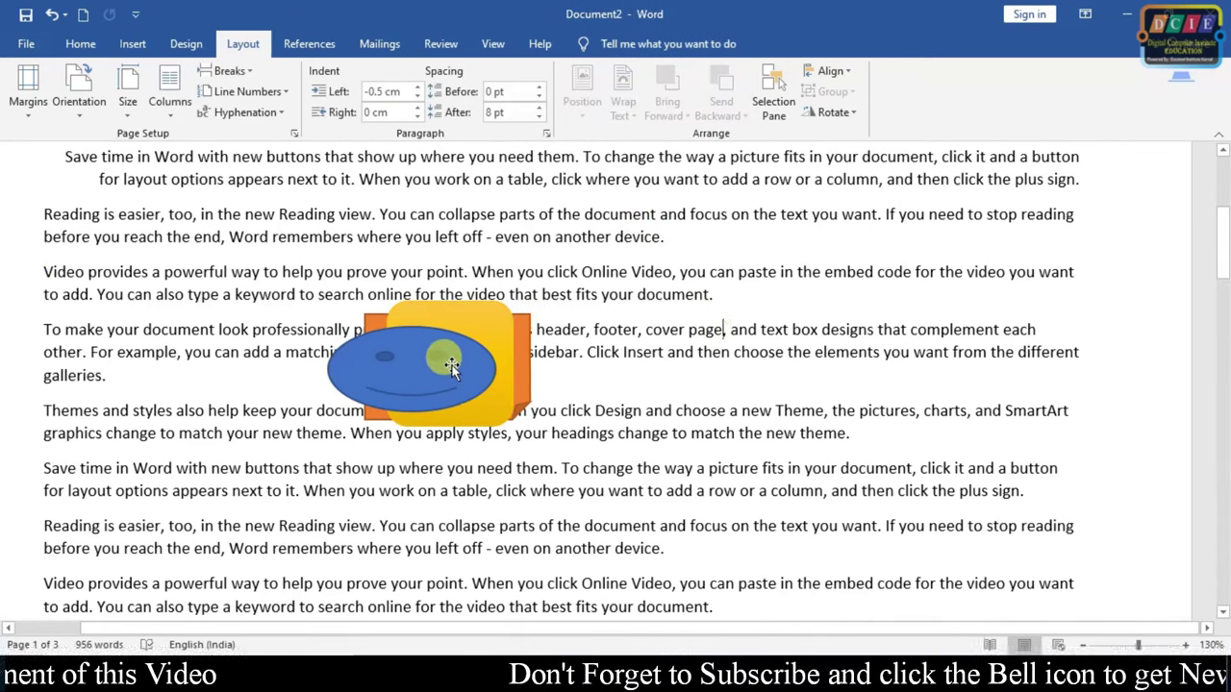
pyautogui.moveTo(451, 366); pyautogui.dragTo(477, 365)
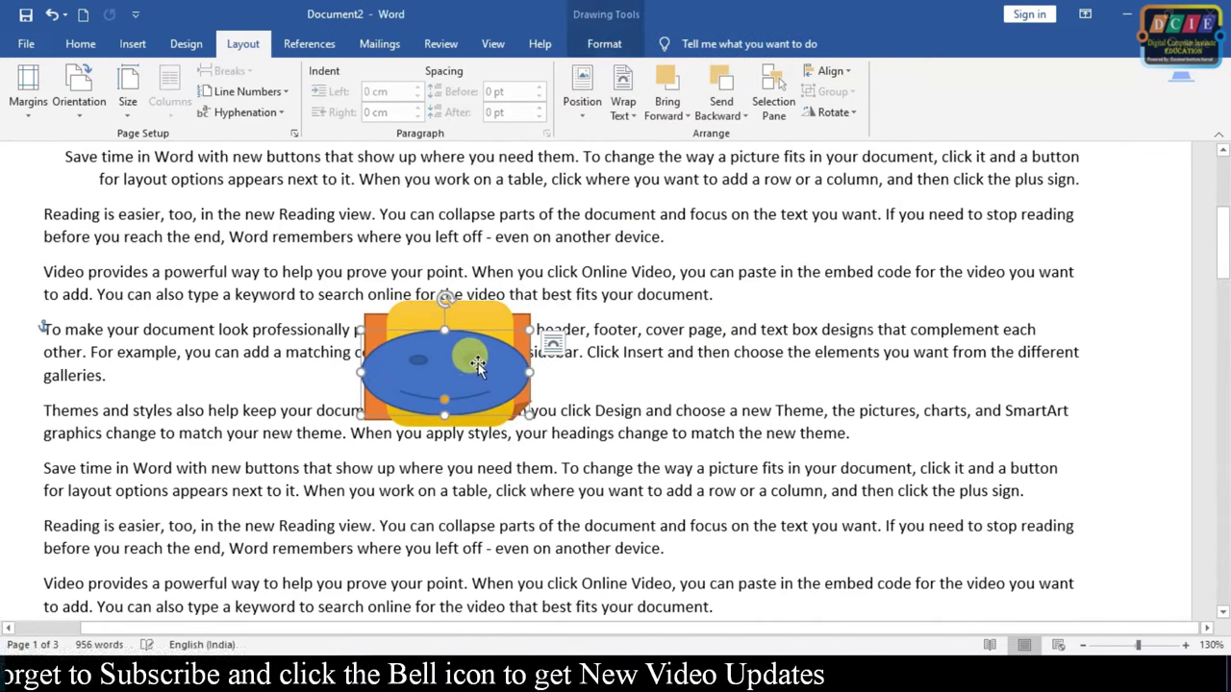
pyautogui.click(692, 388)
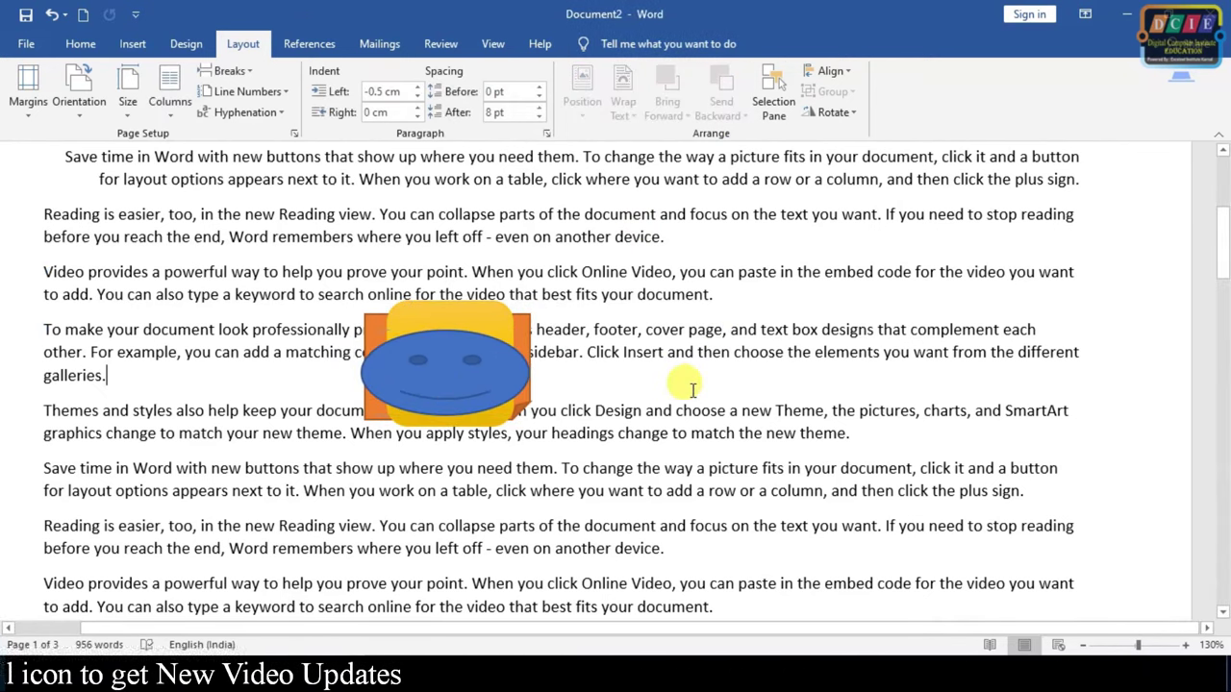
# Select the yellow square and smiley and group them into one object.
pyautogui.click(515, 323)
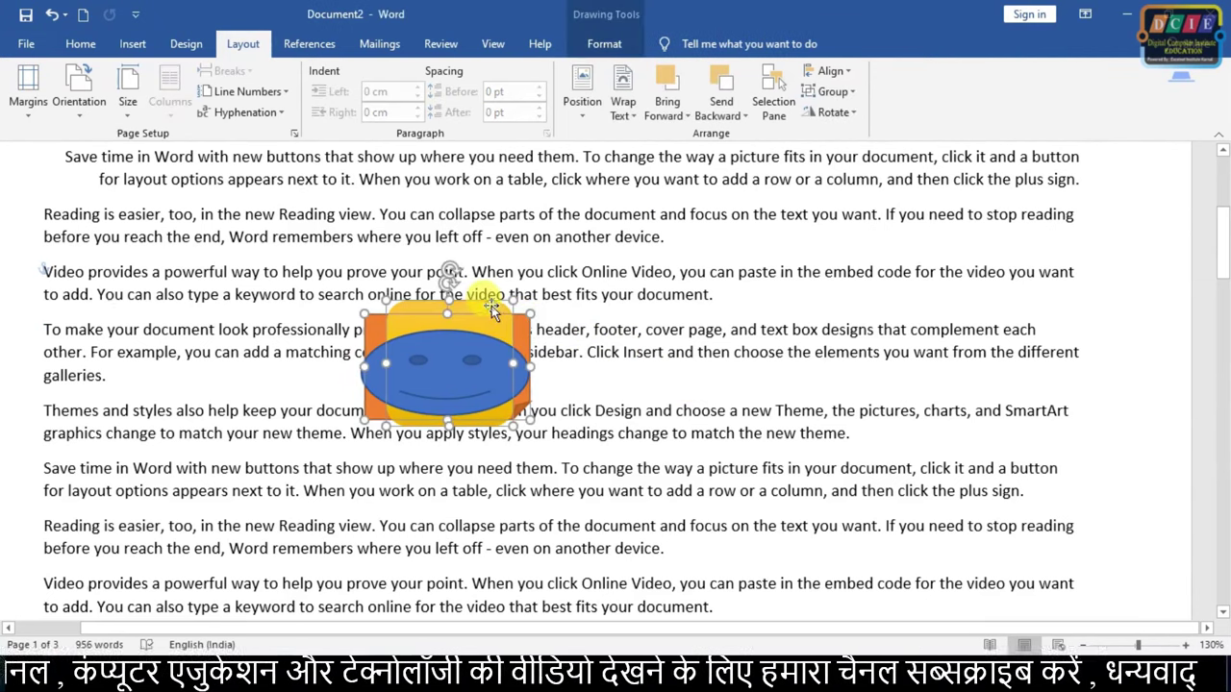
pyautogui.keyDown('shift'); pyautogui.click(473, 371); pyautogui.keyUp('shift')
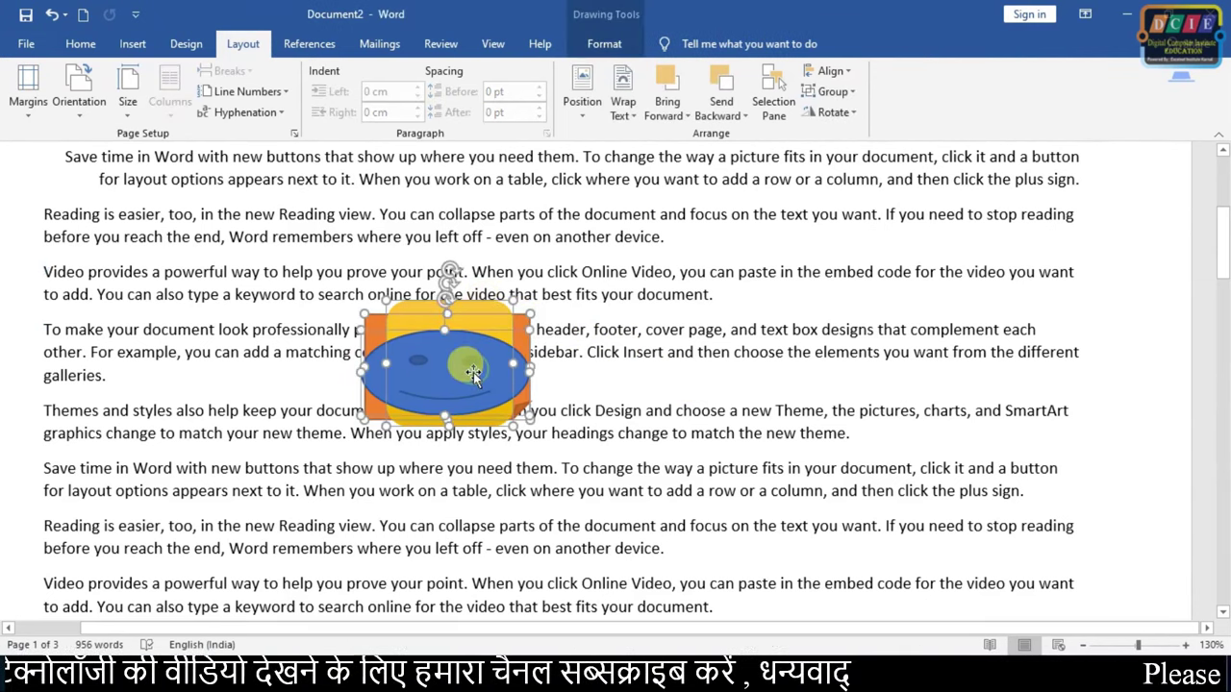
pyautogui.click(847, 93)
pyautogui.click(835, 113)
pyautogui.click(869, 384)
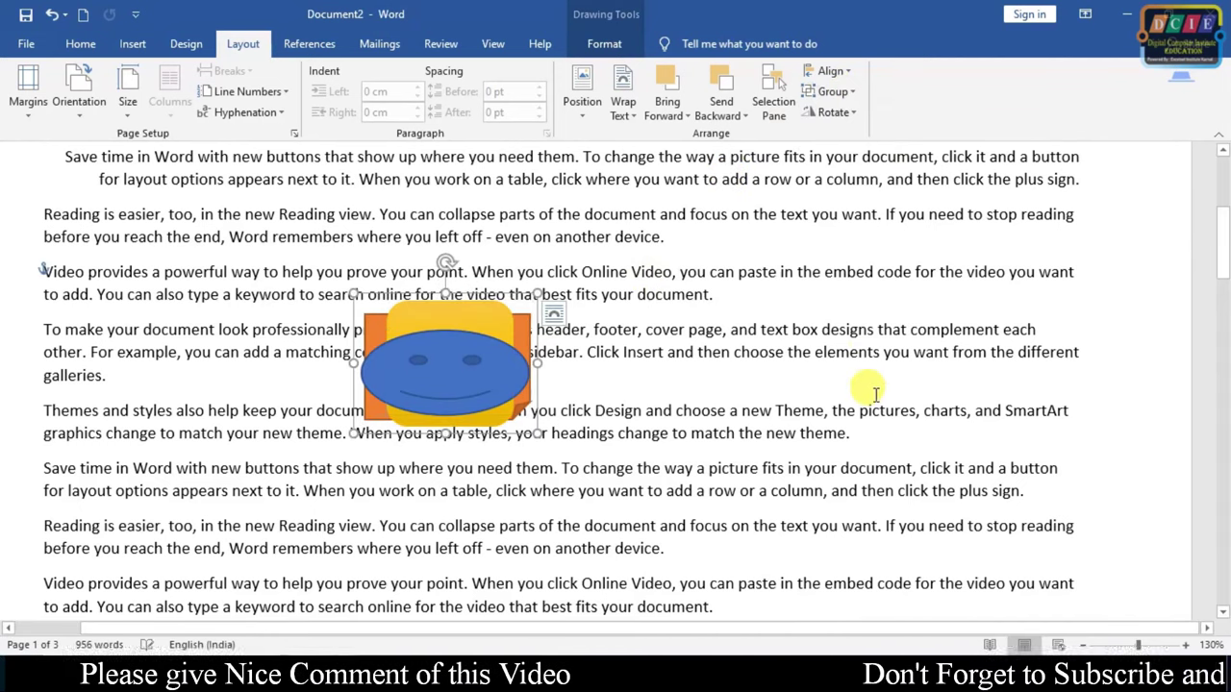
# Move the grouped shapes right and onto the middle paragraphs.
pyautogui.moveTo(485, 358); pyautogui.dragTo(760, 408)
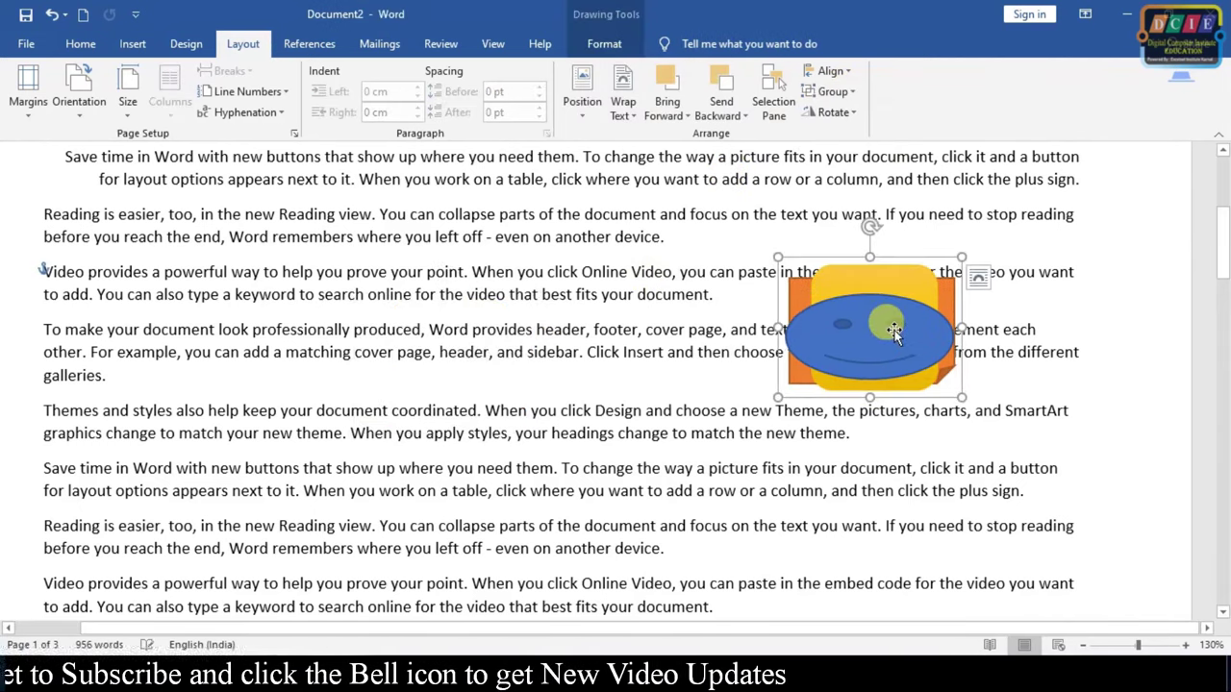
pyautogui.moveTo(656, 389); pyautogui.dragTo(748, 223)
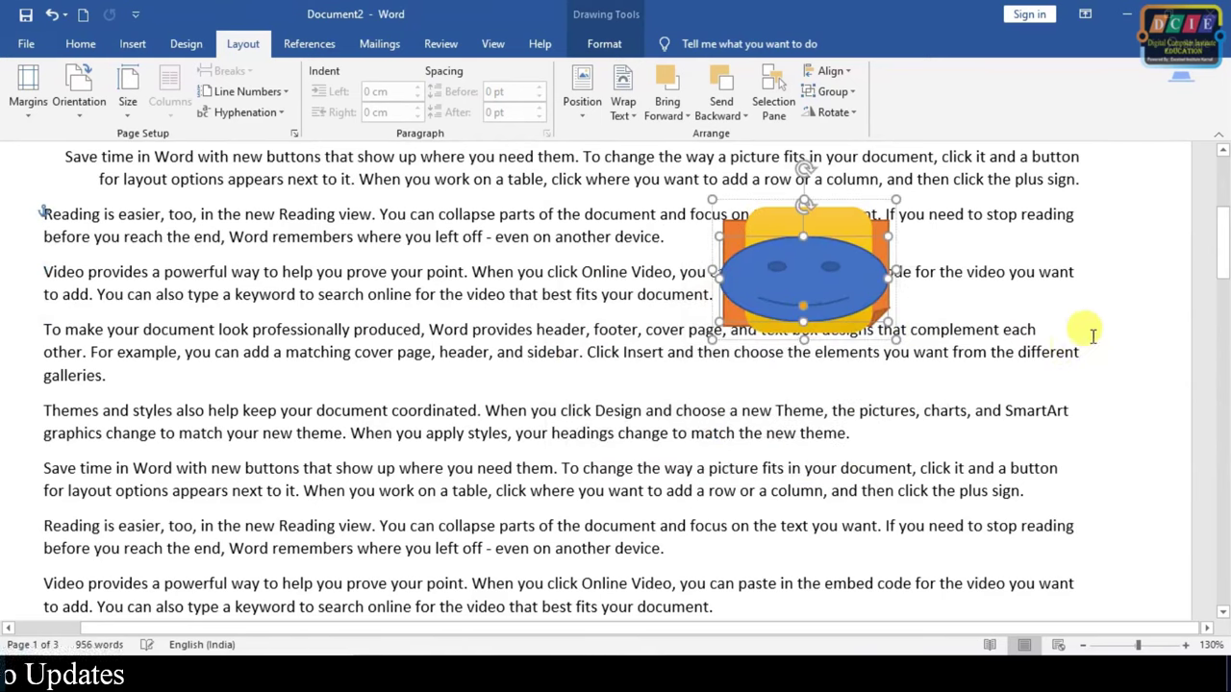
pyautogui.click(1070, 300)
pyautogui.moveTo(814, 252); pyautogui.dragTo(812, 317)
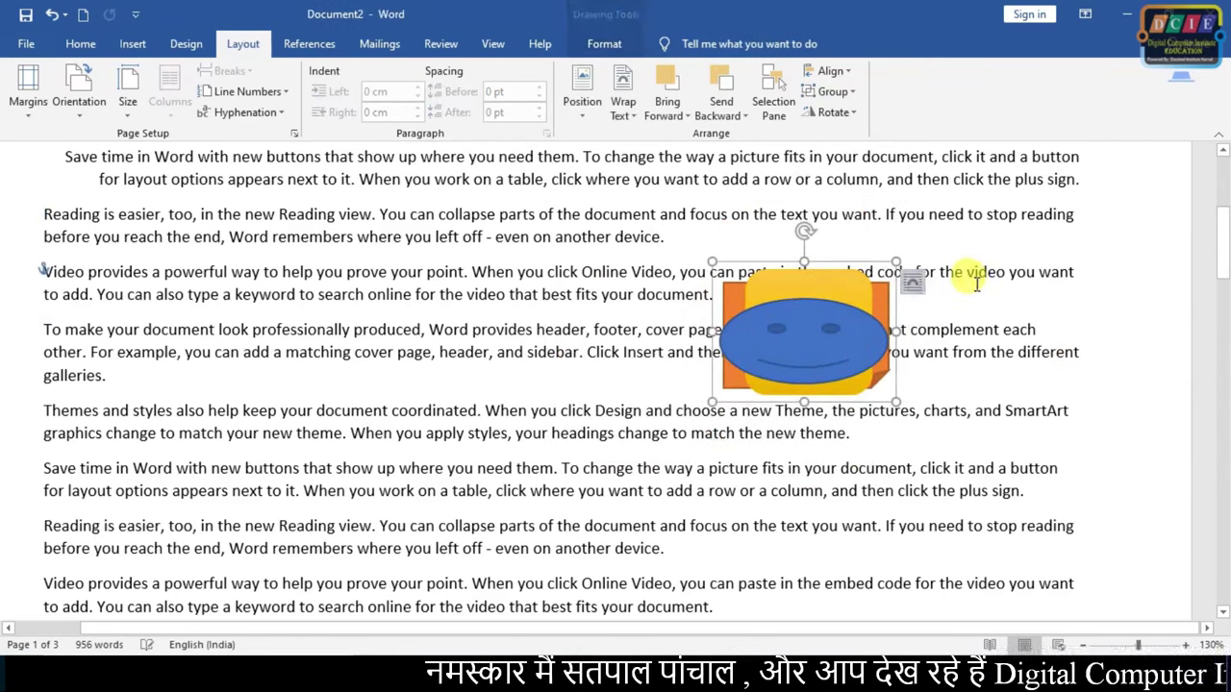
pyautogui.click(835, 91)
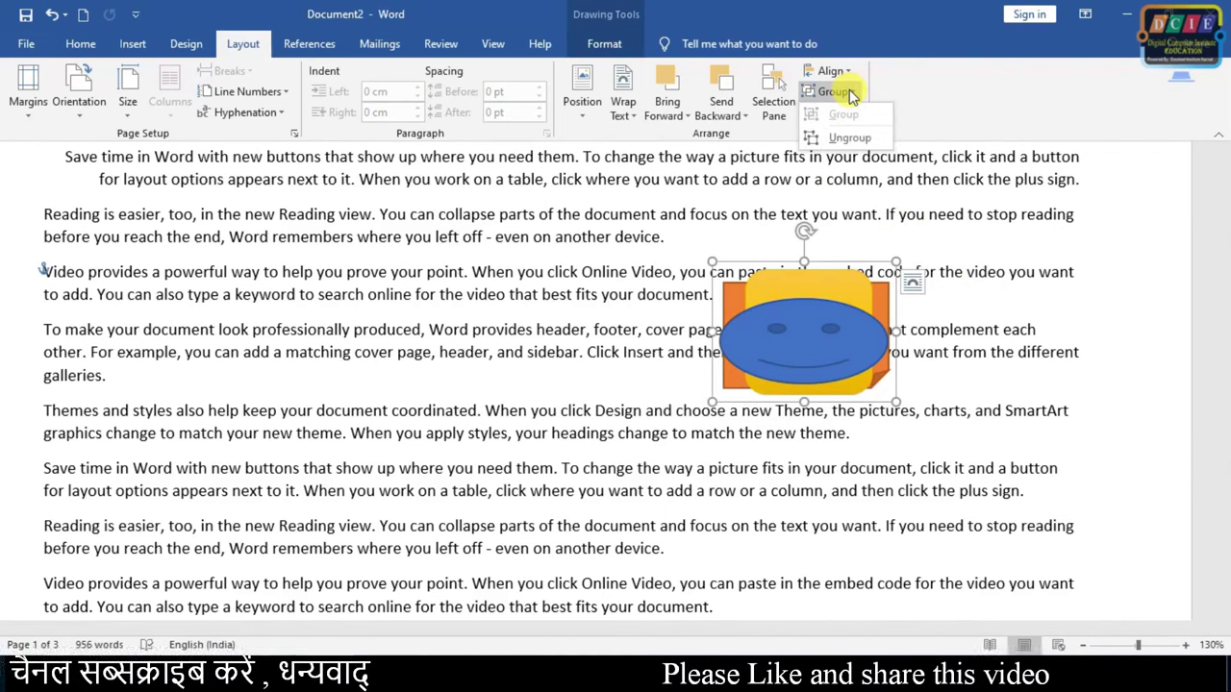
# Ungroup the shapes and spread the smiley, yellow square and orange rectangle apart.
pyautogui.click(849, 138)
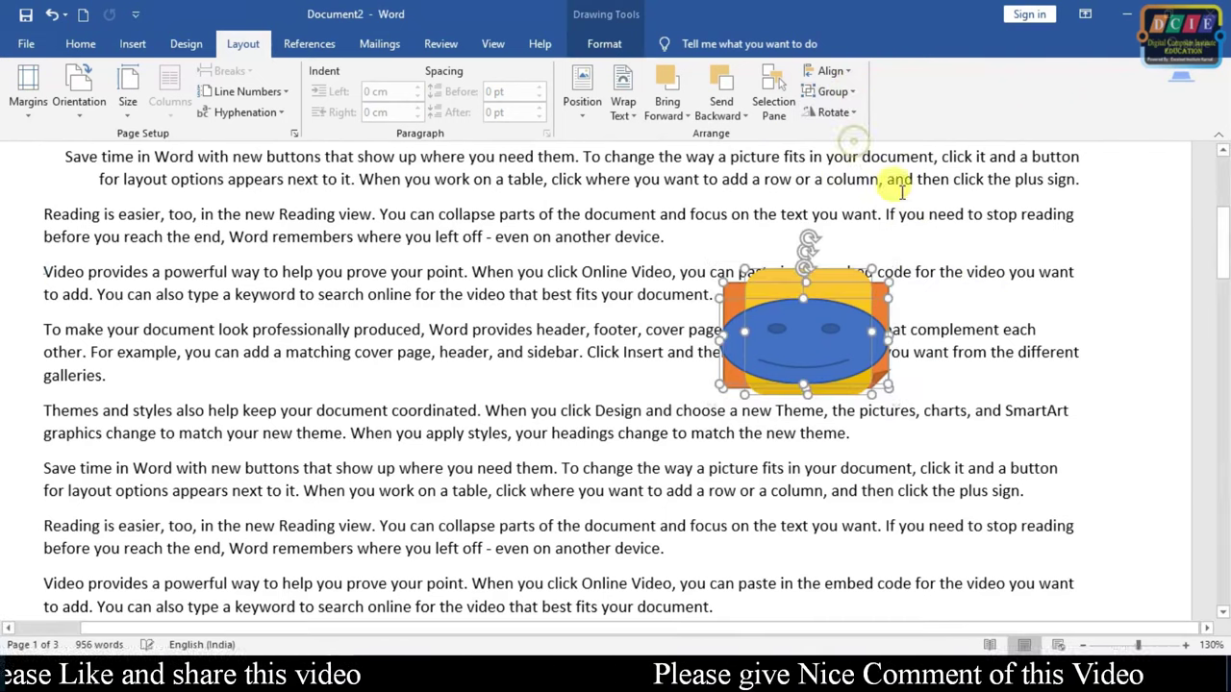
pyautogui.click(1008, 294)
pyautogui.moveTo(798, 324); pyautogui.dragTo(906, 449)
pyautogui.moveTo(786, 323)
pyautogui.mouseDown()
pyautogui.moveTo(589, 371)
pyautogui.moveTo(790, 348)
pyautogui.mouseUp()
pyautogui.moveTo(947, 329); pyautogui.dragTo(1118, 314)
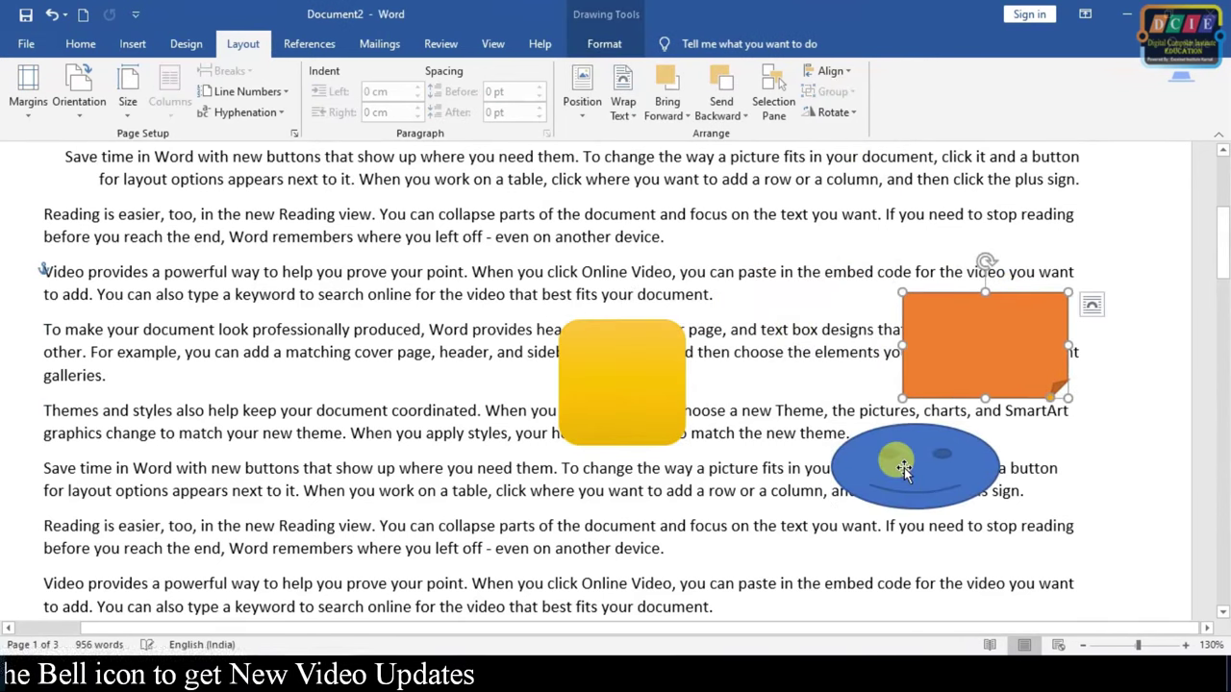
pyautogui.moveTo(893, 459); pyautogui.dragTo(698, 202)
# Look through the Rotate options for the smiley and orange rectangle without applying any.
pyautogui.click(833, 111)
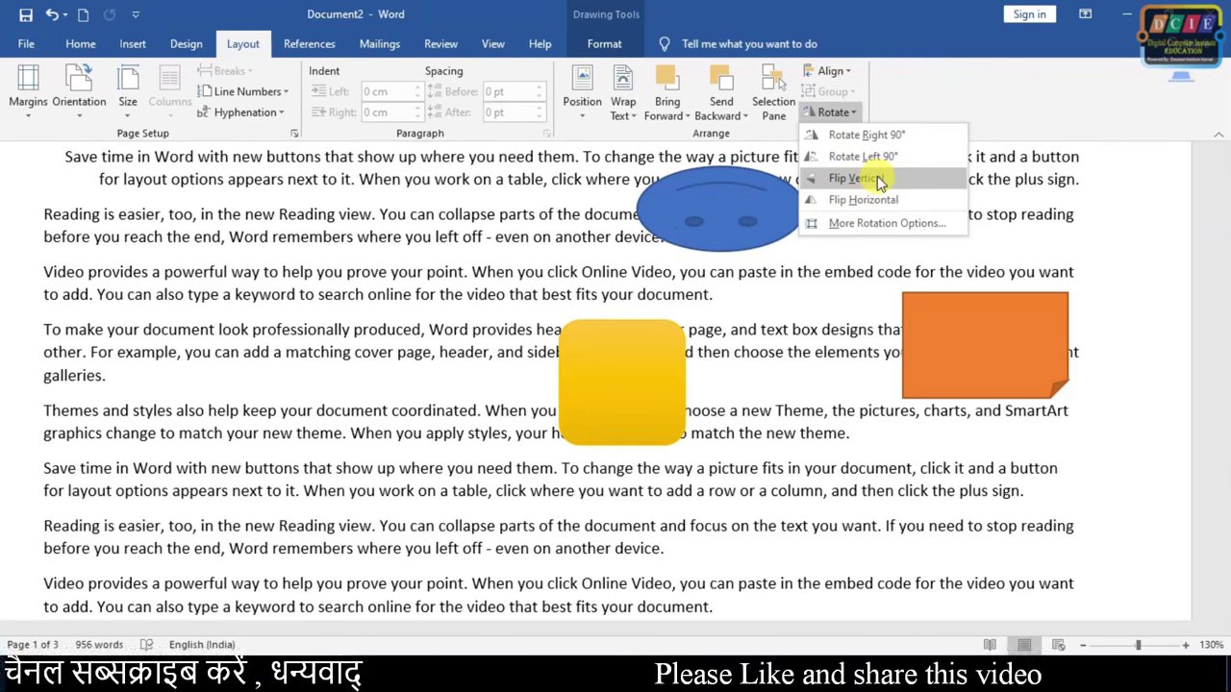
pyautogui.click(1000, 346)
pyautogui.click(999, 330)
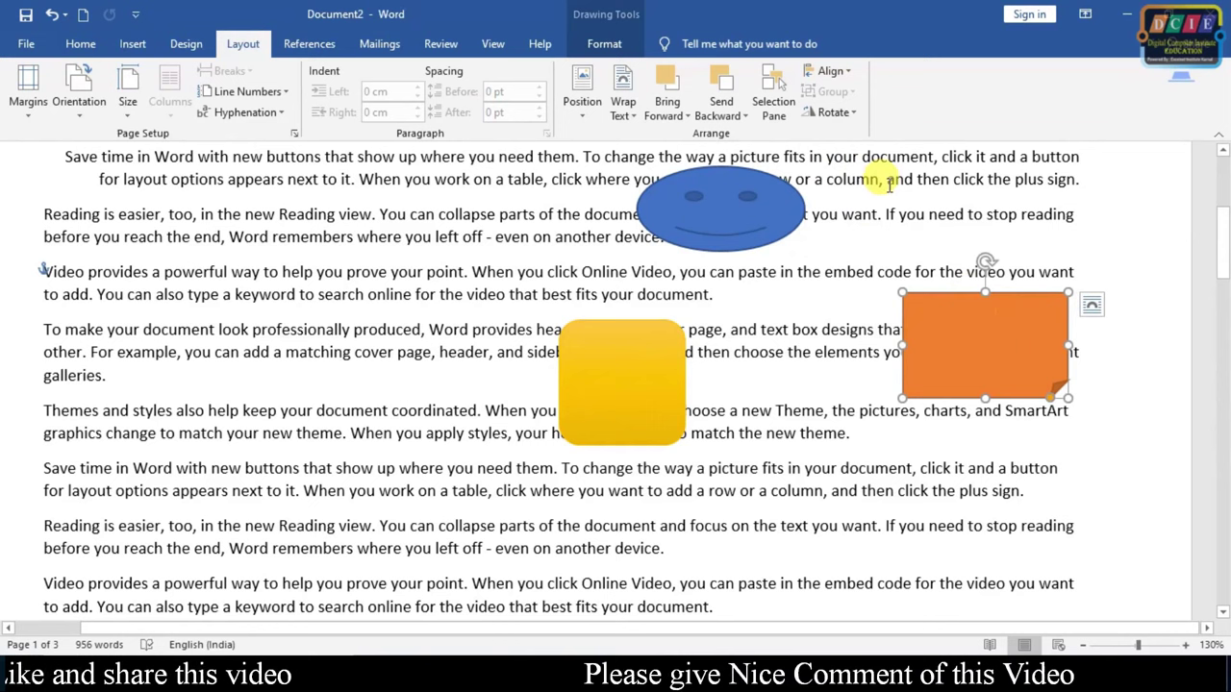
pyautogui.click(835, 112)
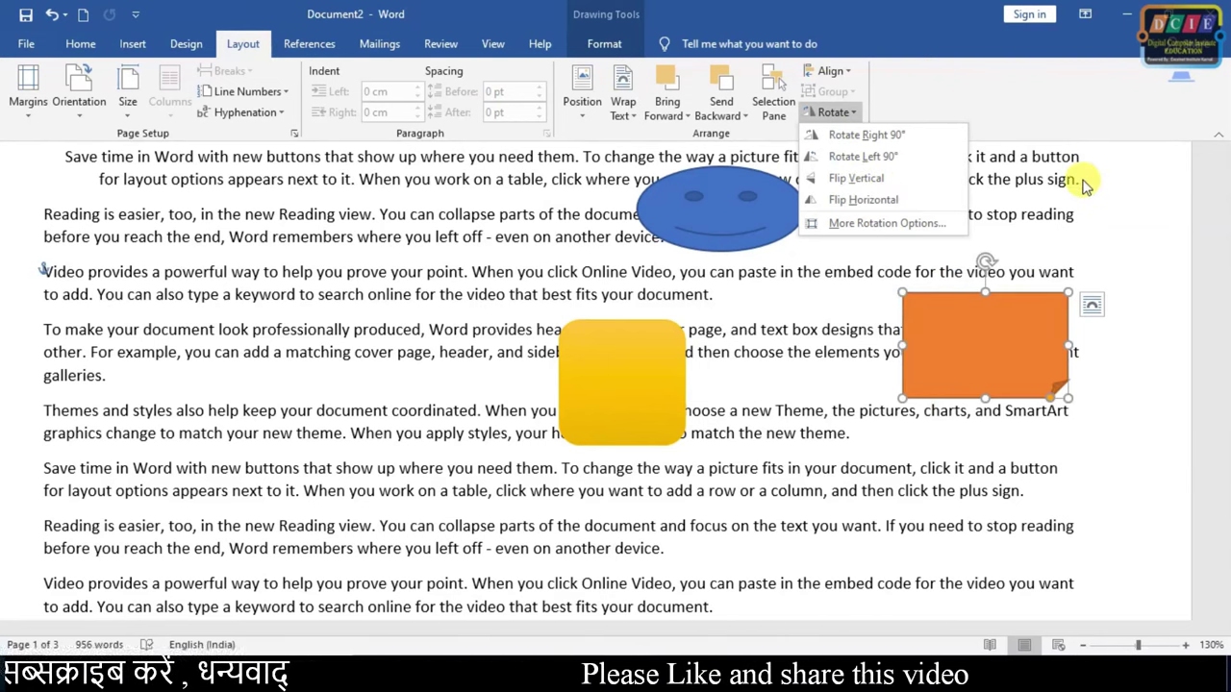
pyautogui.click(1000, 214)
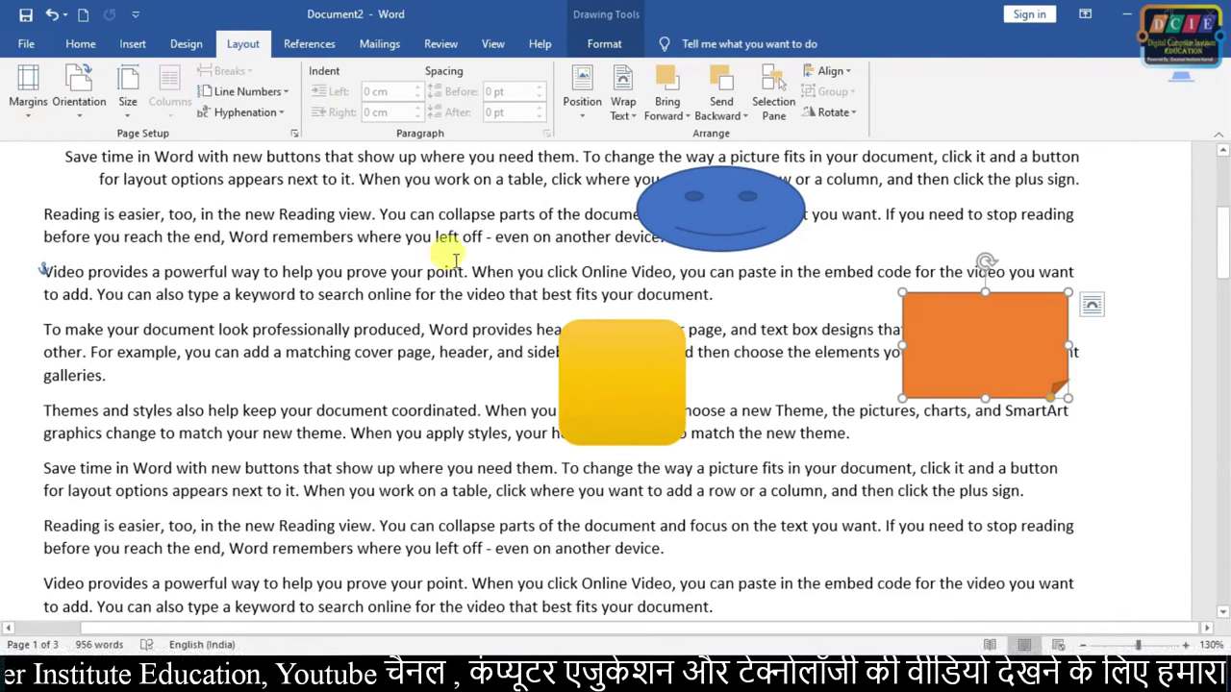
# Line up the yellow square, smiley and orange rectangle in one horizontal row.
pyautogui.moveTo(758, 240); pyautogui.dragTo(812, 370)
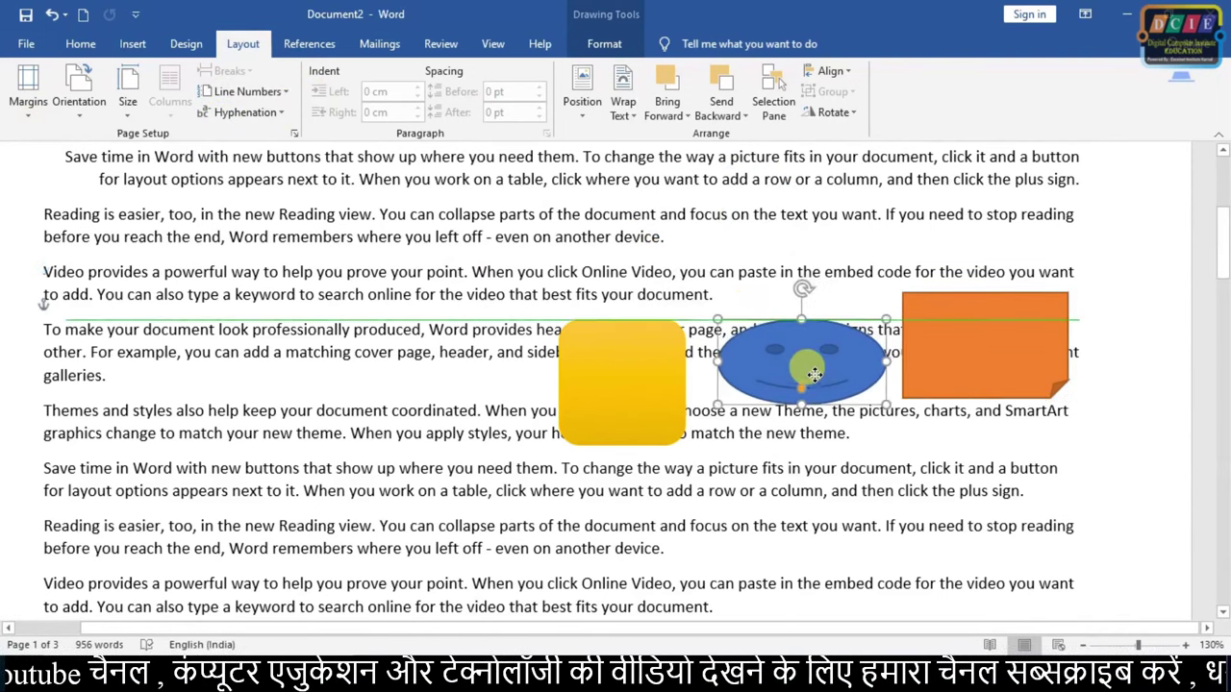
pyautogui.moveTo(632, 376); pyautogui.dragTo(635, 354)
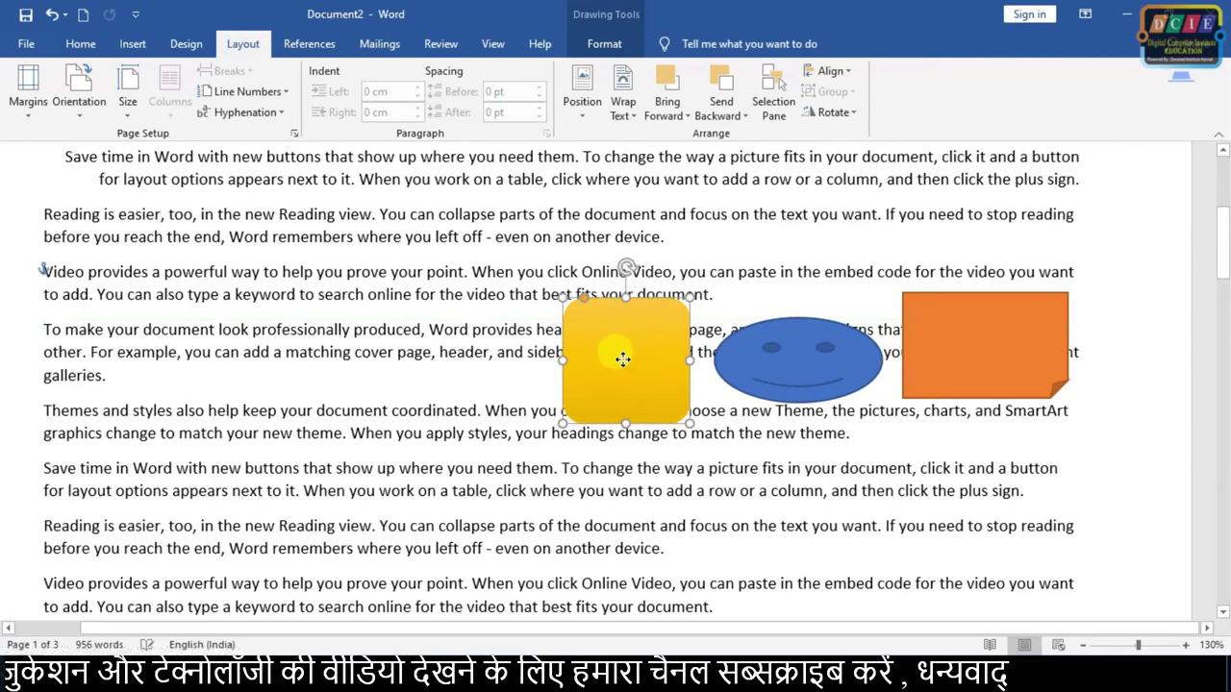
pyautogui.moveTo(955, 360); pyautogui.dragTo(955, 368)
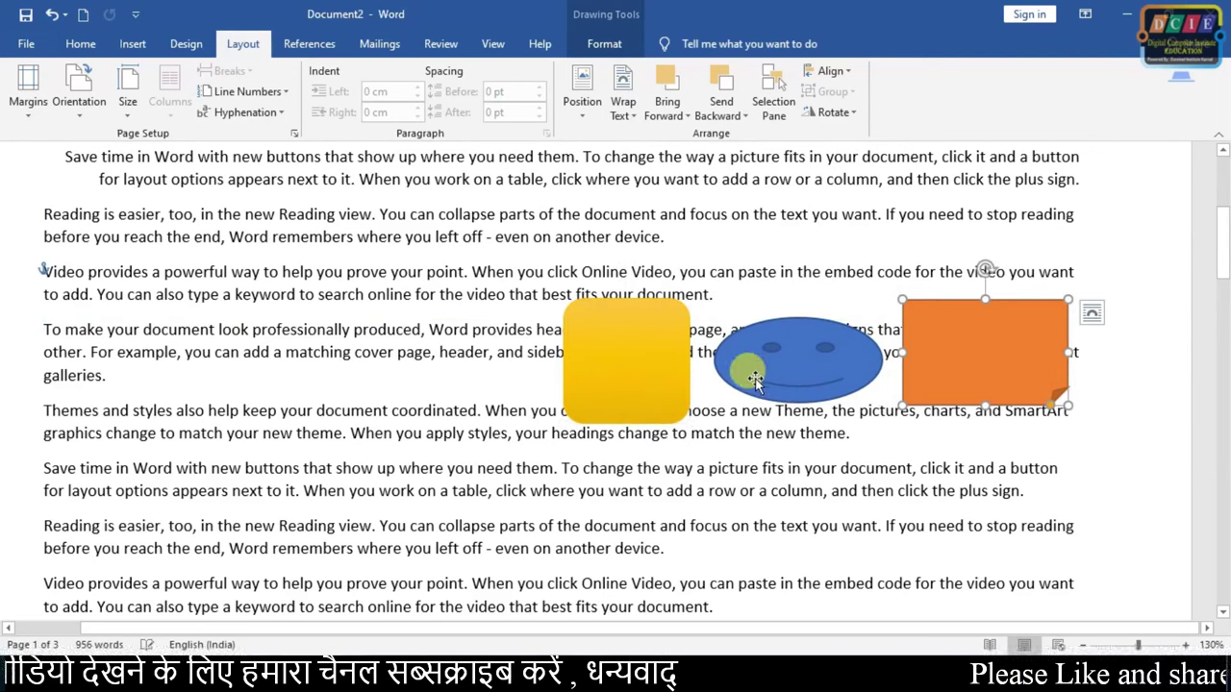
pyautogui.moveTo(784, 370); pyautogui.dragTo(776, 374)
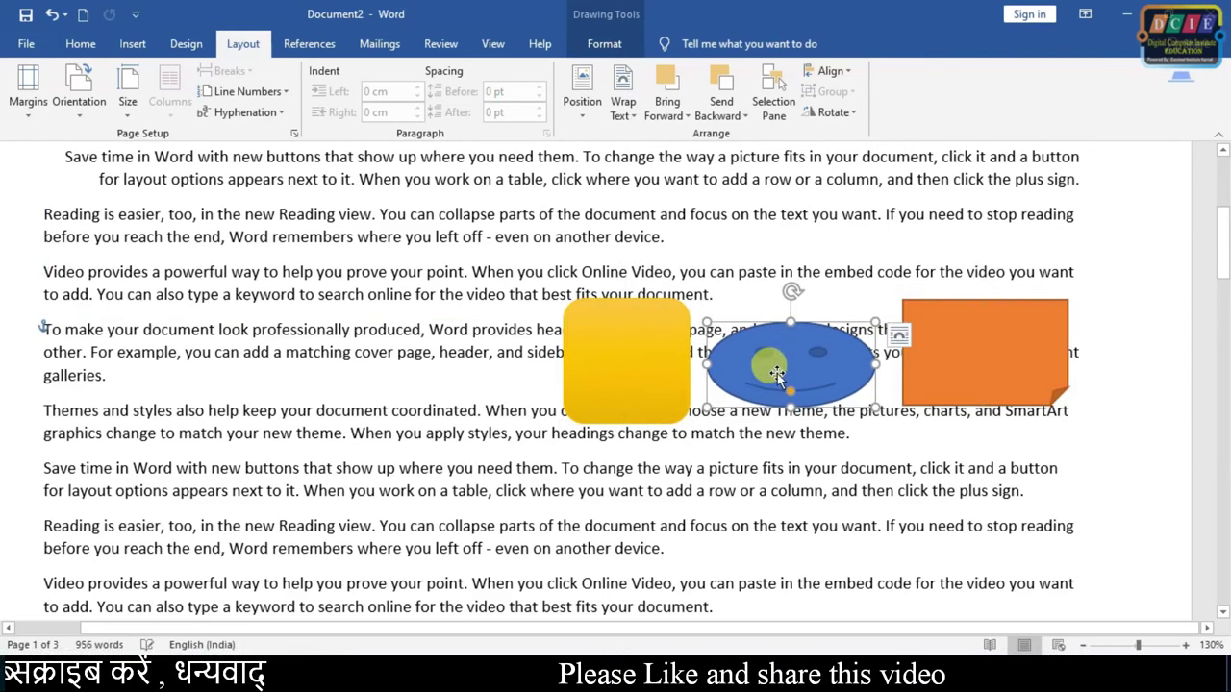
pyautogui.click(896, 472)
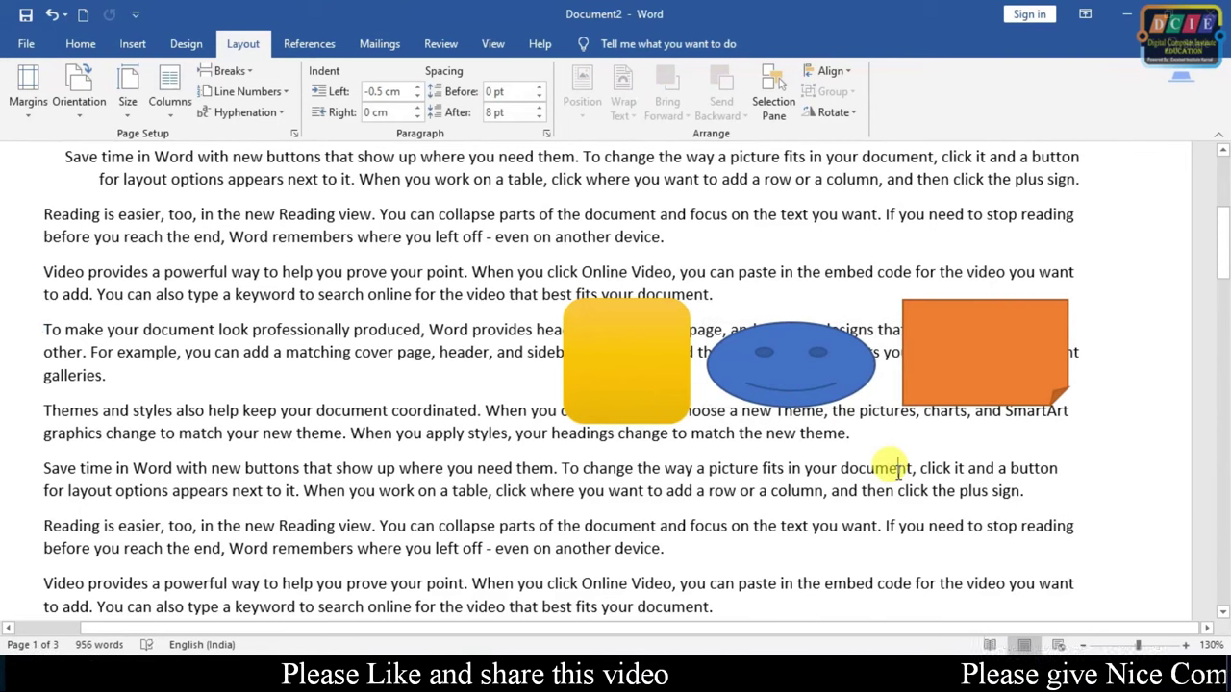